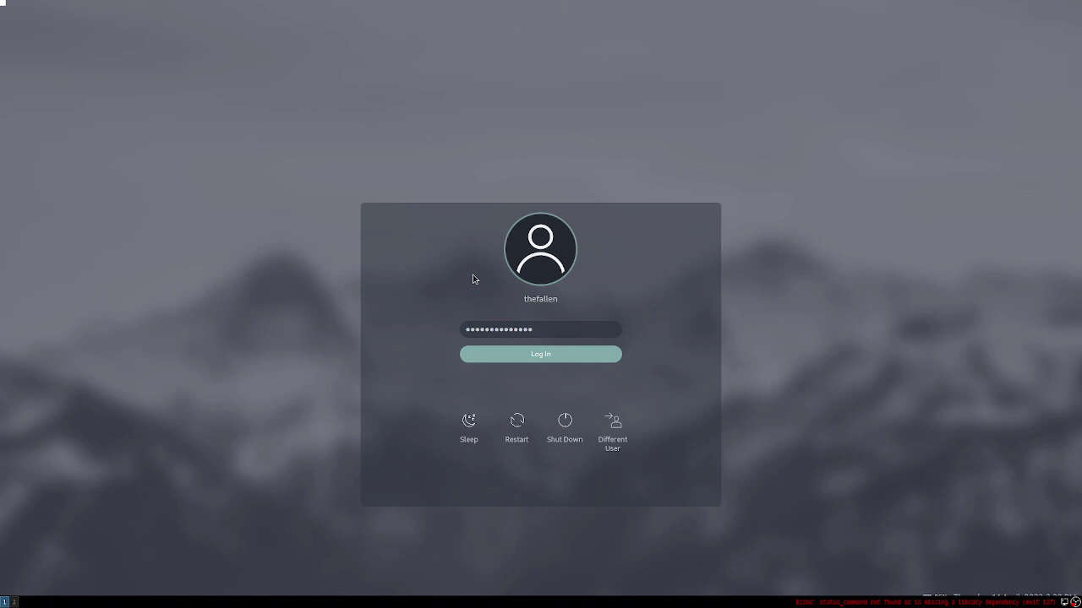
- Log in to the desktop session and open a terminal window
{"action": "key", "text": "Return"}
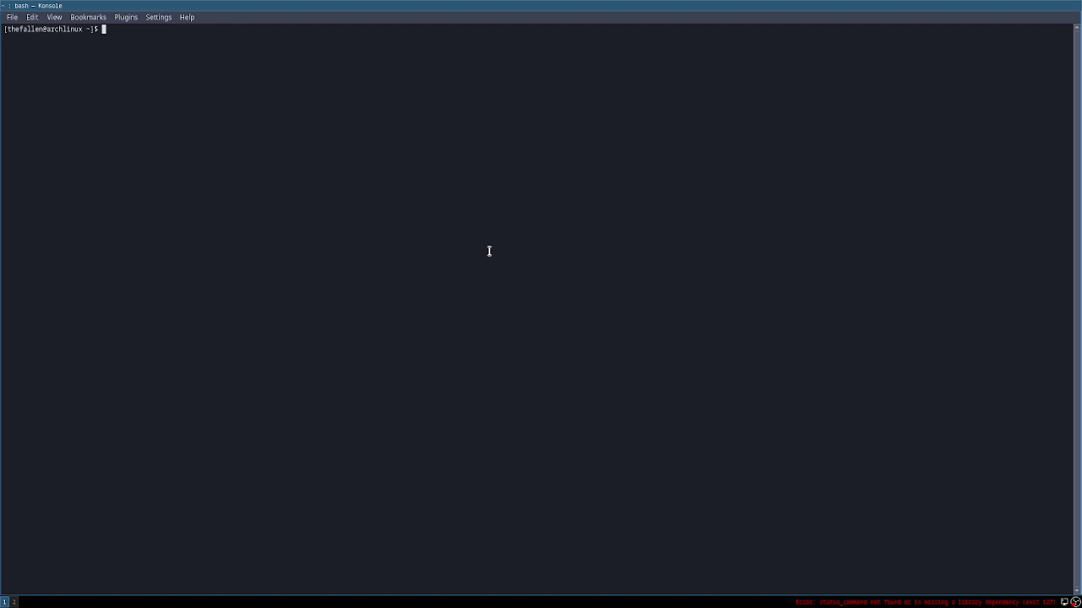
{"action": "type", "text": "usdo"}
{"action": "key", "text": "BackSpace"}
{"action": "key", "text": "BackSpace"}
{"action": "key", "text": "BackSpace"}
{"action": "type", "text": "sudo pacman -S i3-gaps"}
{"action": "key", "text": "BackSpace"}
{"action": "key", "text": "BackSpace"}
{"action": "key", "text": "BackSpace"}
{"action": "key", "text": "BackSpace"}
{"action": "key", "text": "BackSpace"}
{"action": "type", "text": "wm"}
{"action": "key", "text": "BackSpace"}
{"action": "type", "text": "-gaps"}
{"action": "left_click_drag", "start_coordinate": [223, 31], "coordinate": [120, 31]}
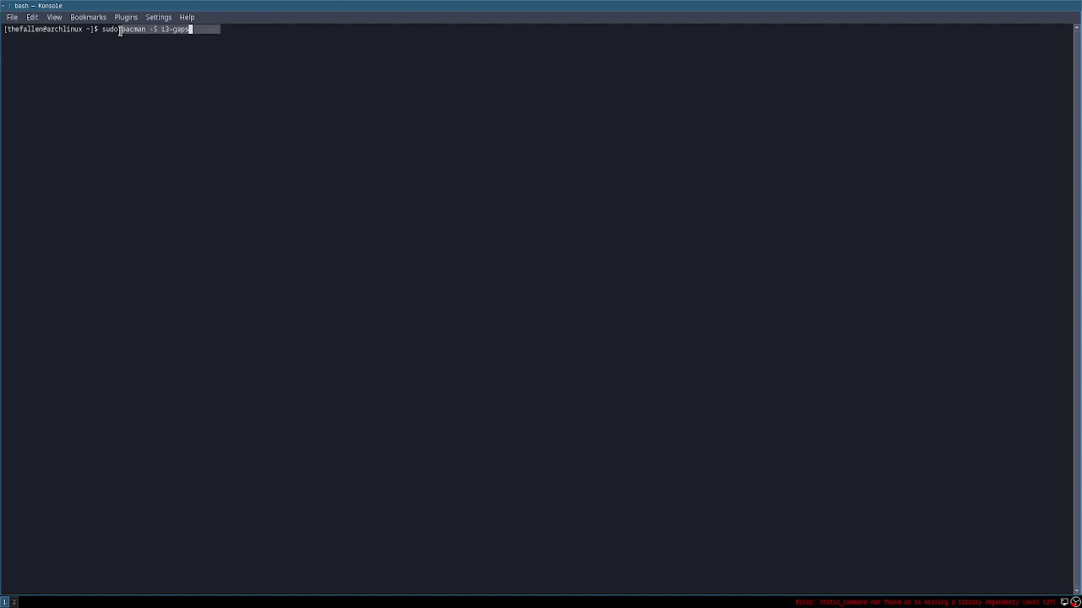
{"action": "left_click", "coordinate": [353, 117]}
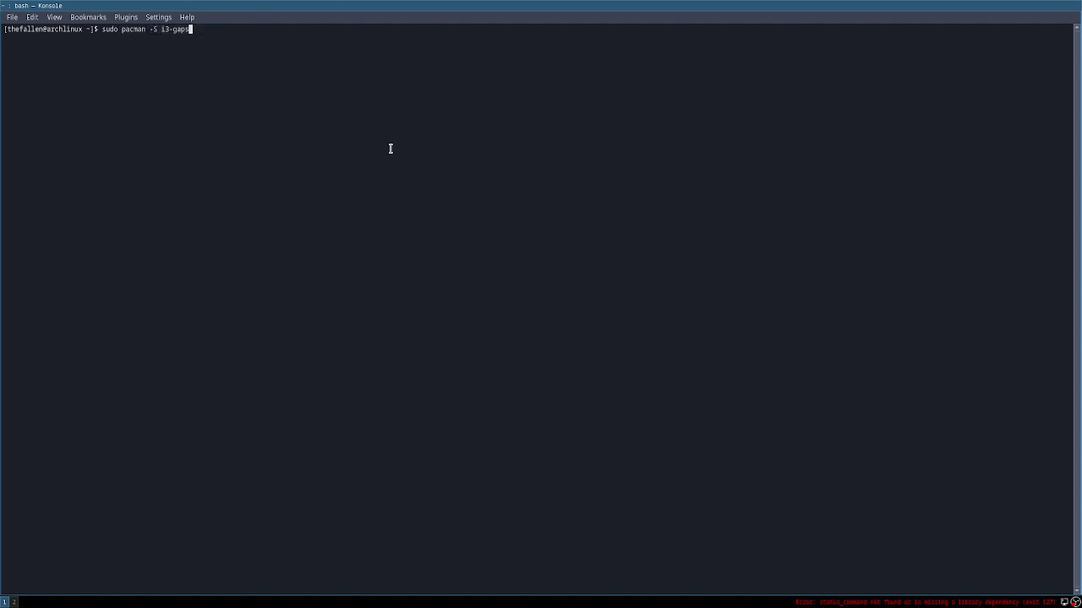
{"action": "key", "text": "BackSpace"}
{"action": "key", "text": "BackSpace"}
{"action": "key", "text": "BackSpace"}
{"action": "key", "text": "BackSpace"}
{"action": "key", "text": "BackSpace"}
{"action": "key", "text": "BackSpace"}
{"action": "key", "text": "BackSpace"}
{"action": "key", "text": "BackSpace"}
{"action": "key", "text": "BackSpace"}
{"action": "key", "text": "BackSpace"}
{"action": "key", "text": "BackSpace"}
{"action": "key", "text": "BackSpace"}
{"action": "key", "text": "BackSpace"}
{"action": "key", "text": "BackSpace"}
{"action": "key", "text": "BackSpace"}
{"action": "key", "text": "BackSpace"}
{"action": "key", "text": "BackSpace"}
{"action": "key", "text": "BackSpace"}
{"action": "key", "text": "BackSpace"}
{"action": "key", "text": "BackSpace"}
{"action": "key", "text": "BackSpace"}
- Launch Firefox from the terminal and open github.com/theglitchh
{"action": "type", "text": "firefo"}
{"action": "key", "text": "Return"}
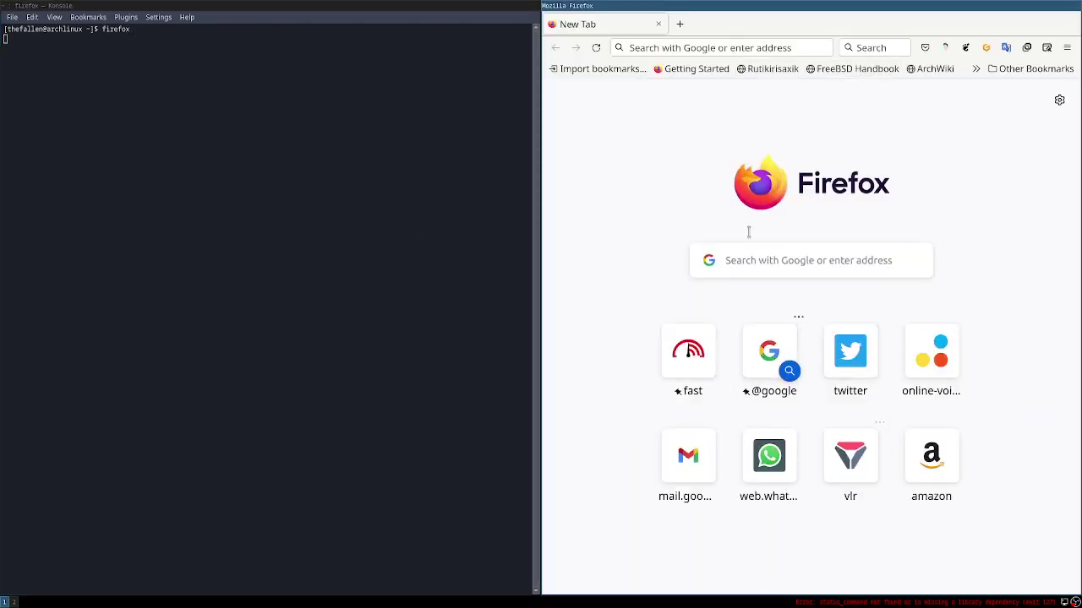
{"action": "left_click", "coordinate": [701, 47]}
{"action": "type", "text": "gt"}
{"action": "key", "text": "BackSpace"}
{"action": "key", "text": "BackSpace"}
{"action": "key", "text": "BackSpace"}
{"action": "type", "text": "github.com/theglitchh"}
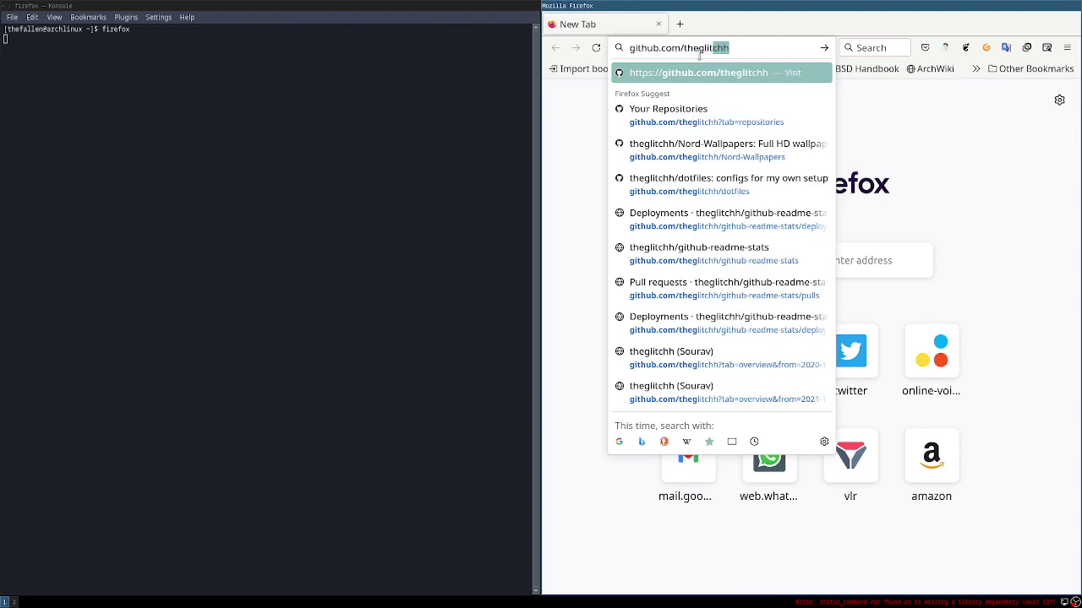
{"action": "key", "text": "Return"}
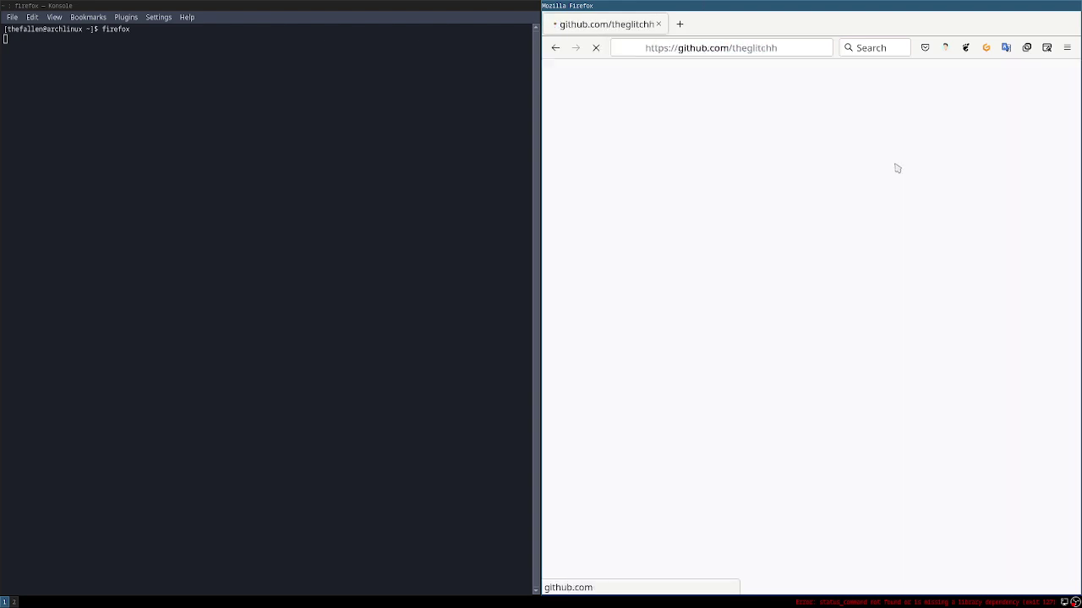
- Sign out of the current GitHub account and sign in with the account that owns the opened profile
{"action": "left_click", "coordinate": [1046, 79]}
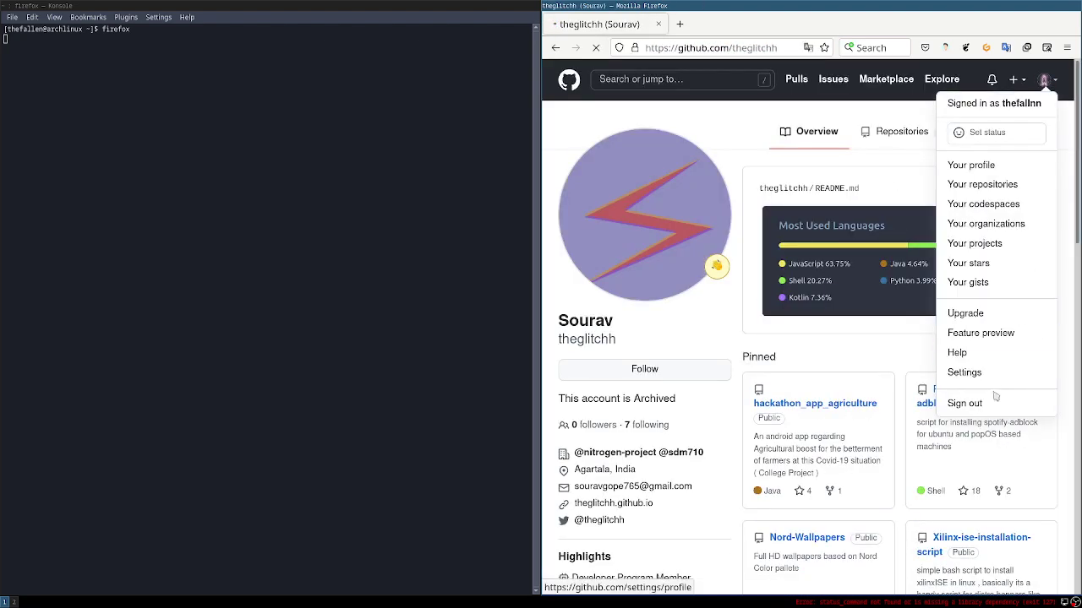
{"action": "left_click", "coordinate": [934, 372]}
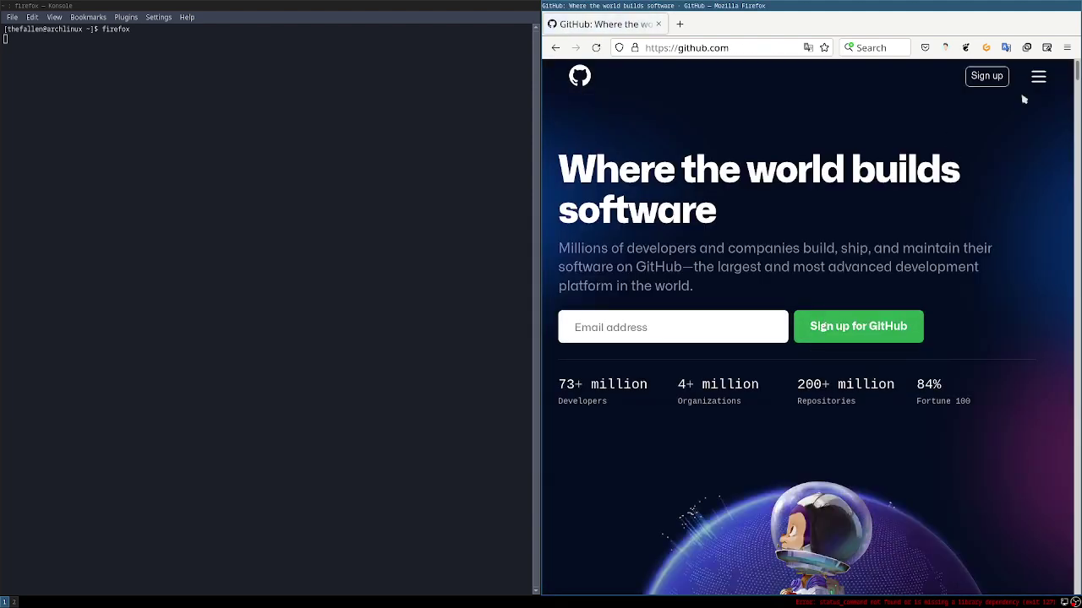
{"action": "left_click", "coordinate": [1048, 76]}
{"action": "left_click", "coordinate": [940, 398]}
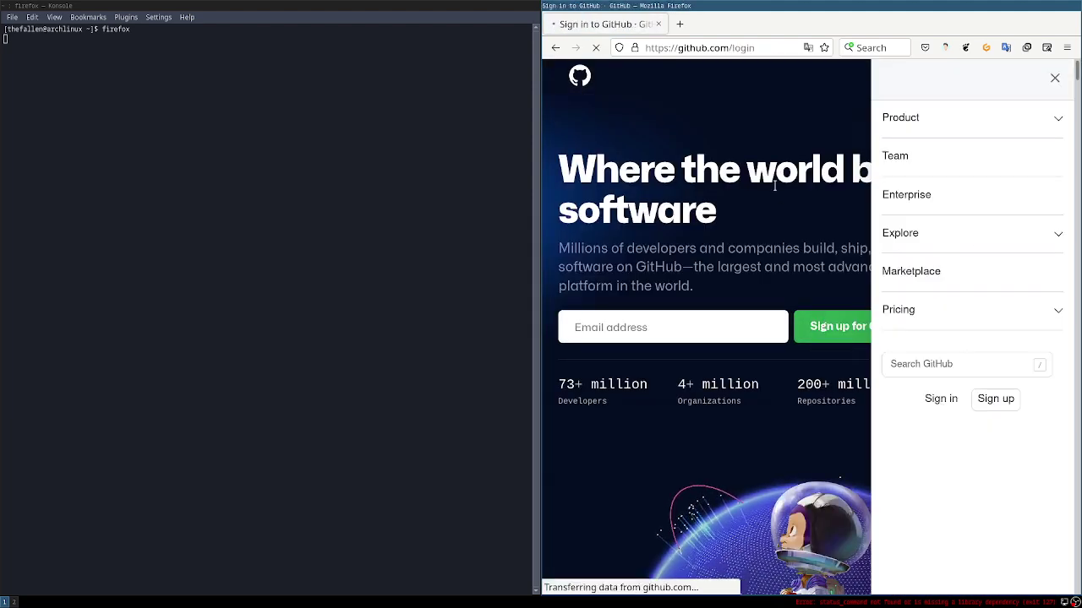
{"action": "left_click", "coordinate": [786, 423]}
{"action": "left_click", "coordinate": [749, 291]}
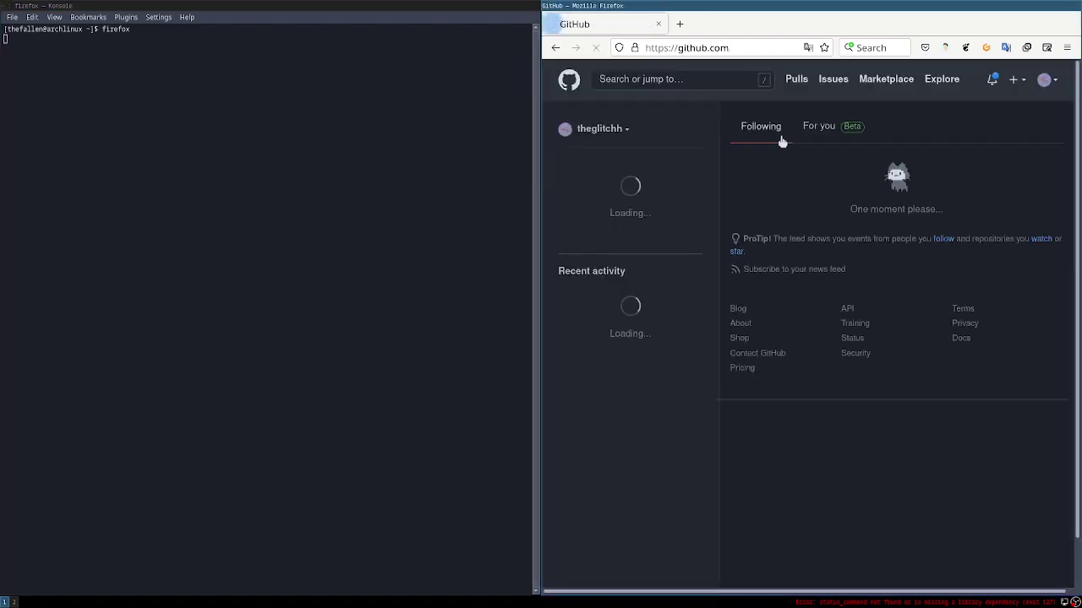
- Open the dotfiles repository from the signed-in account's list of repositories
{"action": "left_click", "coordinate": [1052, 82]}
{"action": "left_click", "coordinate": [963, 177]}
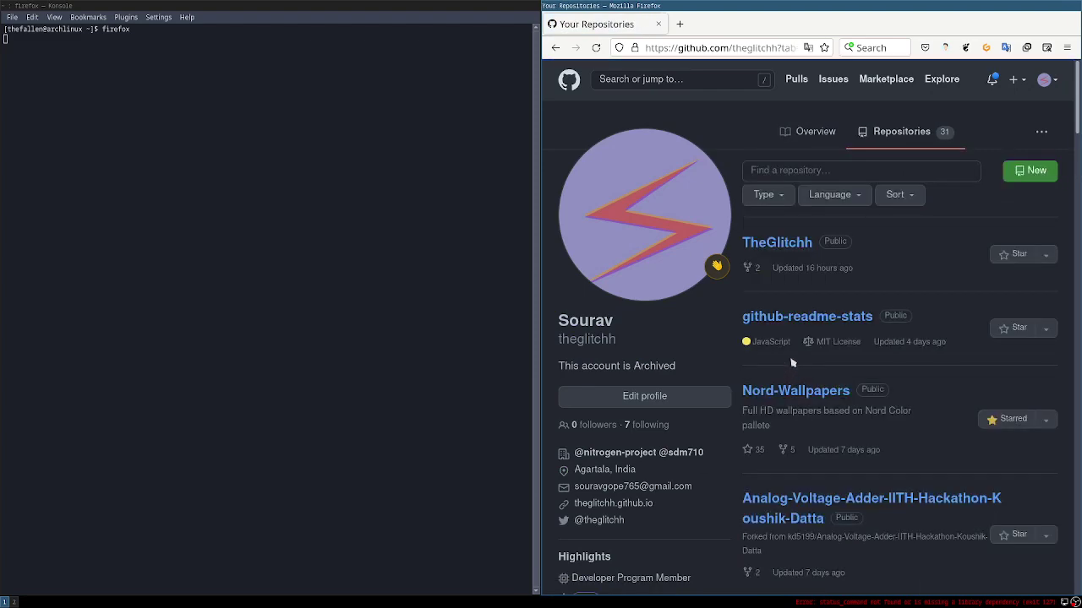
{"action": "scroll", "coordinate": [781, 273], "scroll_direction": "down", "scroll_amount": 5}
{"action": "scroll", "coordinate": [783, 273], "scroll_direction": "down", "scroll_amount": 4}
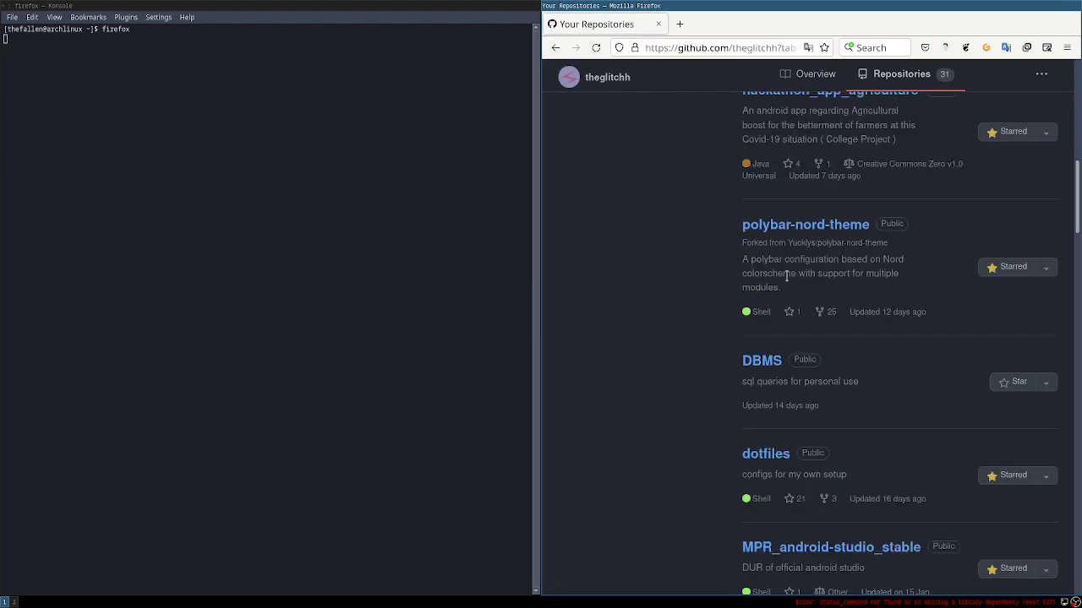
{"action": "scroll", "coordinate": [780, 355], "scroll_direction": "down", "scroll_amount": 1}
{"action": "left_click", "coordinate": [775, 364]}
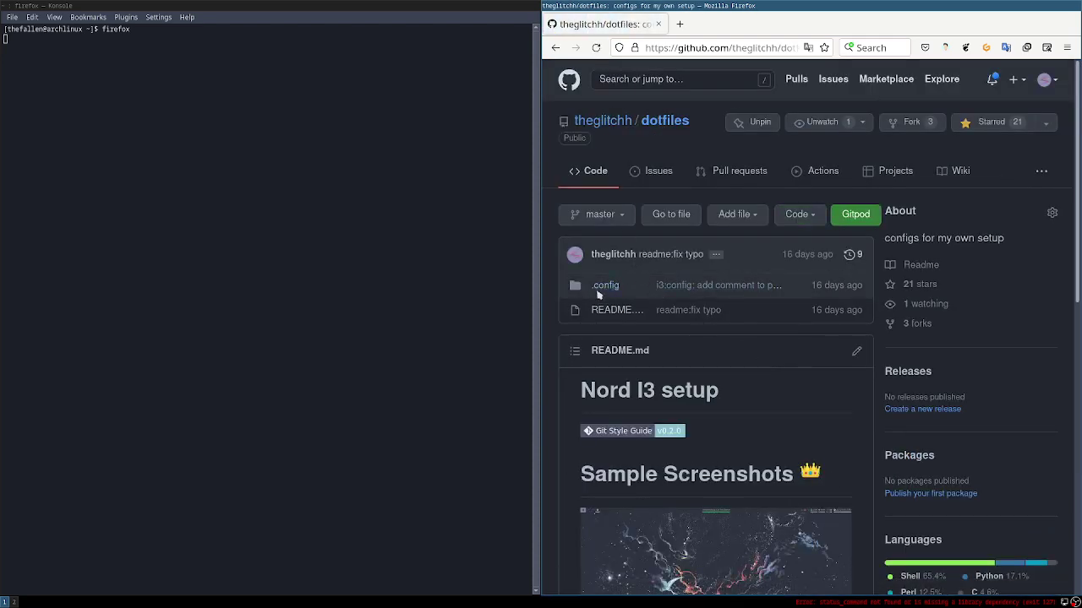
- Search the web for "manage dotfiles" in a new tab and open the Atlassian tutorial "How to store dotfiles"
{"action": "left_click", "coordinate": [680, 24]}
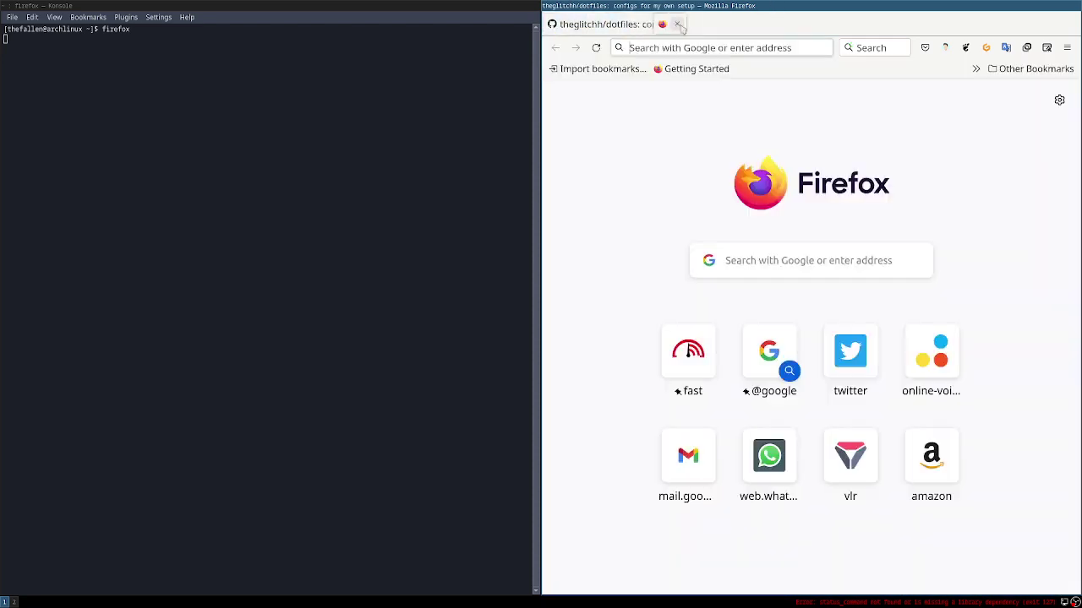
{"action": "type", "text": "manage"}
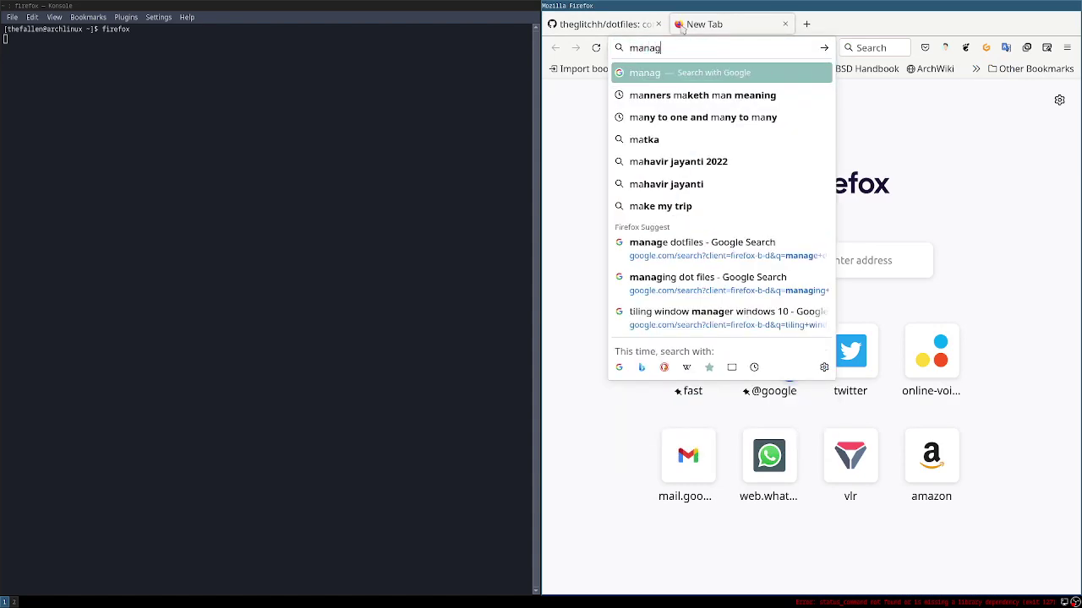
{"action": "left_click", "coordinate": [683, 47]}
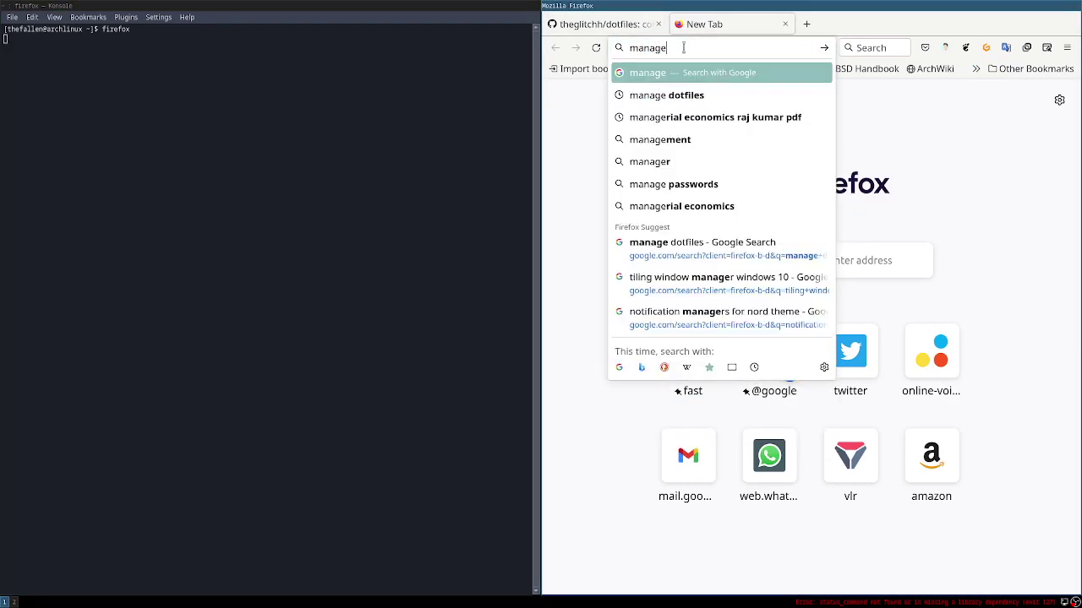
{"action": "left_click", "coordinate": [691, 99]}
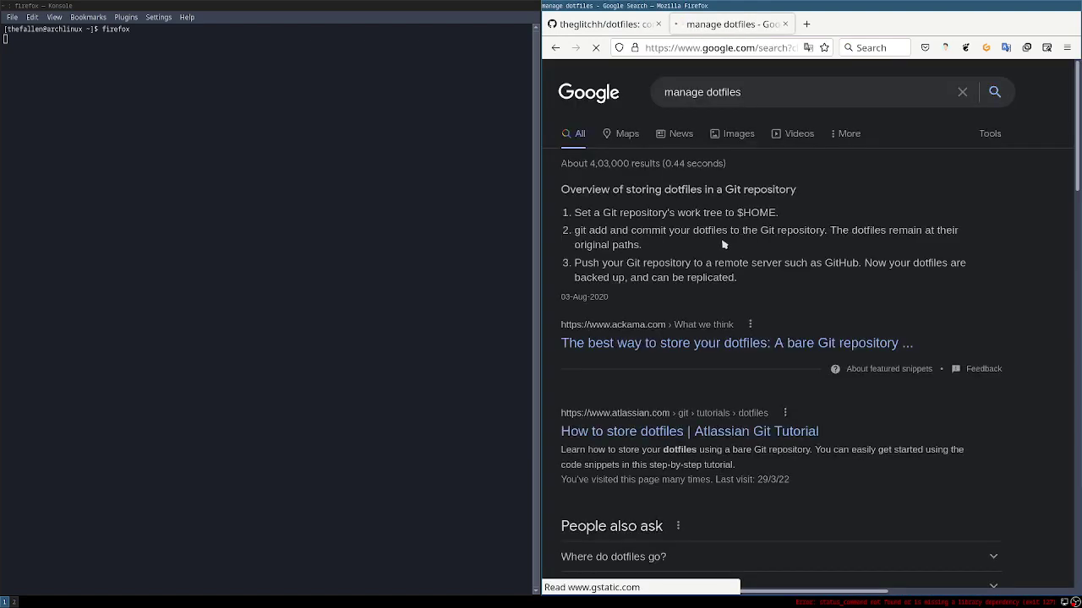
{"action": "scroll", "coordinate": [649, 273], "scroll_direction": "down", "scroll_amount": 4}
{"action": "scroll", "coordinate": [649, 273], "scroll_direction": "up", "scroll_amount": 4}
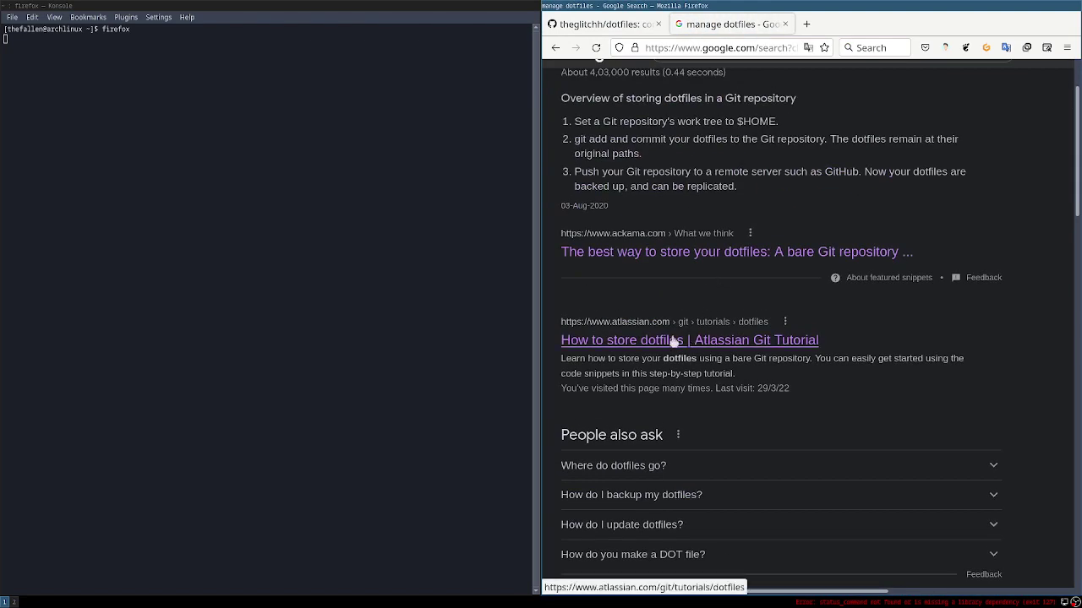
{"action": "left_click", "coordinate": [673, 339]}
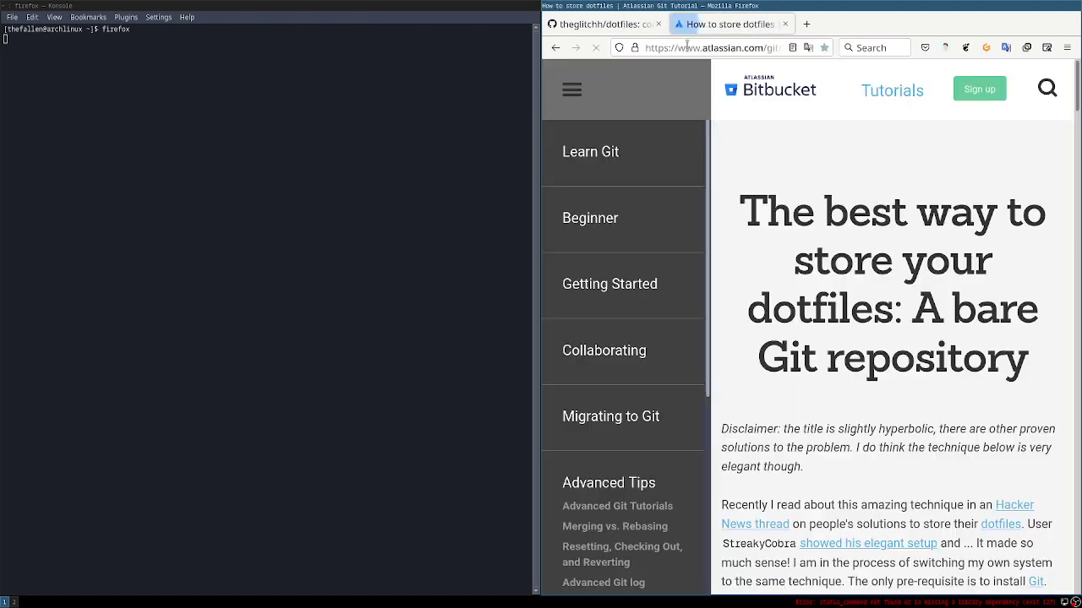
- Read through the bare Git repository tutorial, from its introduction to the section on installing dotfiles onto a new system
{"action": "left_click", "coordinate": [688, 47]}
{"action": "key", "text": "Return"}
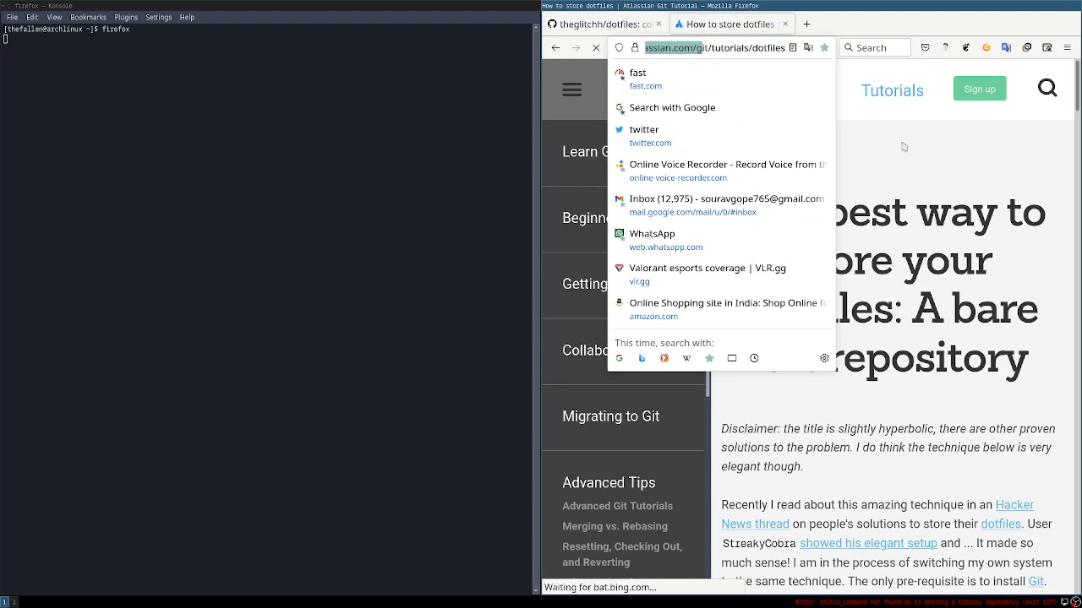
{"action": "scroll", "coordinate": [893, 379], "scroll_direction": "down", "scroll_amount": 4}
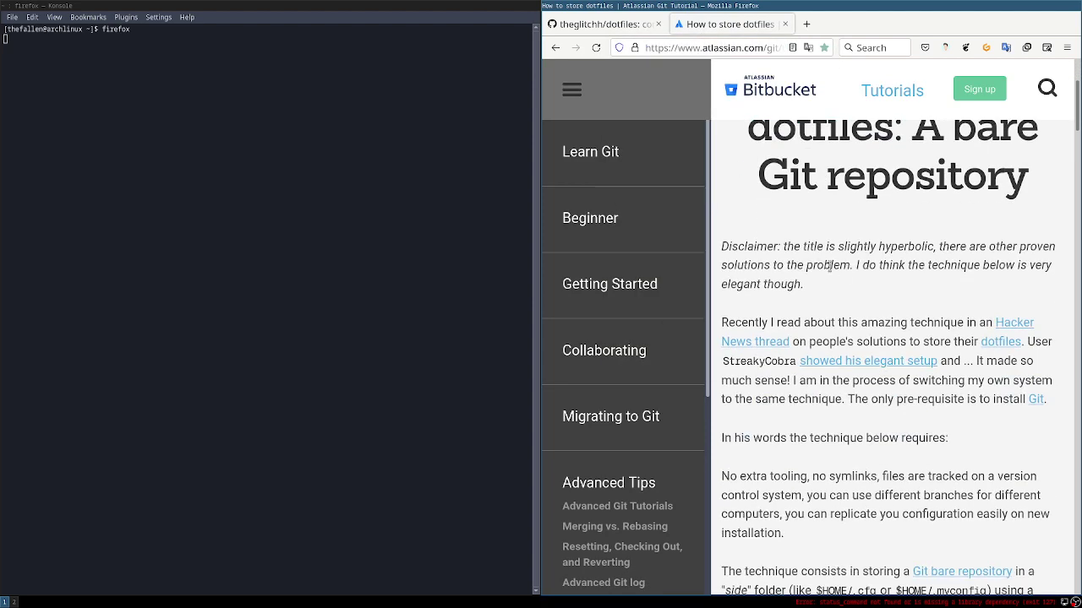
{"action": "scroll", "coordinate": [837, 268], "scroll_direction": "up", "scroll_amount": 4}
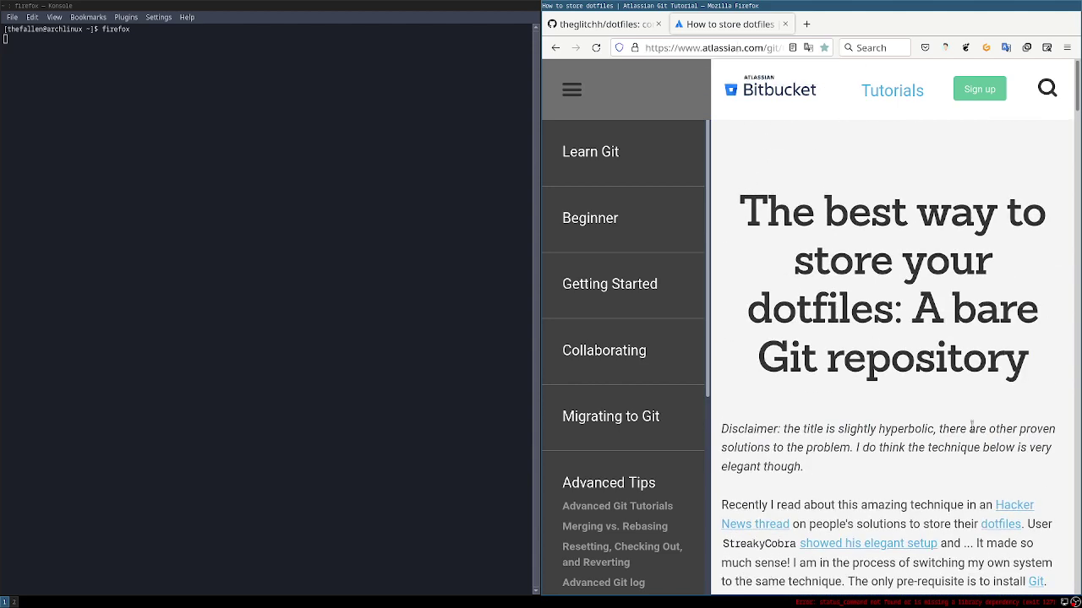
{"action": "scroll", "coordinate": [835, 372], "scroll_direction": "down", "scroll_amount": 20}
{"action": "scroll", "coordinate": [759, 245], "scroll_direction": "up", "scroll_amount": 2}
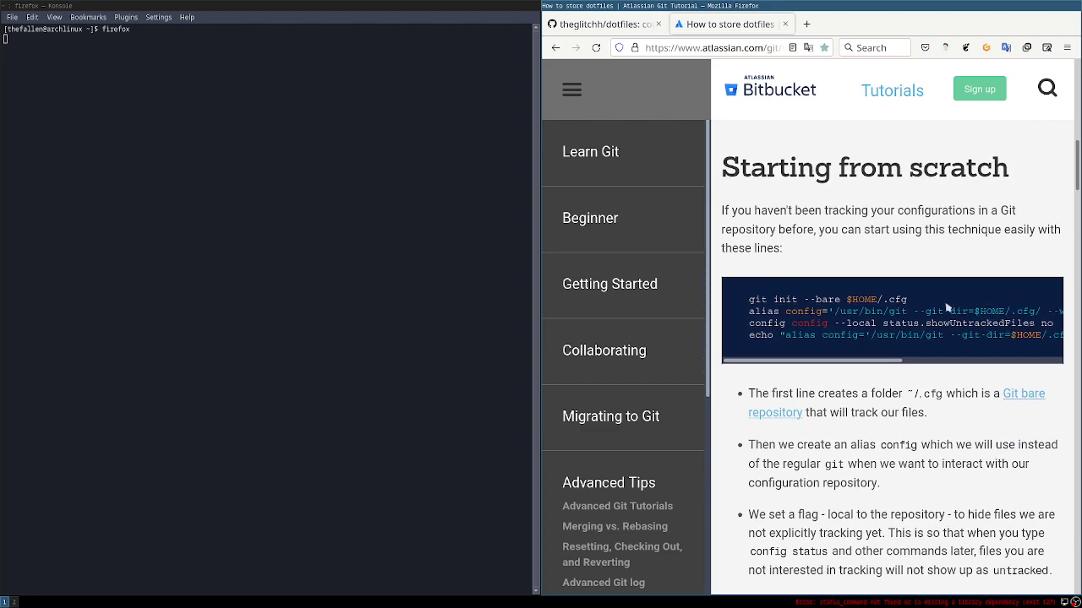
{"action": "scroll", "coordinate": [761, 321], "scroll_direction": "down", "scroll_amount": 20}
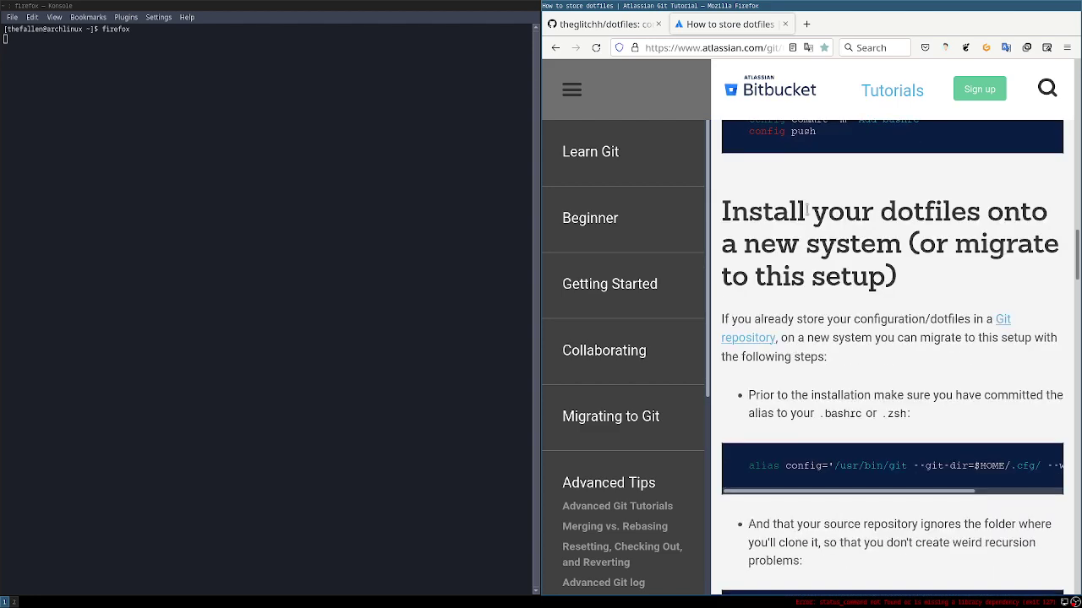
{"action": "left_click_drag", "start_coordinate": [719, 217], "coordinate": [1011, 209]}
{"action": "scroll", "coordinate": [757, 301], "scroll_direction": "down", "scroll_amount": 4}
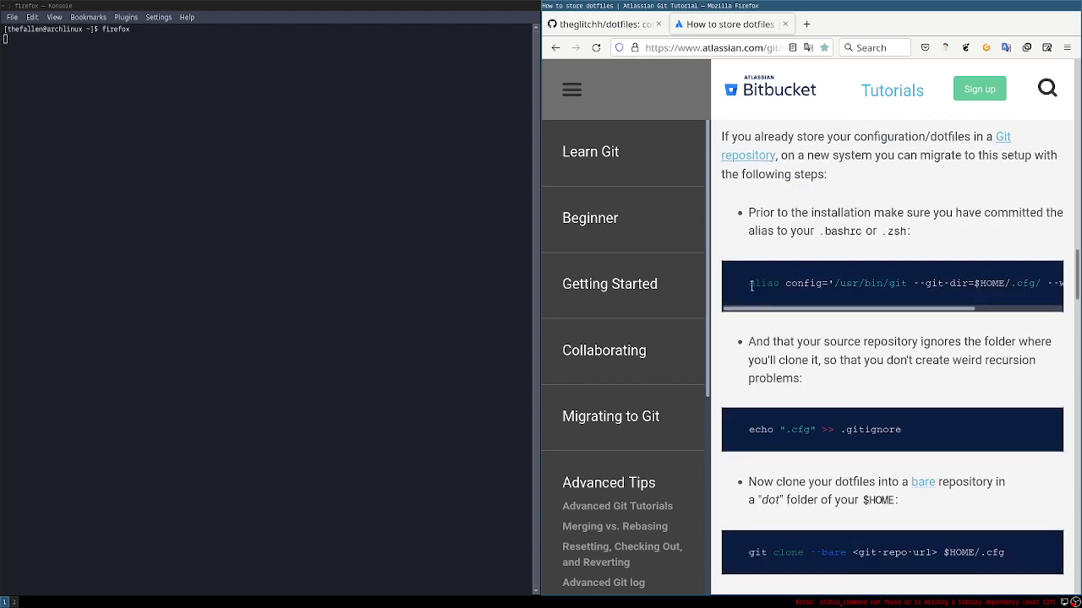
- Copy the tutorial's config alias command and try to run it in the terminal that launched Firefox
{"action": "left_click_drag", "start_coordinate": [748, 288], "coordinate": [1067, 284]}
{"action": "right_click", "coordinate": [1006, 286]}
{"action": "left_click", "coordinate": [1030, 296]}
{"action": "left_click", "coordinate": [154, 165]}
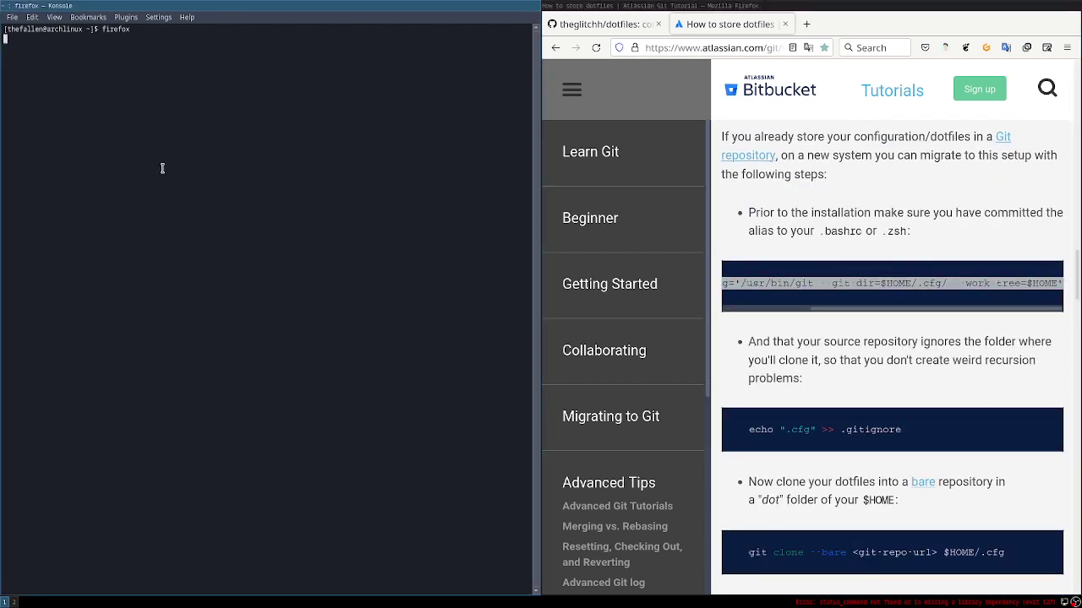
{"action": "key", "text": "ctrl+shift+v"}
{"action": "key", "text": "Return"}
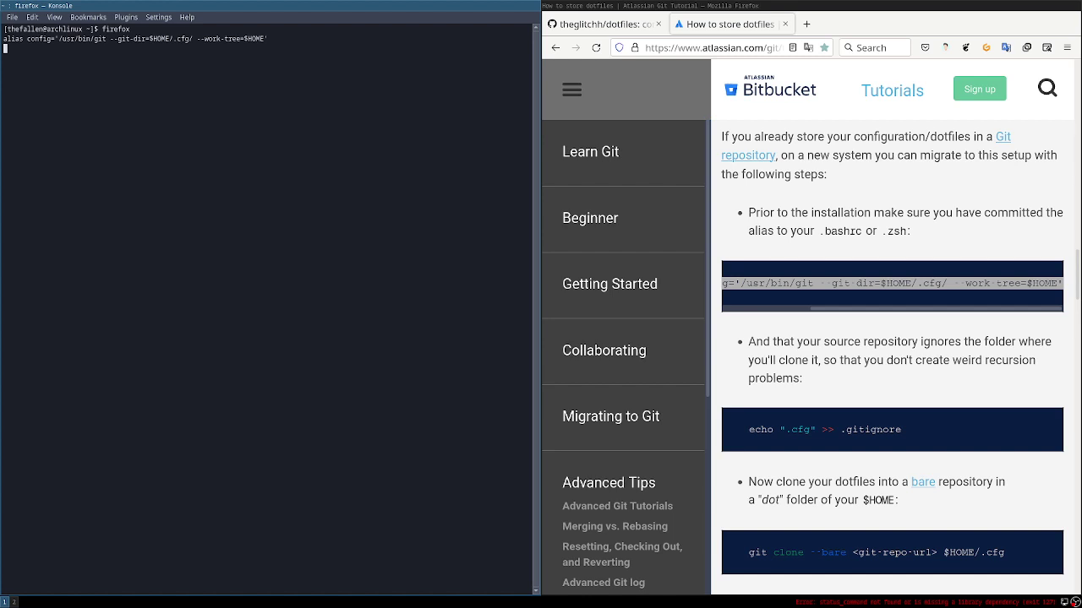
- Open a second terminal and run alias config='/usr/bin/git --git-dir=$HOME/.cfg/ --work-tree=$HOME' in it
{"action": "key", "text": "super+Return"}
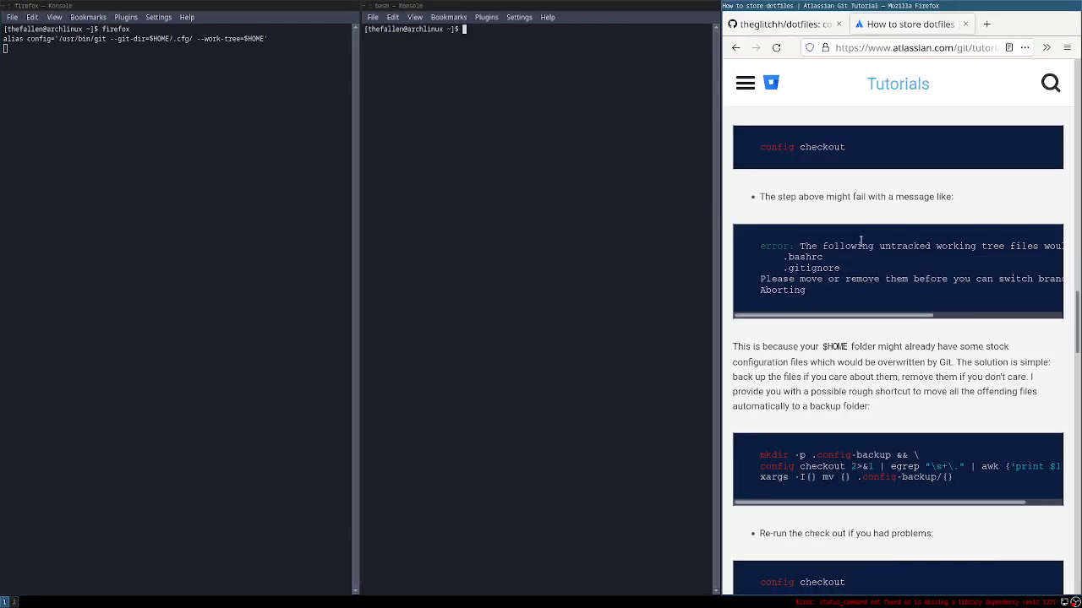
{"action": "key", "text": "ctrl+shift+v"}
{"action": "key", "text": "Return"}
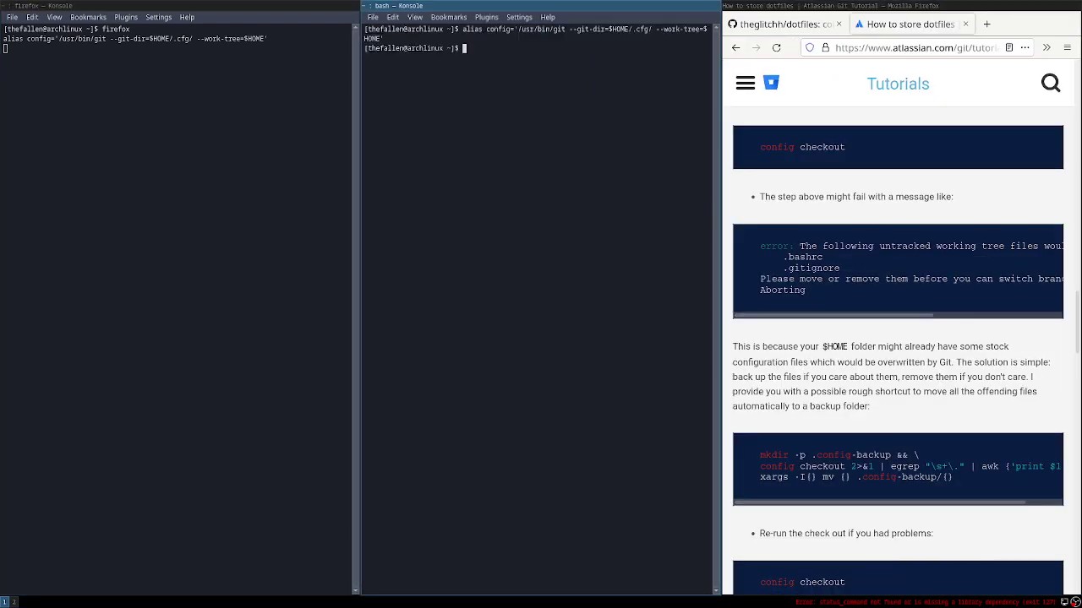
- Copy echo ".cfg" >> .gitignore from the tutorial and run it in the second terminal
{"action": "scroll", "coordinate": [842, 284], "scroll_direction": "down", "scroll_amount": 3}
{"action": "scroll", "coordinate": [843, 285], "scroll_direction": "up", "scroll_amount": 3}
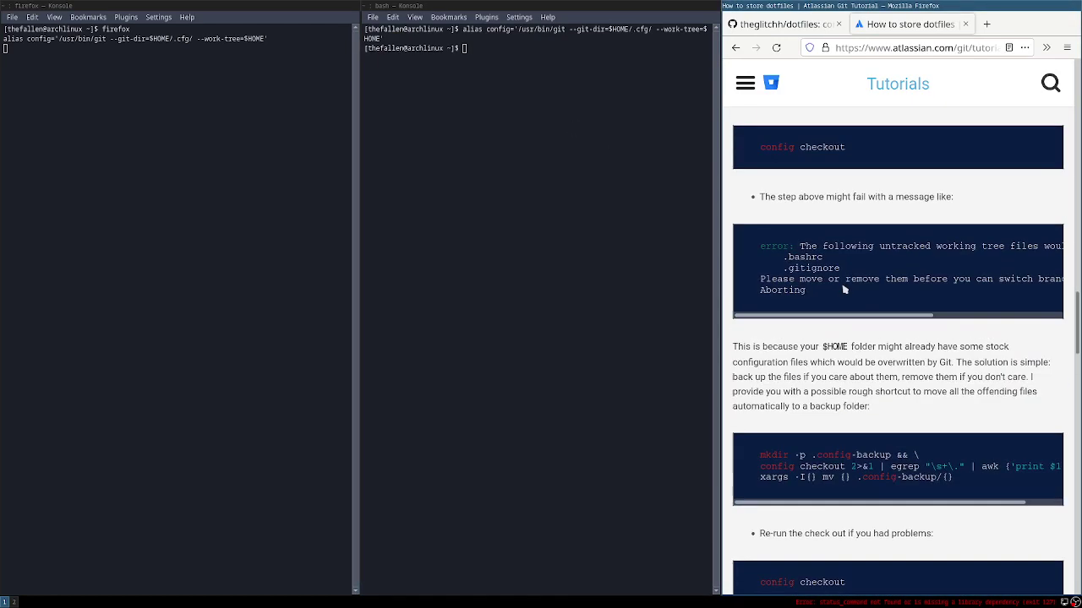
{"action": "scroll", "coordinate": [842, 284], "scroll_direction": "up", "scroll_amount": 6}
{"action": "scroll", "coordinate": [835, 256], "scroll_direction": "up", "scroll_amount": 10}
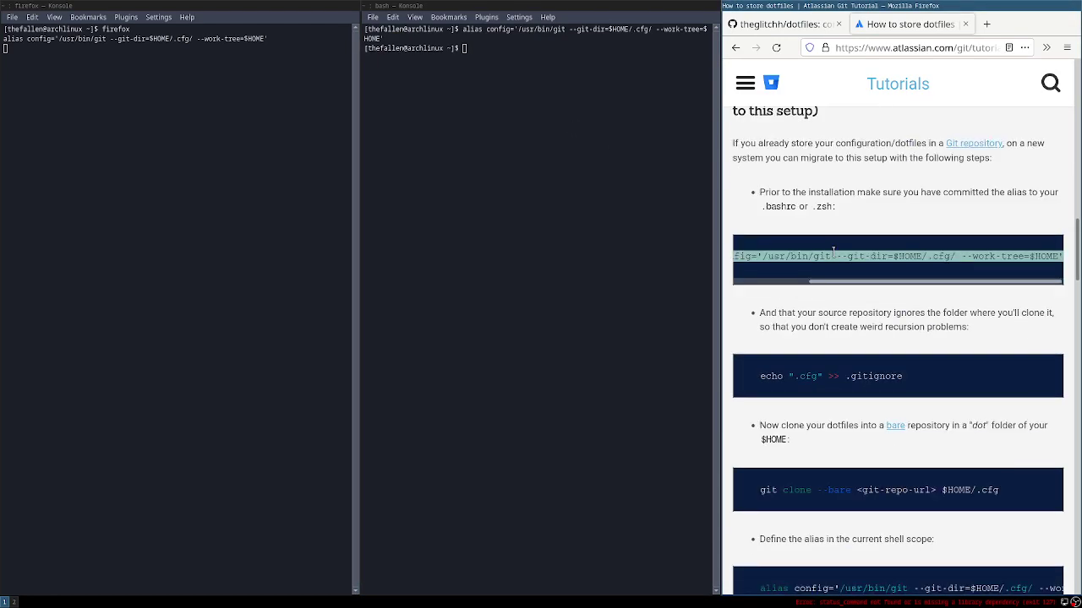
{"action": "scroll", "coordinate": [836, 258], "scroll_direction": "down", "scroll_amount": 6}
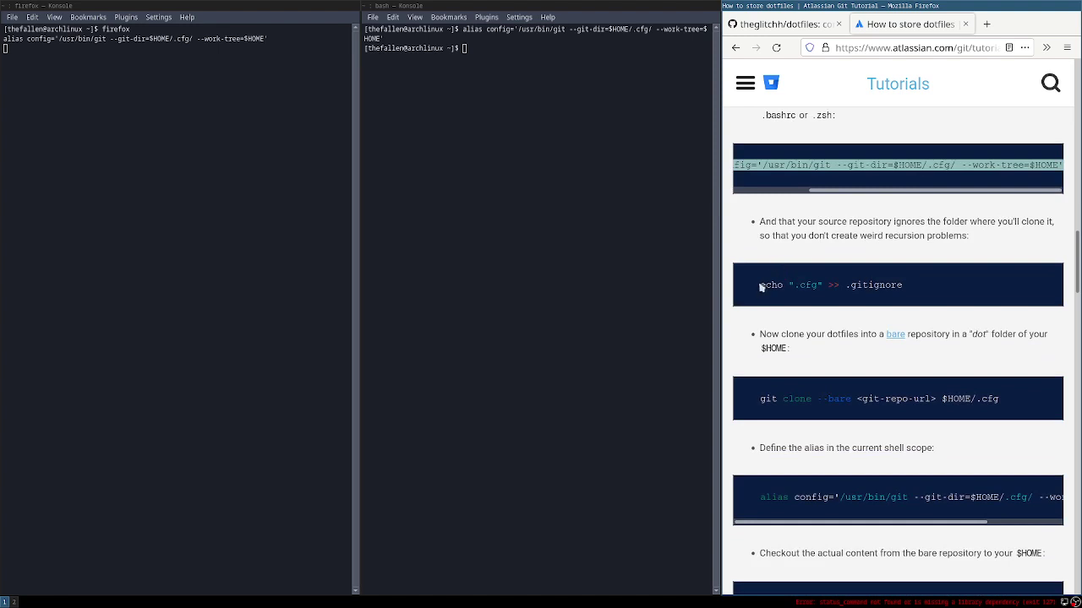
{"action": "left_click_drag", "start_coordinate": [760, 287], "coordinate": [901, 285]}
{"action": "right_click", "coordinate": [794, 284]}
{"action": "left_click", "coordinate": [813, 292]}
{"action": "left_click", "coordinate": [502, 221]}
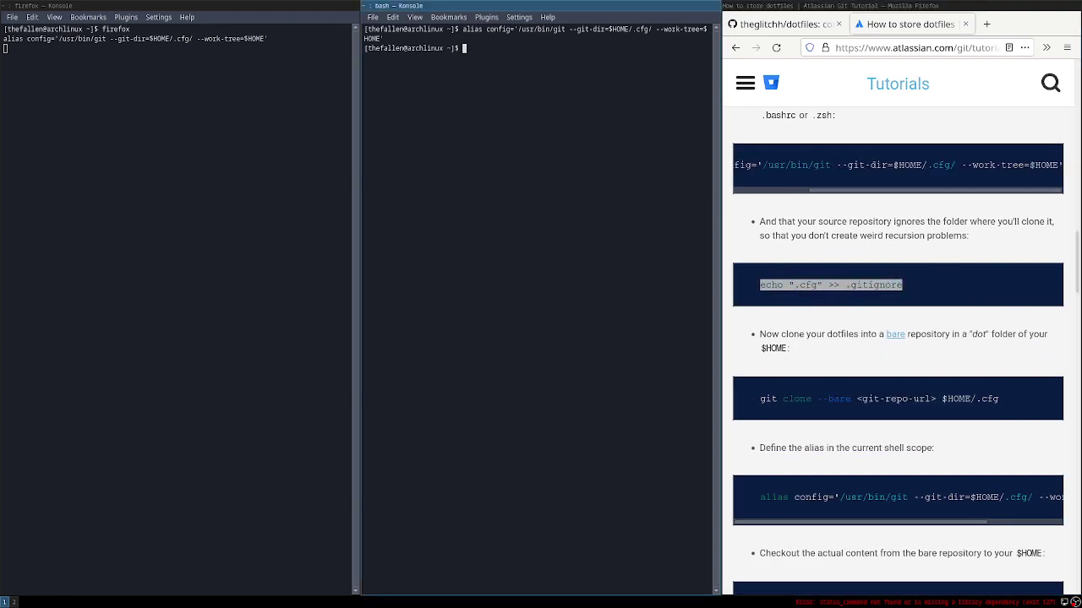
{"action": "key", "text": "ctrl+shift+v"}
{"action": "key", "text": "Return"}
{"action": "key", "text": "Return"}
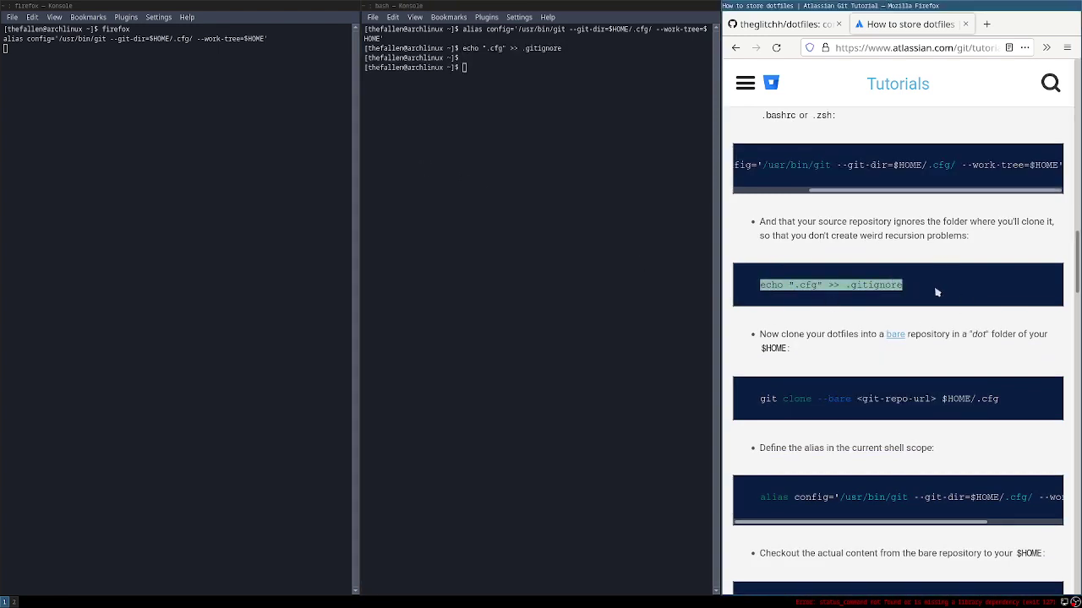
- Copy git clone --bare <git-repo-url> $HOME/.cfg from the tutorial and paste it at the second terminal's prompt
{"action": "left_click", "coordinate": [761, 397]}
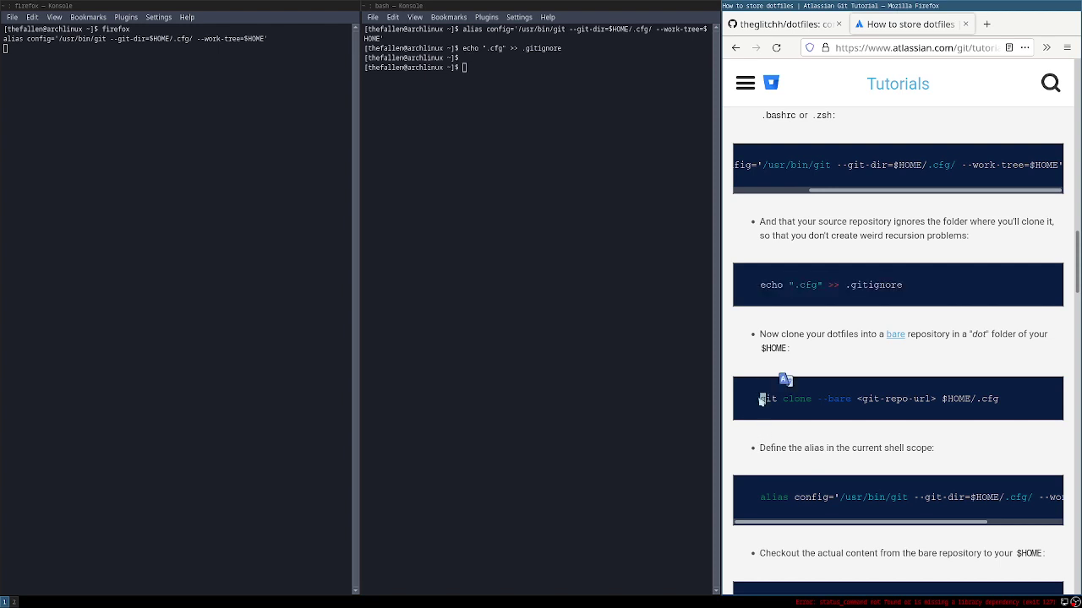
{"action": "left_click_drag", "start_coordinate": [760, 399], "coordinate": [999, 399]}
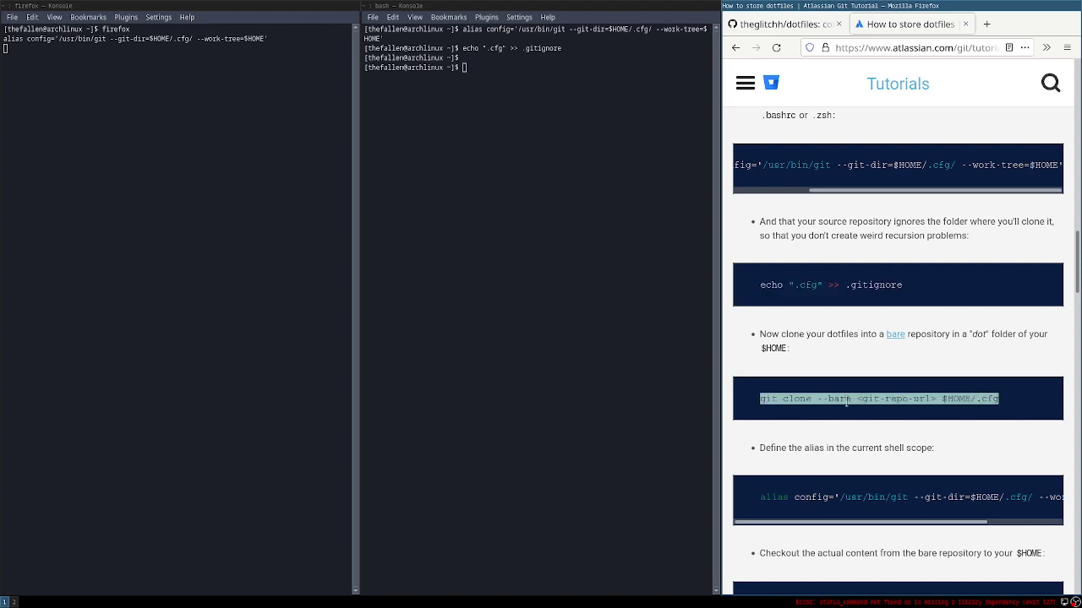
{"action": "left_click", "coordinate": [443, 140]}
{"action": "key", "text": "ctrl+shift+v"}
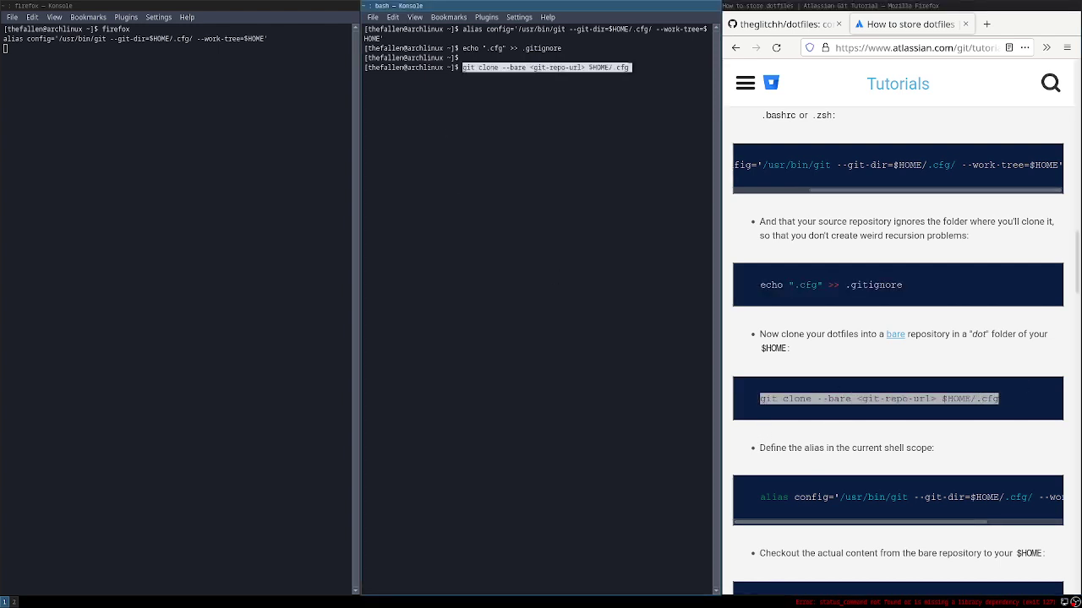
- Remove the <git-repo-url> placeholder from the pasted clone command, keeping git clone --bare and $HOME/.cfg
{"action": "key", "text": "Left"}
{"action": "key", "text": "Left"}
{"action": "key", "text": "Left"}
{"action": "key", "text": "Left"}
{"action": "key", "text": "Left"}
{"action": "key", "text": "Left"}
{"action": "key", "text": "BackSpace"}
{"action": "key", "text": "BackSpace"}
{"action": "key", "text": "BackSpace"}
{"action": "key", "text": "BackSpace"}
{"action": "key", "text": "BackSpace"}
{"action": "key", "text": "BackSpace"}
{"action": "key", "text": "BackSpace"}
{"action": "key", "text": "BackSpace"}
{"action": "key", "text": "BackSpace"}
{"action": "key", "text": "BackSpace"}
{"action": "key", "text": "BackSpace"}
{"action": "key", "text": "BackSpace"}
{"action": "key", "text": "BackSpace"}
{"action": "key", "text": "BackSpace"}
{"action": "key", "text": "BackSpace"}
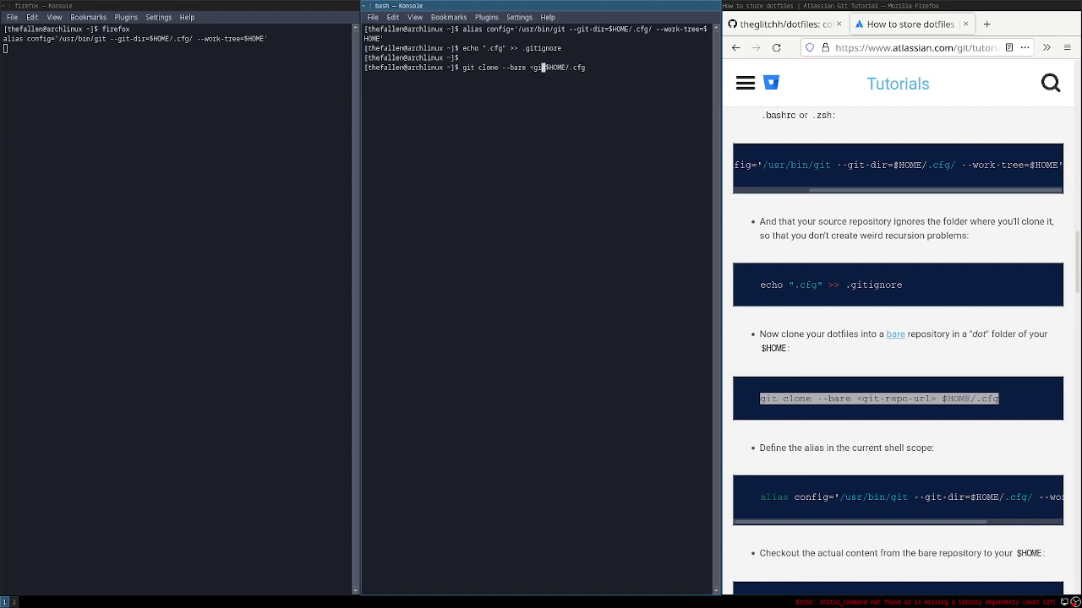
- Copy the SSH clone URL of the theglitchh/dotfiles repository from its GitHub page, using a temporary full-screen view, and return to the tiled windows
{"action": "left_click", "coordinate": [792, 7]}
{"action": "left_click", "coordinate": [781, 25]}
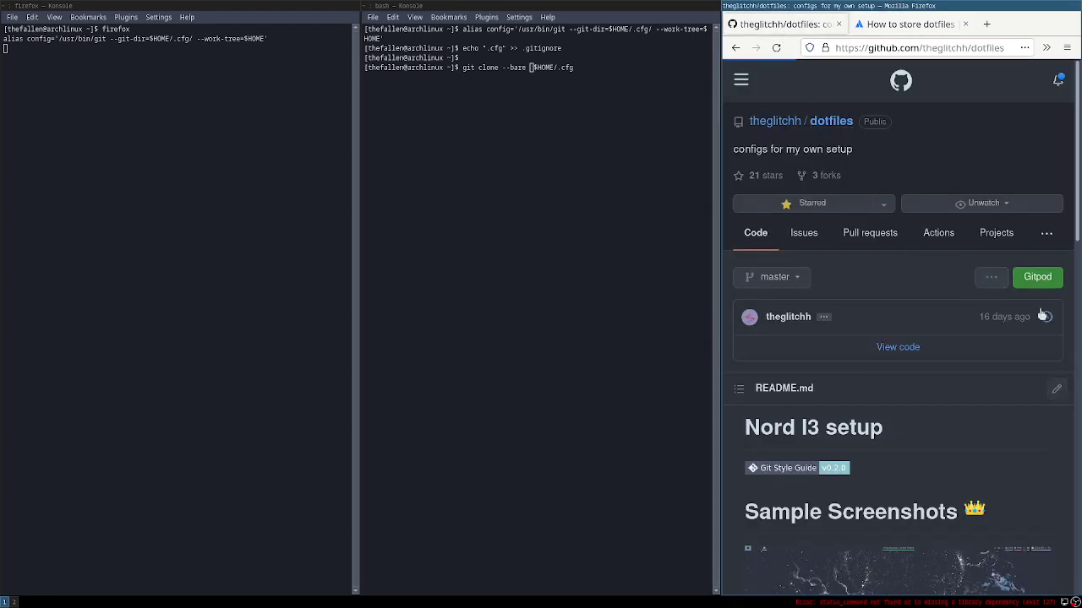
{"action": "left_click", "coordinate": [992, 279]}
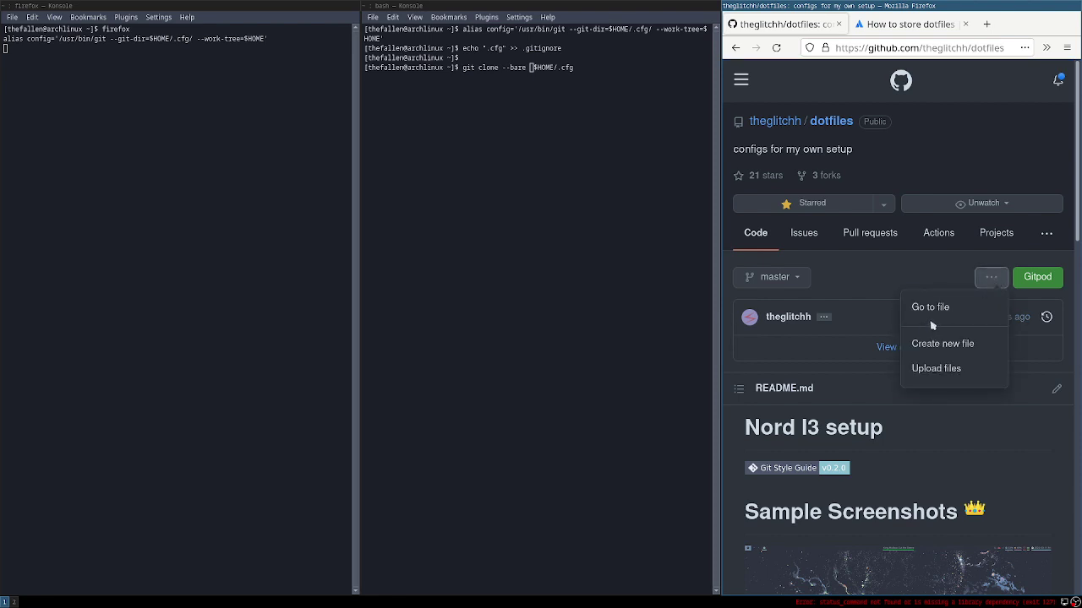
{"action": "left_click", "coordinate": [1029, 341]}
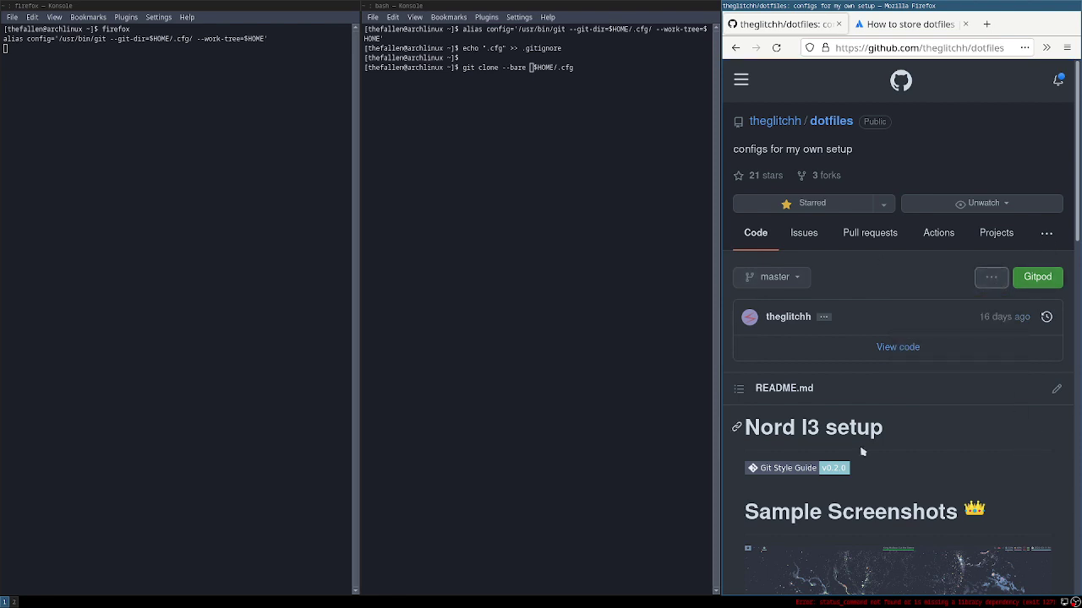
{"action": "key", "text": "F11"}
{"action": "left_click", "coordinate": [658, 142]}
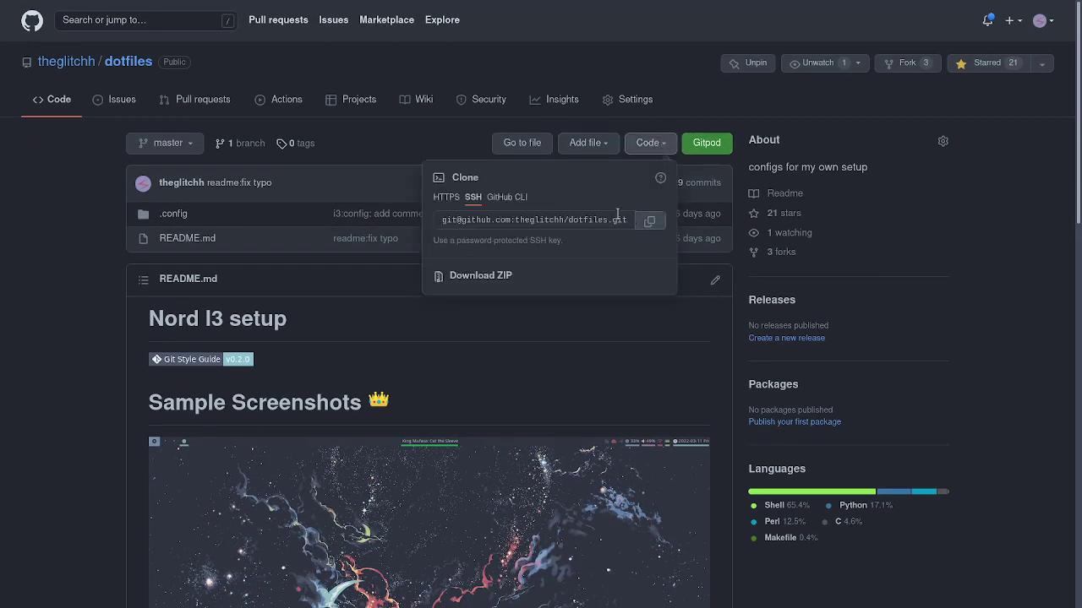
{"action": "left_click", "coordinate": [629, 218]}
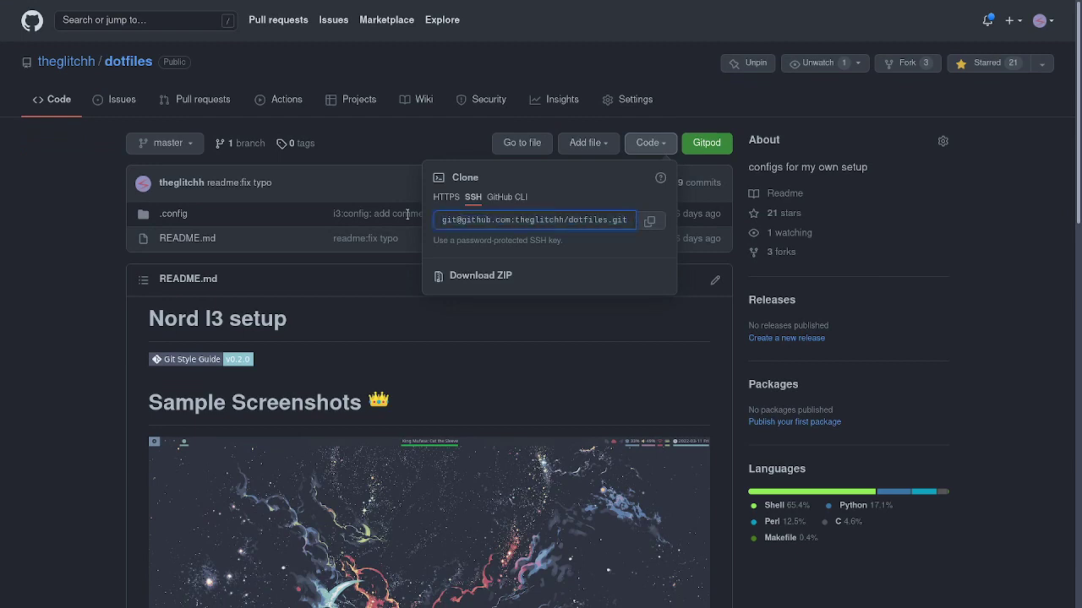
{"action": "right_click", "coordinate": [612, 223]}
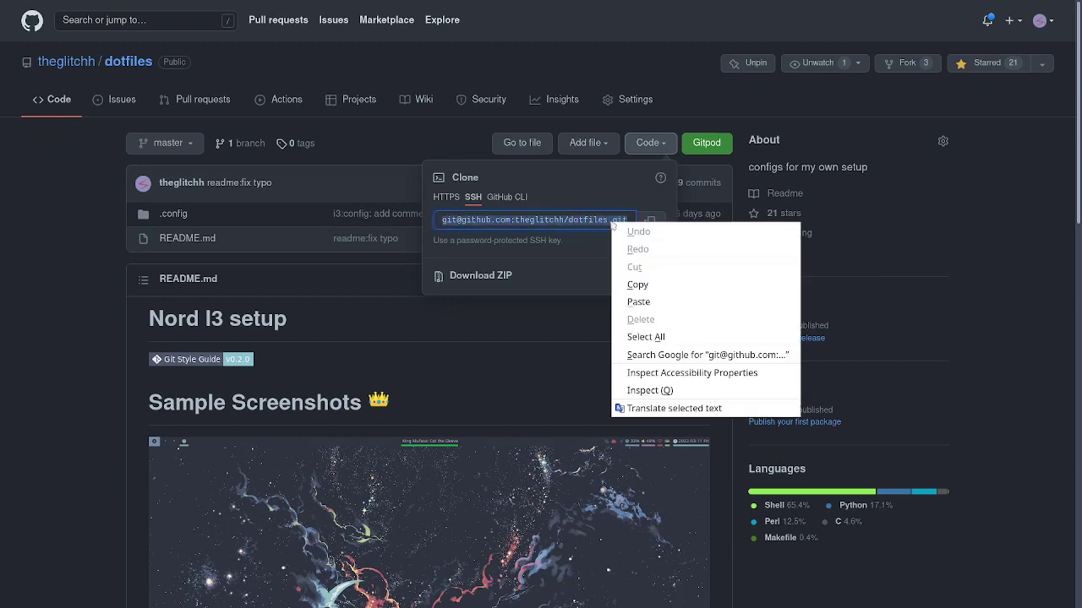
{"action": "left_click", "coordinate": [653, 286]}
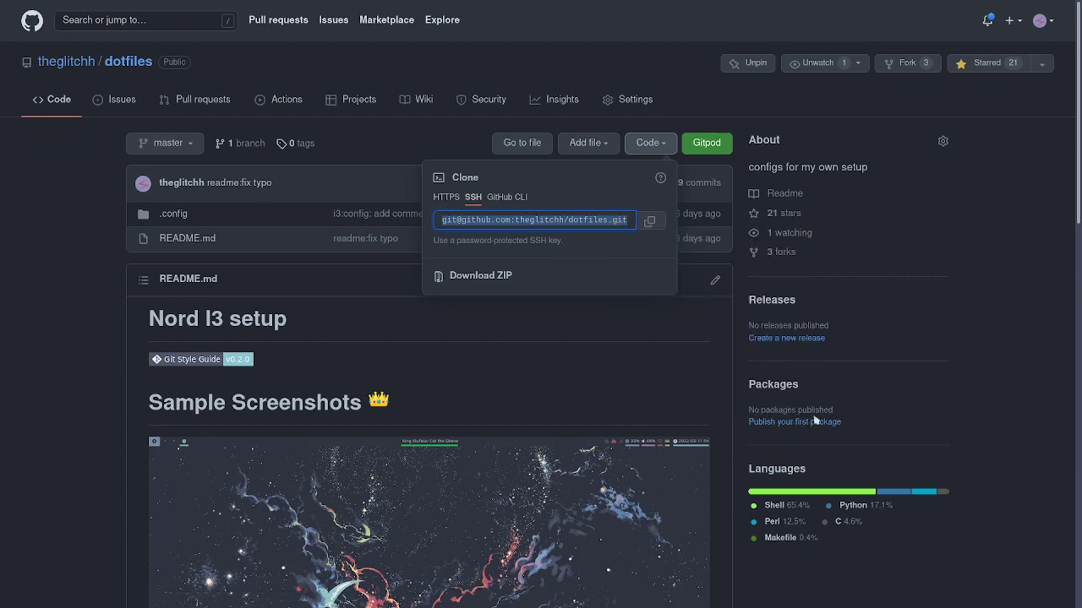
{"action": "key", "text": "super+f"}
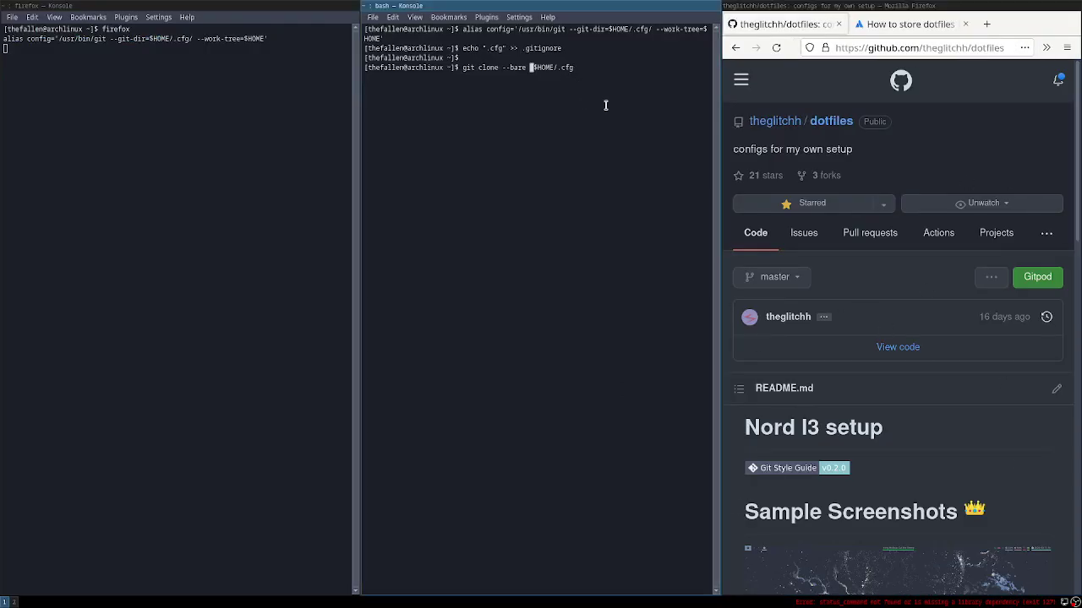
{"action": "key", "text": "ctrl+shift+v"}
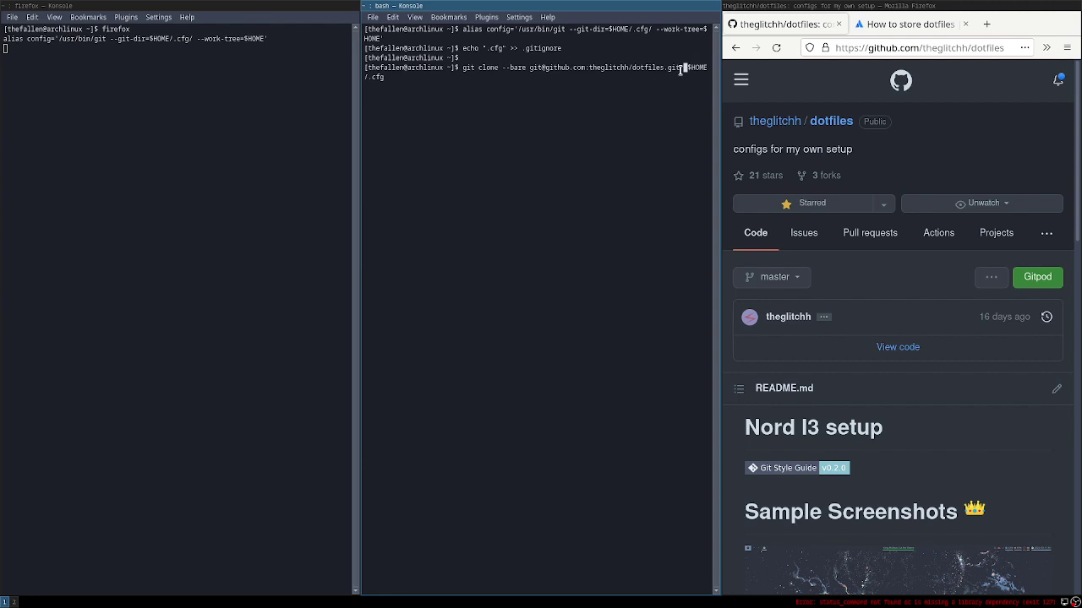
{"action": "type", "text": "-"}
{"action": "key", "text": "BackSpace"}
{"action": "key", "text": "Return"}
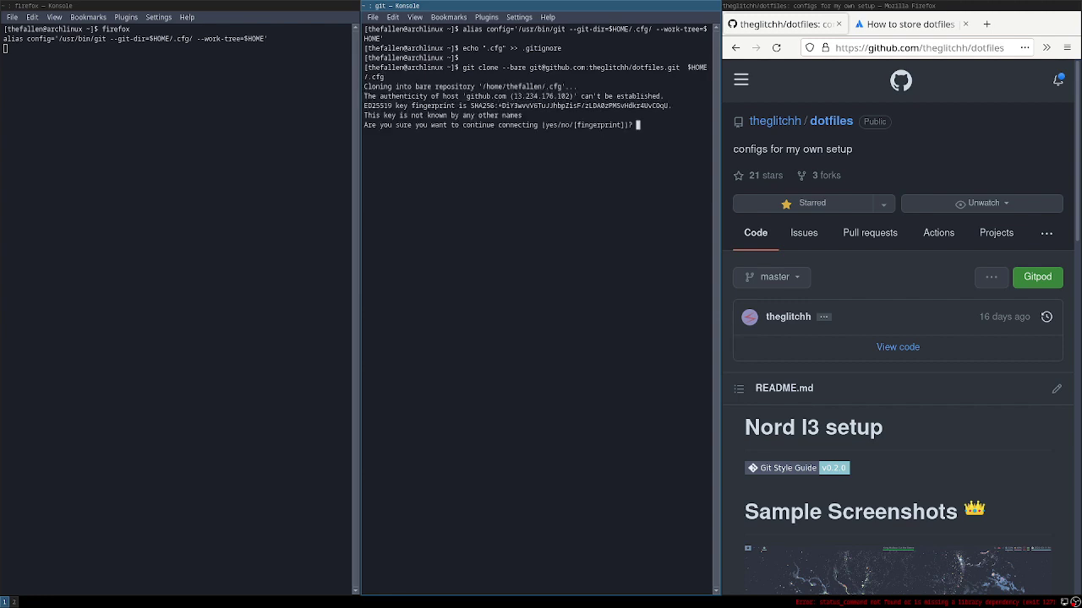
{"action": "type", "text": "yes"}
{"action": "key", "text": "Return"}
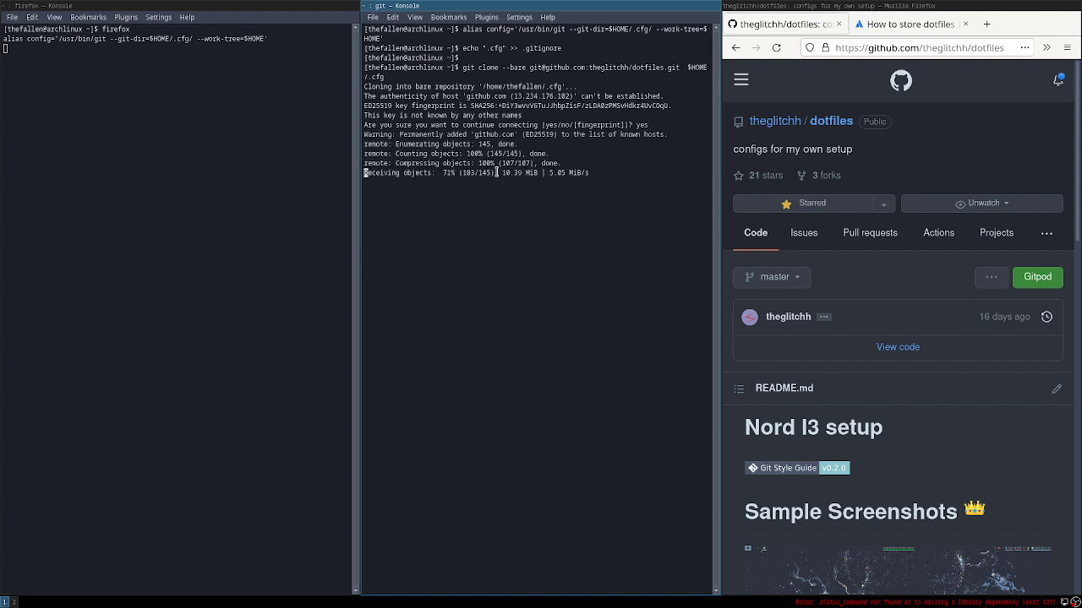
- Copy the tutorial's alias config='/usr/bin/git --git-dir=$HOME/.cfg/ --work-tree=$HOME' command for the current shell scope and run it in the second terminal
{"action": "scroll", "coordinate": [835, 275], "scroll_direction": "down", "scroll_amount": 5}
{"action": "scroll", "coordinate": [835, 275], "scroll_direction": "up", "scroll_amount": 5}
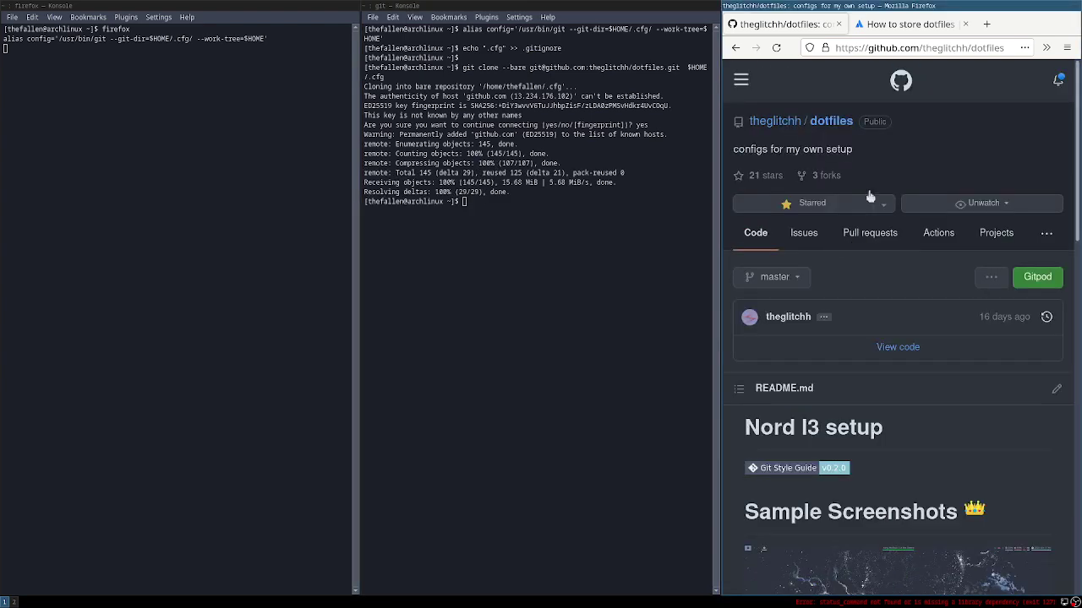
{"action": "left_click", "coordinate": [908, 24]}
{"action": "scroll", "coordinate": [848, 306], "scroll_direction": "down", "scroll_amount": 5}
{"action": "left_click_drag", "start_coordinate": [760, 223], "coordinate": [1071, 223]}
{"action": "right_click", "coordinate": [1072, 223]}
{"action": "left_click", "coordinate": [922, 234]}
{"action": "left_click", "coordinate": [476, 234]}
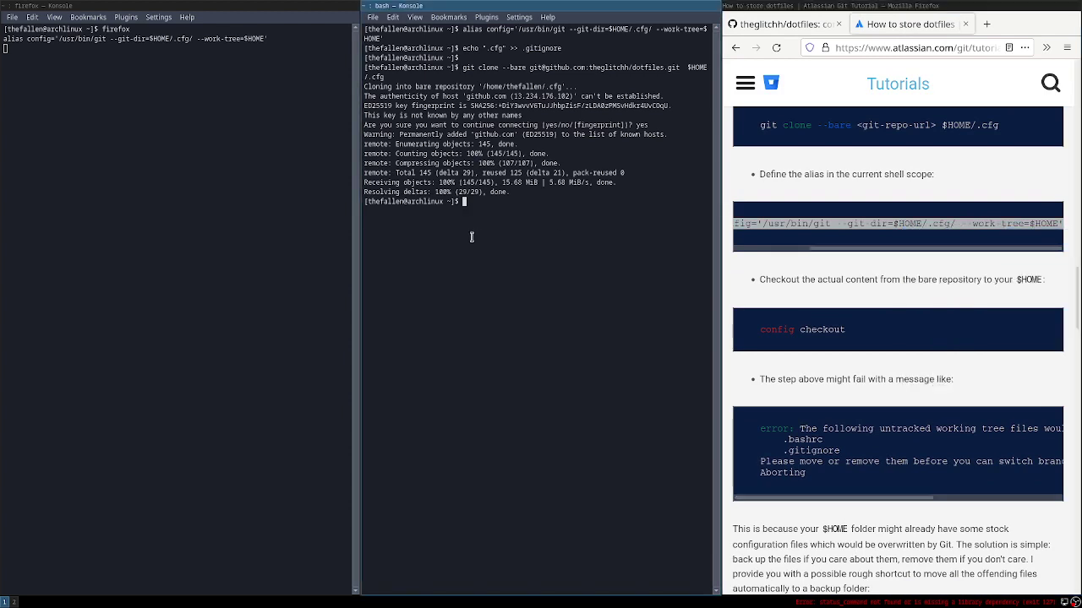
{"action": "right_click", "coordinate": [474, 217]}
{"action": "key", "text": "Escape"}
{"action": "right_click", "coordinate": [492, 220]}
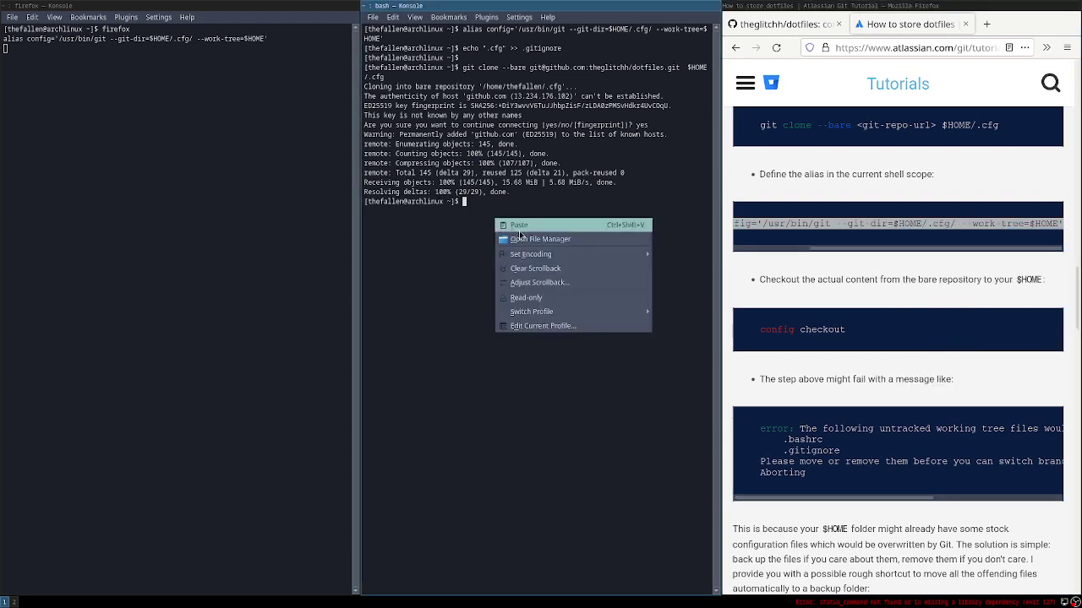
{"action": "left_click", "coordinate": [515, 234]}
{"action": "key", "text": "Return"}
- Copy config checkout from the tutorial and try to run it in the second terminal
{"action": "left_click_drag", "start_coordinate": [729, 321], "coordinate": [862, 338]}
{"action": "right_click", "coordinate": [887, 314]}
{"action": "left_click", "coordinate": [908, 326]}
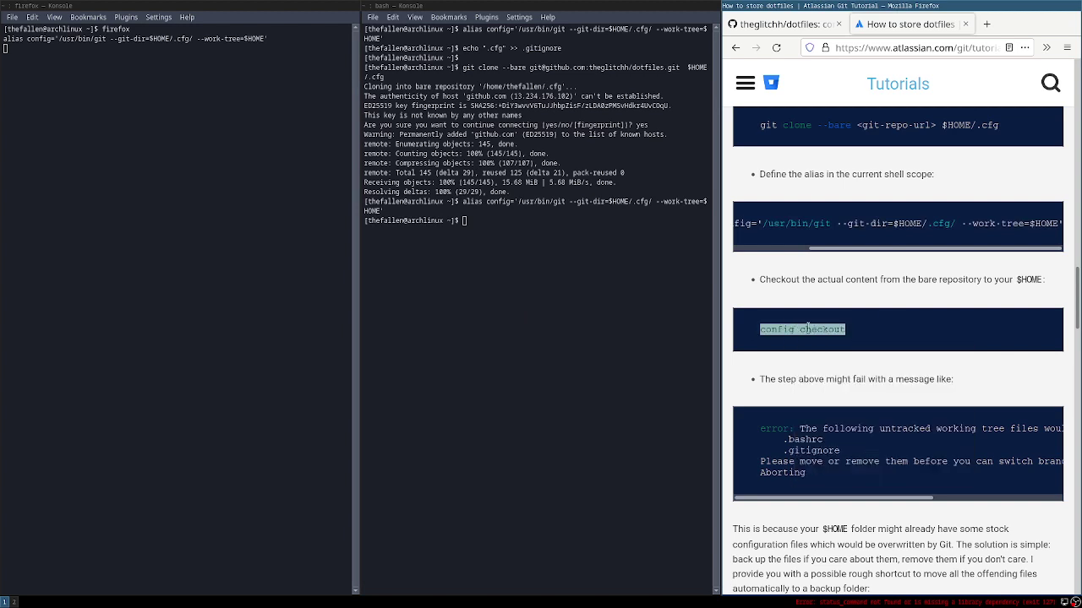
{"action": "left_click", "coordinate": [507, 244]}
{"action": "middle_click", "coordinate": [507, 246]}
{"action": "key", "text": "Return"}
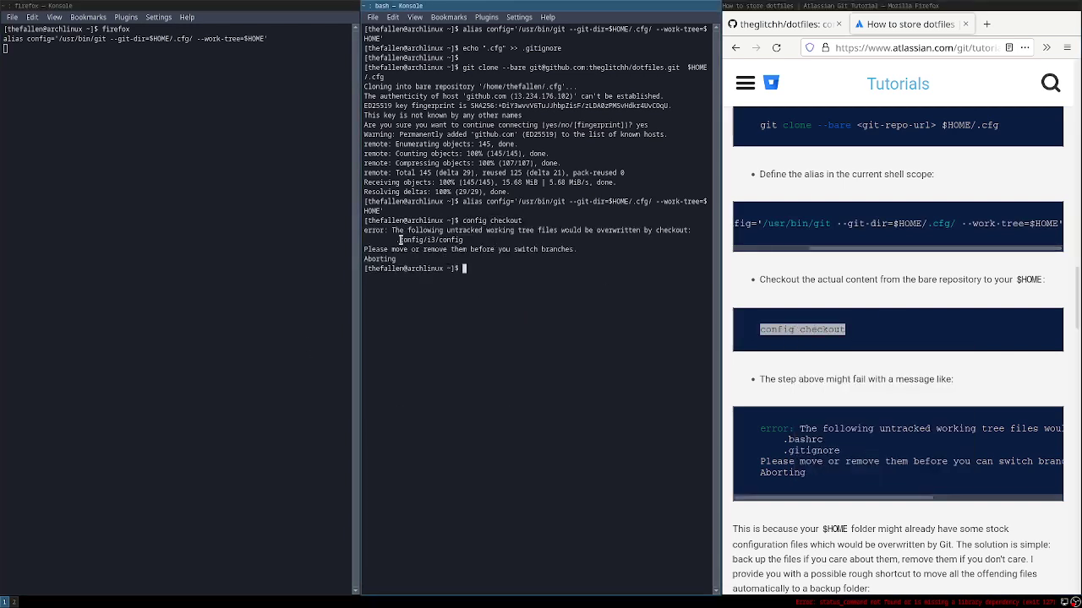
- Delete the conflicting i3 configuration file by running rm -rf .config/i3/config, copying its path from the checkout error
{"action": "left_click_drag", "start_coordinate": [393, 229], "coordinate": [453, 241]}
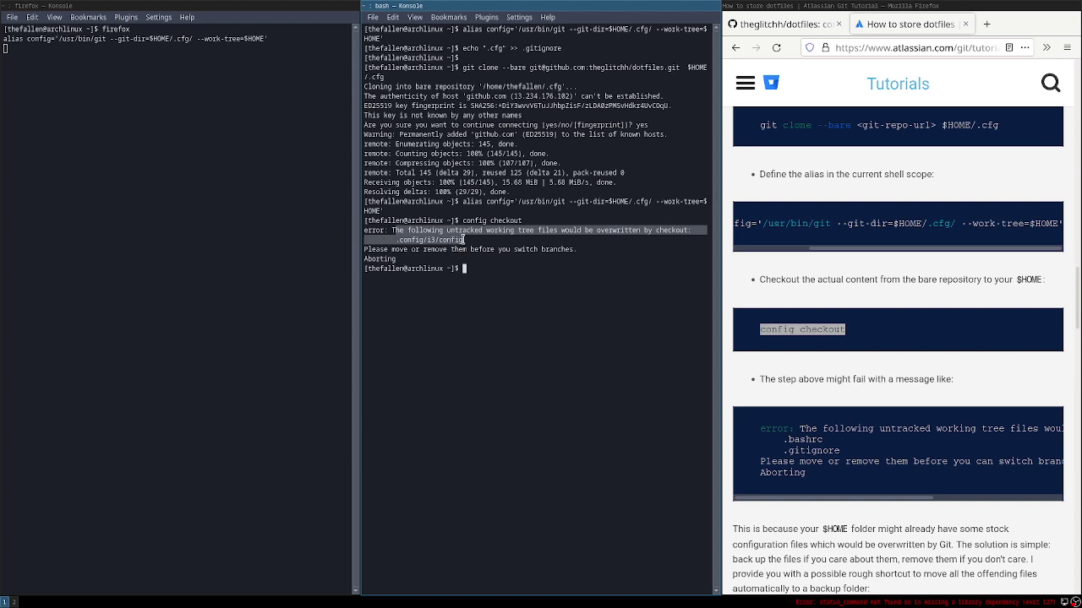
{"action": "left_click", "coordinate": [443, 237]}
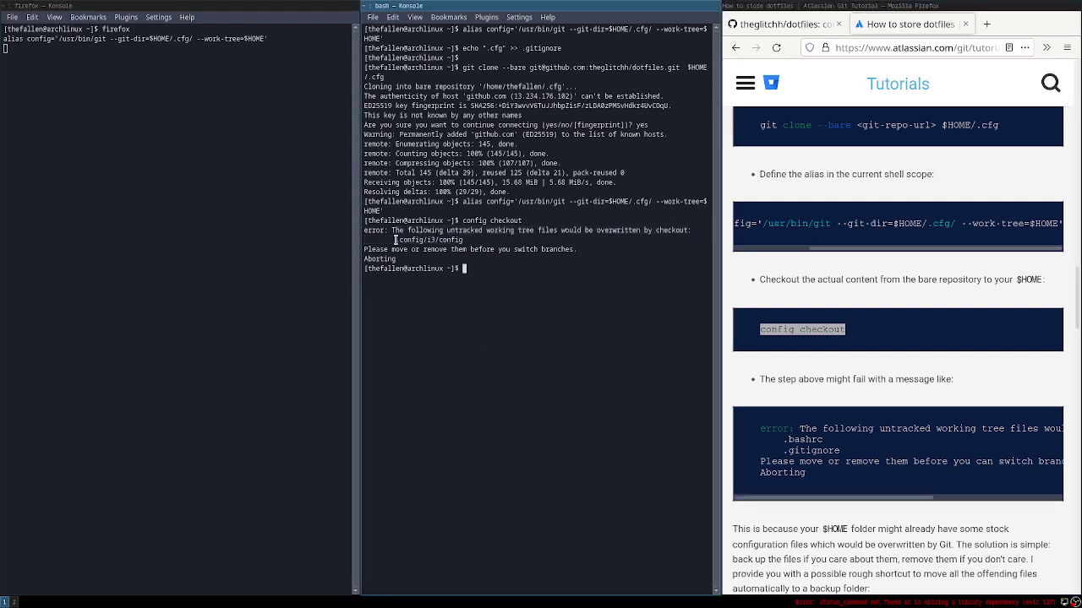
{"action": "left_click_drag", "start_coordinate": [396, 240], "coordinate": [466, 242]}
{"action": "left_click", "coordinate": [574, 326]}
{"action": "type", "text": "rm -rf"}
{"action": "key", "text": "shift+Insert"}
{"action": "key", "text": "Return"}
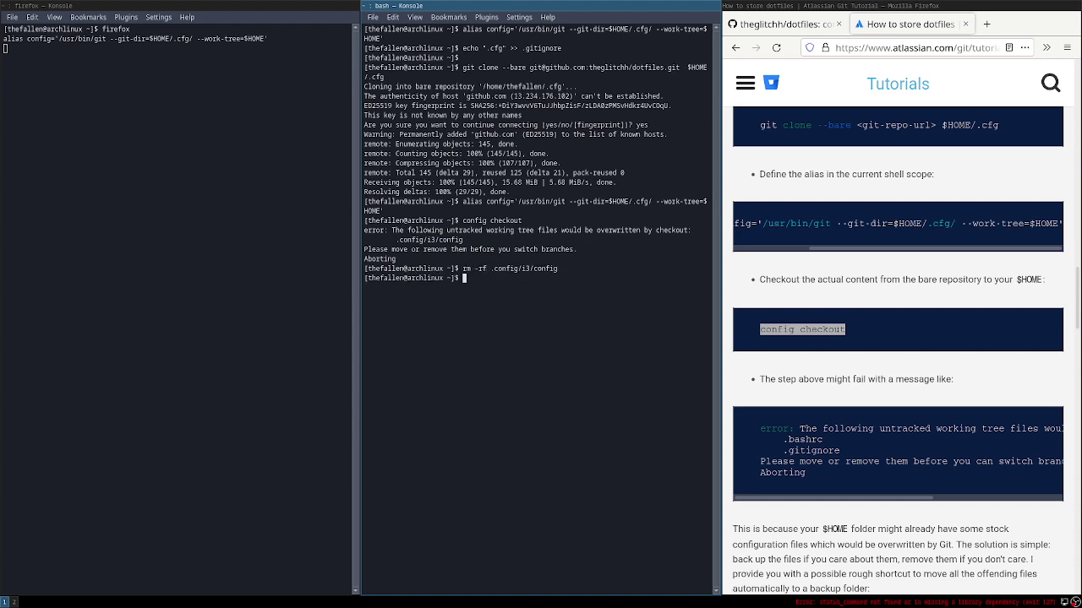
- Run config checkout again in the second terminal after the i3 configuration file's removal
{"action": "right_click", "coordinate": [825, 318]}
{"action": "left_click", "coordinate": [840, 323]}
{"action": "key", "text": "shift+Insert"}
{"action": "key", "text": "Return"}
- Copy the tutorial's multi-line mkdir -p .config-backup command for moving conflicting files into .config-backup and run it in the second terminal
{"action": "scroll", "coordinate": [896, 380], "scroll_direction": "down", "scroll_amount": 4}
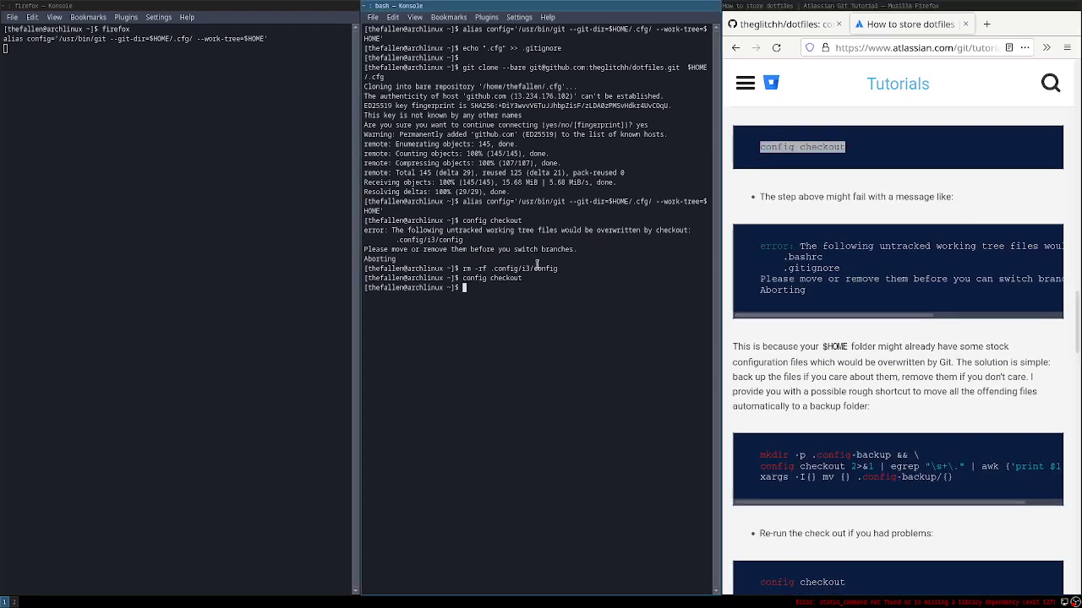
{"action": "scroll", "coordinate": [760, 363], "scroll_direction": "down", "scroll_amount": 2}
{"action": "left_click_drag", "start_coordinate": [759, 363], "coordinate": [953, 387]}
{"action": "right_click", "coordinate": [897, 373]}
{"action": "left_click", "coordinate": [912, 382]}
{"action": "left_click", "coordinate": [503, 319]}
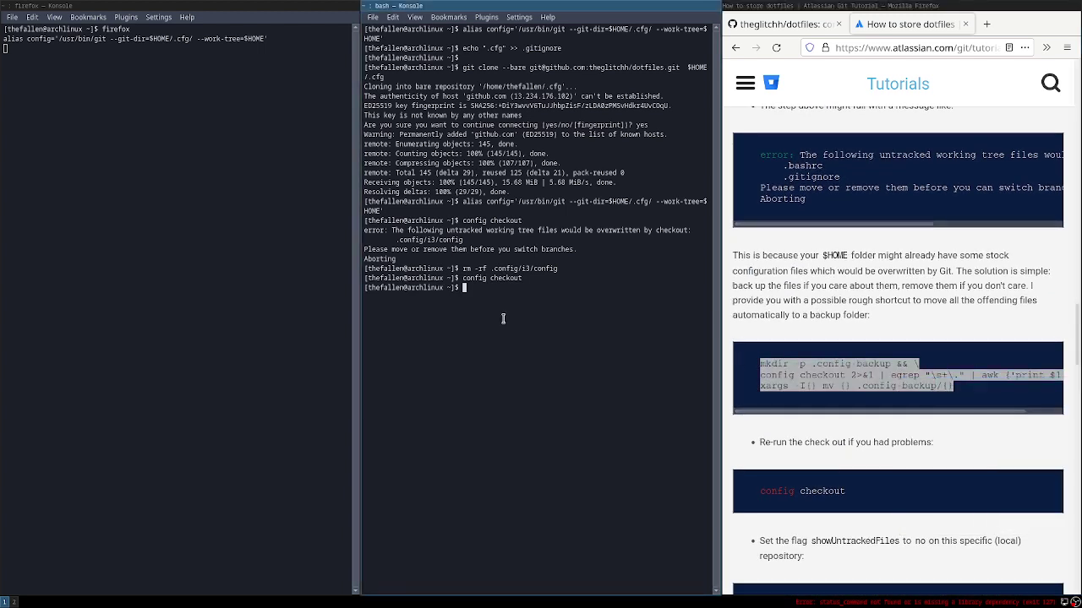
{"action": "key", "text": "ctrl+shift+v"}
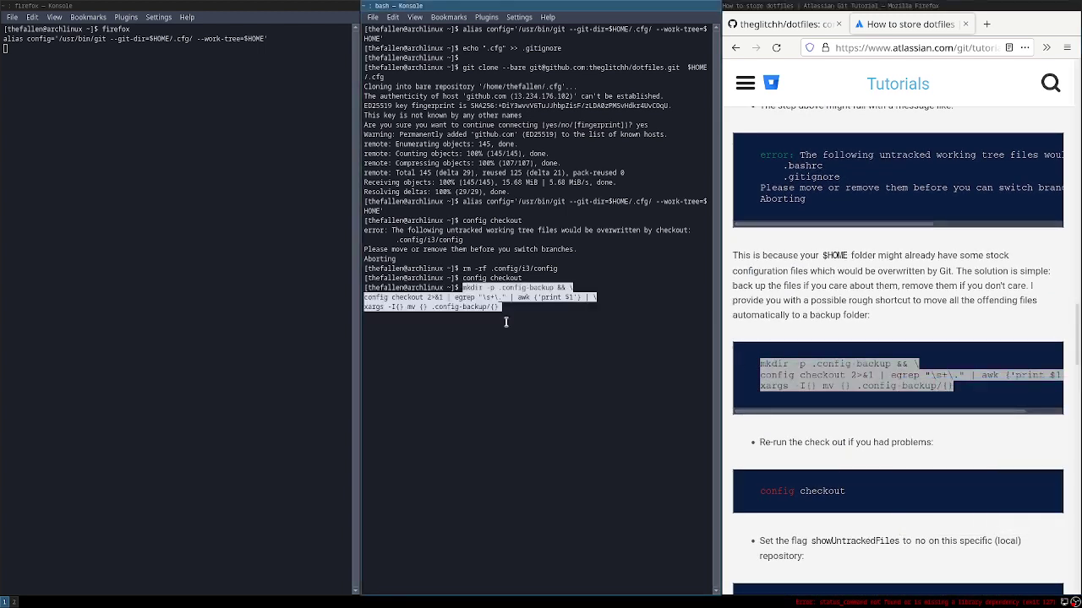
{"action": "key", "text": "Return"}
- Copy config checkout from the tutorial's re-run instruction and execute it in the second terminal
{"action": "scroll", "coordinate": [844, 354], "scroll_direction": "down", "scroll_amount": 4}
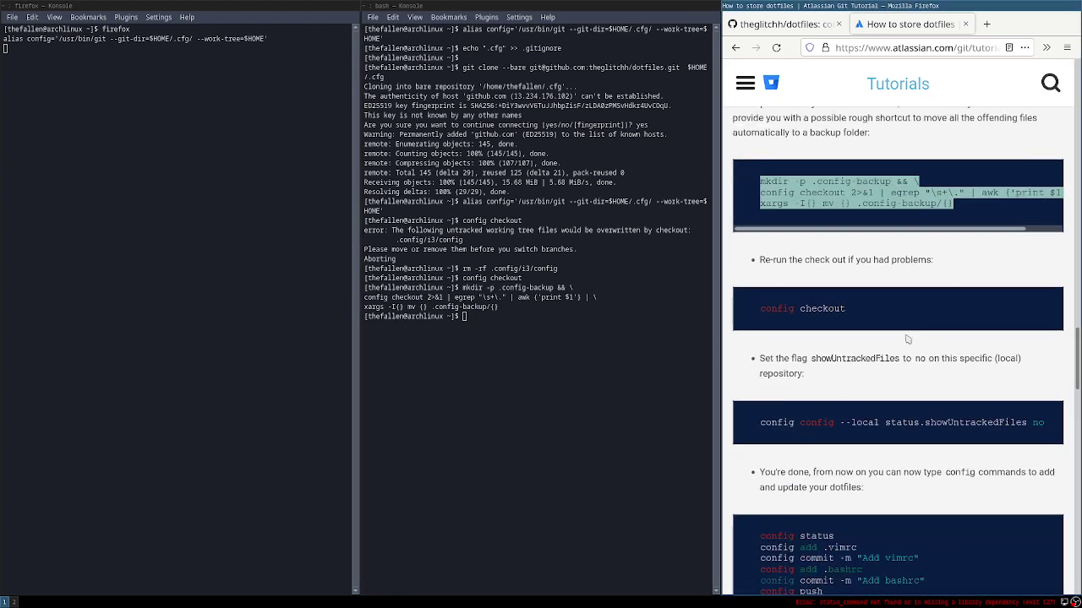
{"action": "left_click_drag", "start_coordinate": [763, 309], "coordinate": [879, 321]}
{"action": "right_click", "coordinate": [839, 313]}
{"action": "left_click", "coordinate": [862, 320]}
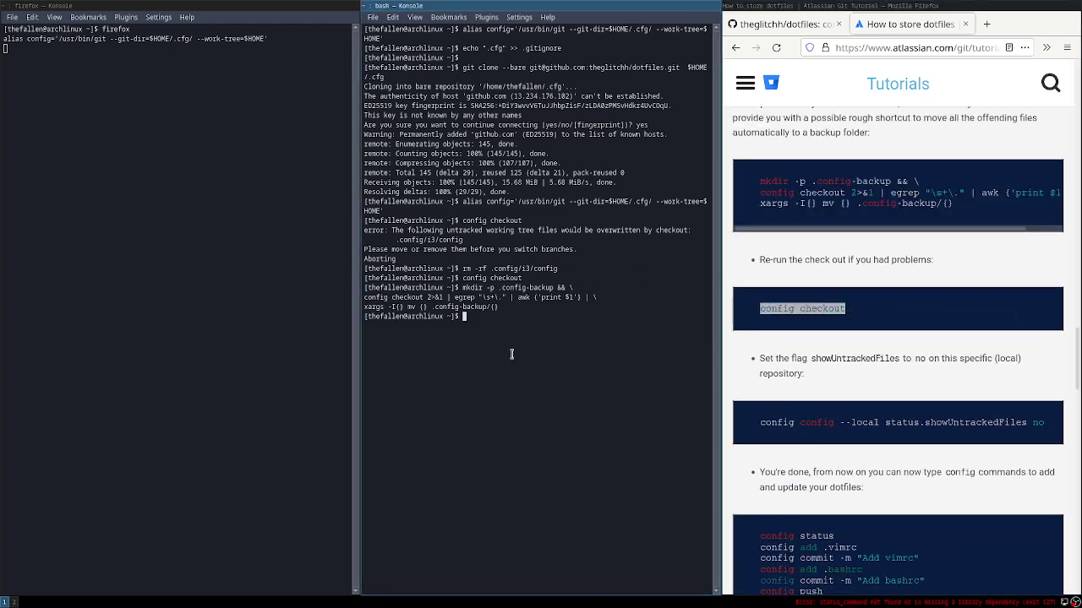
{"action": "key", "text": "ctrl+shift+v"}
{"action": "key", "text": "Return"}
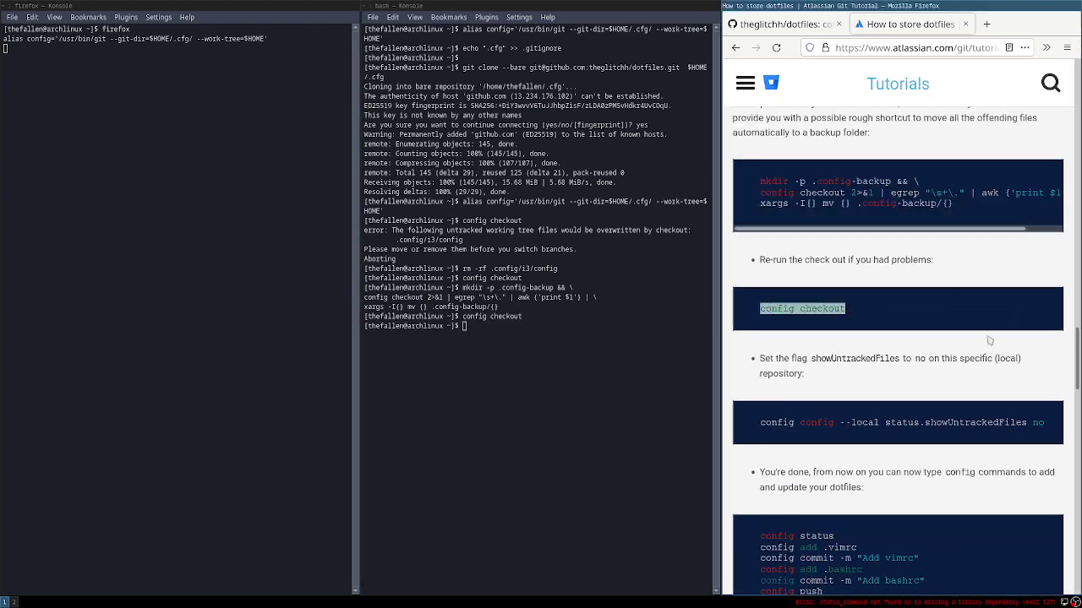
- Copy config config --local status.showUntrackedFiles no from the tutorial and run it in the second terminal
{"action": "scroll", "coordinate": [771, 383], "scroll_direction": "down", "scroll_amount": 1}
{"action": "scroll", "coordinate": [770, 382], "scroll_direction": "down", "scroll_amount": 2}
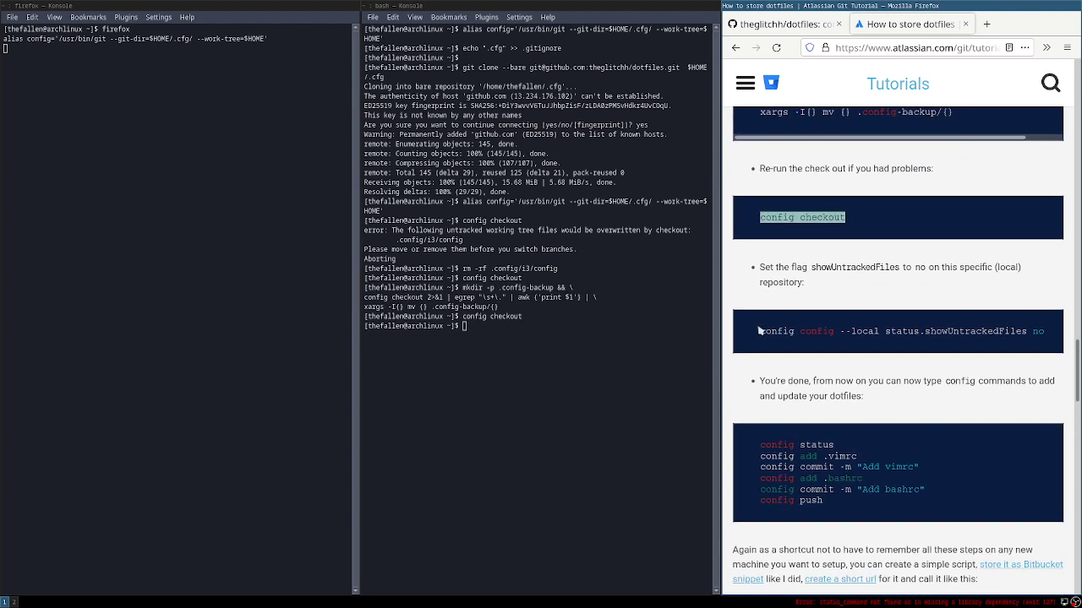
{"action": "left_click_drag", "start_coordinate": [758, 331], "coordinate": [1055, 336]}
{"action": "right_click", "coordinate": [1004, 332]}
{"action": "left_click", "coordinate": [929, 338]}
{"action": "left_click", "coordinate": [626, 352]}
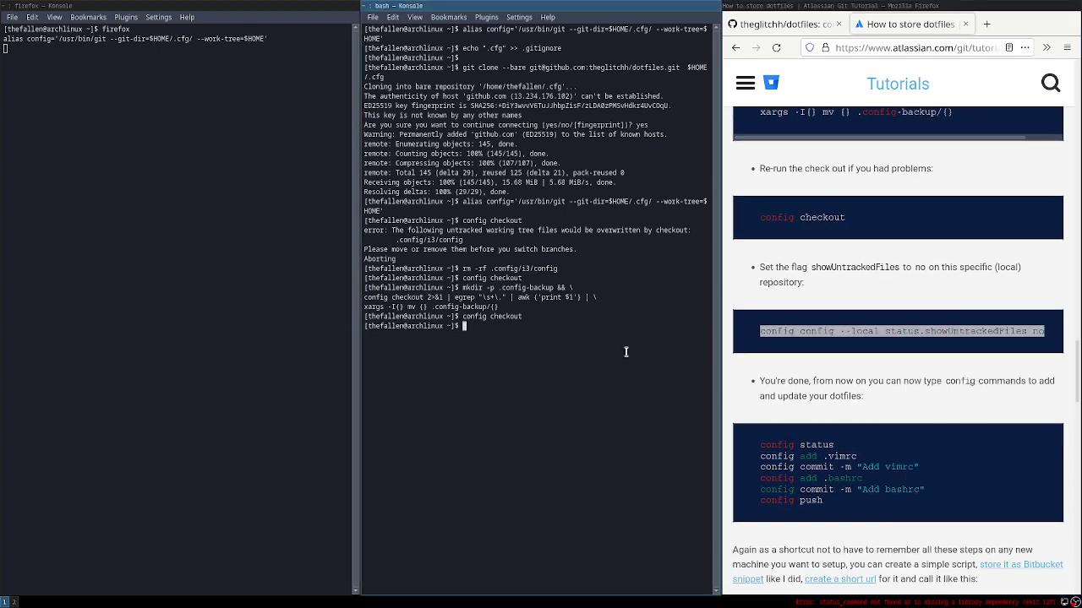
{"action": "key", "text": "ctrl+shift+v"}
{"action": "key", "text": "Return"}
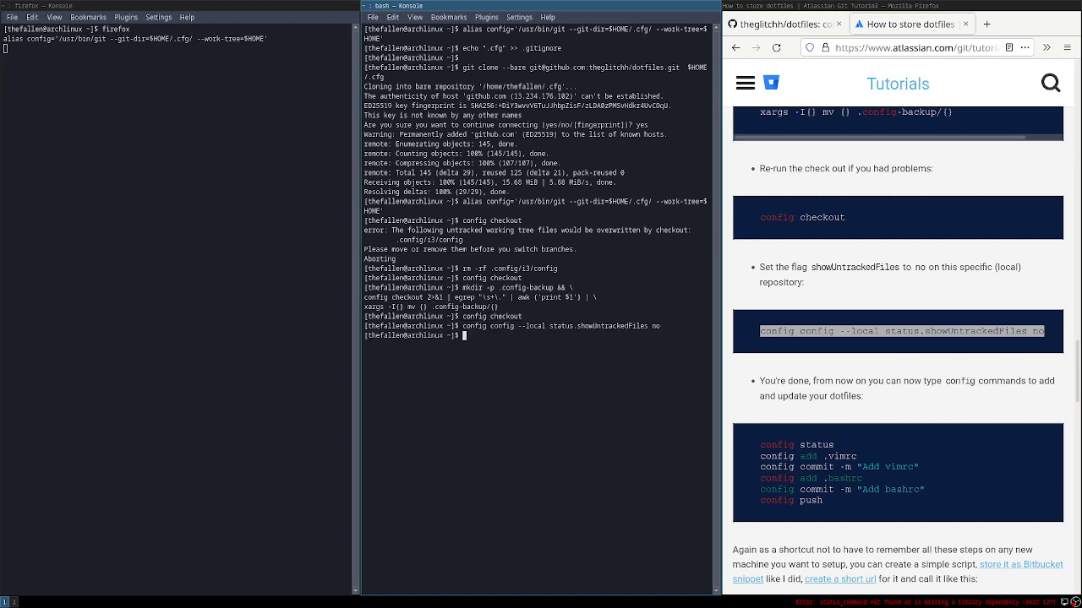
- Check the tutorial's remaining instructions and switch the browser back to the dotfiles repository on GitHub
{"action": "scroll", "coordinate": [845, 338], "scroll_direction": "down", "scroll_amount": 5}
{"action": "scroll", "coordinate": [845, 338], "scroll_direction": "up", "scroll_amount": 5}
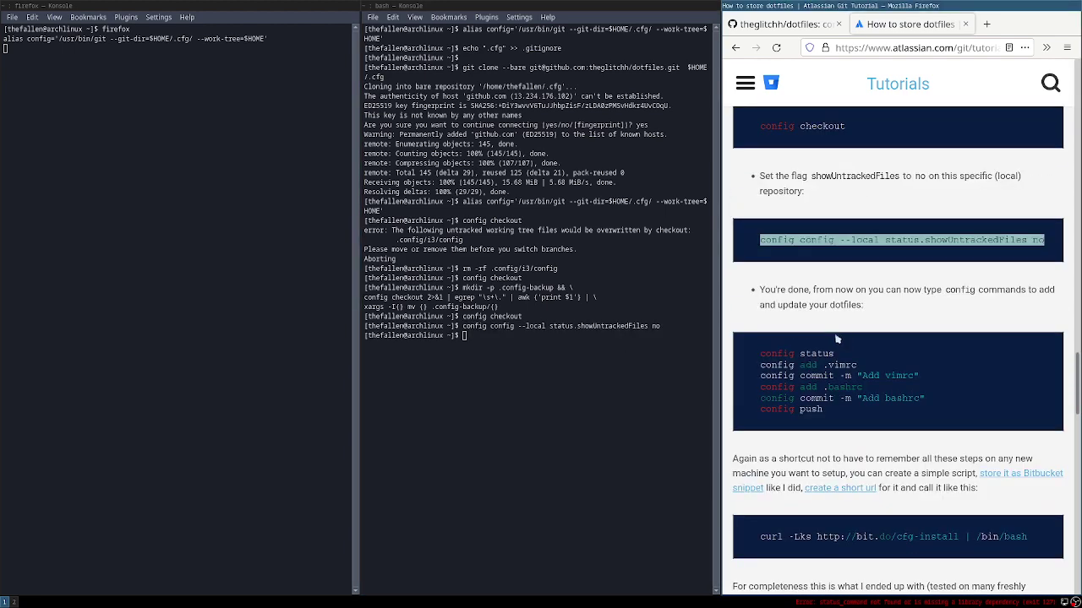
{"action": "scroll", "coordinate": [847, 330], "scroll_direction": "up", "scroll_amount": 2}
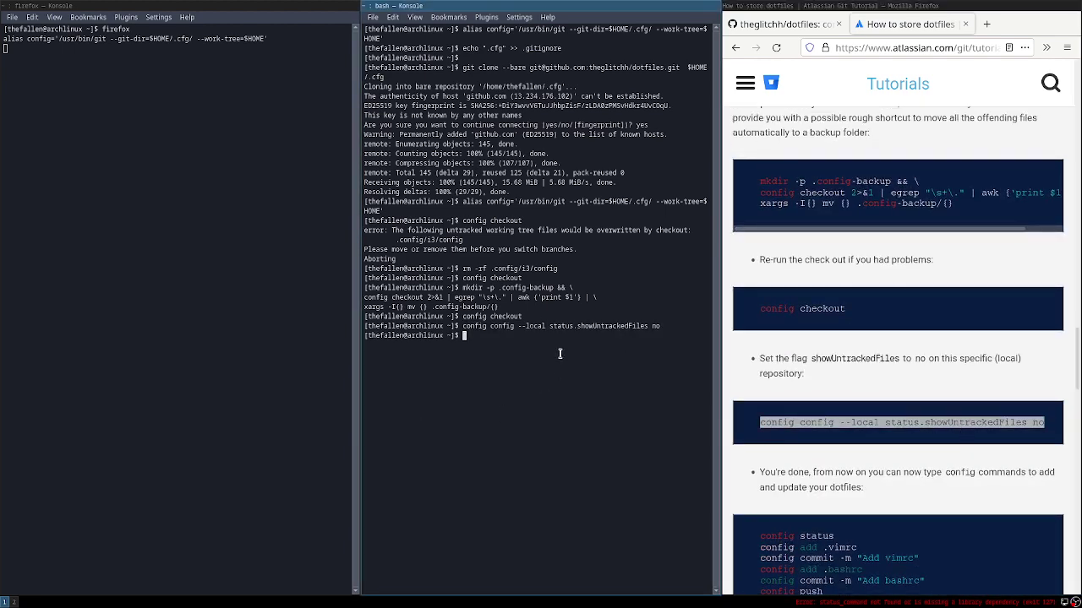
{"action": "left_click", "coordinate": [567, 315]}
{"action": "left_click", "coordinate": [785, 25]}
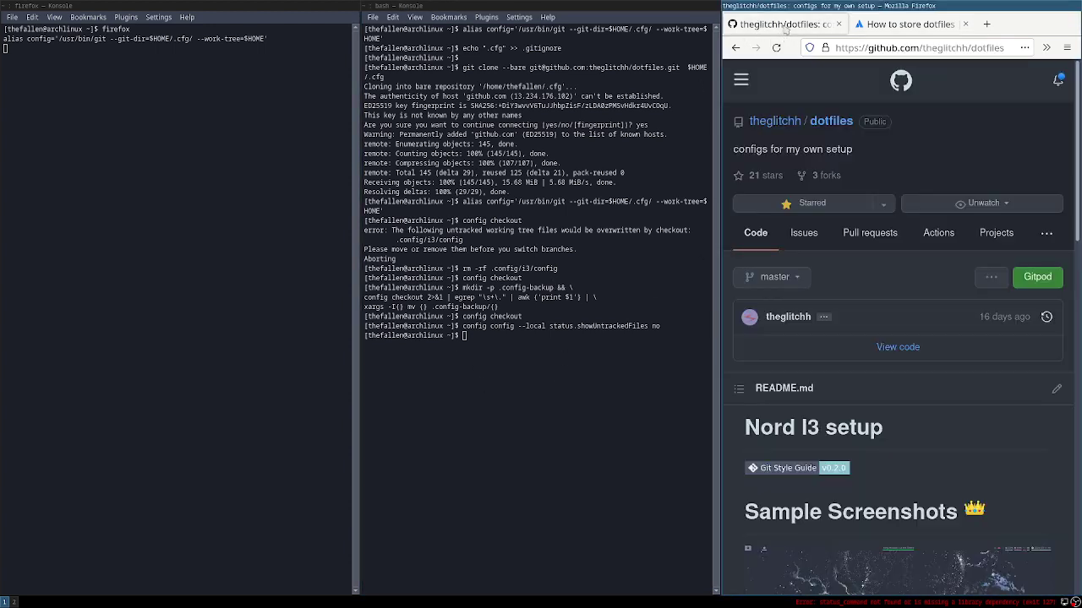
- Open the repository's .config folder, then install alacritty, i3blocks, i3lock, gnome-screenshot, dunst and rofi with pacman, authenticating with the sudo password
{"action": "left_click", "coordinate": [899, 348]}
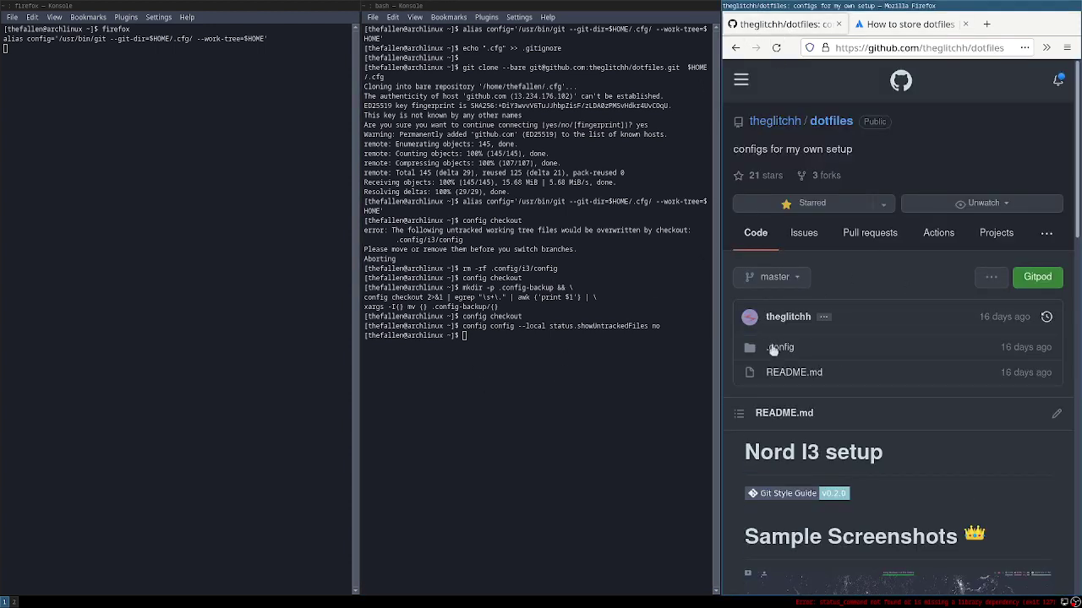
{"action": "left_click", "coordinate": [775, 349]}
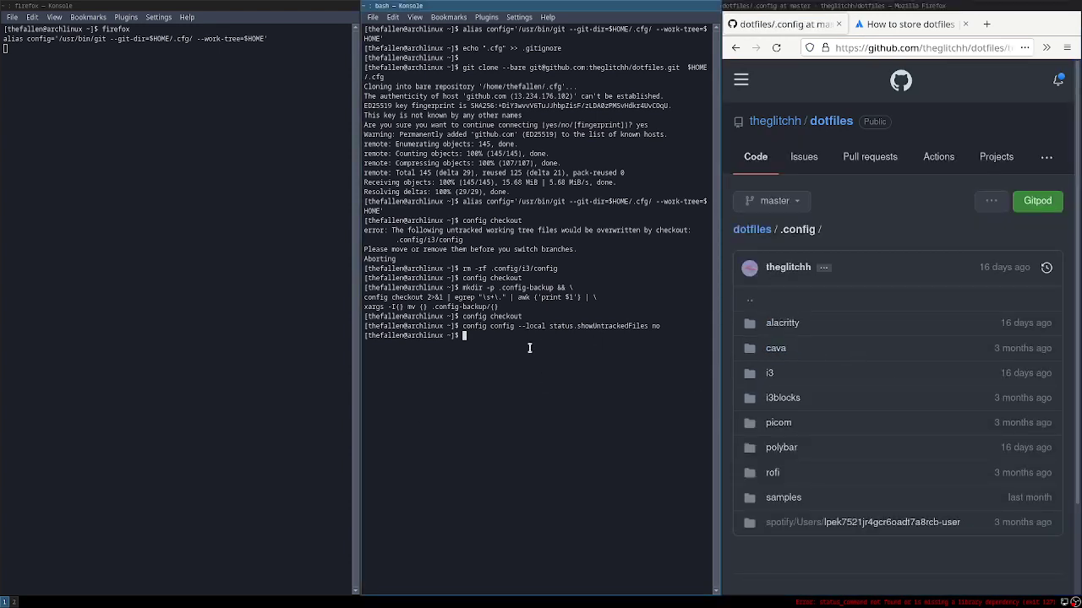
{"action": "type", "text": "sudo pacman -S alacritty  i3blocks"}
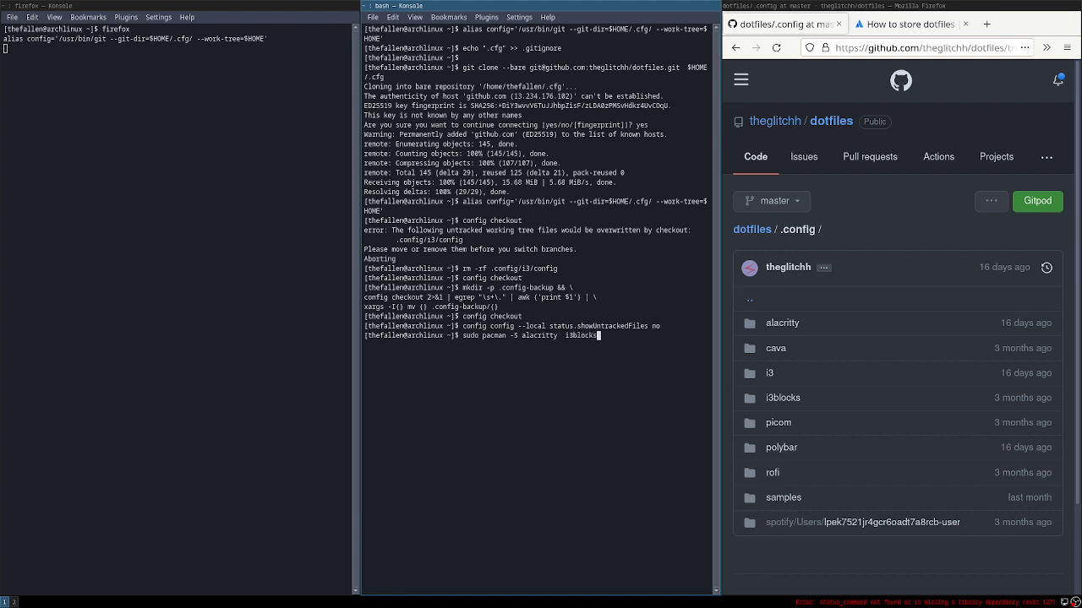
{"action": "type", "text": " i3lock gnome-screenshot dunst rofi"}
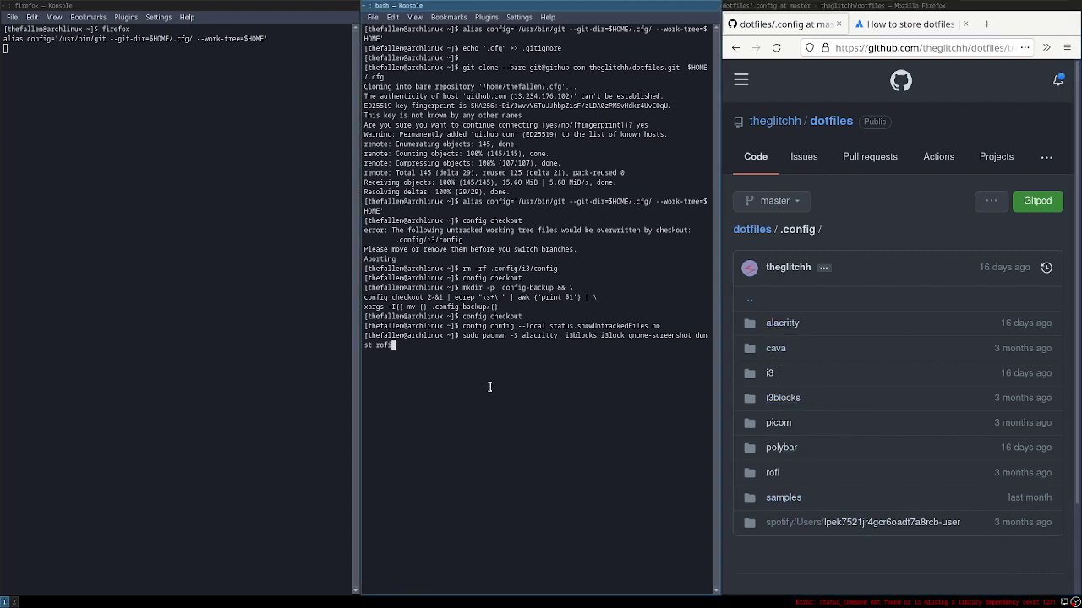
{"action": "key", "text": "Return"}
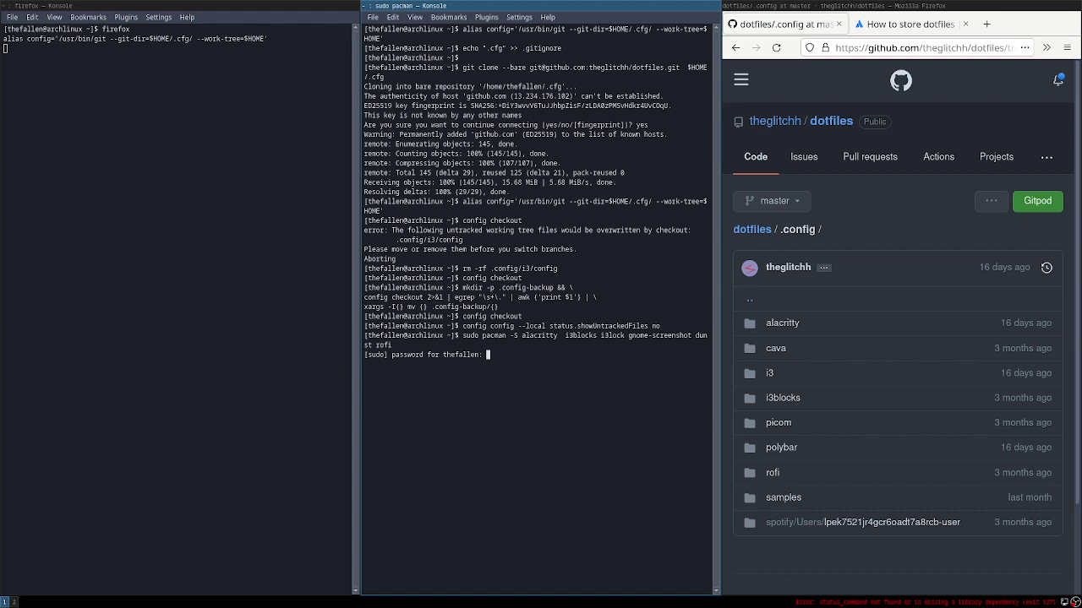
{"action": "key", "text": "Return"}
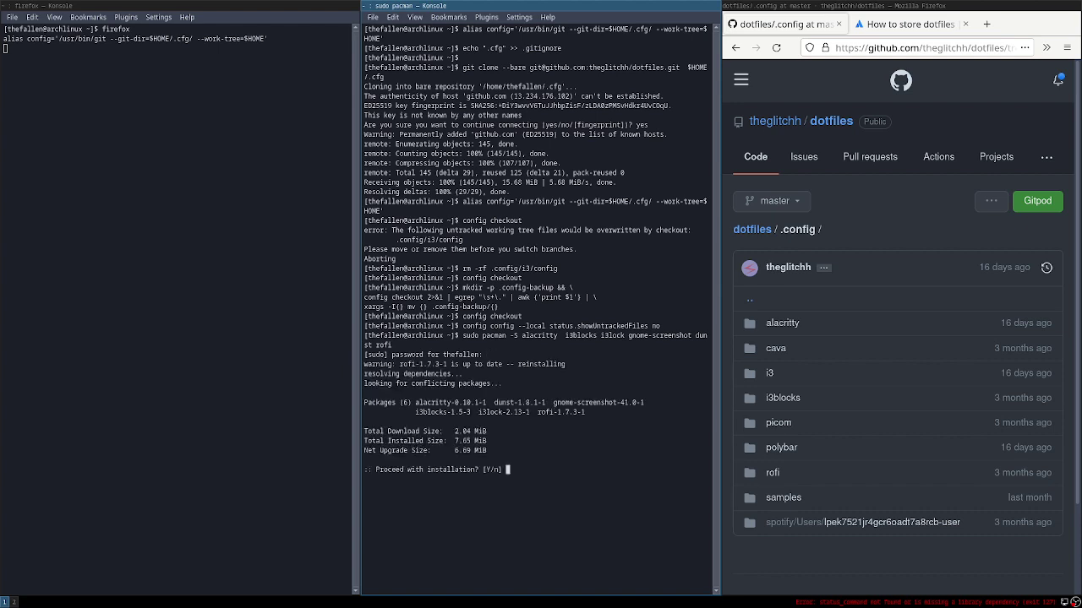
{"action": "key", "text": "Return"}
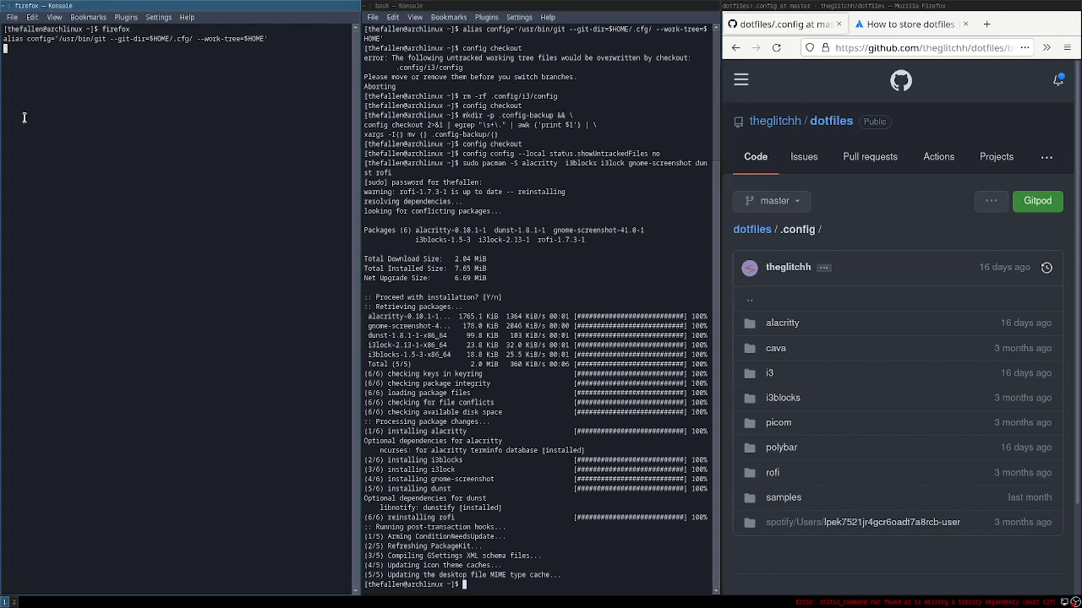
- Run neofetch in the second terminal and examine the system details
{"action": "type", "text": "neofetch"}
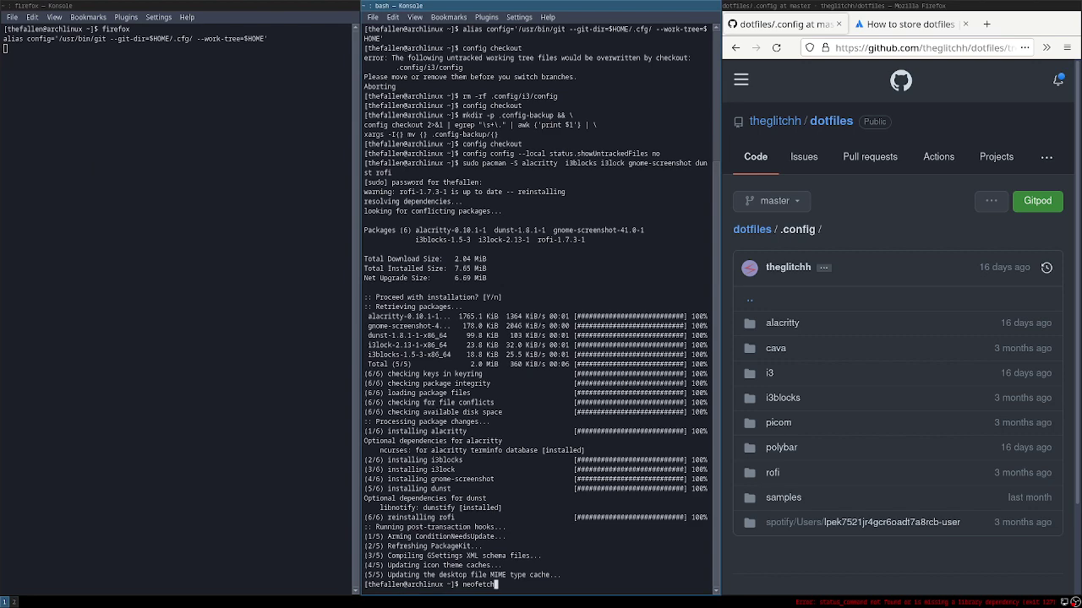
{"action": "key", "text": "Return"}
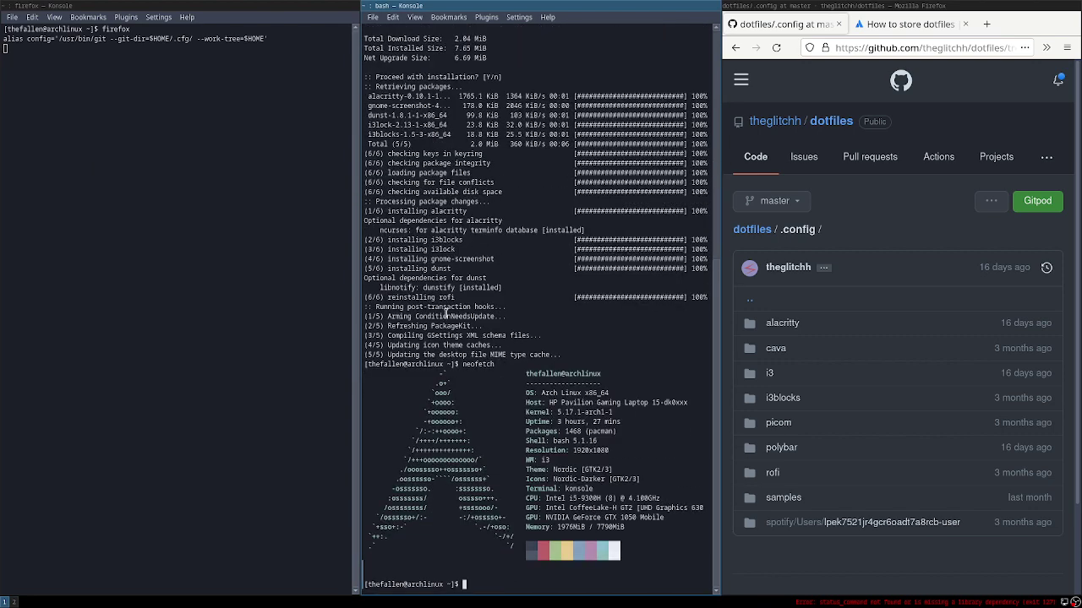
{"action": "left_click_drag", "start_coordinate": [531, 394], "coordinate": [639, 534]}
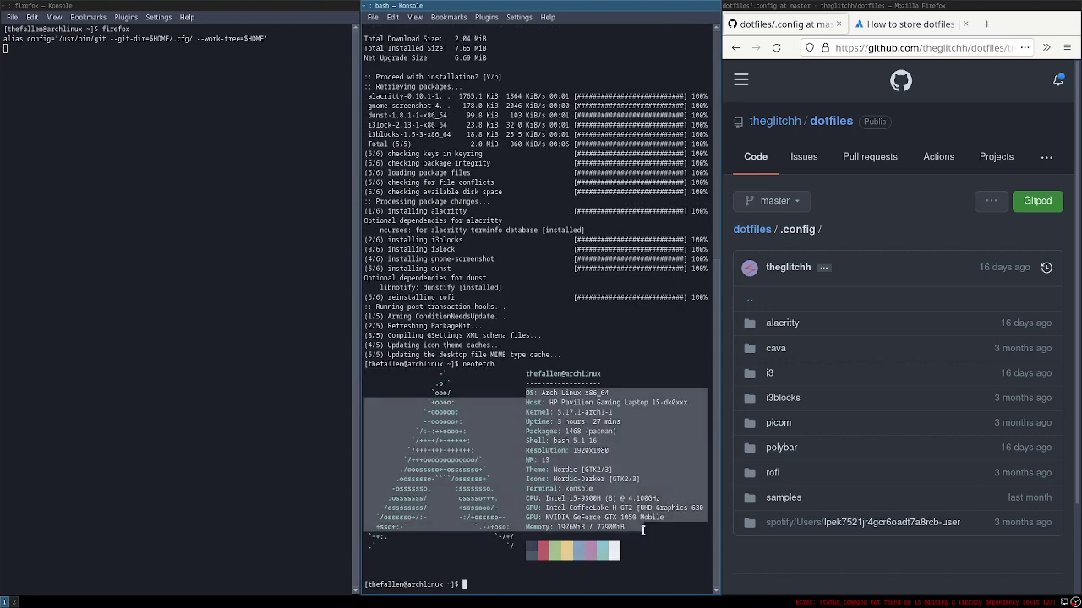
{"action": "left_click", "coordinate": [635, 535]}
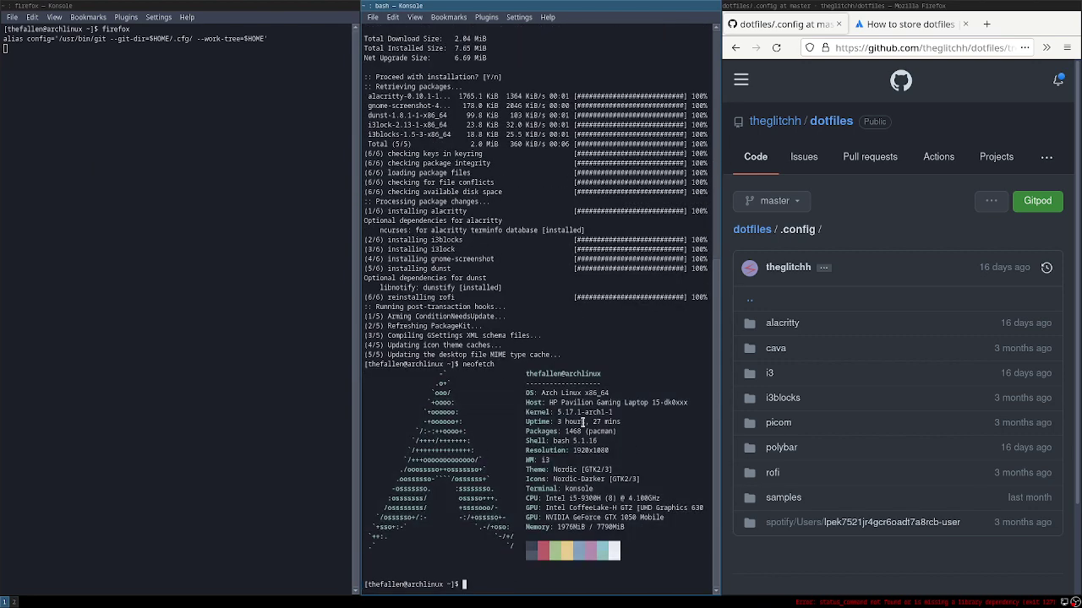
{"action": "type", "text": "yay -S "}
{"action": "type", "text": "cava"}
{"action": "type", "text": "pol"}
{"action": "key", "text": "BackSpace"}
{"action": "key", "text": "BackSpace"}
{"action": "key", "text": "BackSpace"}
{"action": "key", "text": "BackSpace"}
{"action": "key", "text": "BackSpace"}
{"action": "key", "text": "BackSpace"}
{"action": "key", "text": "BackSpace"}
{"action": "key", "text": "BackSpace"}
{"action": "key", "text": "BackSpace"}
{"action": "key", "text": "BackSpace"}
{"action": "key", "text": "BackSpace"}
{"action": "key", "text": "BackSpace"}
{"action": "key", "text": "BackSpace"}
{"action": "key", "text": "BackSpace"}
- Try to install polybar with pacman in the second terminal
{"action": "type", "text": "sudo pacman -S polybar"}
{"action": "key", "text": "Return"}
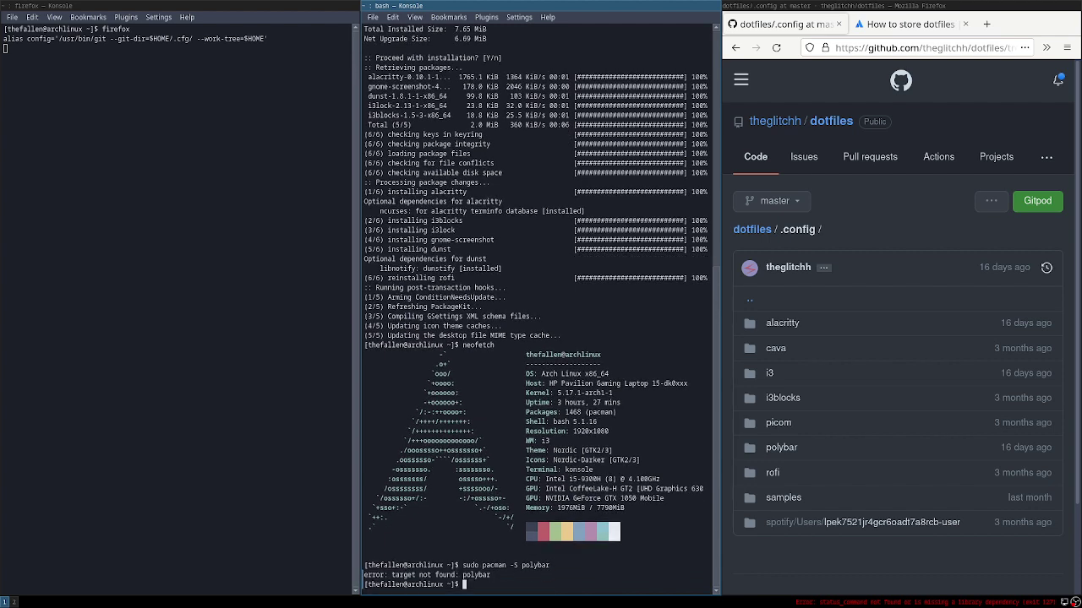
- Look up picom-jonaburg-git on the AUR, copy its package name and run yay -S polybar cava picom-jonaburg-git in the second terminal
{"action": "type", "text": "yay -S polybar cava"}
{"action": "left_click", "coordinate": [985, 25]}
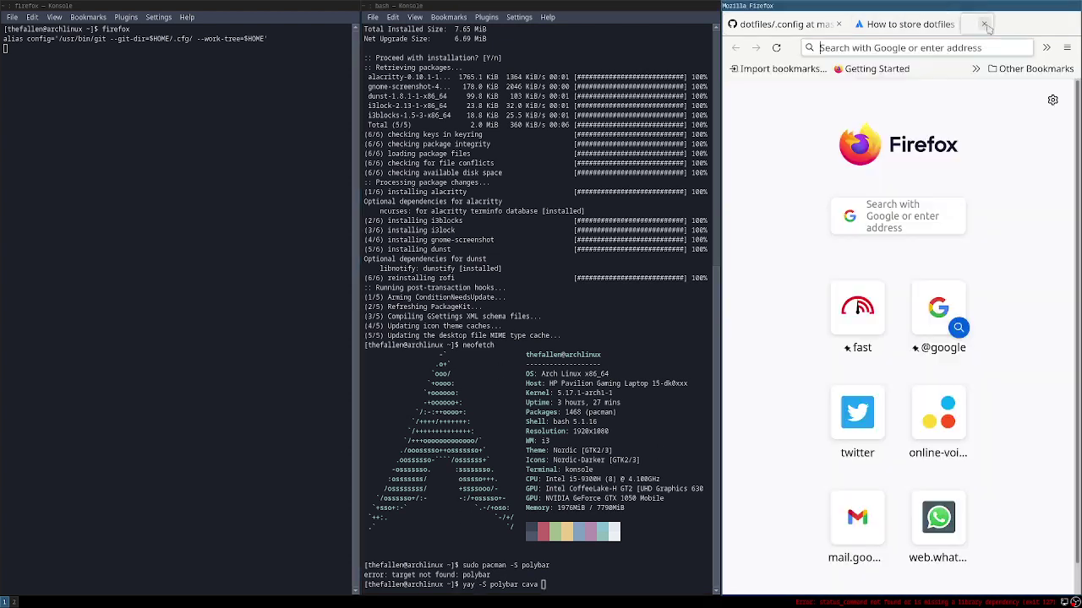
{"action": "left_click", "coordinate": [864, 226]}
{"action": "type", "text": "picom"}
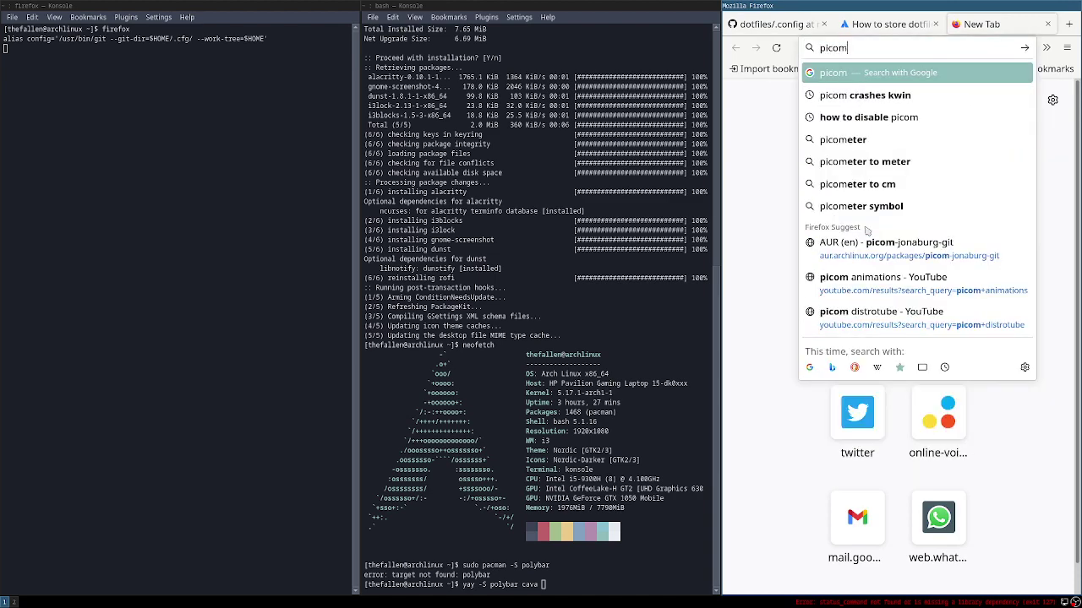
{"action": "left_click", "coordinate": [901, 258]}
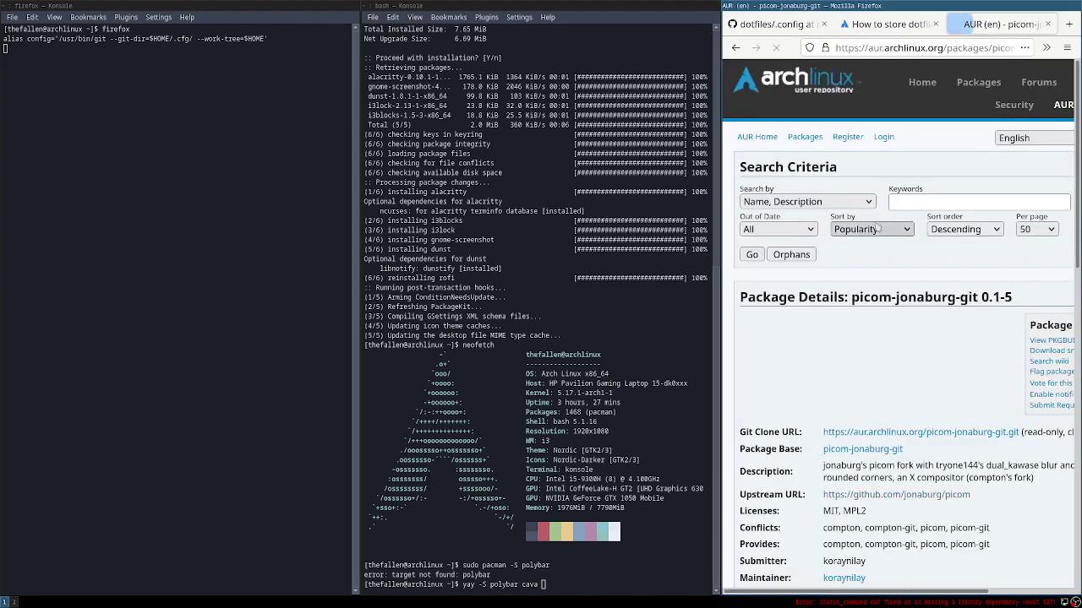
{"action": "left_click_drag", "start_coordinate": [851, 297], "coordinate": [961, 300]}
{"action": "right_click", "coordinate": [978, 297]}
{"action": "left_click", "coordinate": [937, 305]}
{"action": "key", "text": "ctrl+shift+v"}
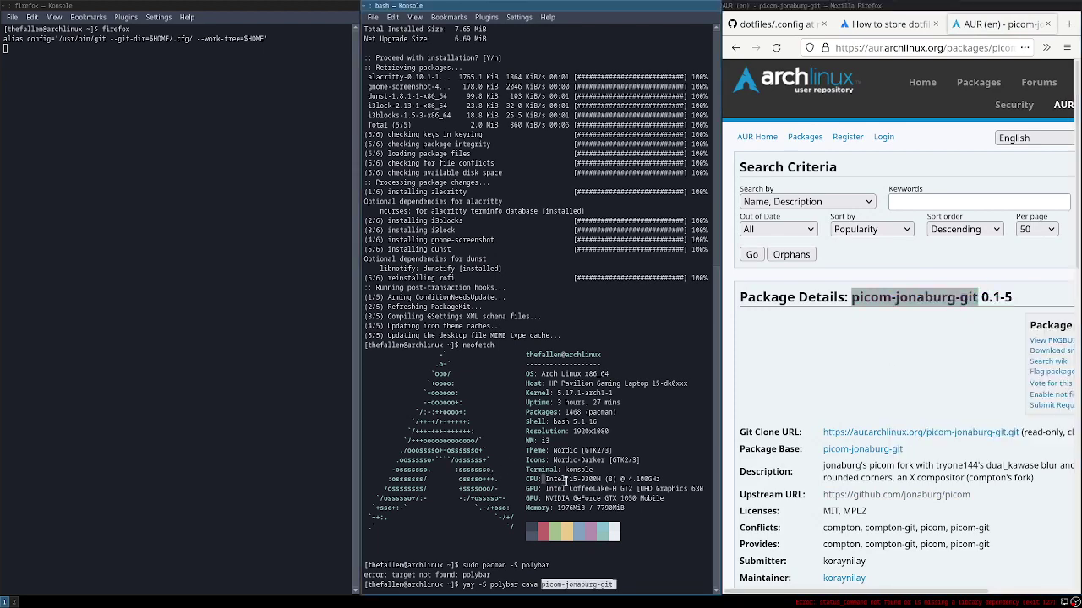
{"action": "key", "text": "Return"}
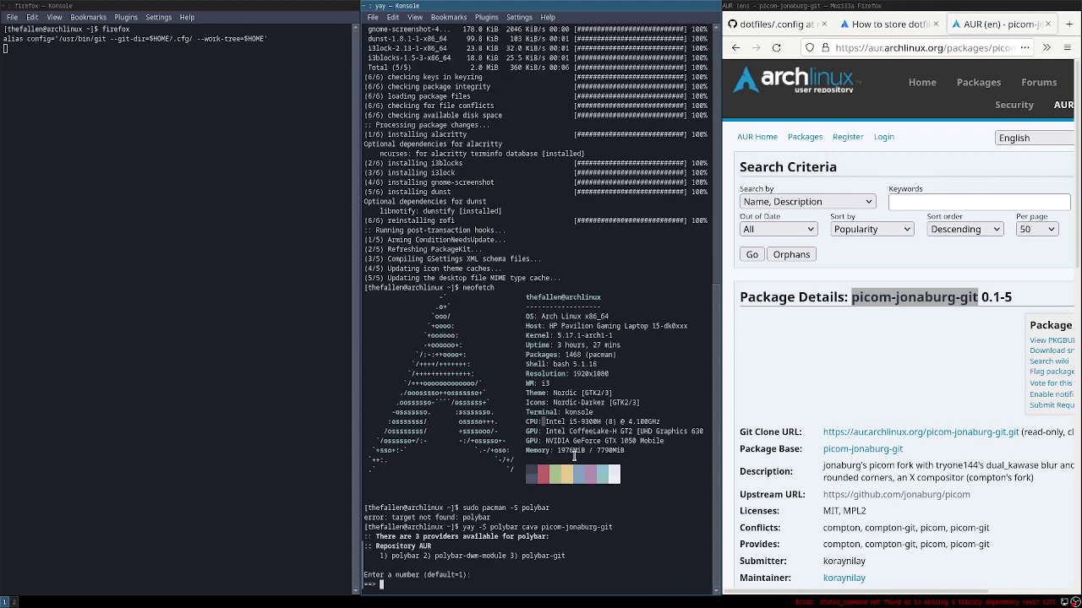
- Accept yay's default providers for polybar and cava and its default make-dependency and diff choices to start the build
{"action": "key", "text": "Return"}
{"action": "key", "text": "Return"}
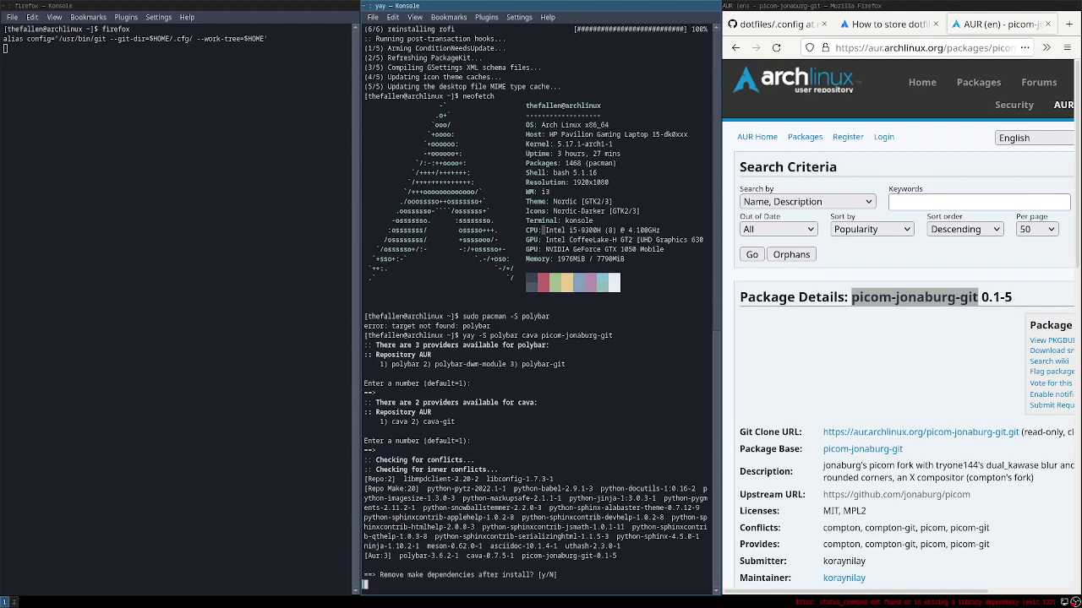
{"action": "key", "text": "Return"}
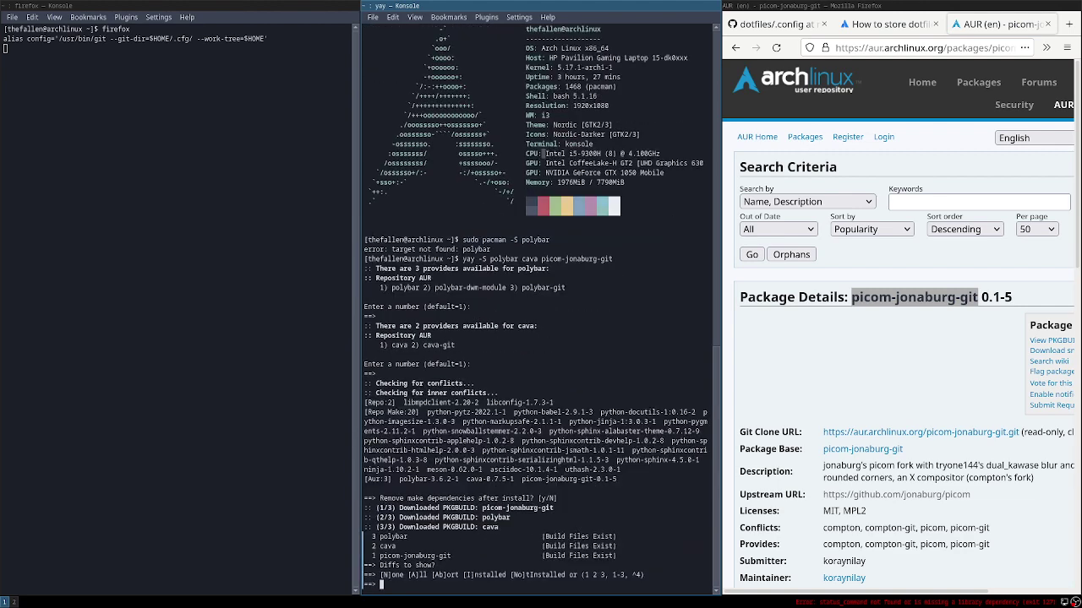
{"action": "key", "text": "Return"}
{"action": "key", "text": "Return"}
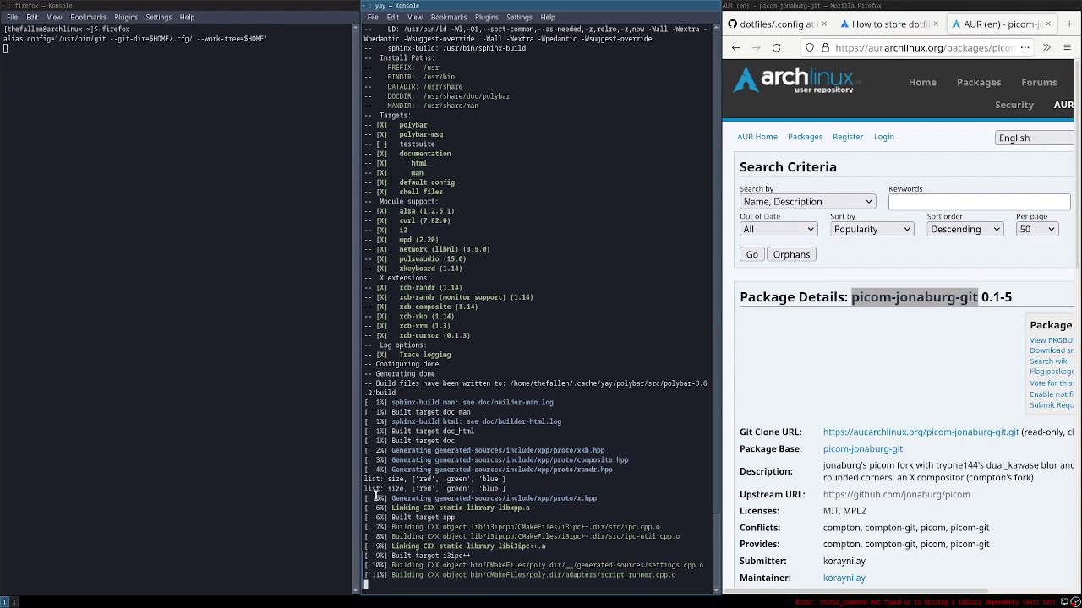
{"action": "key", "text": "super+2"}
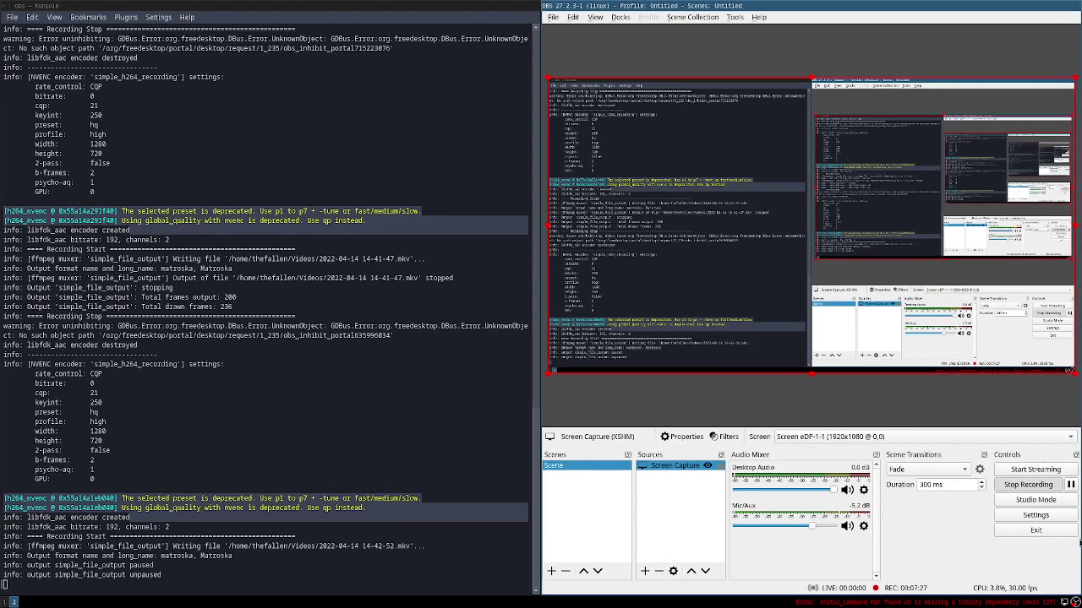
{"action": "key", "text": "super+1"}
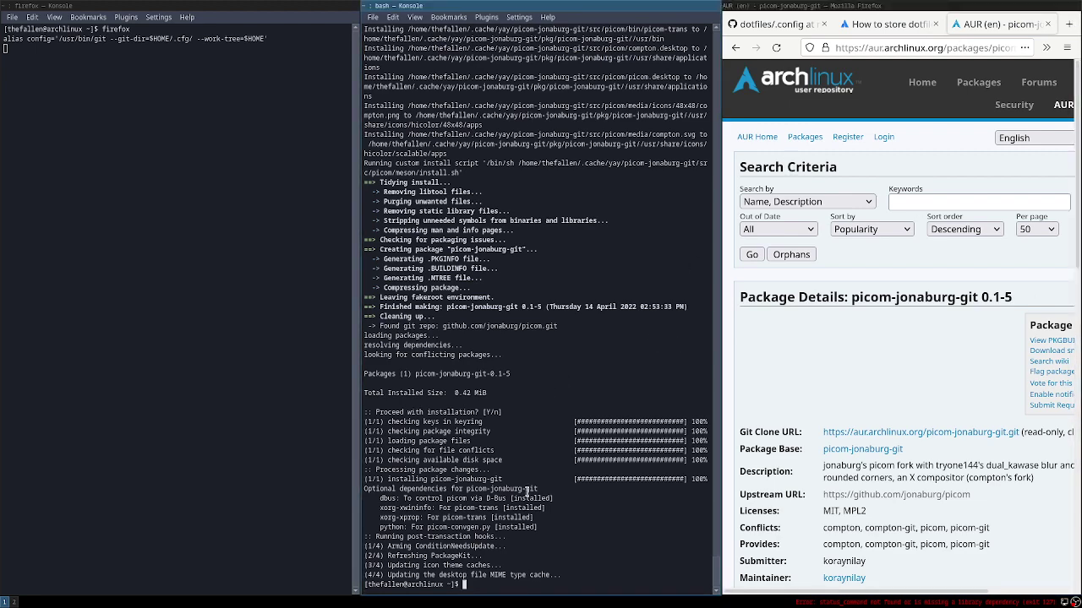
{"action": "left_click", "coordinate": [788, 24]}
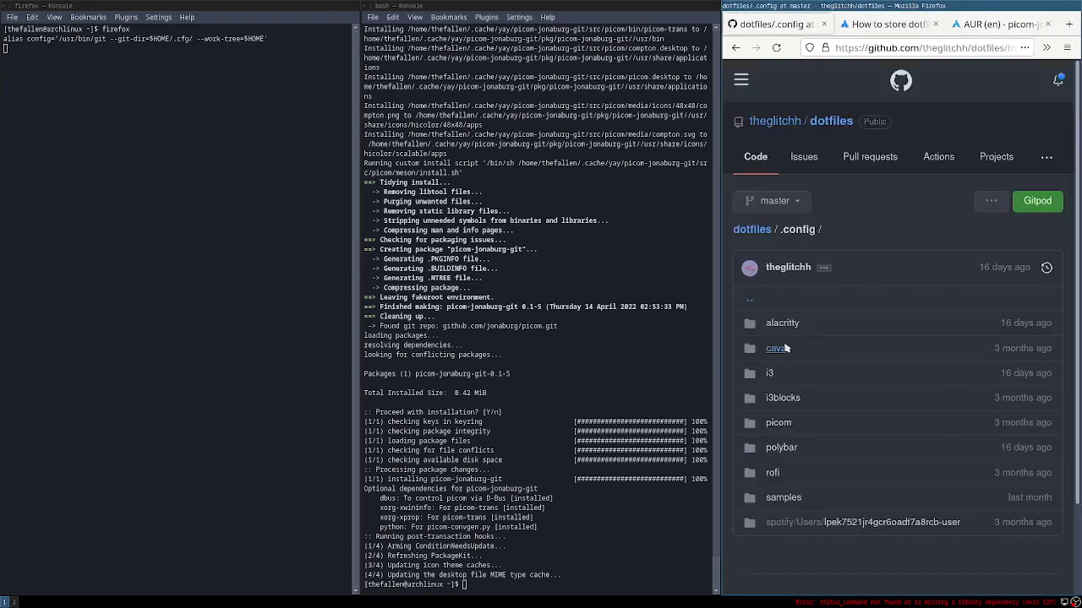
{"action": "left_click", "coordinate": [906, 28]}
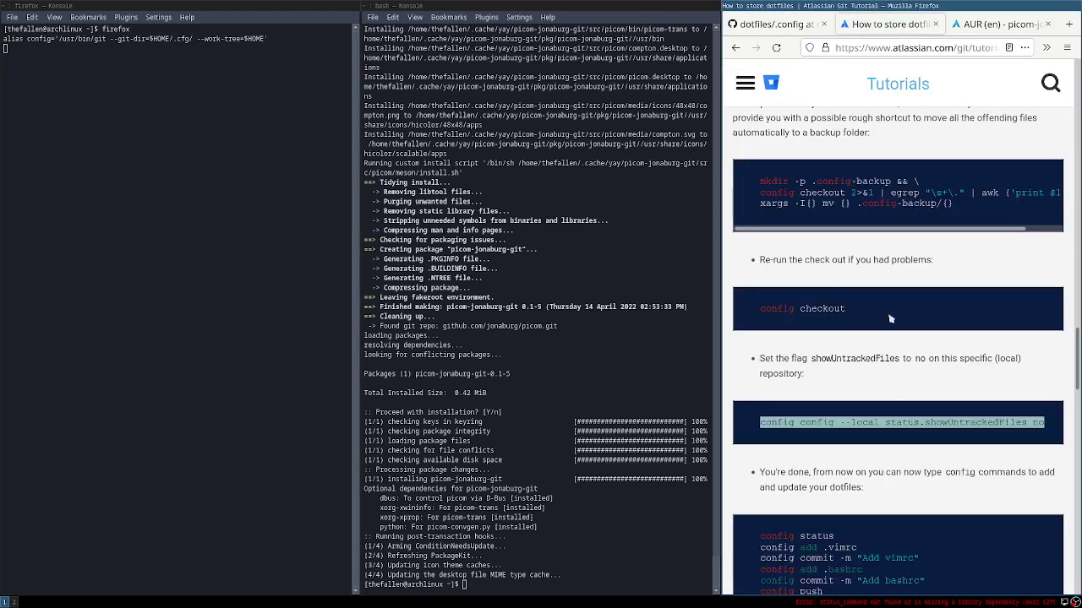
{"action": "left_click", "coordinate": [766, 27]}
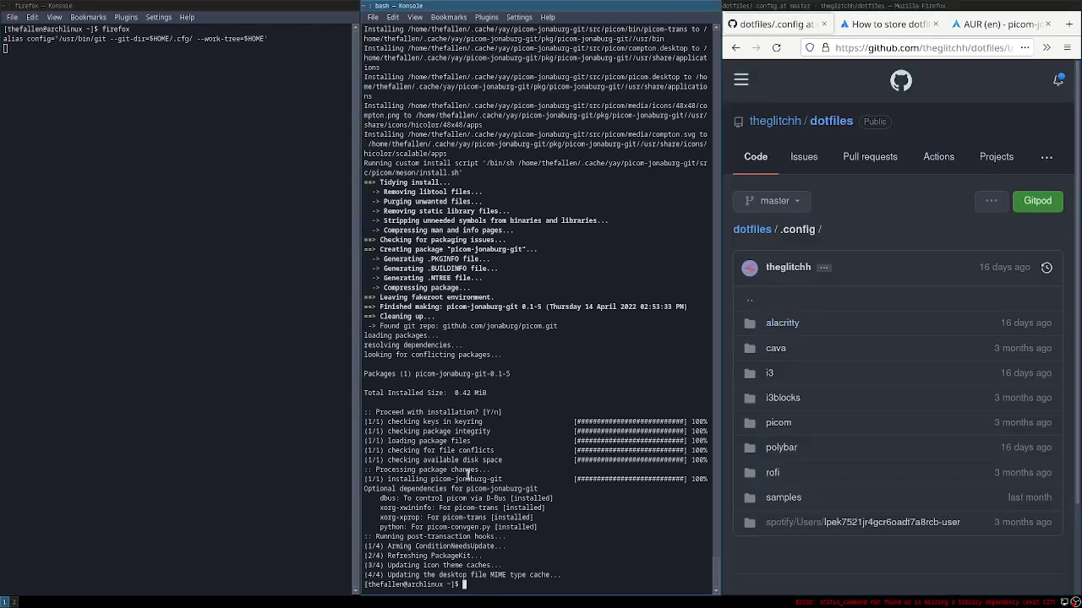
- List the home directory's contents and try to open .config/i3/ in nano
{"action": "type", "text": "ls"}
{"action": "key", "text": "Return"}
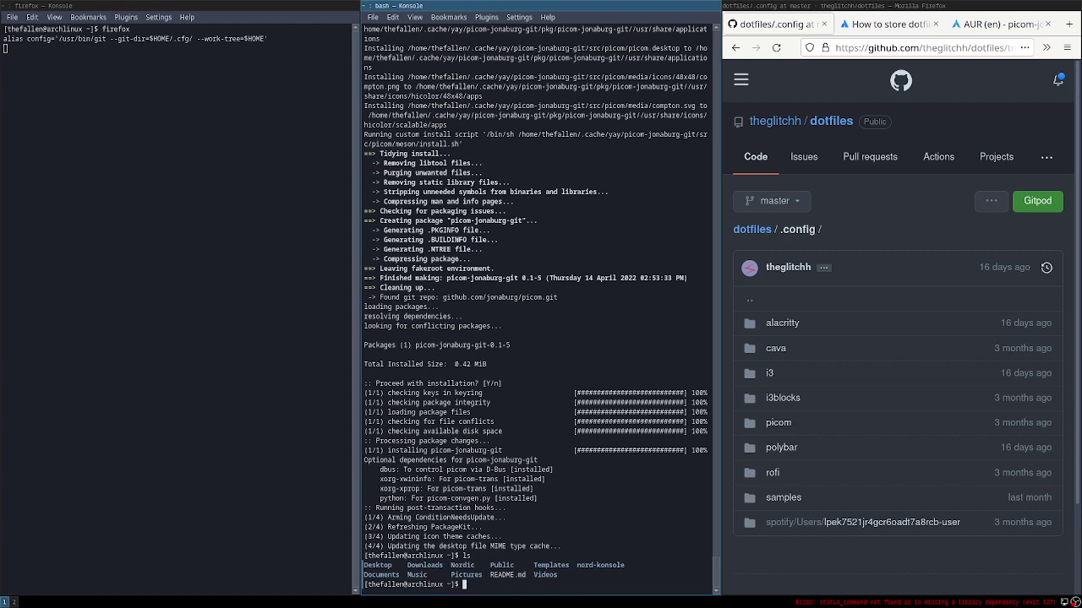
{"action": "type", "text": "cd"}
{"action": "key", "text": "BackSpace"}
{"action": "type", "text": "gedit"}
{"action": "key", "text": "BackSpace"}
{"action": "key", "text": "BackSpace"}
{"action": "key", "text": "BackSpace"}
{"action": "type", "text": "nano .config/i3"}
{"action": "key", "text": "Tab"}
{"action": "key", "text": "Tab"}
{"action": "key", "text": "Tab"}
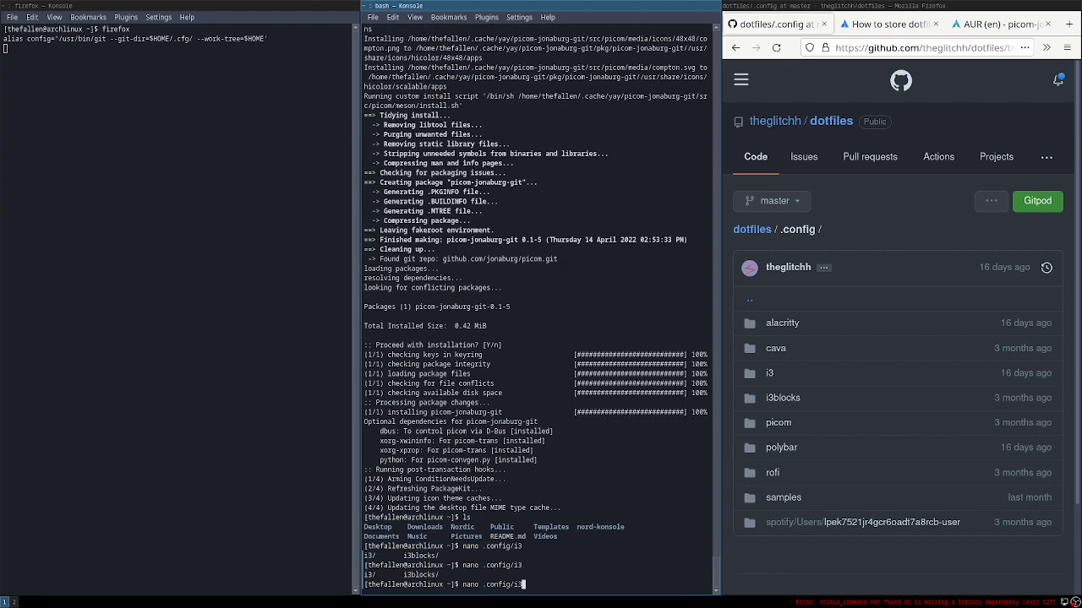
{"action": "type", "text": "/"}
{"action": "key", "text": "Tab"}
{"action": "key", "text": "Tab"}
{"action": "key", "text": "Tab"}
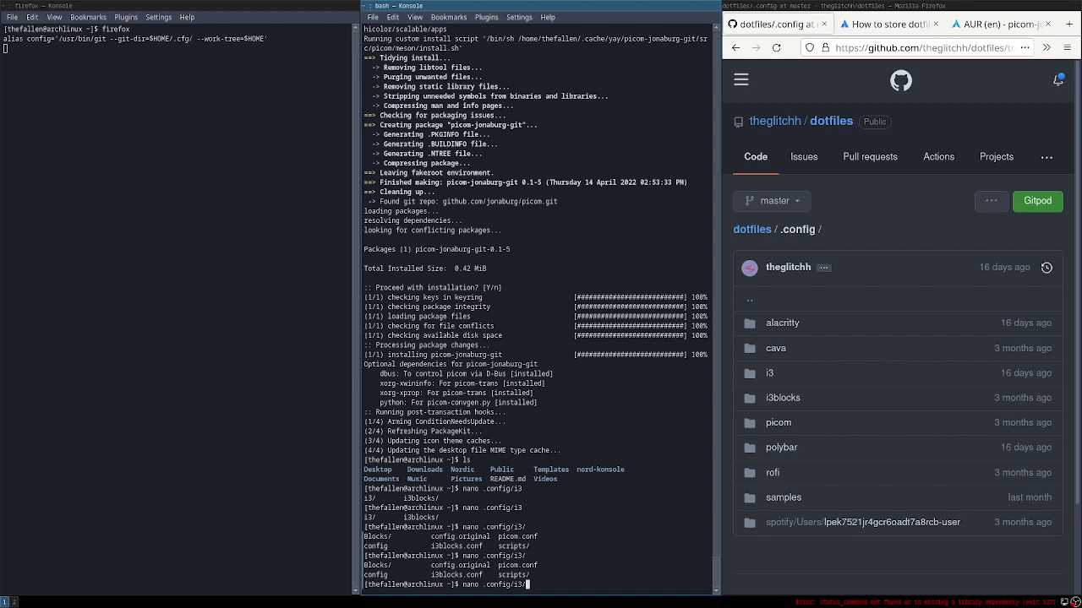
{"action": "key", "text": "Return"}
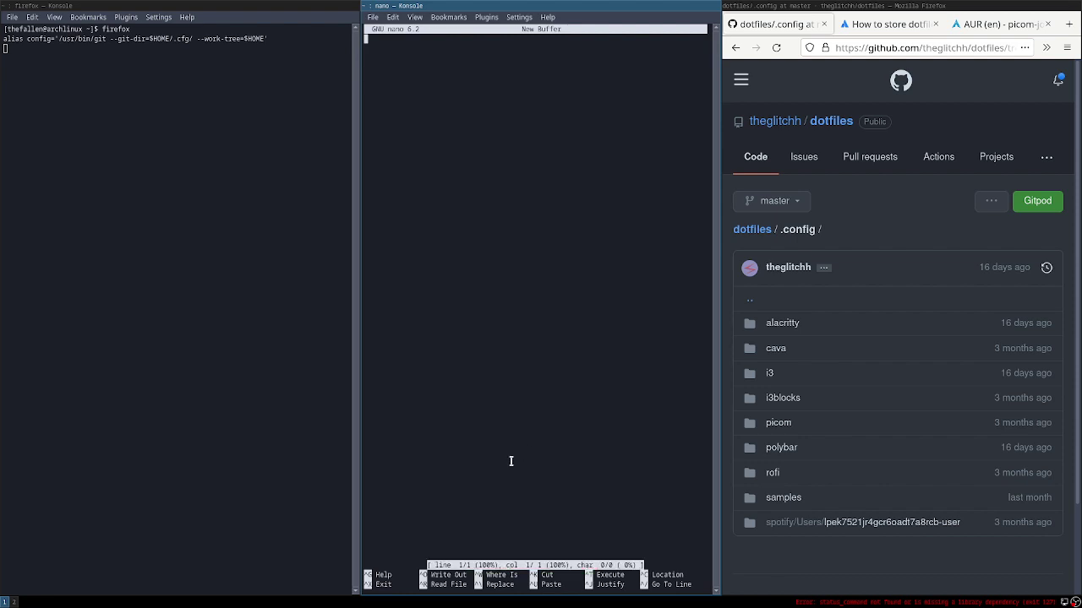
{"action": "key", "text": "ctrl+x"}
- Change to the .config/i3 directory in the second terminal and list its files
{"action": "type", "text": "cd .config/i3"}
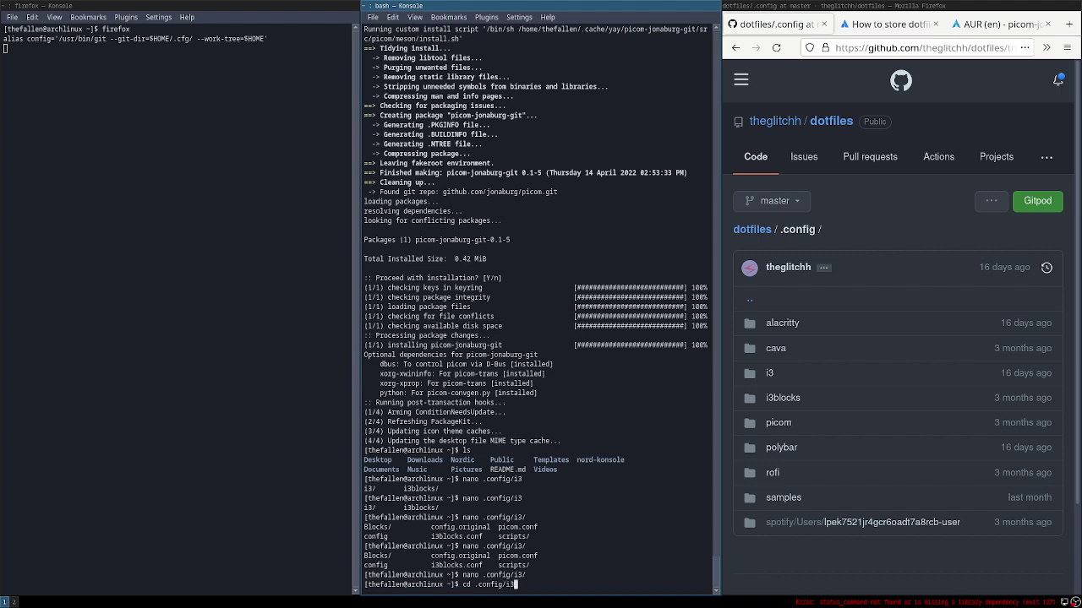
{"action": "key", "text": "Return"}
{"action": "type", "text": "ls"}
{"action": "key", "text": "Return"}
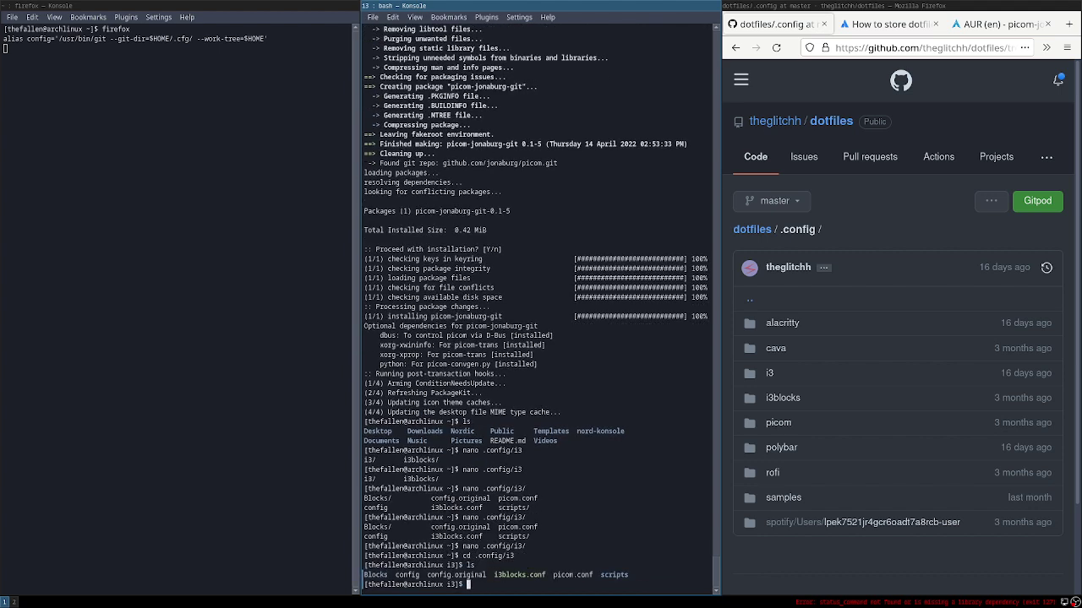
{"action": "type", "text": "gedit config"}
{"action": "left_click_drag", "start_coordinate": [517, 584], "coordinate": [489, 583]}
{"action": "left_click_drag", "start_coordinate": [632, 470], "coordinate": [630, 474]}
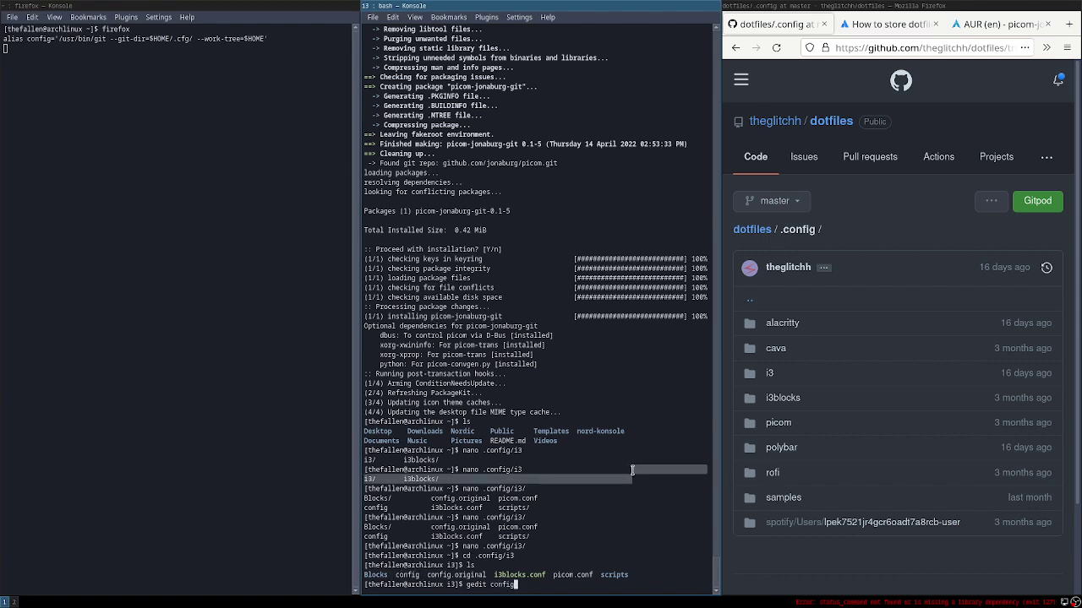
{"action": "left_click", "coordinate": [595, 504]}
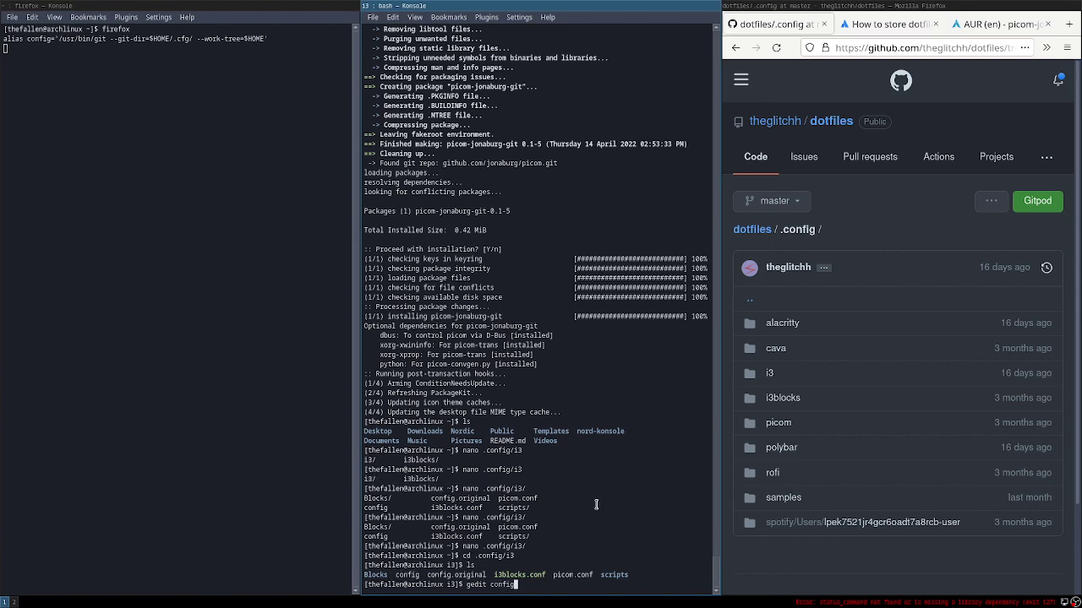
{"action": "key", "text": "BackSpace"}
{"action": "key", "text": "BackSpace"}
{"action": "key", "text": "BackSpace"}
{"action": "key", "text": "BackSpace"}
{"action": "key", "text": "BackSpace"}
{"action": "key", "text": "BackSpace"}
{"action": "key", "text": "BackSpace"}
{"action": "key", "text": "BackSpace"}
{"action": "key", "text": "BackSpace"}
{"action": "key", "text": "BackSpace"}
{"action": "key", "text": "BackSpace"}
{"action": "key", "text": "BackSpace"}
- Open the i3 config file in nano and look through its workspace, menu, exit and reload sections
{"action": "type", "text": "nano config"}
{"action": "key", "text": "Return"}
{"action": "scroll", "coordinate": [524, 273], "scroll_direction": "down", "scroll_amount": 7}
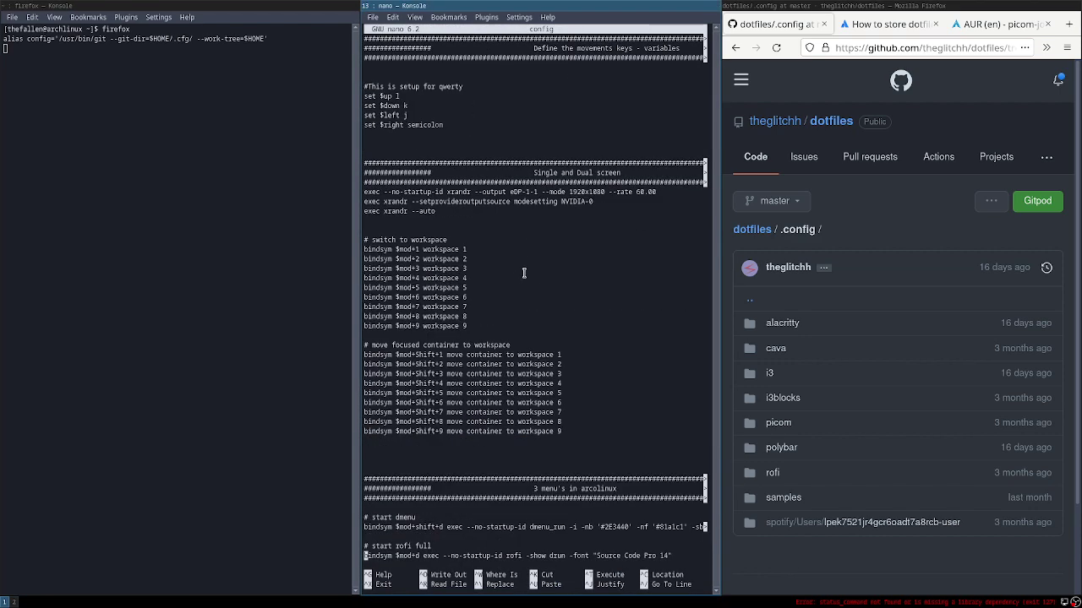
{"action": "scroll", "coordinate": [412, 387], "scroll_direction": "down", "scroll_amount": 14}
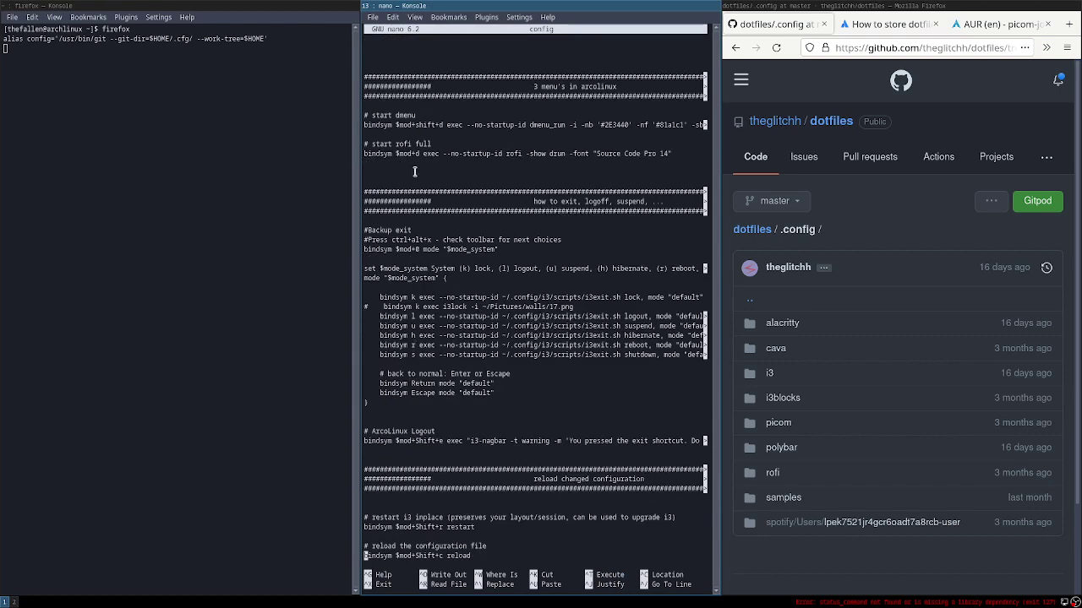
{"action": "key", "text": "Up"}
{"action": "key", "text": "Up"}
{"action": "key", "text": "Up"}
{"action": "key", "text": "Up"}
{"action": "key", "text": "Up"}
{"action": "key", "text": "Up"}
{"action": "key", "text": "Up"}
{"action": "key", "text": "Up"}
{"action": "key", "text": "Up"}
{"action": "key", "text": "Up"}
{"action": "key", "text": "Up"}
{"action": "key", "text": "Up"}
{"action": "key", "text": "Up"}
{"action": "key", "text": "Up"}
{"action": "key", "text": "Up"}
{"action": "key", "text": "Up"}
{"action": "key", "text": "Up"}
{"action": "key", "text": "Up"}
{"action": "key", "text": "Up"}
{"action": "key", "text": "Up"}
{"action": "scroll", "coordinate": [429, 314], "scroll_direction": "up", "scroll_amount": 20}
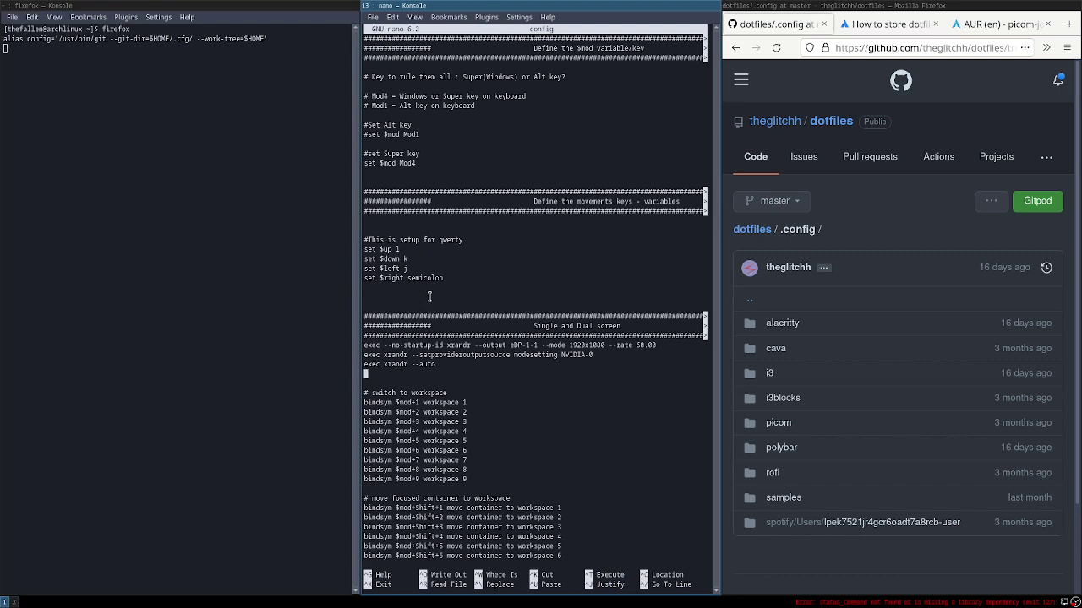
- Examine the three xrandr lines under Single and Dual screen, including the output mode and the NVIDIA-0 provider
{"action": "key", "text": "Down"}
{"action": "key", "text": "Down"}
{"action": "key", "text": "Down"}
{"action": "key", "text": "Down"}
{"action": "key", "text": "Down"}
{"action": "key", "text": "Down"}
{"action": "key", "text": "Down"}
{"action": "key", "text": "Up"}
{"action": "key", "text": "Up"}
{"action": "key", "text": "Up"}
{"action": "key", "text": "Up"}
{"action": "key", "text": "Up"}
{"action": "key", "text": "Up"}
{"action": "key", "text": "Up"}
{"action": "key", "text": "Up"}
{"action": "key", "text": "Up"}
{"action": "key", "text": "Up"}
{"action": "key", "text": "Up"}
{"action": "key", "text": "Up"}
{"action": "key", "text": "Up"}
{"action": "key", "text": "Up"}
{"action": "left_click_drag", "start_coordinate": [366, 345], "coordinate": [437, 364]}
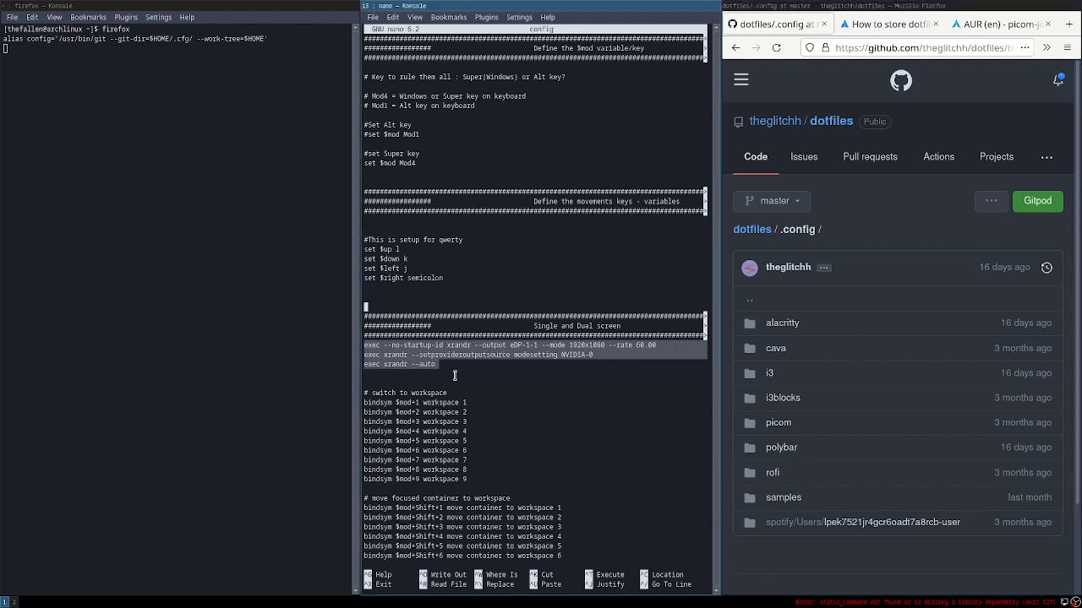
{"action": "left_click", "coordinate": [528, 360]}
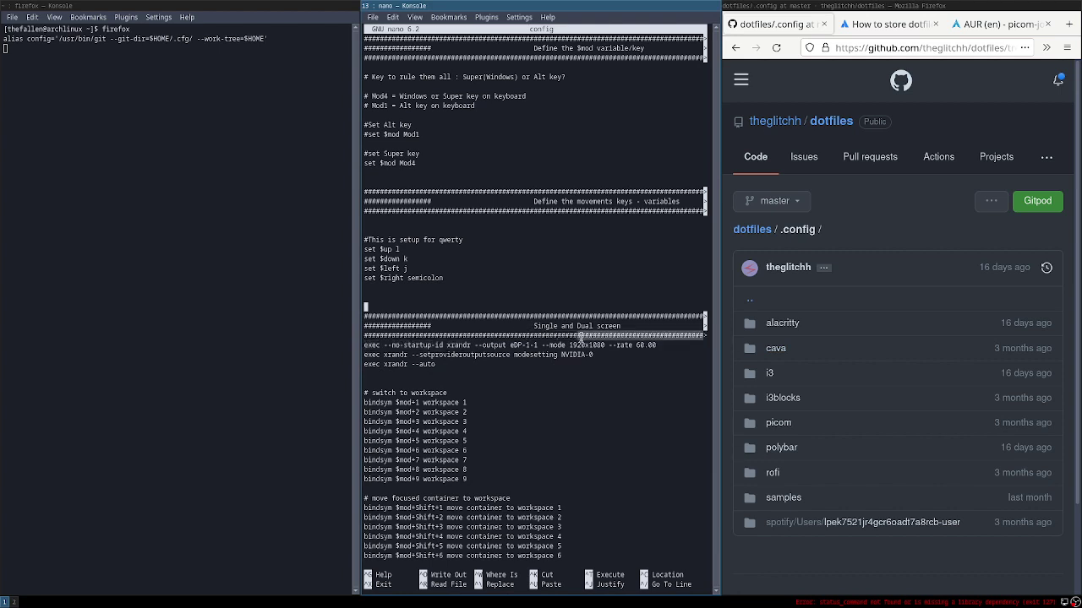
{"action": "left_click_drag", "start_coordinate": [364, 345], "coordinate": [659, 341]}
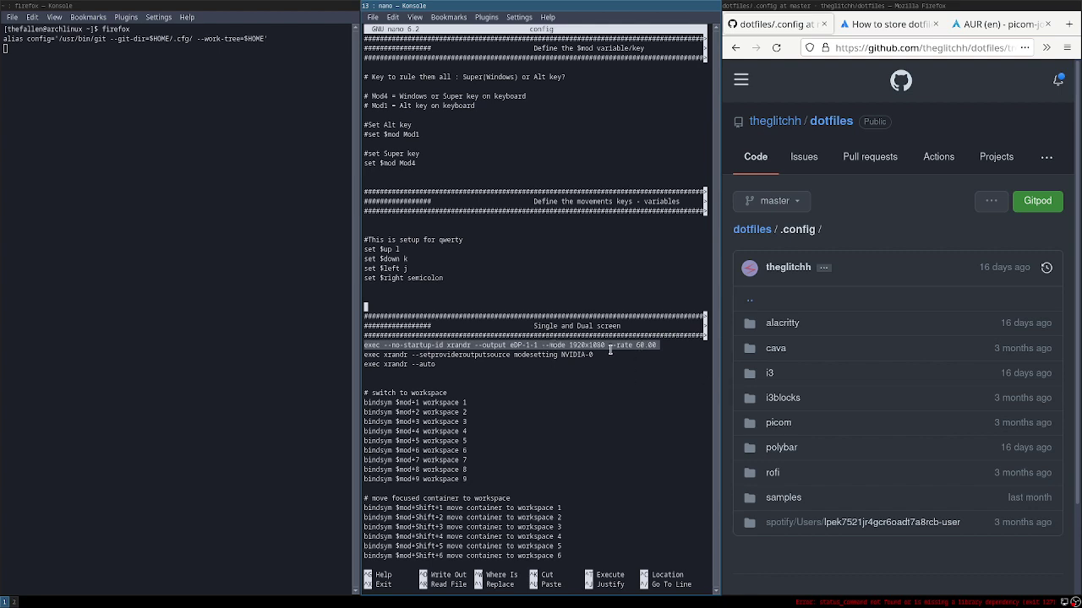
{"action": "left_click", "coordinate": [547, 345]}
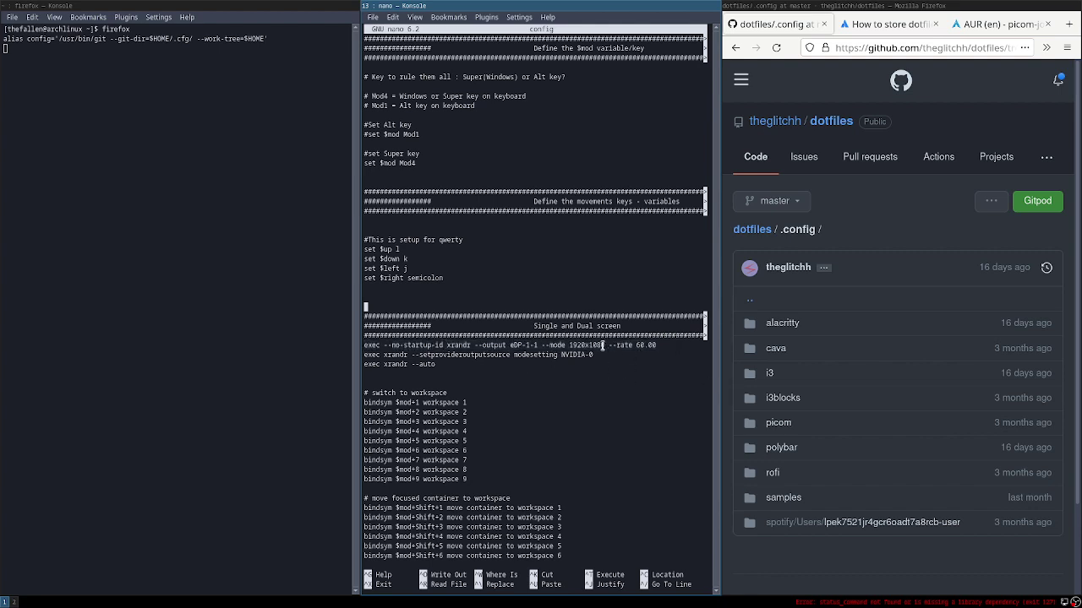
{"action": "left_click_drag", "start_coordinate": [594, 355], "coordinate": [555, 355]}
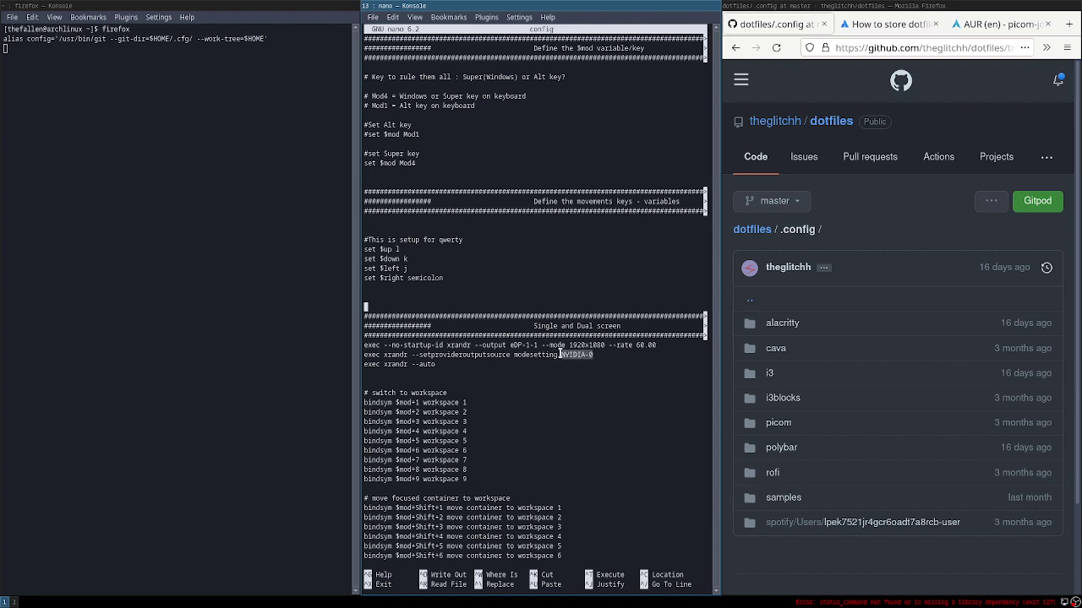
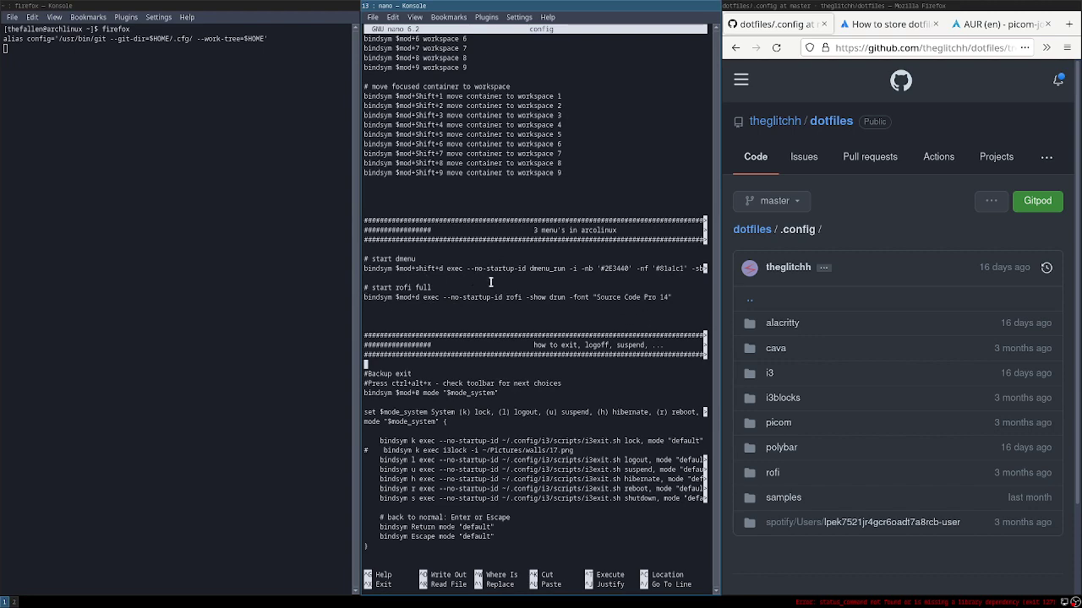
- Review the config's menu, exit, reload, window-kill and focus and window movement bindings
{"action": "key", "text": "Down"}
{"action": "key", "text": "Down"}
{"action": "key", "text": "Down"}
{"action": "key", "text": "Down"}
{"action": "key", "text": "Down"}
{"action": "key", "text": "Down"}
{"action": "key", "text": "Down"}
{"action": "key", "text": "Down"}
{"action": "key", "text": "Down"}
{"action": "key", "text": "Down"}
{"action": "key", "text": "Down"}
{"action": "key", "text": "Down"}
{"action": "key", "text": "Down"}
{"action": "key", "text": "Down"}
{"action": "scroll", "coordinate": [385, 279], "scroll_direction": "down", "scroll_amount": 20}
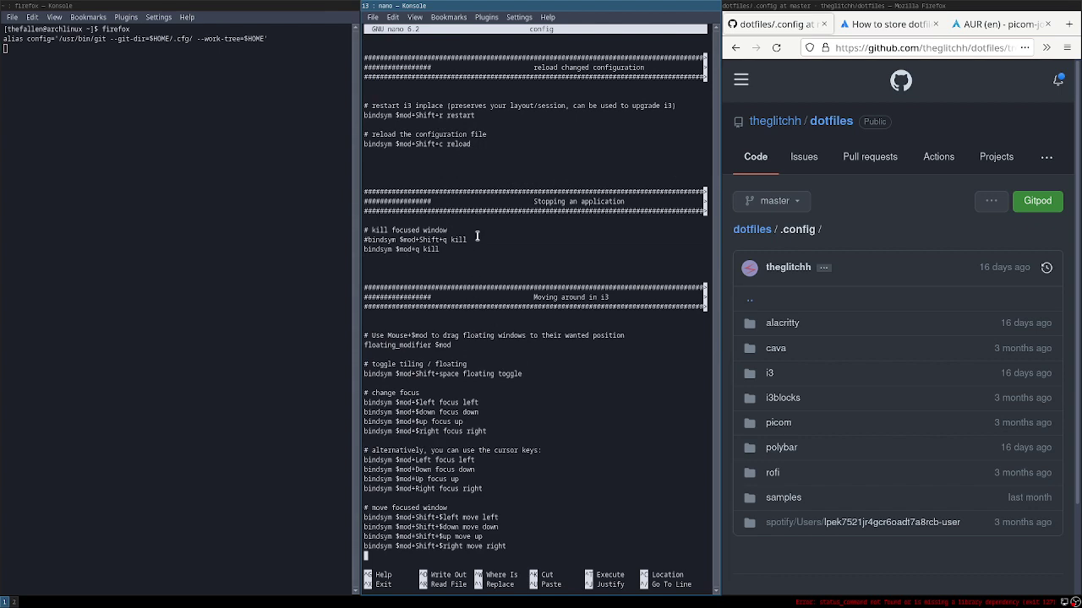
{"action": "scroll", "coordinate": [456, 363], "scroll_direction": "down", "scroll_amount": 5}
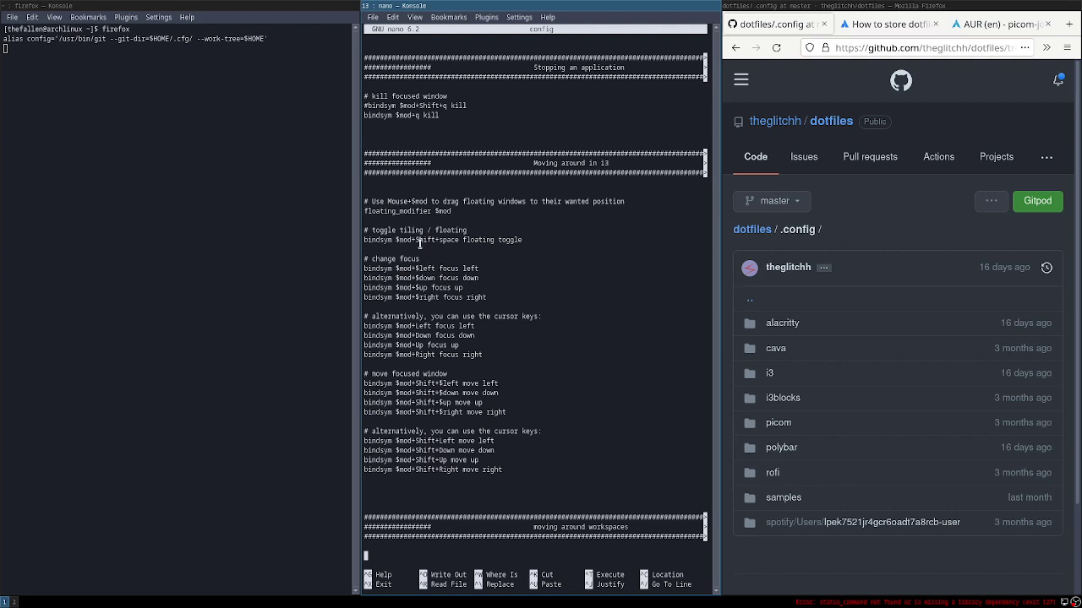
{"action": "scroll", "coordinate": [448, 246], "scroll_direction": "down", "scroll_amount": 2}
{"action": "scroll", "coordinate": [447, 241], "scroll_direction": "up", "scroll_amount": 9}
{"action": "scroll", "coordinate": [441, 252], "scroll_direction": "up", "scroll_amount": 3}
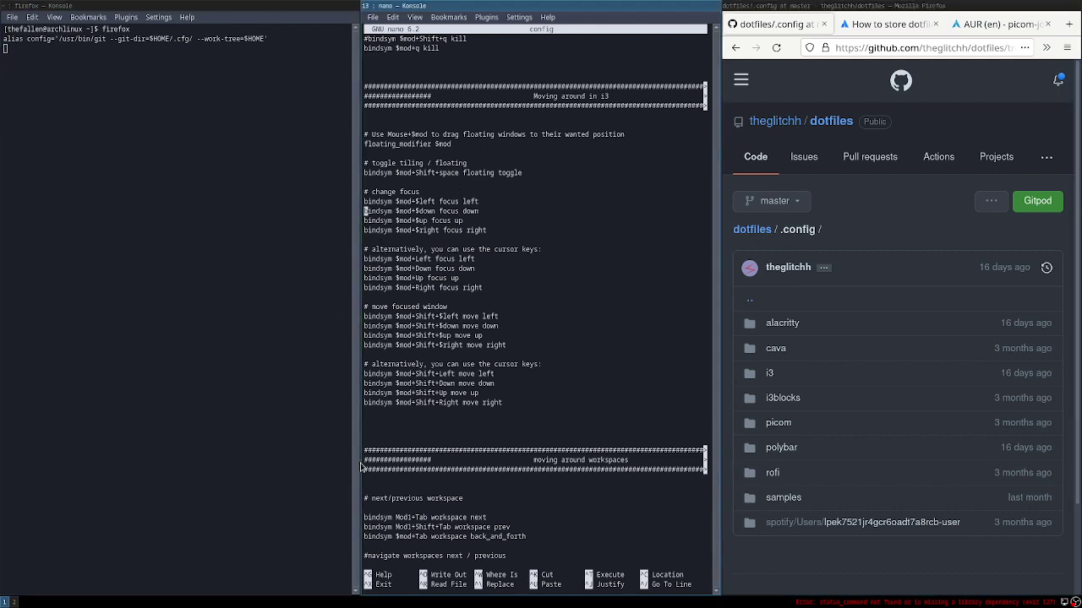
- Review the workspace, scratchpad, tiling and application bindings, and highlight the gnome-screenshot command in the screenshots section
{"action": "scroll", "coordinate": [426, 327], "scroll_direction": "down", "scroll_amount": 15}
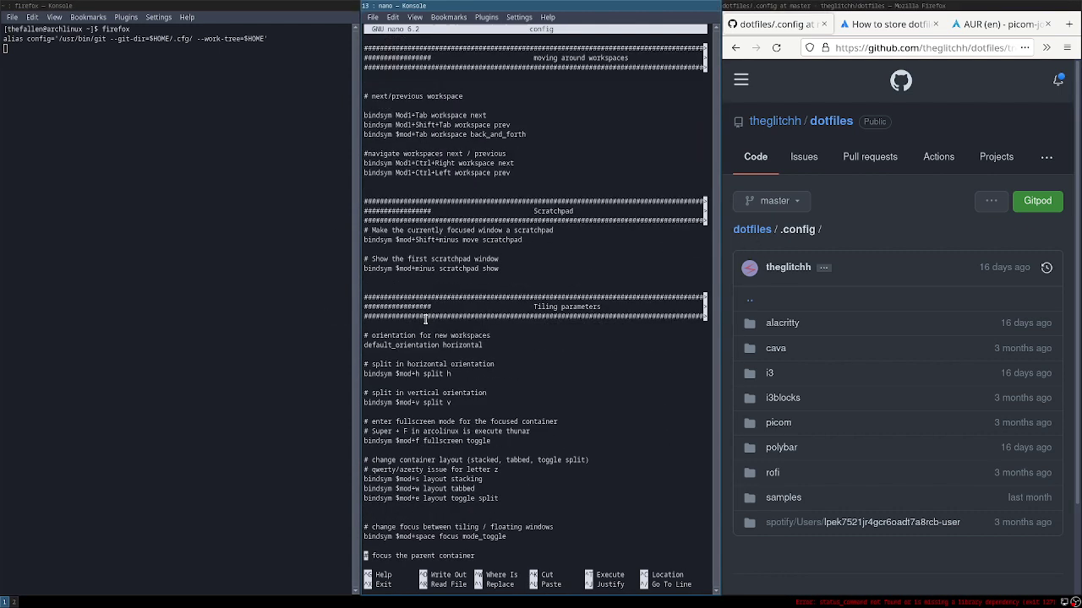
{"action": "scroll", "coordinate": [425, 357], "scroll_direction": "down", "scroll_amount": 2}
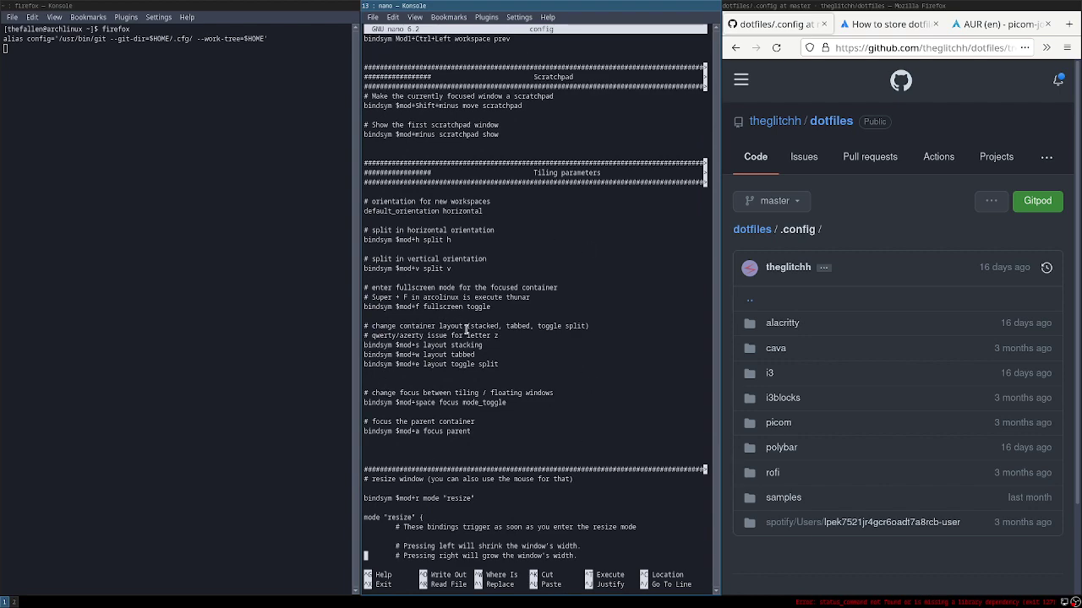
{"action": "scroll", "coordinate": [465, 321], "scroll_direction": "down", "scroll_amount": 20}
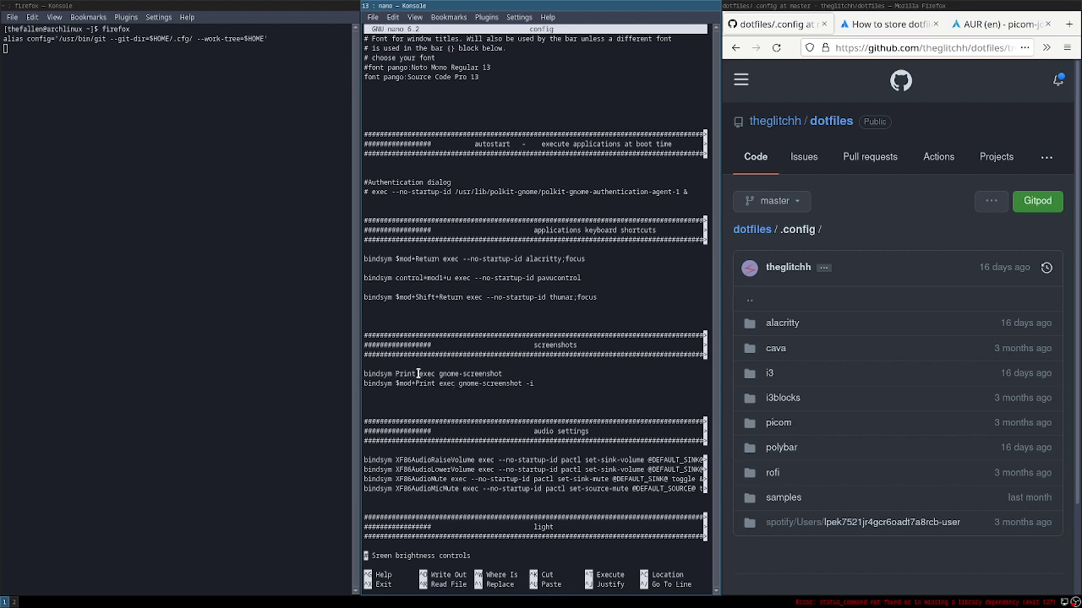
{"action": "left_click_drag", "start_coordinate": [502, 374], "coordinate": [437, 374]}
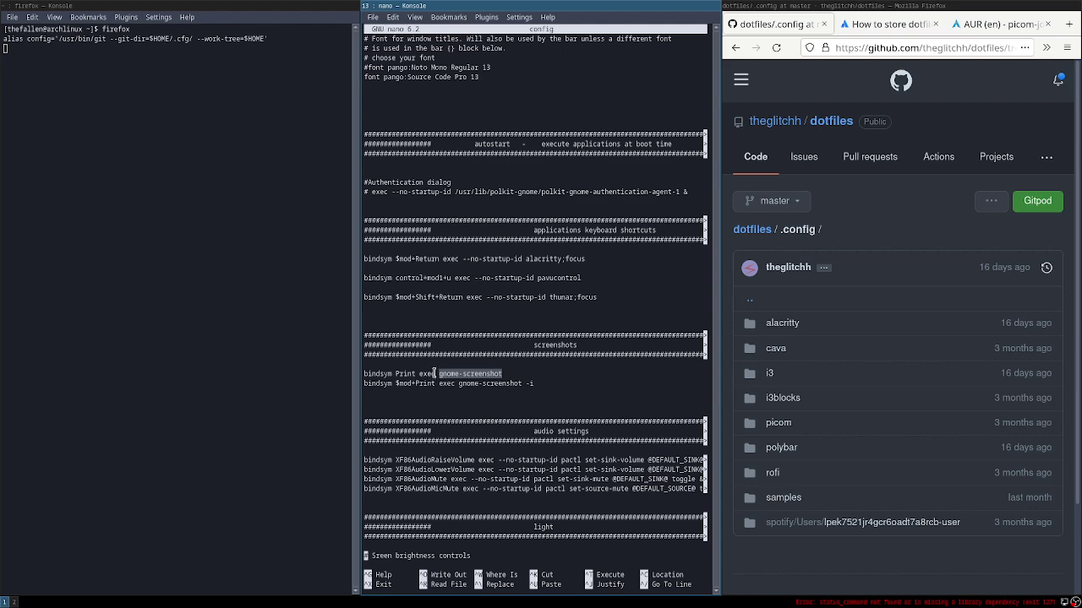
{"action": "scroll", "coordinate": [434, 373], "scroll_direction": "down", "scroll_amount": 12}
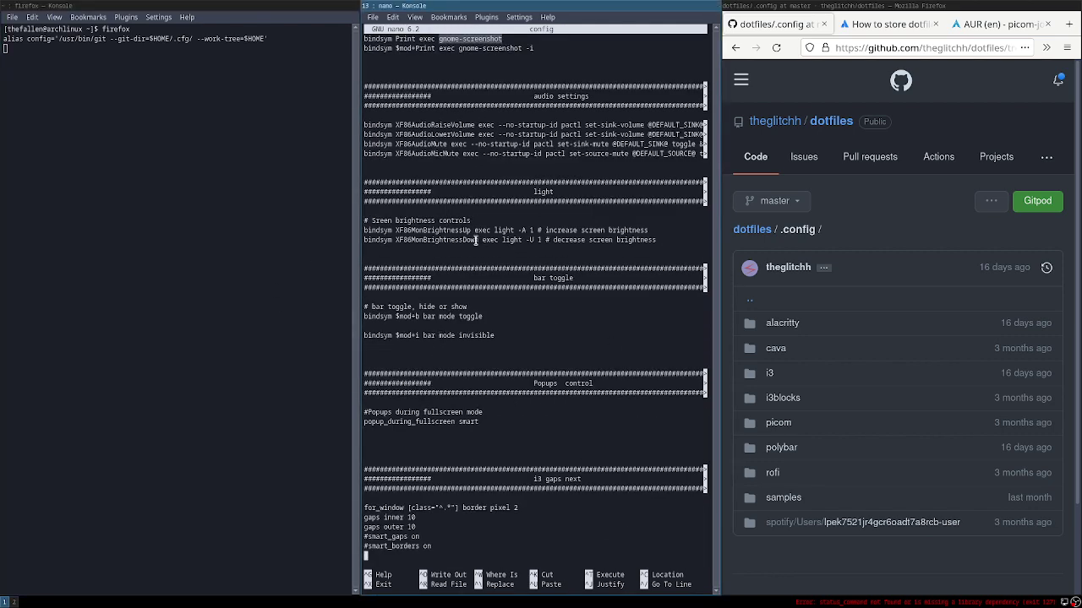
- Examine the exec_always autostart commands in the "picom of i3wm" section of the config
{"action": "scroll", "coordinate": [482, 239], "scroll_direction": "down", "scroll_amount": 20}
{"action": "scroll", "coordinate": [482, 346], "scroll_direction": "down", "scroll_amount": 12}
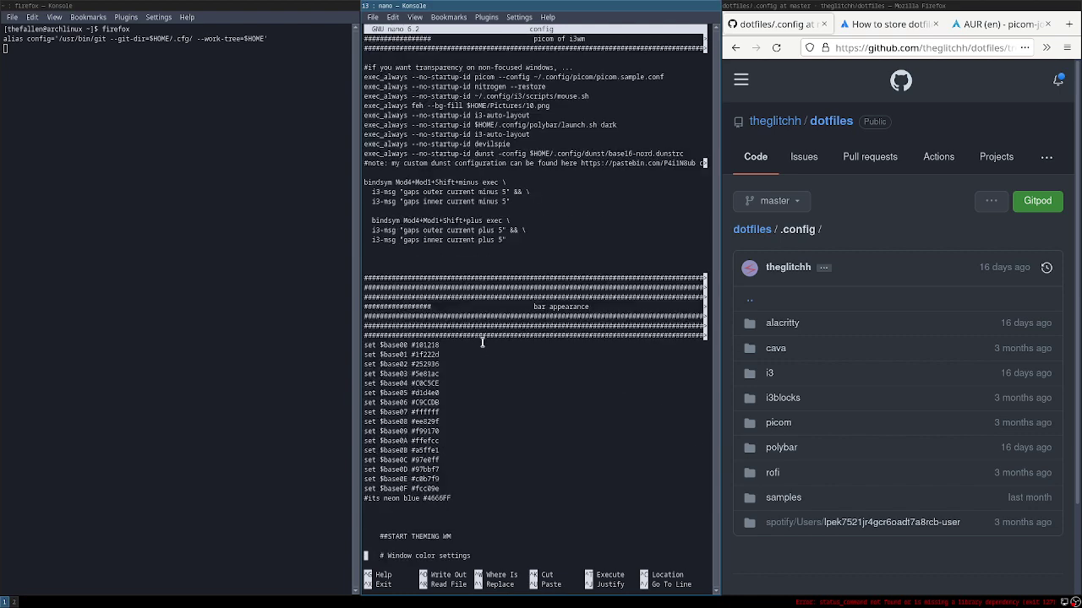
{"action": "scroll", "coordinate": [490, 332], "scroll_direction": "up", "scroll_amount": 3}
{"action": "scroll", "coordinate": [490, 333], "scroll_direction": "up", "scroll_amount": 2}
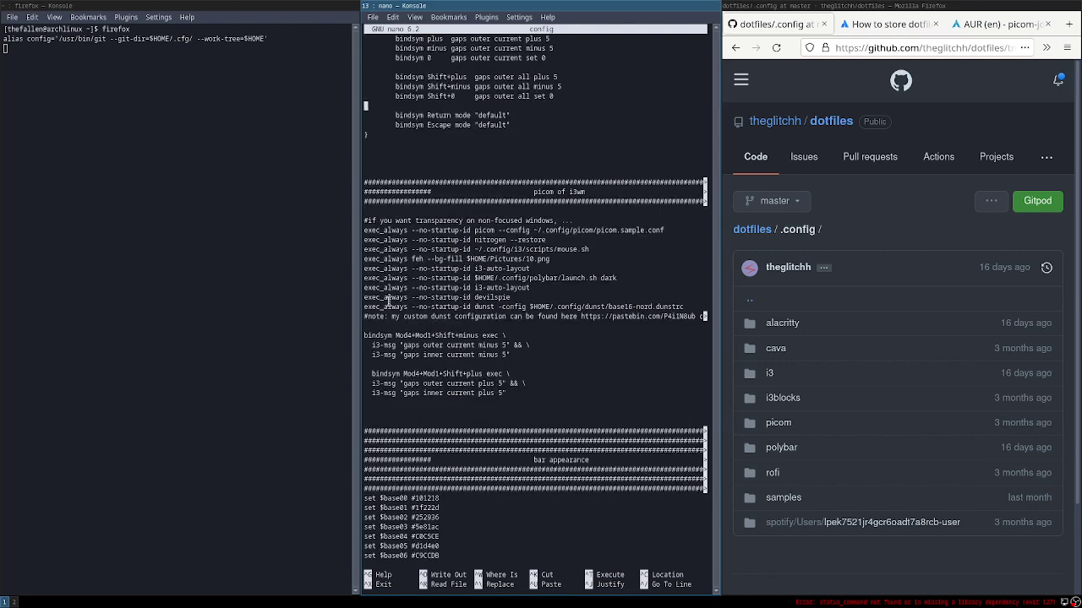
{"action": "key", "text": "Down"}
{"action": "key", "text": "Down"}
{"action": "key", "text": "Down"}
{"action": "key", "text": "Down"}
{"action": "key", "text": "Down"}
{"action": "key", "text": "Down"}
- Open the Pastebin link from the custom dunst configuration note in the browser and look through the pasted settings
{"action": "left_click_drag", "start_coordinate": [672, 316], "coordinate": [661, 332]}
{"action": "left_click", "coordinate": [661, 333]}
{"action": "left_click_drag", "start_coordinate": [581, 316], "coordinate": [698, 316]}
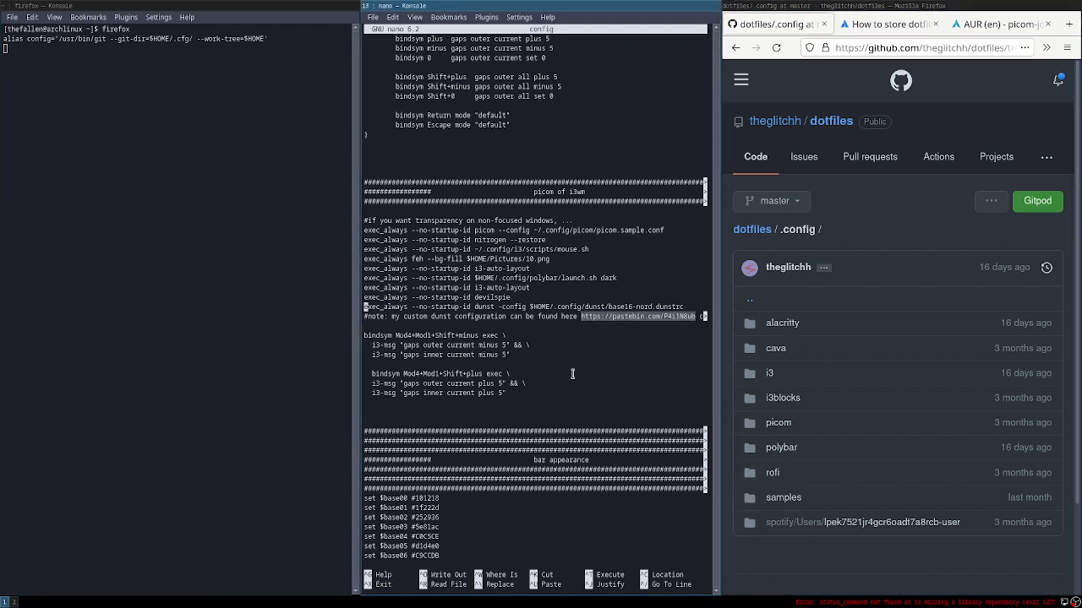
{"action": "right_click", "coordinate": [636, 317]}
{"action": "left_click", "coordinate": [656, 325]}
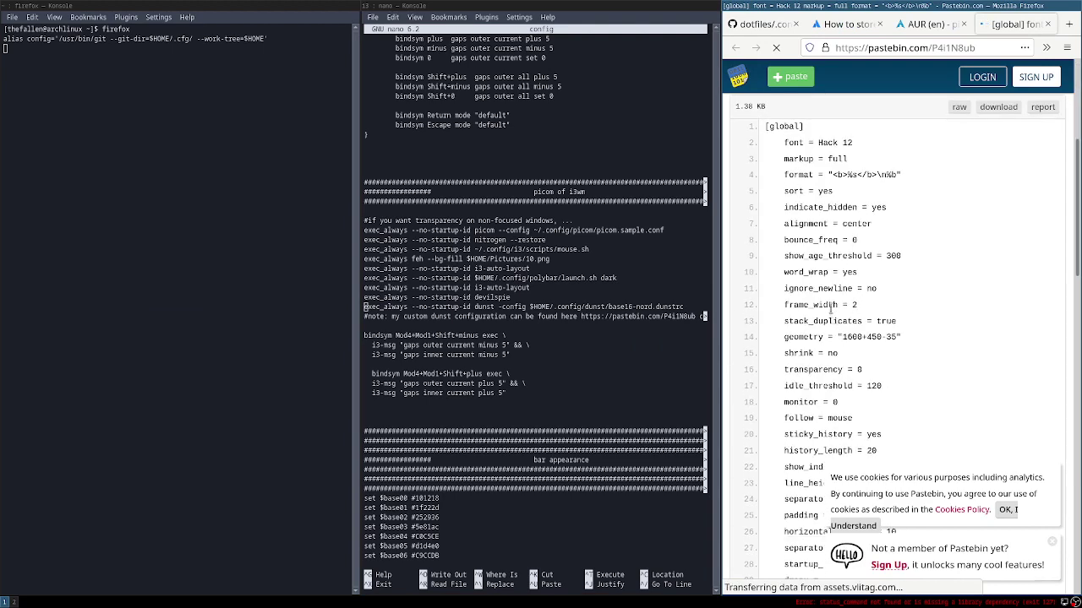
{"action": "scroll", "coordinate": [831, 315], "scroll_direction": "down", "scroll_amount": 15}
{"action": "scroll", "coordinate": [827, 287], "scroll_direction": "up", "scroll_amount": 10}
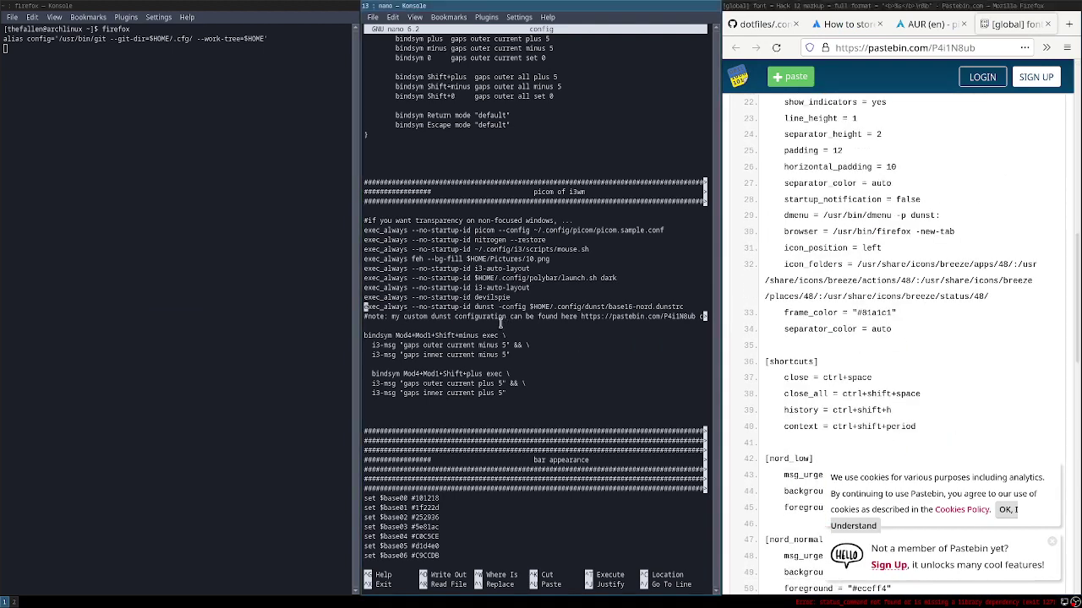
- Look over the i3 gaps modes in the config and highlight the Pictures/10.png path in the feh wallpaper line
{"action": "scroll", "coordinate": [524, 355], "scroll_direction": "up", "scroll_amount": 13}
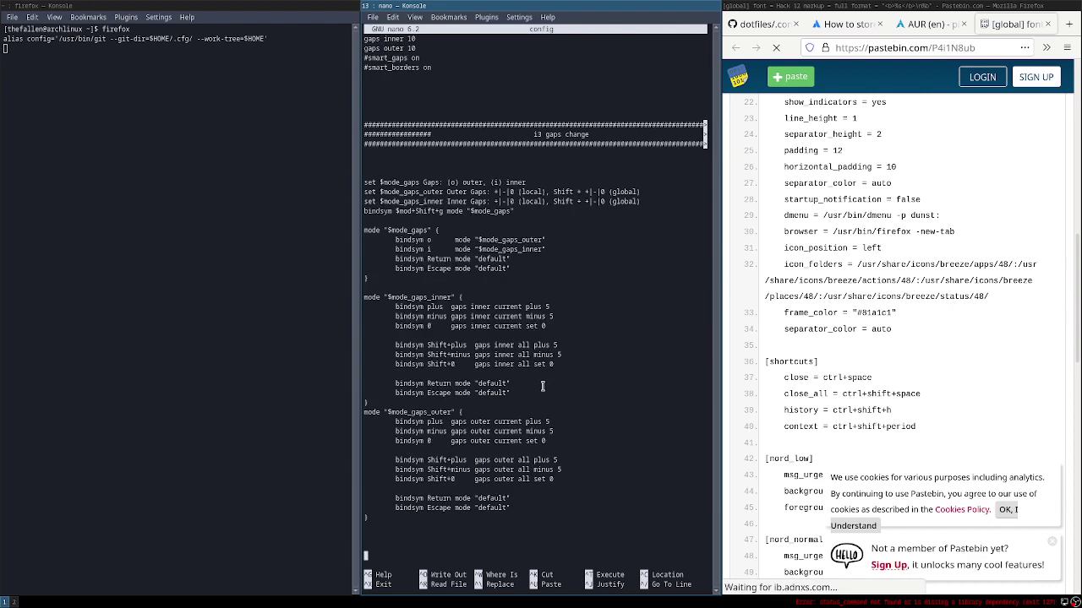
{"action": "scroll", "coordinate": [543, 386], "scroll_direction": "down", "scroll_amount": 12}
{"action": "key", "text": "Up"}
{"action": "key", "text": "Up"}
{"action": "key", "text": "Up"}
{"action": "key", "text": "Up"}
{"action": "key", "text": "Up"}
{"action": "key", "text": "Up"}
{"action": "key", "text": "Up"}
{"action": "left_click_drag", "start_coordinate": [550, 241], "coordinate": [487, 240]}
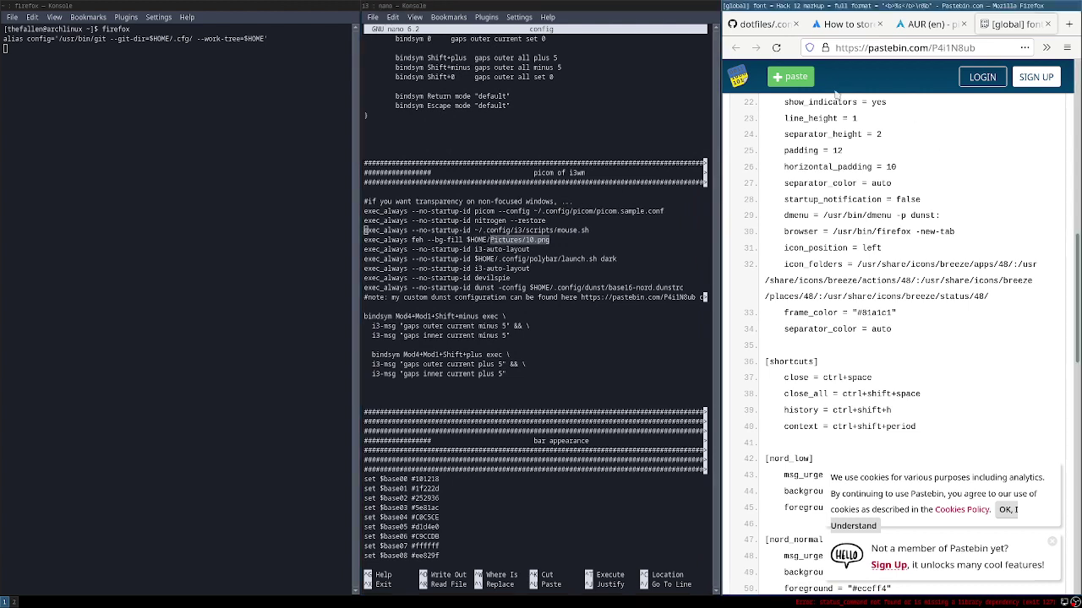
- Return to the dotfiles page in the browser and open the Nord-Wallpapers repository from theglitchh's profile
{"action": "left_click", "coordinate": [757, 25]}
{"action": "left_click", "coordinate": [769, 121]}
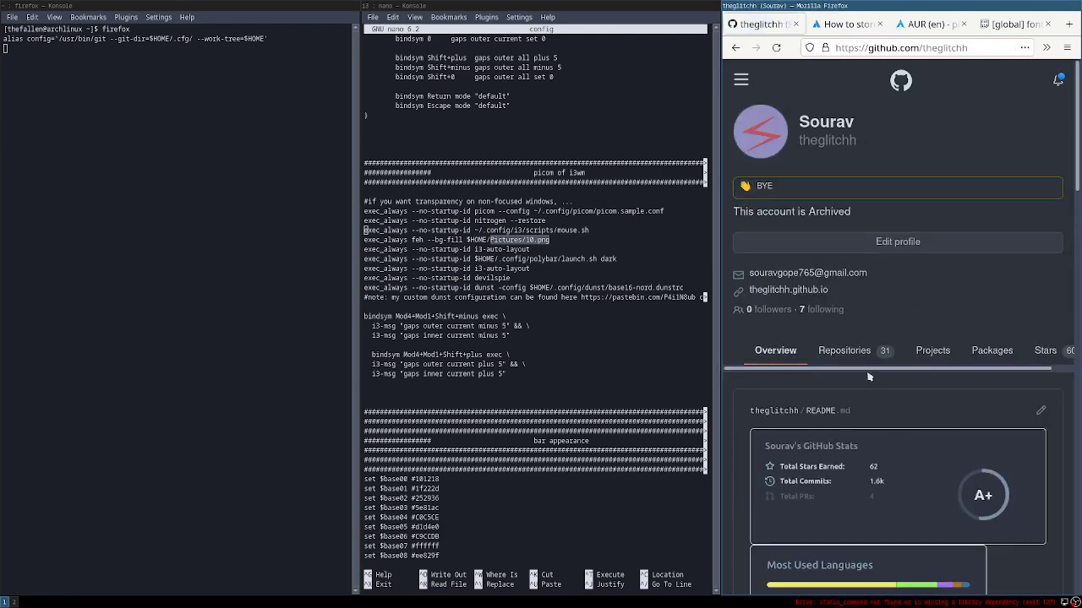
{"action": "scroll", "coordinate": [870, 372], "scroll_direction": "down", "scroll_amount": 10}
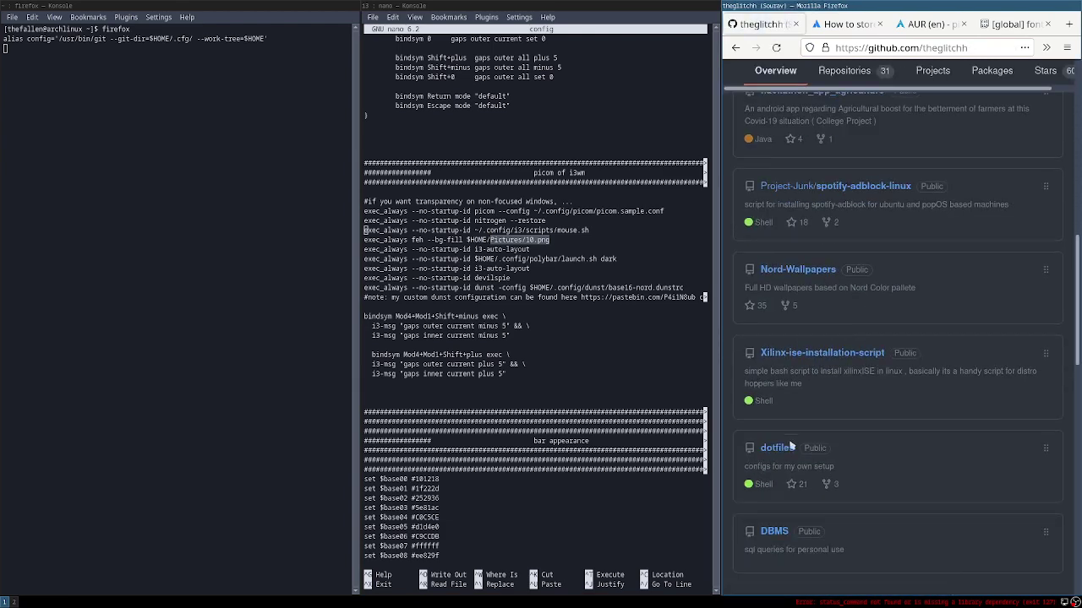
{"action": "scroll", "coordinate": [790, 440], "scroll_direction": "up", "scroll_amount": 2}
{"action": "left_click", "coordinate": [791, 362]}
- Browse the wallpapers in the Nord-Wallpapers README and open 53.png in a new tab
{"action": "scroll", "coordinate": [886, 393], "scroll_direction": "down", "scroll_amount": 9}
{"action": "scroll", "coordinate": [903, 382], "scroll_direction": "up", "scroll_amount": 6}
{"action": "scroll", "coordinate": [907, 352], "scroll_direction": "down", "scroll_amount": 10}
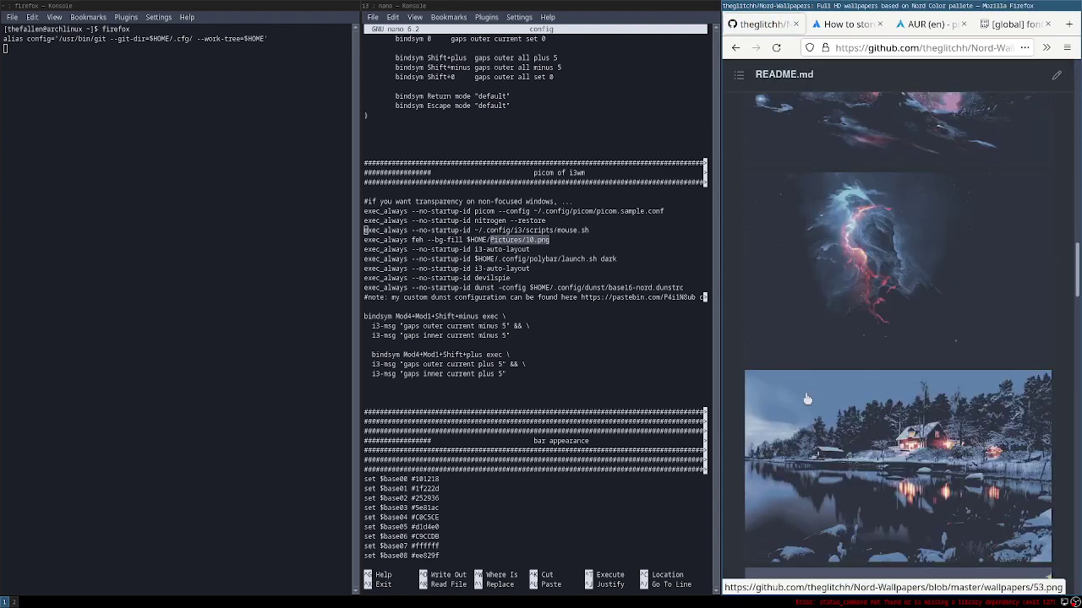
{"action": "scroll", "coordinate": [881, 403], "scroll_direction": "down", "scroll_amount": 5}
{"action": "scroll", "coordinate": [884, 402], "scroll_direction": "up", "scroll_amount": 5}
{"action": "scroll", "coordinate": [884, 401], "scroll_direction": "up", "scroll_amount": 4}
{"action": "scroll", "coordinate": [881, 396], "scroll_direction": "down", "scroll_amount": 2}
{"action": "scroll", "coordinate": [881, 396], "scroll_direction": "down", "scroll_amount": 3}
{"action": "middle_click", "coordinate": [913, 301]}
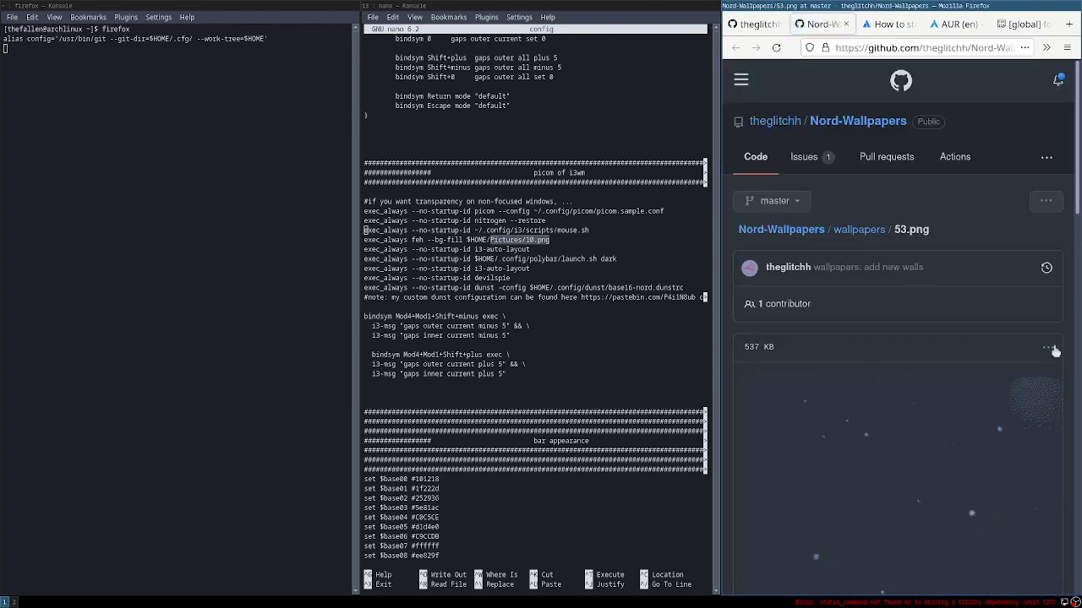
- Open the raw 53.png image and save it as 10.png in the Pictures folder
{"action": "left_click", "coordinate": [1051, 348]}
{"action": "left_click", "coordinate": [975, 379]}
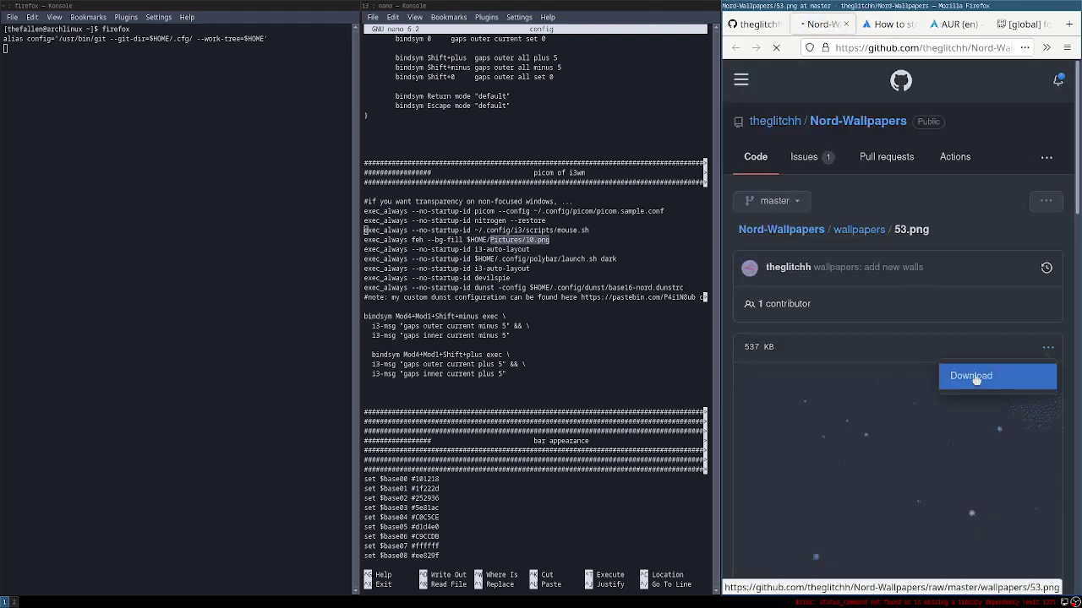
{"action": "right_click", "coordinate": [853, 316]}
{"action": "left_click", "coordinate": [866, 320]}
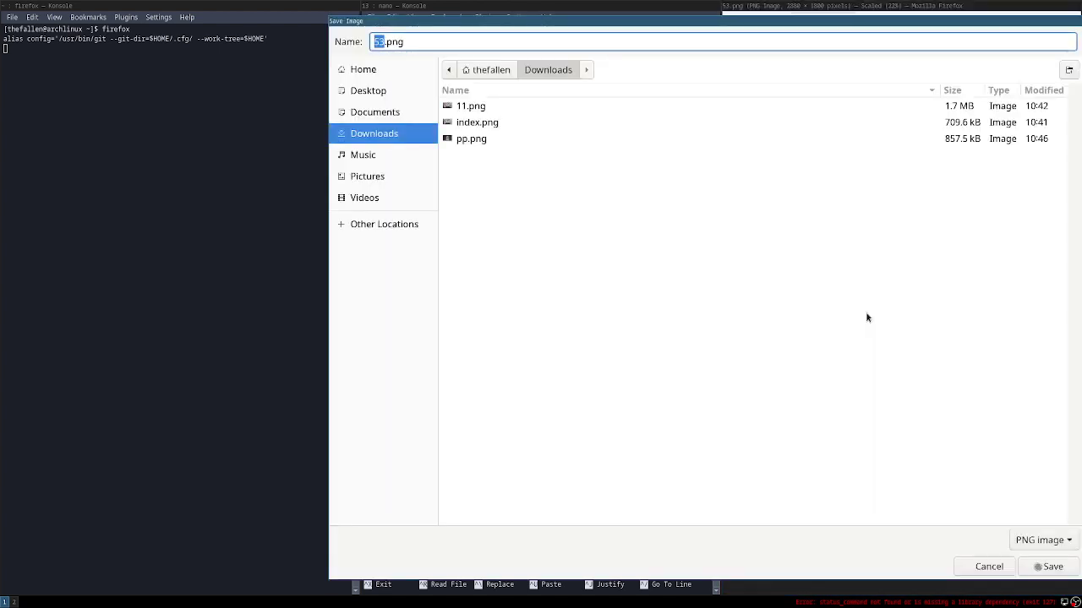
{"action": "left_click", "coordinate": [371, 178]}
{"action": "type", "text": "10"}
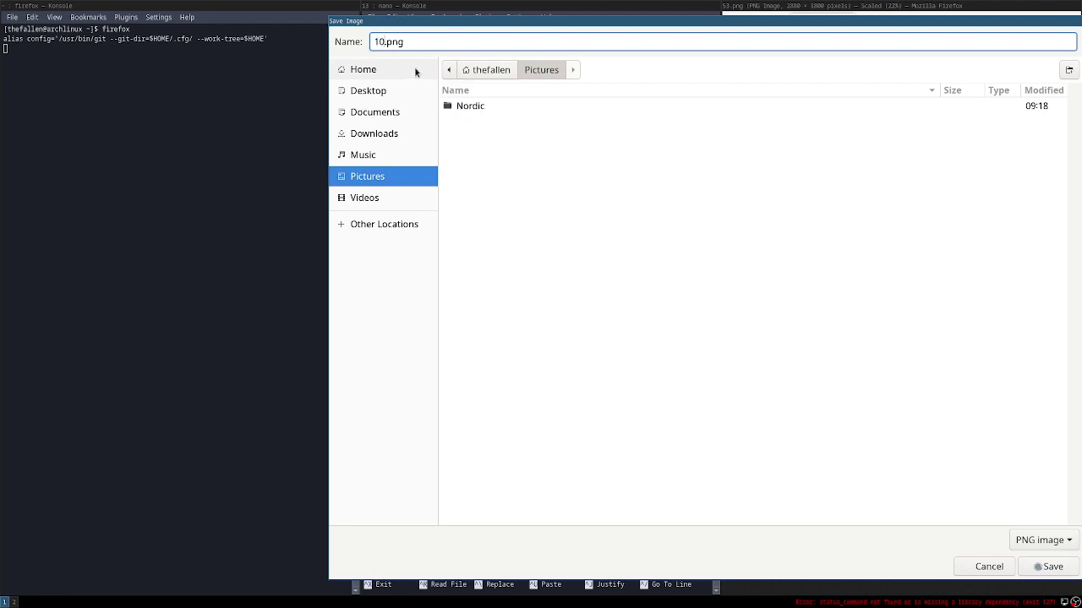
{"action": "left_click", "coordinate": [1052, 568]}
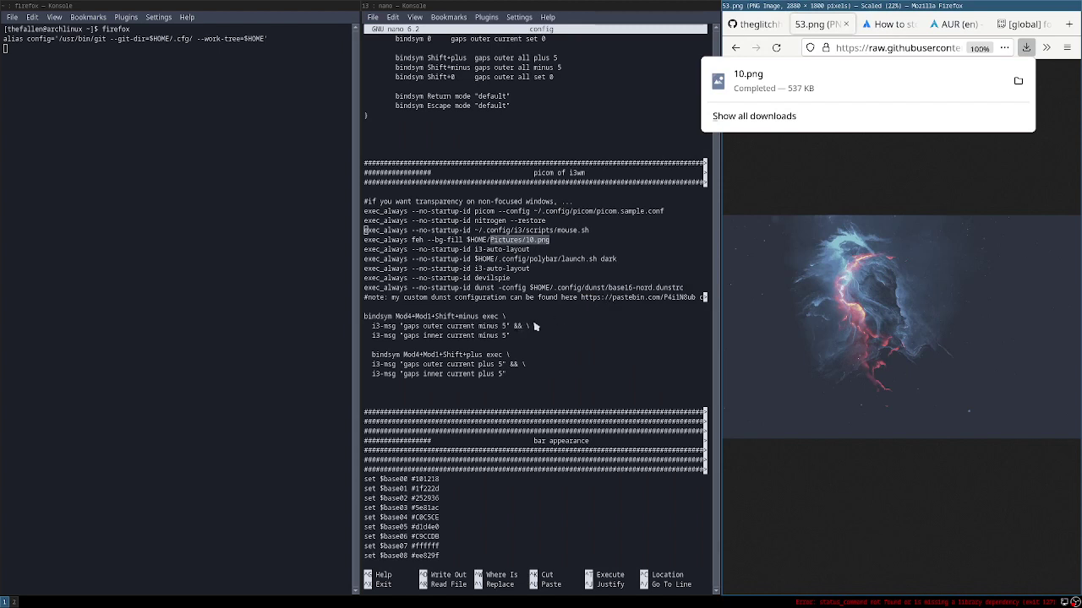
- Look over the bar appearance colours in the i3 config and exit nano
{"action": "left_click", "coordinate": [483, 306]}
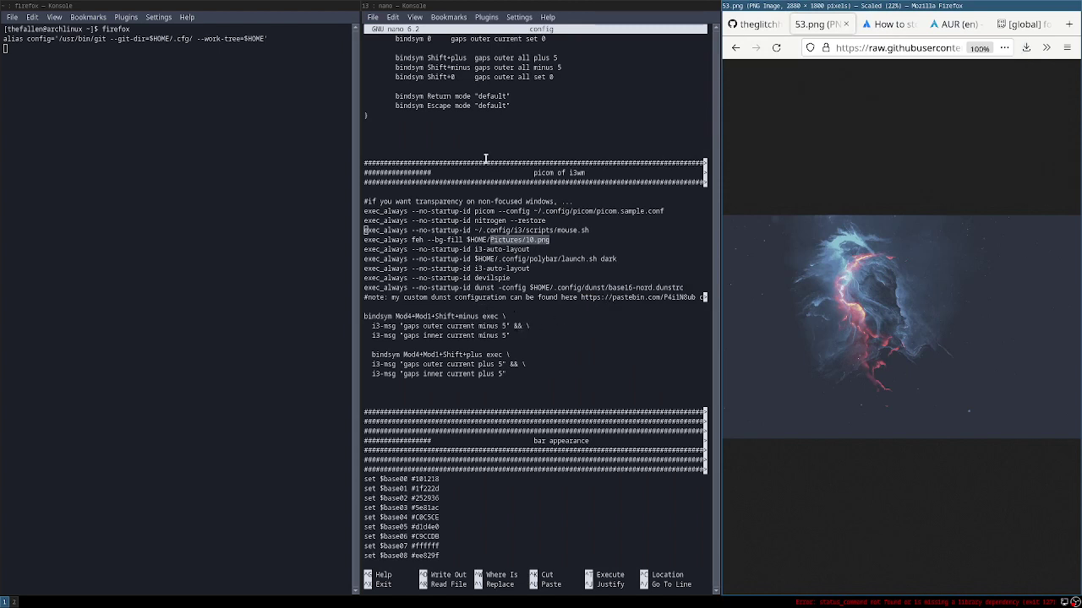
{"action": "left_click", "coordinate": [420, 77]}
{"action": "scroll", "coordinate": [550, 224], "scroll_direction": "down", "scroll_amount": 13}
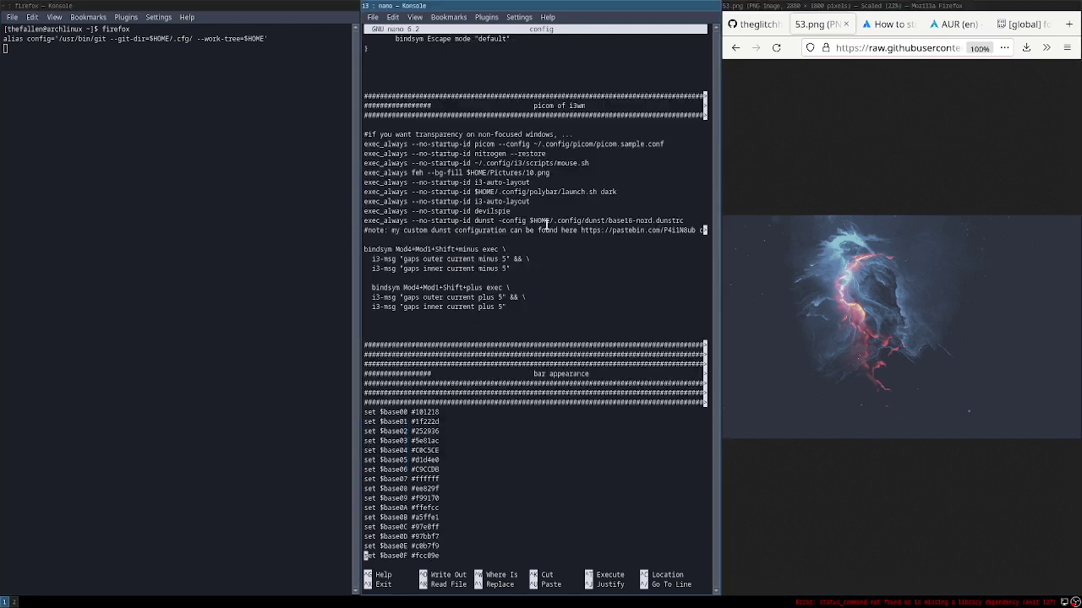
{"action": "scroll", "coordinate": [545, 224], "scroll_direction": "down", "scroll_amount": 10}
{"action": "key", "text": "ctrl+x"}
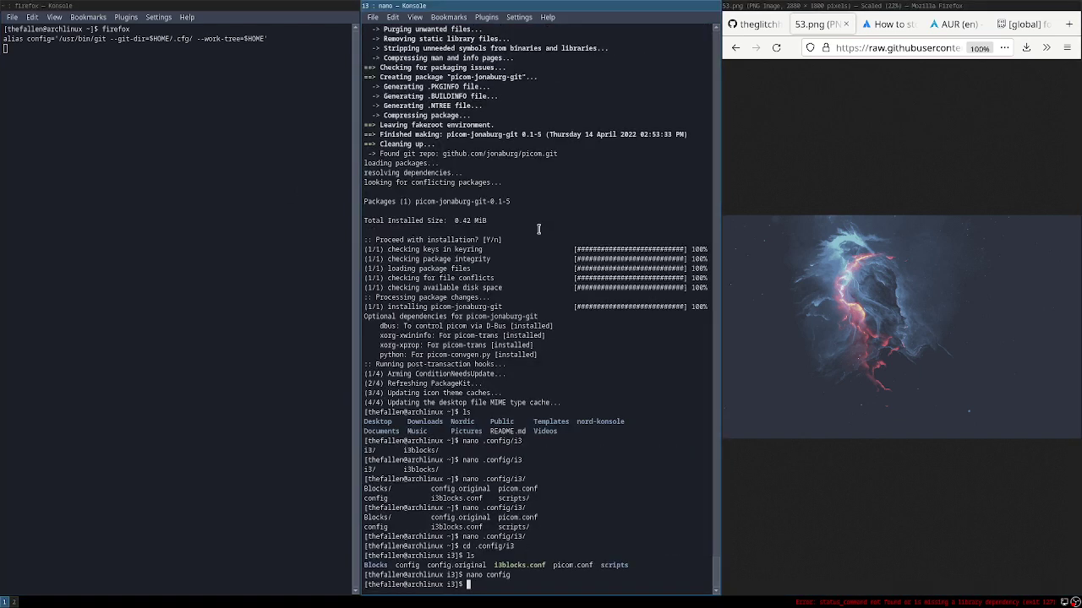
- Clear the terminal and install feh, jq and clash with pacman, entering the account password and accepting the installation
{"action": "type", "text": "clear"}
{"action": "key", "text": "Return"}
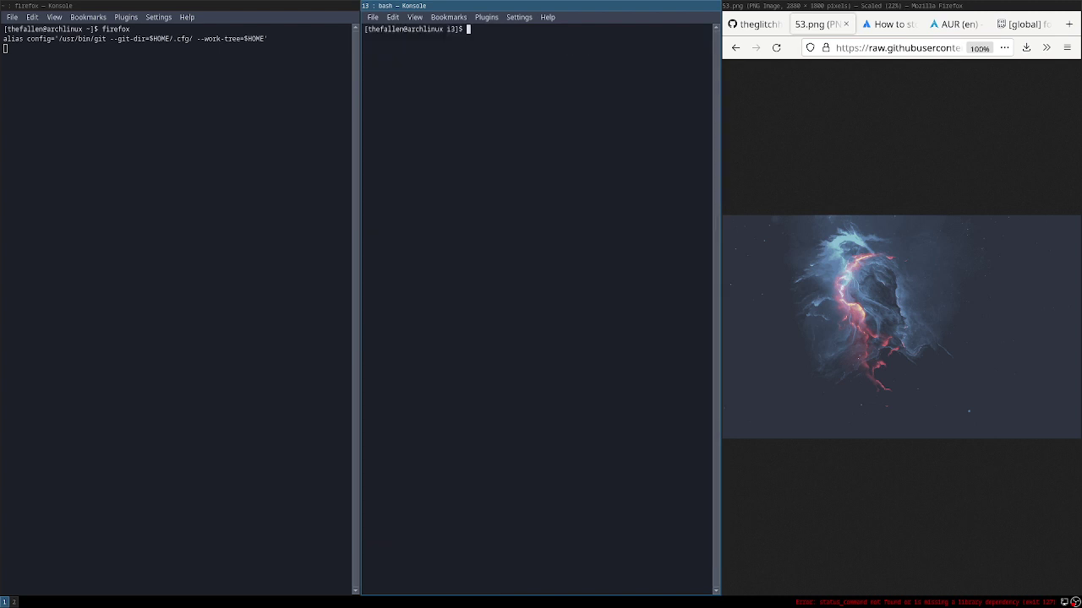
{"action": "type", "text": "sudo pacman -S feh jq clash"}
{"action": "key", "text": "Return"}
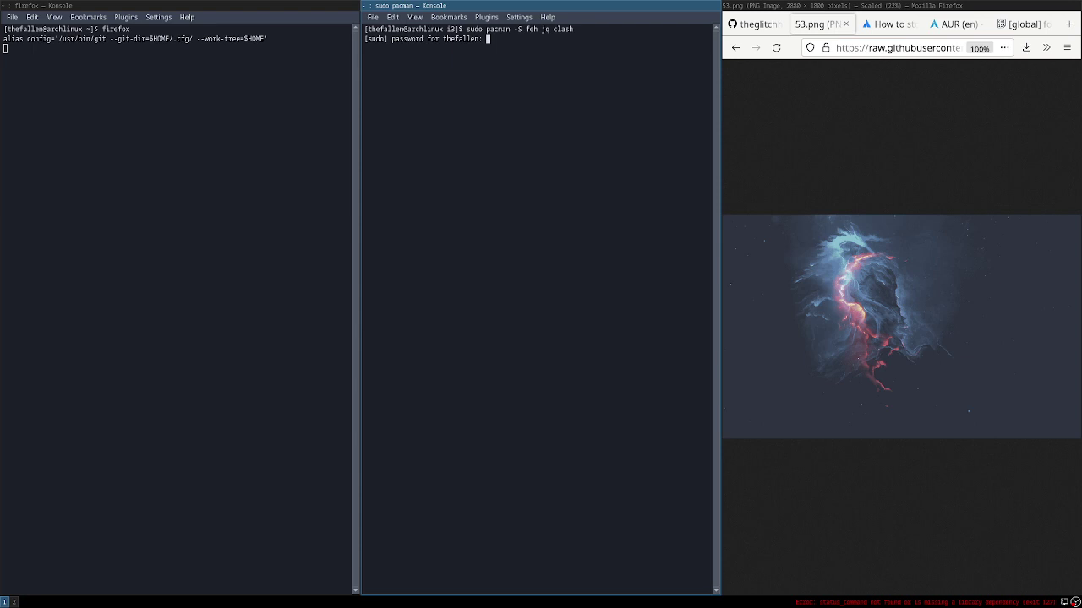
{"action": "key", "text": "Return"}
{"action": "key", "text": "Return"}
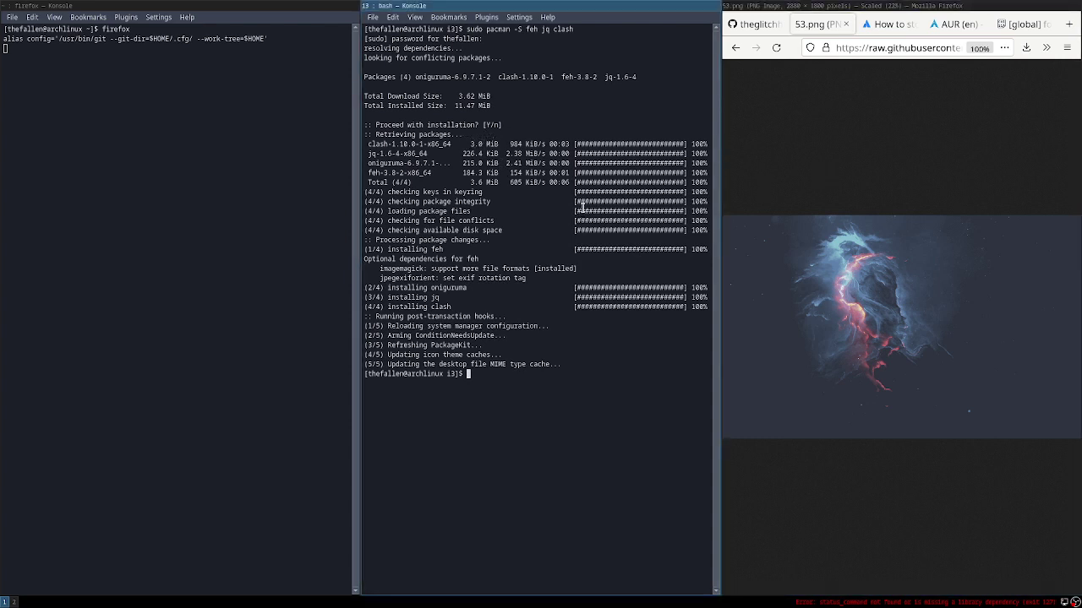
- Restart i3 in place to load the new configuration, view the OBS workspace and switch to the empty workspace 3
{"action": "key", "text": "super+shift+r"}
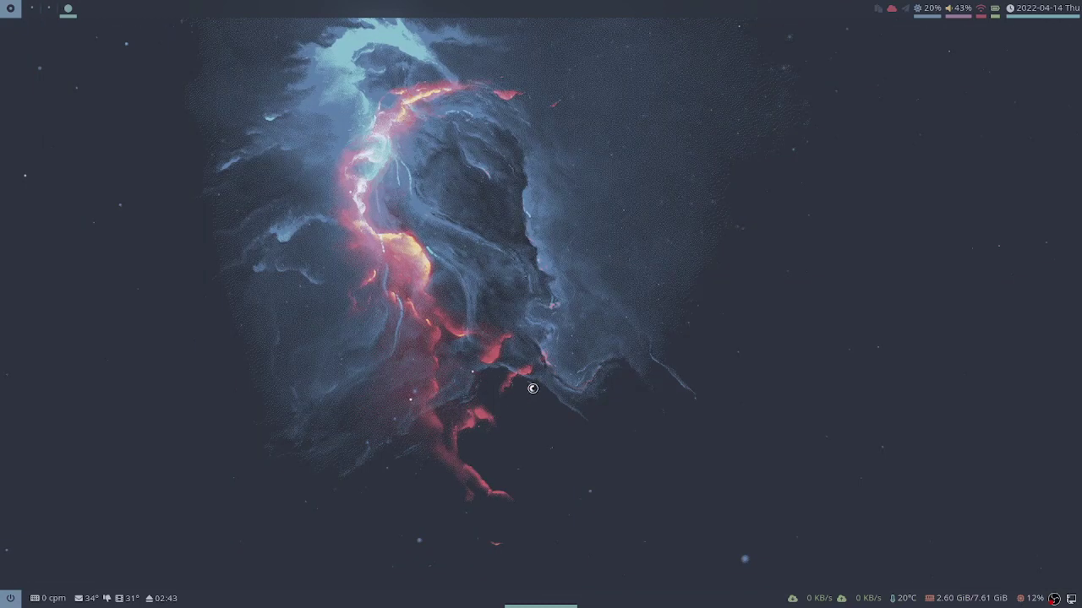
{"action": "left_click", "coordinate": [51, 8]}
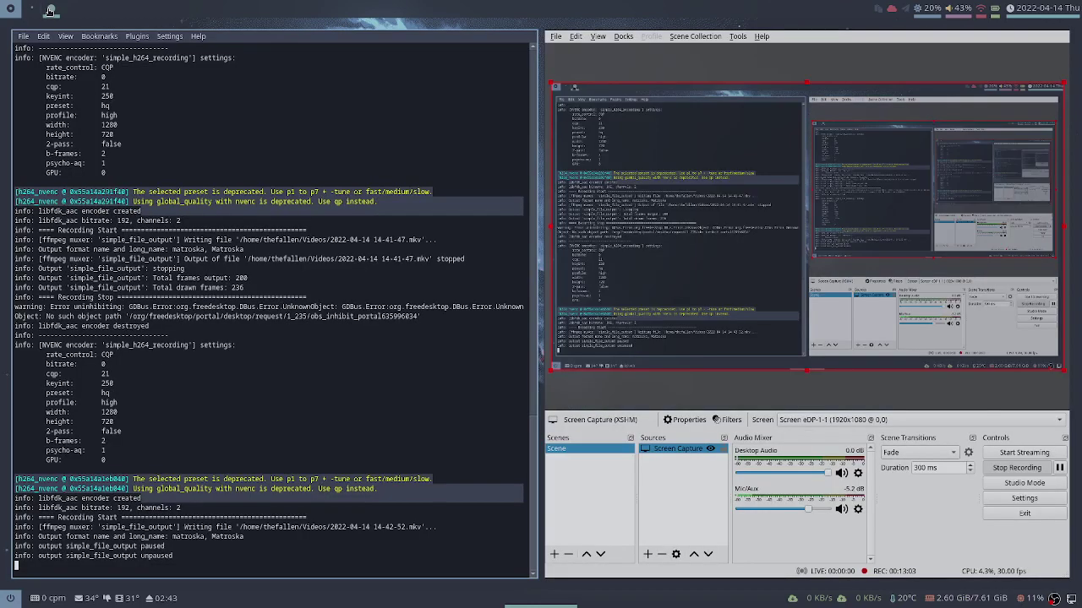
{"action": "key", "text": "super+3"}
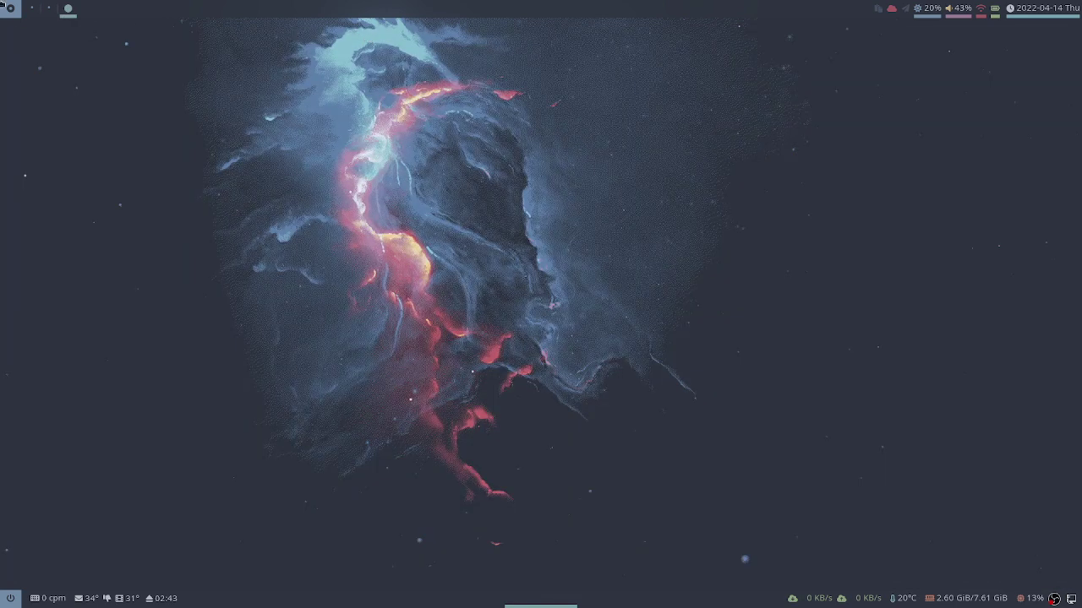
{"action": "left_click", "coordinate": [52, 8]}
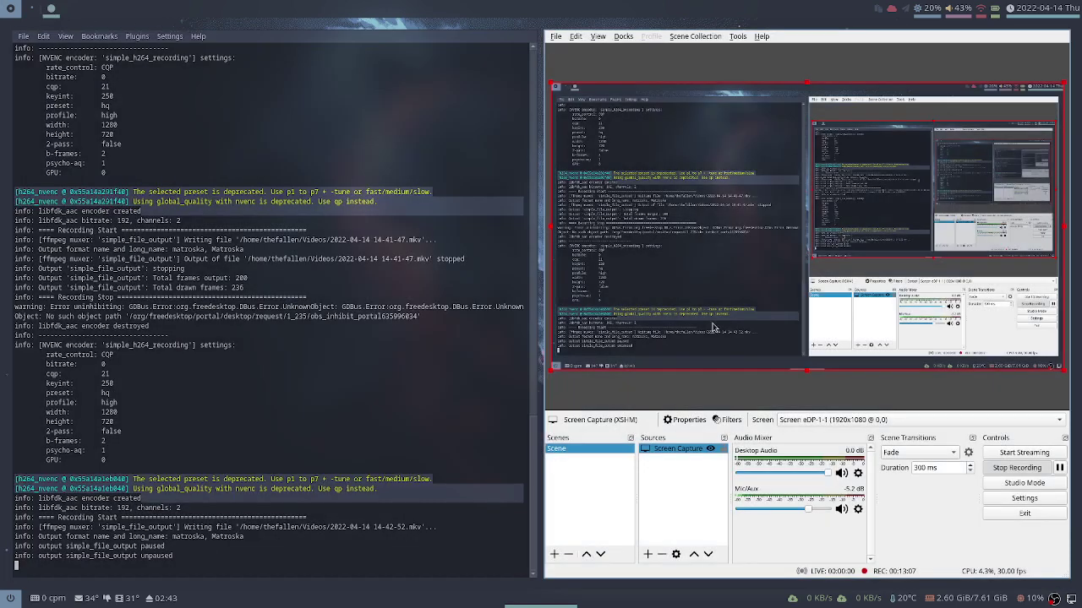
{"action": "left_click", "coordinate": [1060, 469]}
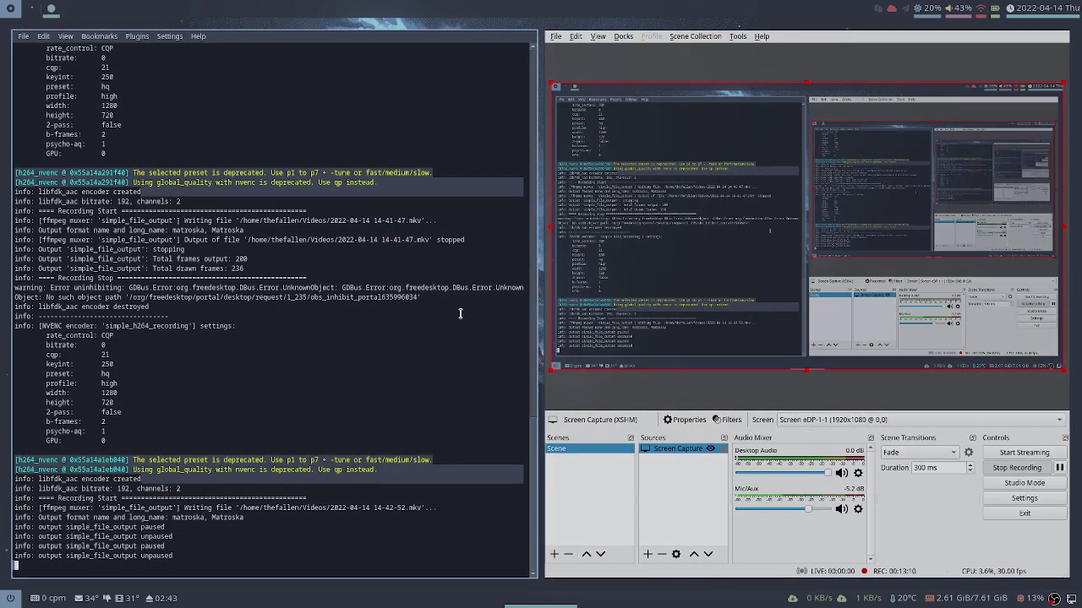
{"action": "key", "text": "super+3"}
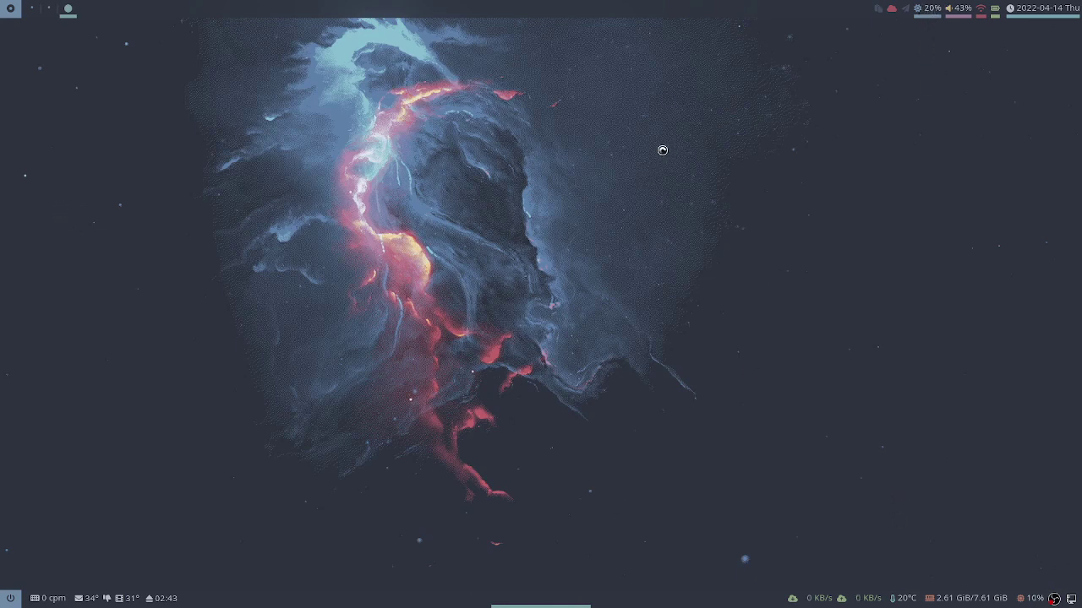
- Toggle the status bar clock from the date to the time and return to workspace 1
{"action": "left_click", "coordinate": [1053, 12]}
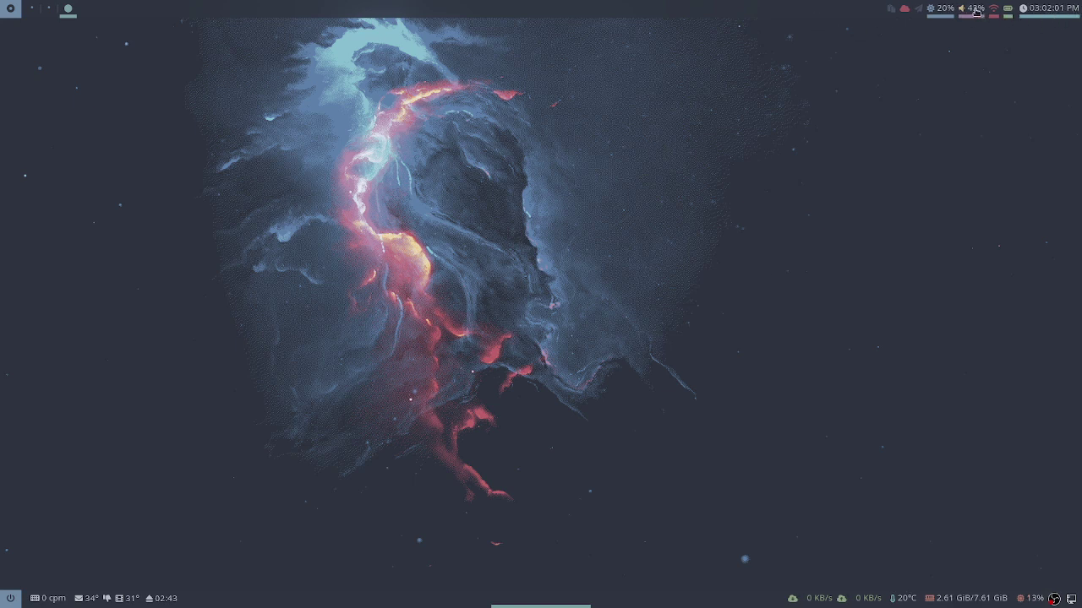
{"action": "scroll", "coordinate": [977, 10], "scroll_direction": "down", "scroll_amount": 2}
{"action": "scroll", "coordinate": [976, 14], "scroll_direction": "up", "scroll_amount": 2}
{"action": "key", "text": "super+1"}
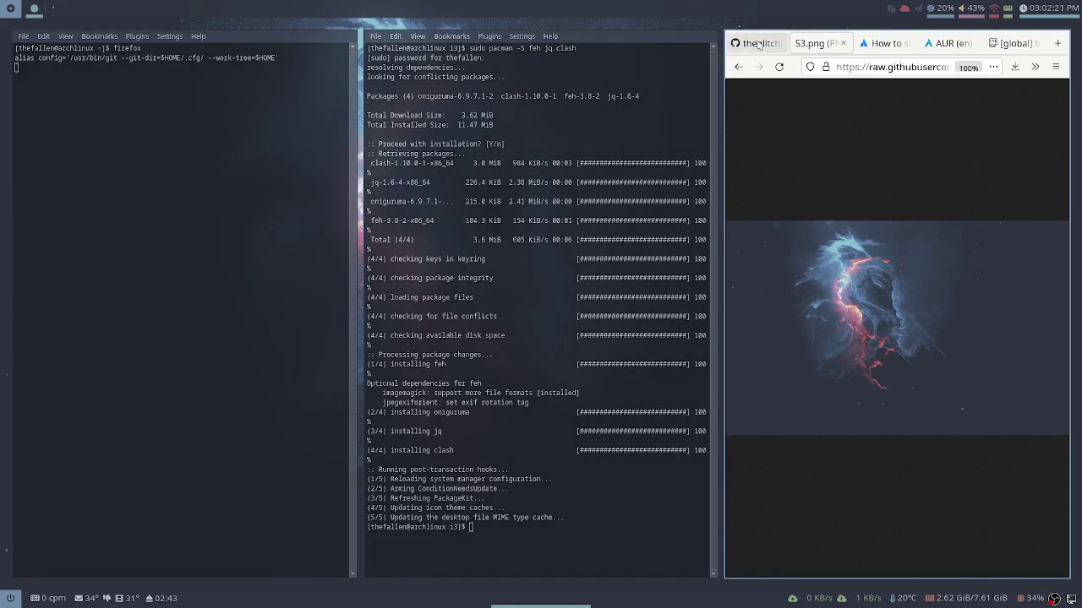
- Close every browser tab except Nord-Wallpapers, open a new tab, and close the terminal used for pacman
{"action": "left_click", "coordinate": [842, 43]}
{"action": "left_click", "coordinate": [846, 45]}
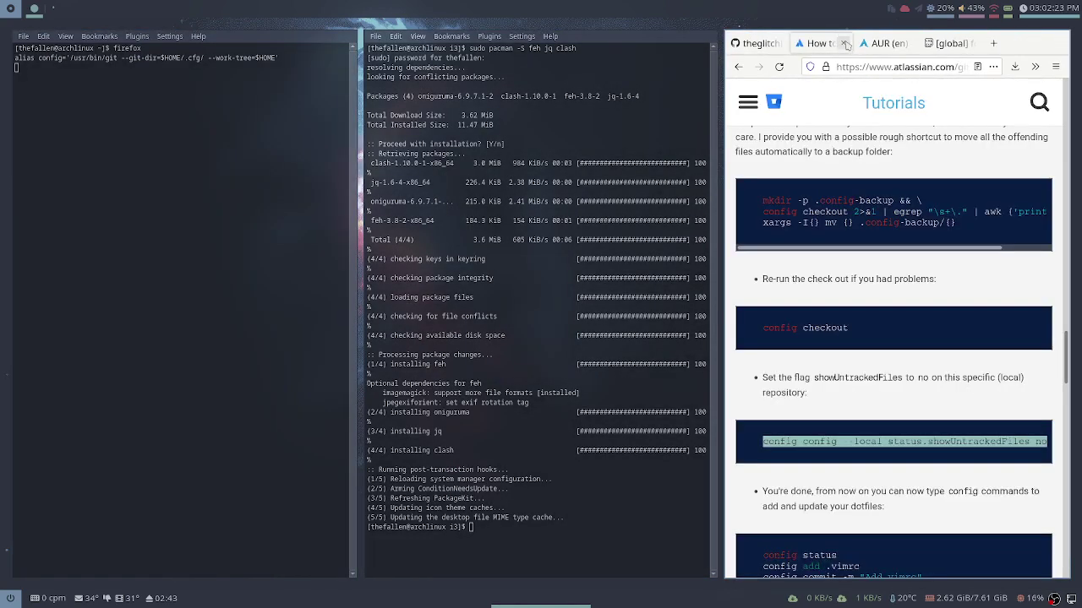
{"action": "left_click", "coordinate": [844, 44]}
{"action": "left_click", "coordinate": [843, 44]}
{"action": "left_click", "coordinate": [844, 44]}
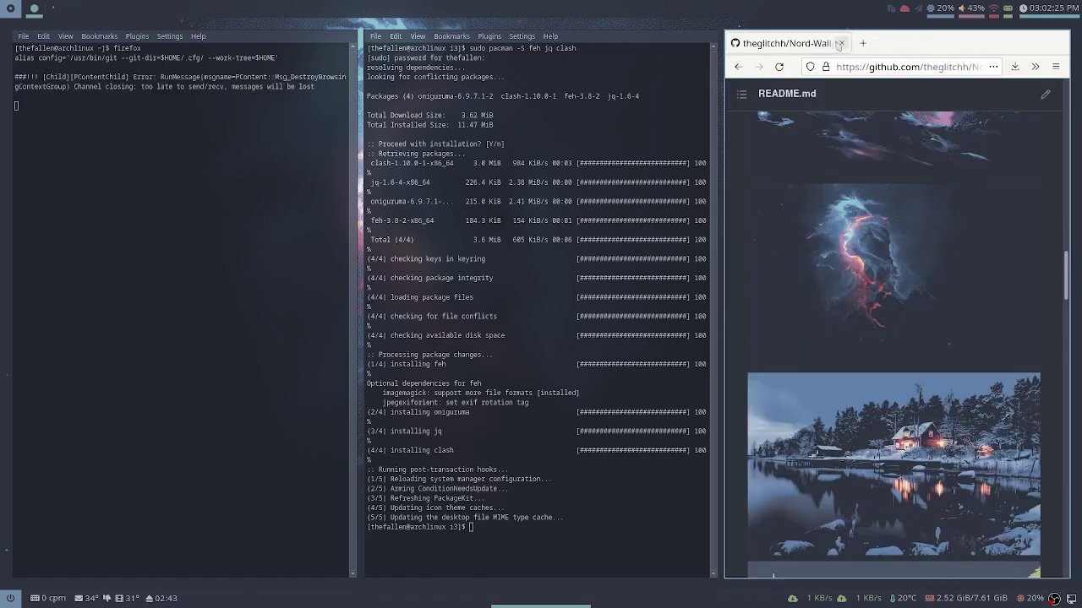
{"action": "left_click", "coordinate": [863, 44]}
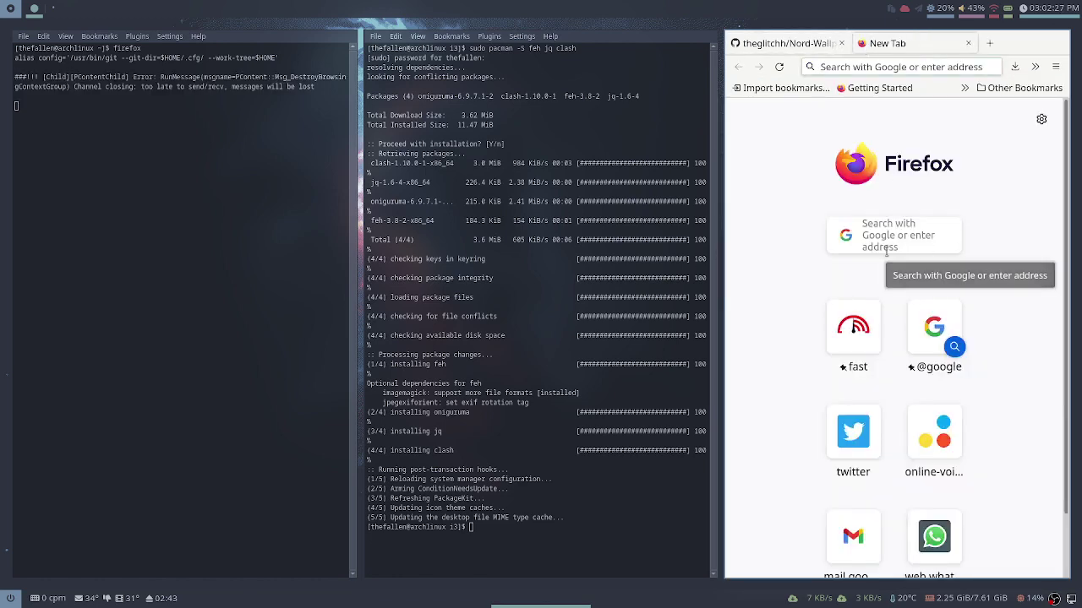
{"action": "key", "text": "super+shift+q"}
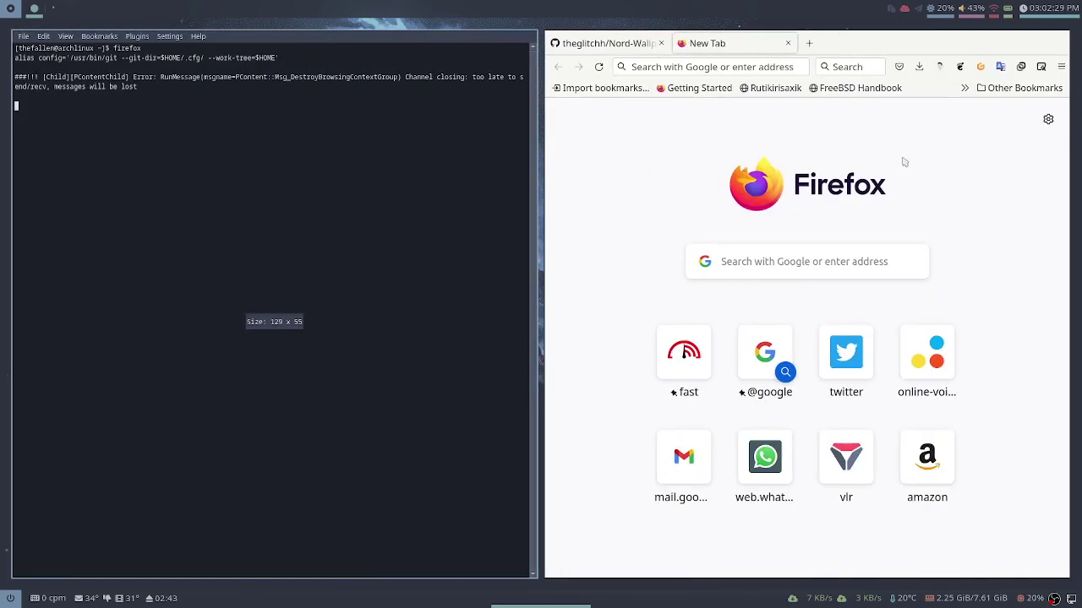
- Look up polybar, open the Yucklys/polybar-nord-theme repository and examine the dependency list in its README
{"action": "left_click", "coordinate": [732, 66]}
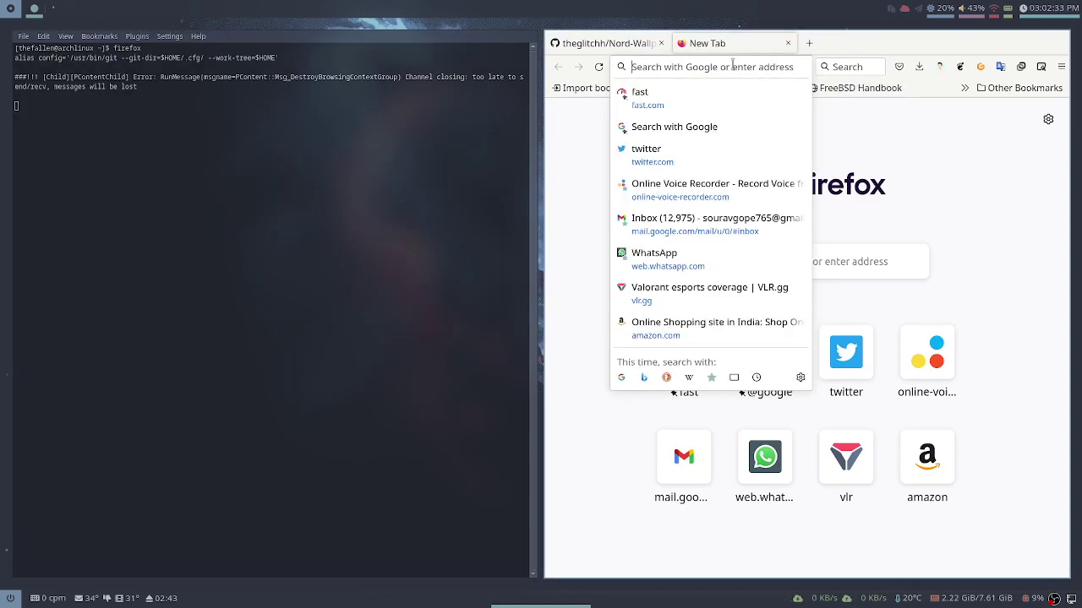
{"action": "type", "text": "polybar"}
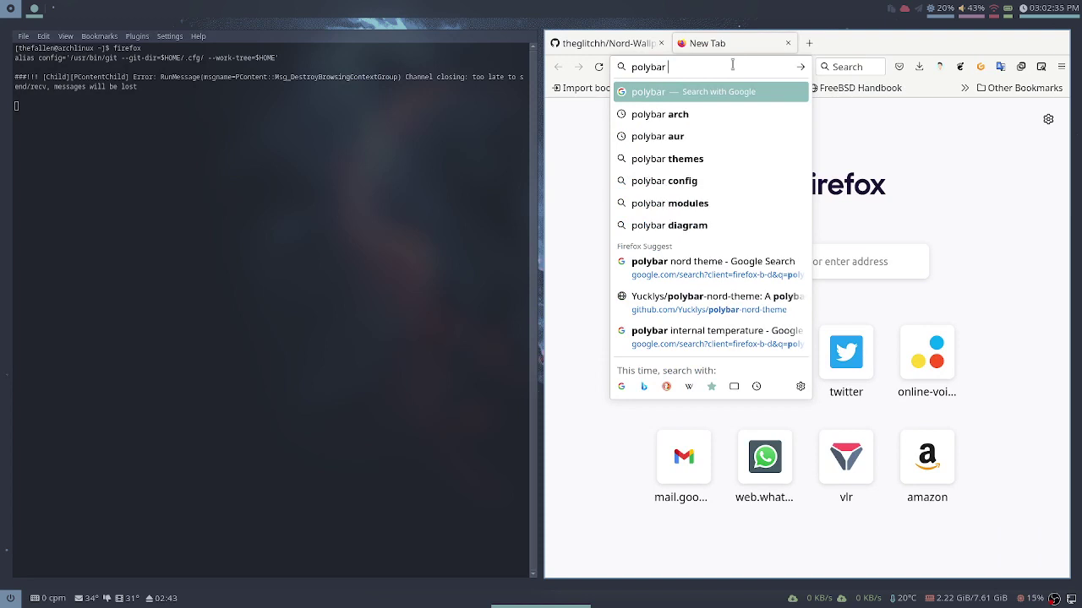
{"action": "left_click", "coordinate": [699, 297]}
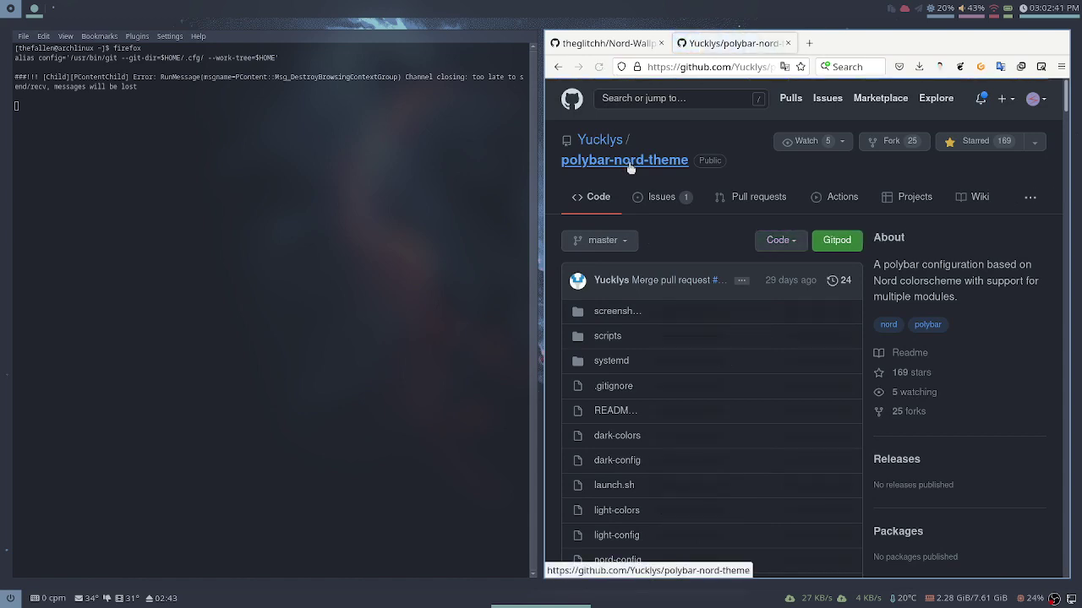
{"action": "scroll", "coordinate": [644, 268], "scroll_direction": "down", "scroll_amount": 15}
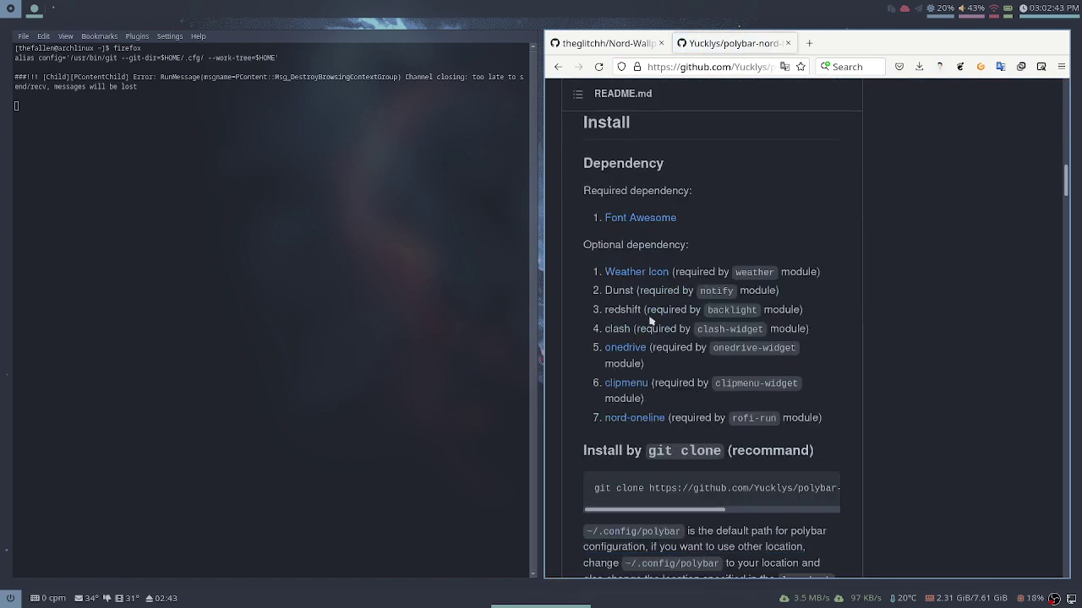
{"action": "scroll", "coordinate": [664, 386], "scroll_direction": "down", "scroll_amount": 10}
{"action": "scroll", "coordinate": [664, 386], "scroll_direction": "up", "scroll_amount": 4}
{"action": "scroll", "coordinate": [664, 387], "scroll_direction": "up", "scroll_amount": 10}
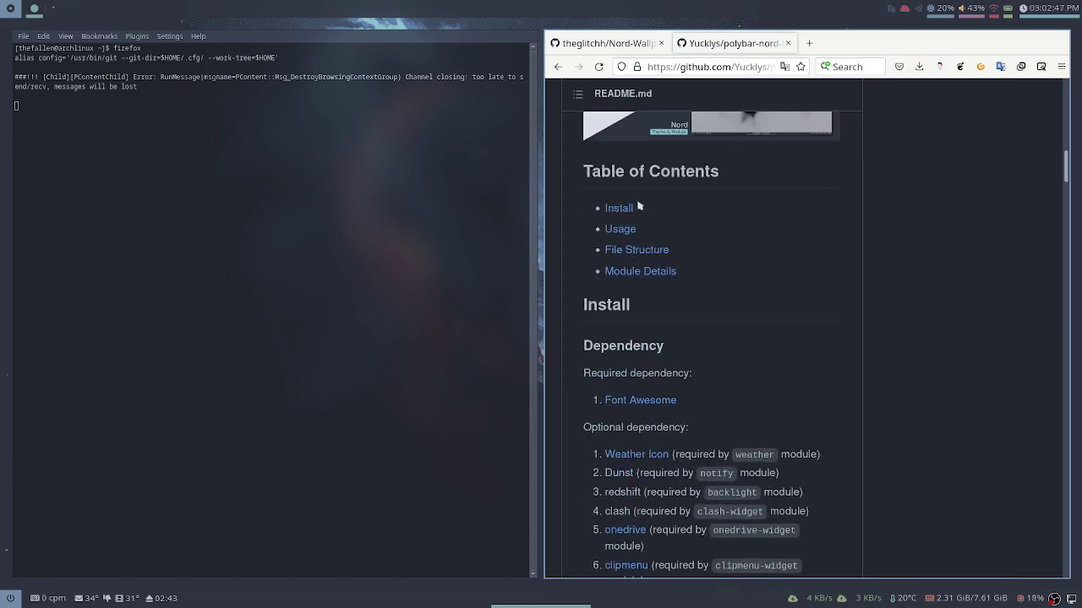
{"action": "scroll", "coordinate": [645, 466], "scroll_direction": "down", "scroll_amount": 2}
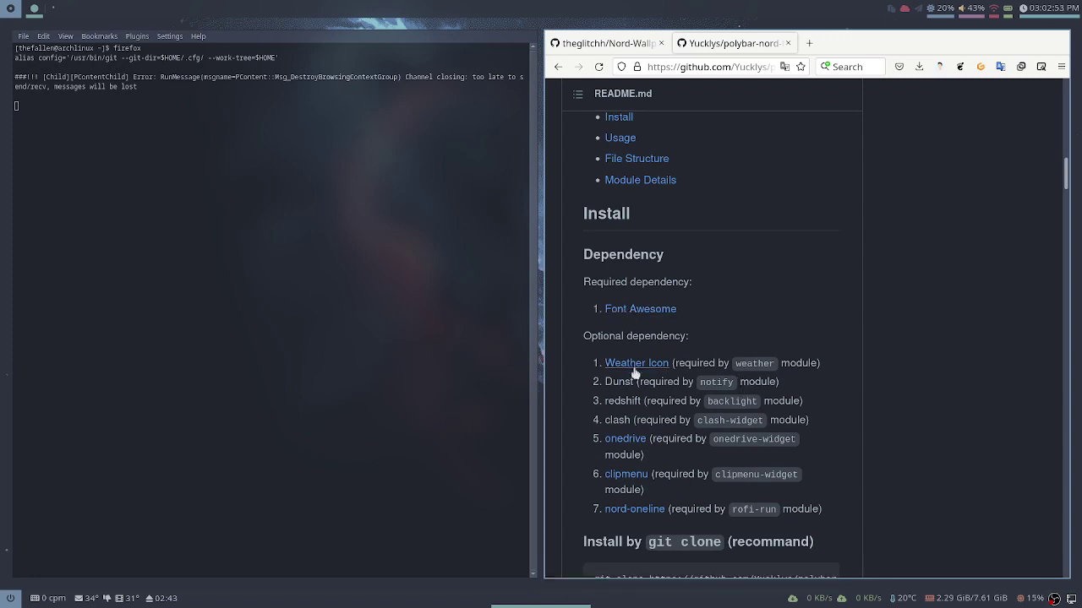
- Open a new terminal window beside the browser and show the README's git clone instructions
{"action": "left_click", "coordinate": [26, 340]}
{"action": "key", "text": "super+Return"}
{"action": "scroll", "coordinate": [637, 305], "scroll_direction": "down", "scroll_amount": 5}
{"action": "type", "text": "echo ab"}
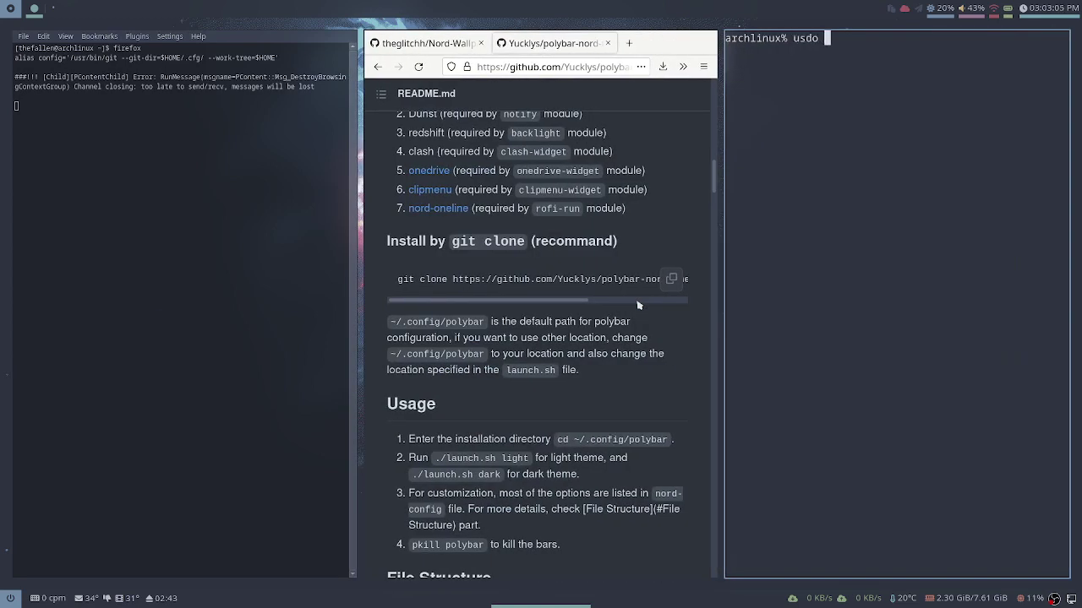
{"action": "key", "text": "BackSpace"}
{"action": "key", "text": "BackSpace"}
{"action": "key", "text": "BackSpace"}
{"action": "key", "text": "BackSpace"}
{"action": "key", "text": "BackSpace"}
{"action": "key", "text": "BackSpace"}
{"action": "key", "text": "BackSpace"}
{"action": "type", "text": "sudo pacman -S"}
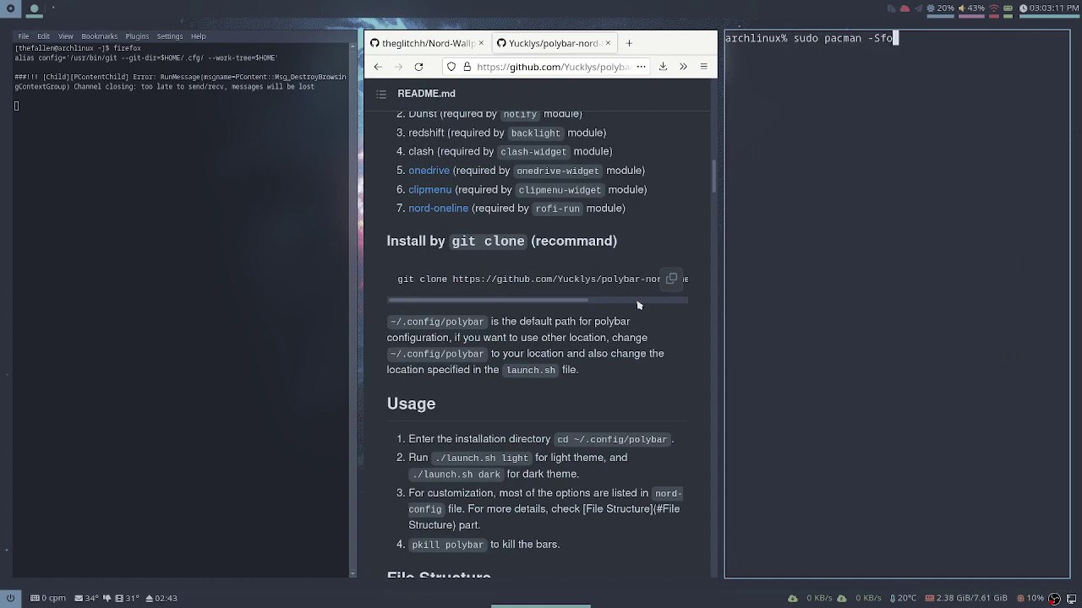
{"action": "type", "text": " font"}
{"action": "key", "text": "BackSpace"}
{"action": "key", "text": "BackSpace"}
{"action": "key", "text": "BackSpace"}
{"action": "key", "text": "BackSpace"}
{"action": "key", "text": "BackSpace"}
{"action": "key", "text": "BackSpace"}
{"action": "key", "text": "BackSpace"}
{"action": "key", "text": "BackSpace"}
{"action": "key", "text": "BackSpace"}
{"action": "key", "text": "BackSpace"}
{"action": "key", "text": "BackSpace"}
{"action": "key", "text": "BackSpace"}
{"action": "key", "text": "BackSpace"}
{"action": "key", "text": "BackSpace"}
{"action": "key", "text": "BackSpace"}
{"action": "key", "text": "BackSpace"}
{"action": "key", "text": "BackSpace"}
{"action": "key", "text": "BackSpace"}
{"action": "key", "text": "BackSpace"}
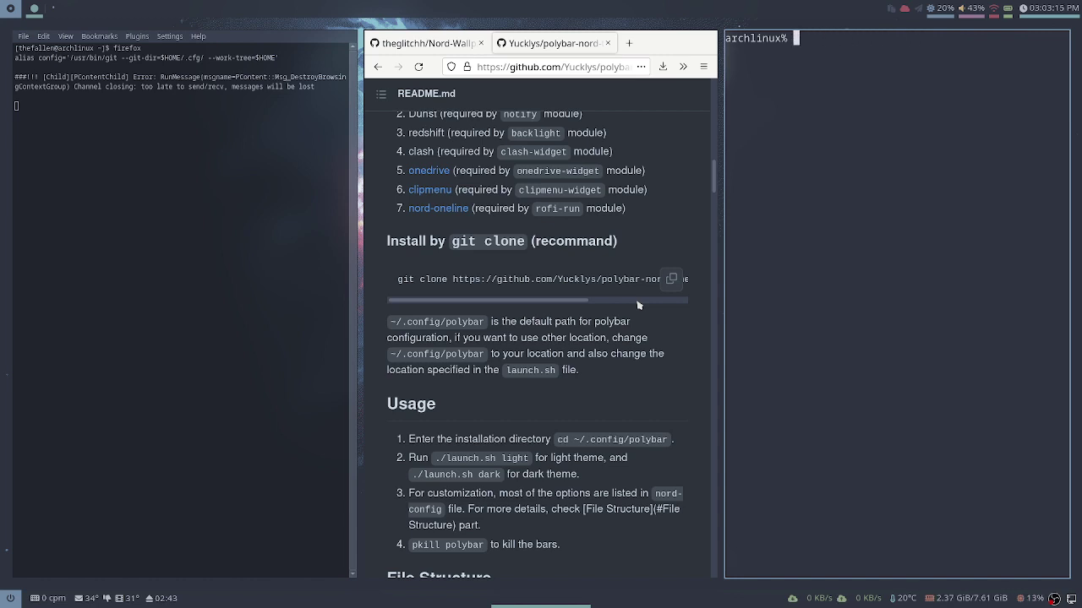
- Check the default shell with which $SHELL and list the contents of the home directory
{"action": "type", "text": "which $SHELL"}
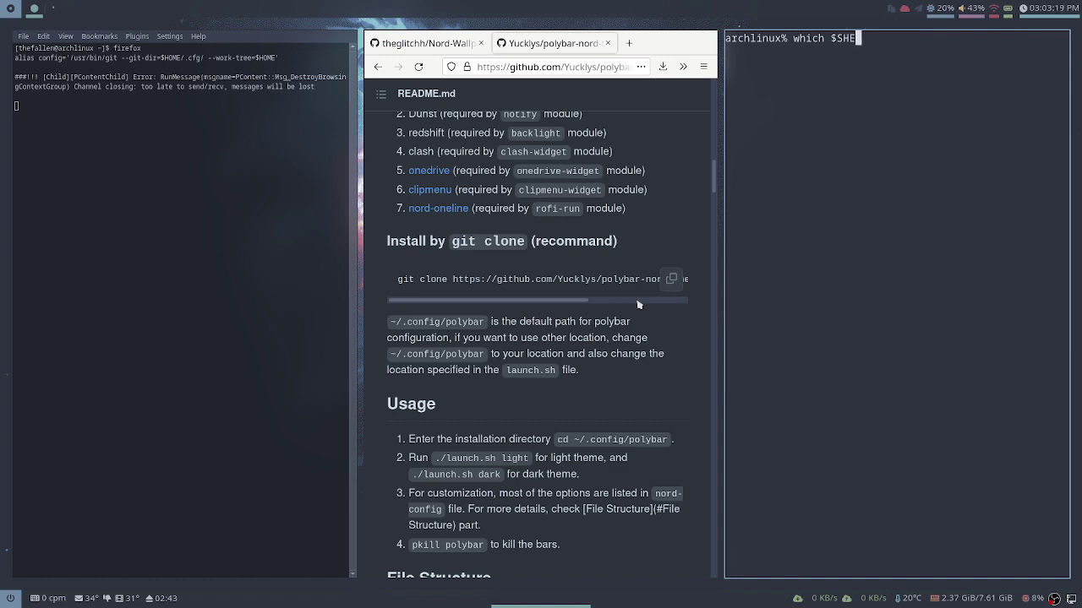
{"action": "key", "text": "Return"}
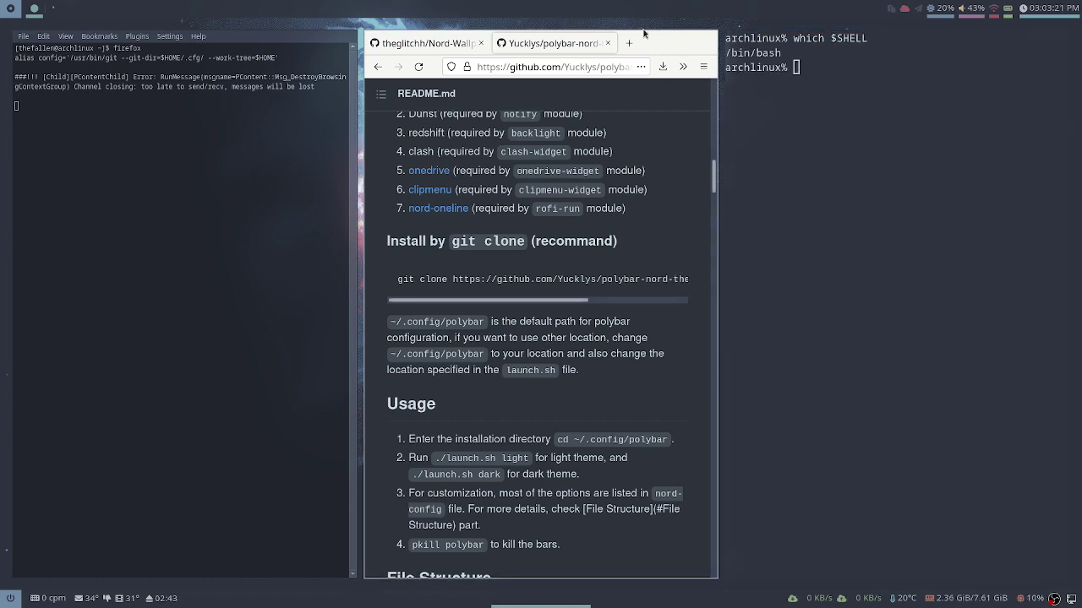
{"action": "left_click_drag", "start_coordinate": [787, 51], "coordinate": [728, 52]}
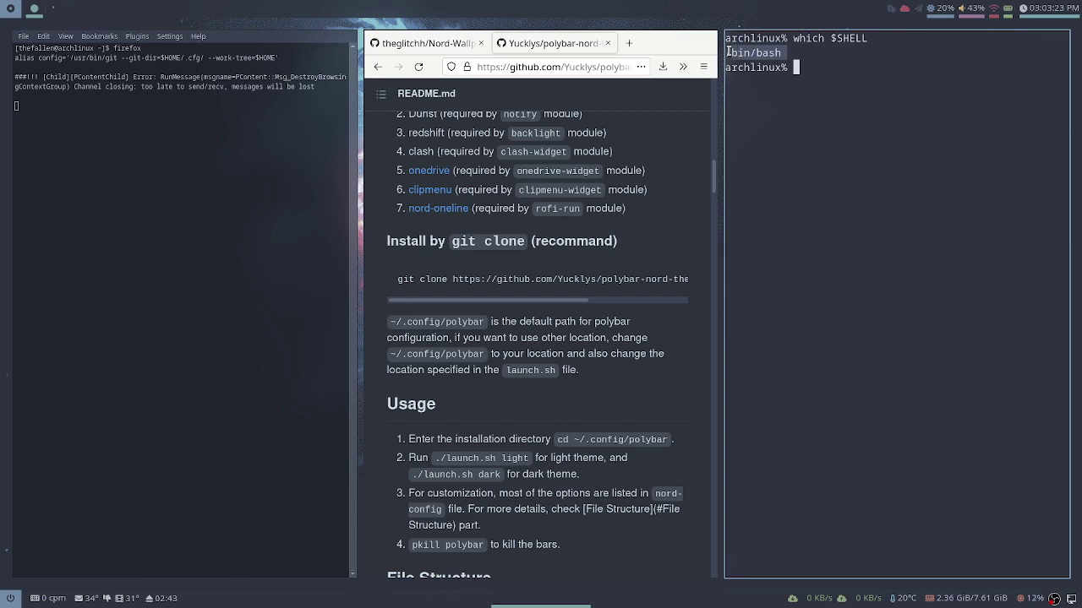
{"action": "left_click", "coordinate": [856, 64]}
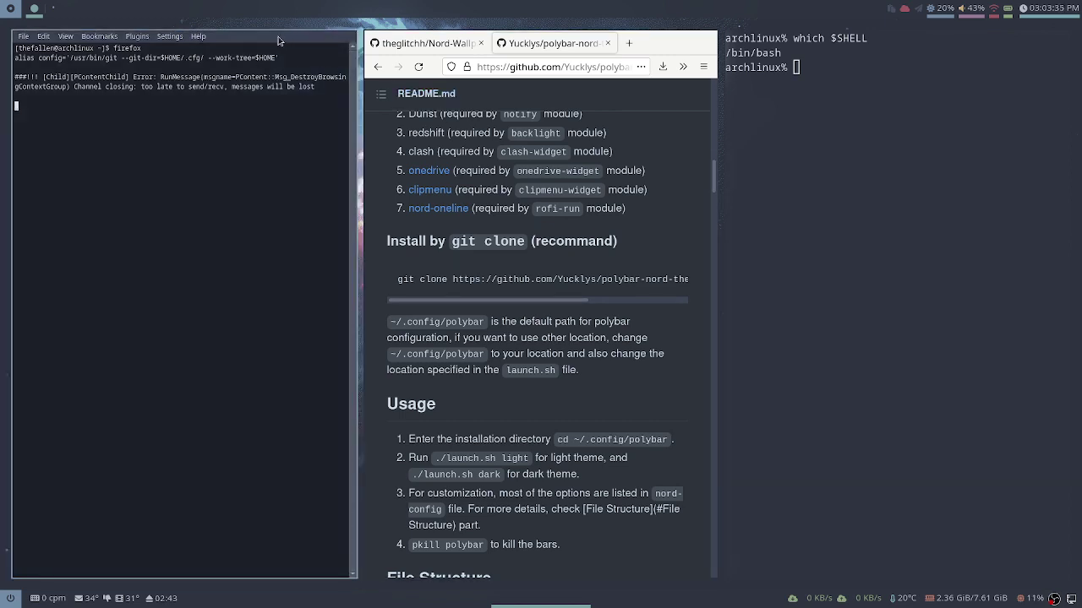
{"action": "left_click", "coordinate": [743, 72]}
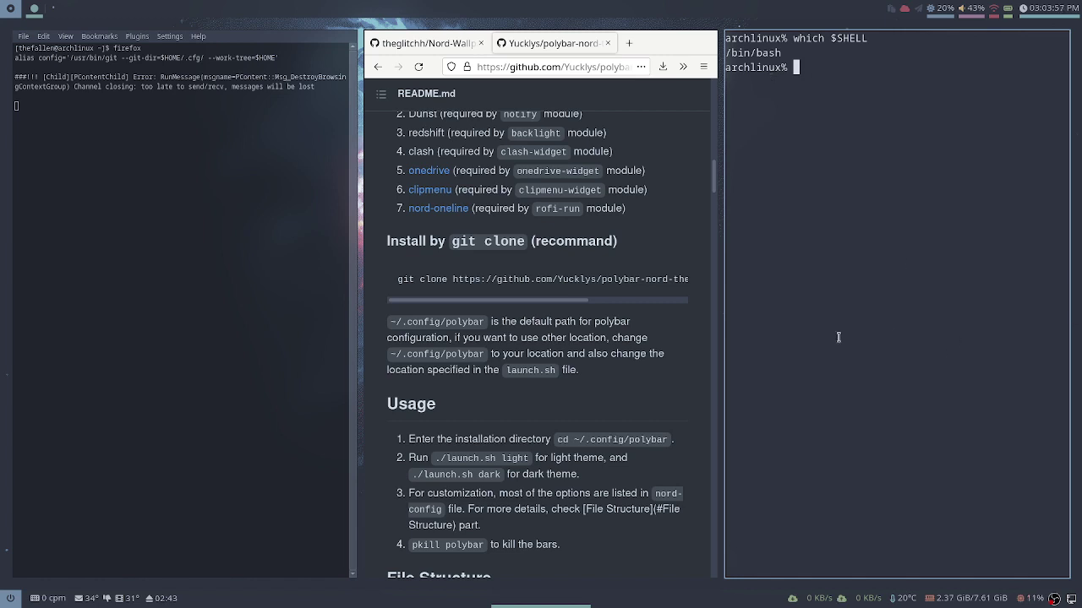
{"action": "type", "text": "ls"}
{"action": "key", "text": "Return"}
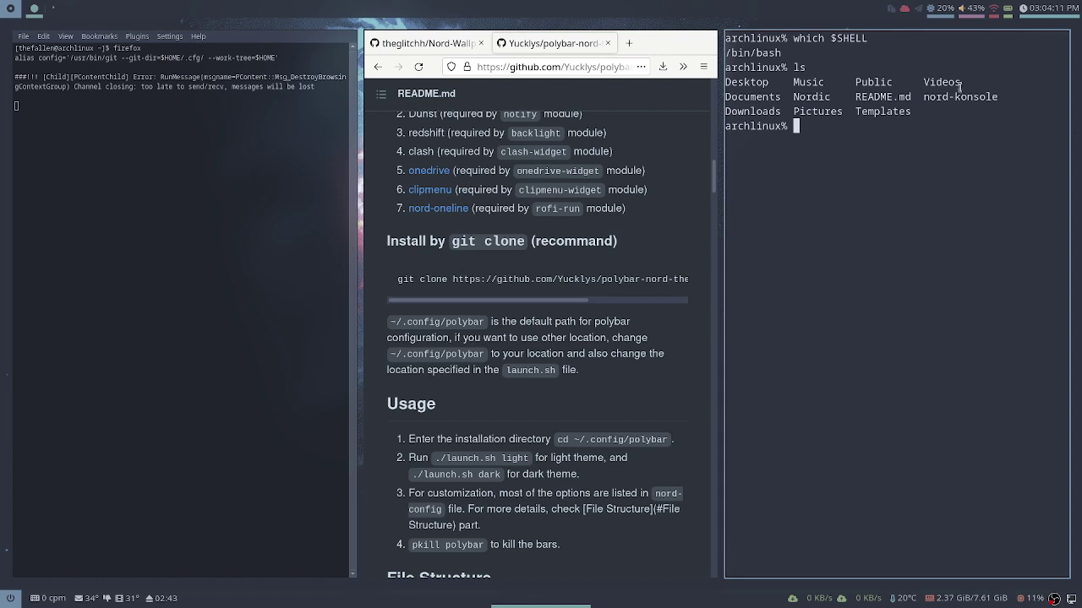
- Start installing Font Awesome with sudo pacman -S ttf-font-awesome and enter the sudo password
{"action": "scroll", "coordinate": [502, 258], "scroll_direction": "up", "scroll_amount": 3}
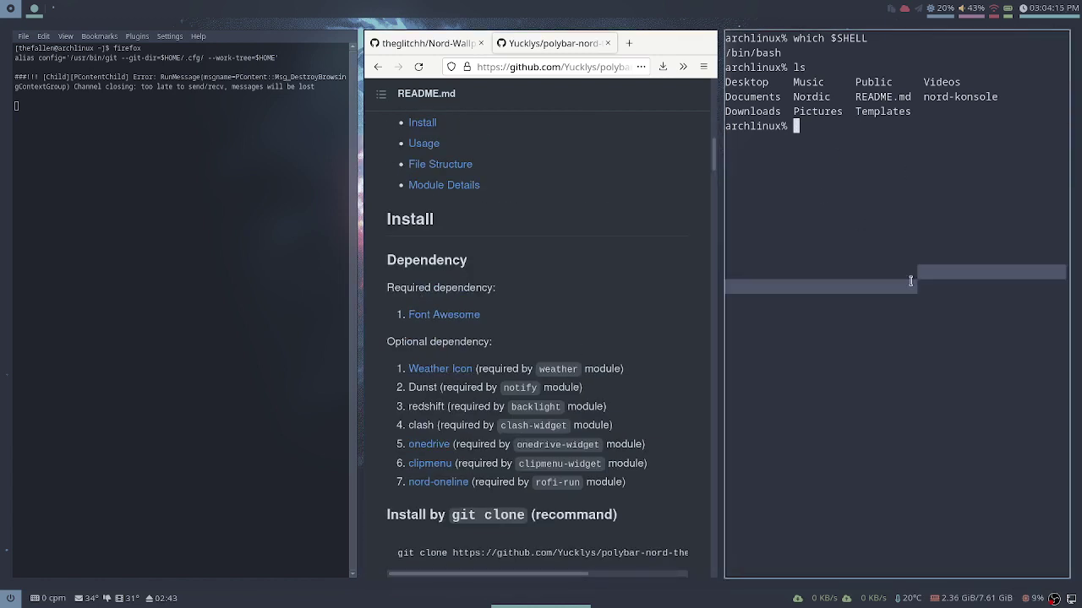
{"action": "left_click", "coordinate": [799, 209]}
{"action": "type", "text": "sudo pacman"}
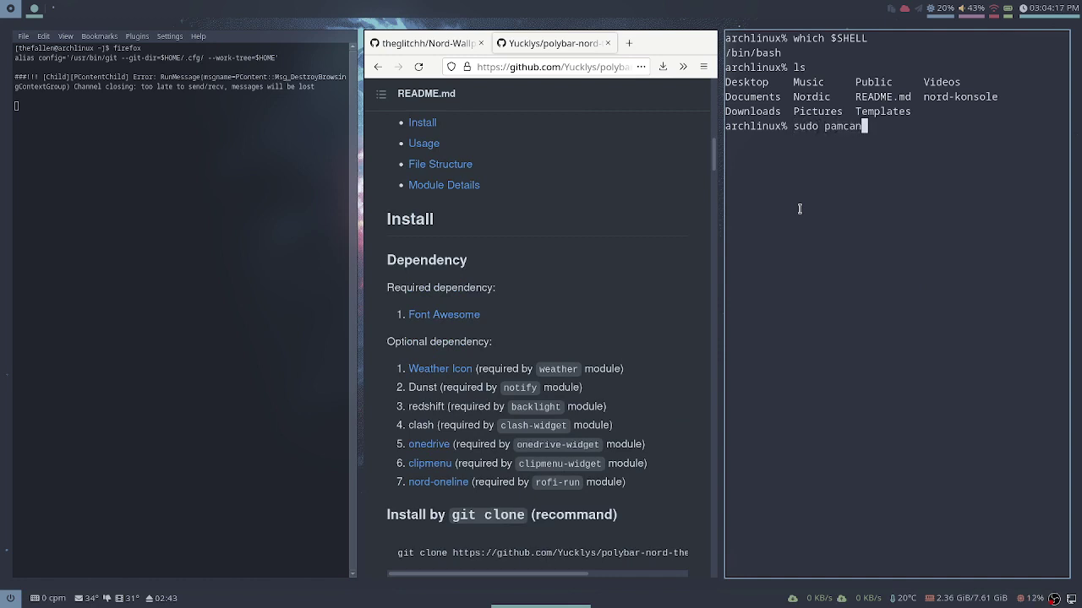
{"action": "key", "text": "BackSpace"}
{"action": "key", "text": "BackSpace"}
{"action": "key", "text": "BackSpace"}
{"action": "key", "text": "BackSpace"}
{"action": "type", "text": "cman -S fon"}
{"action": "key", "text": "BackSpace"}
{"action": "key", "text": "BackSpace"}
{"action": "key", "text": "BackSpace"}
{"action": "type", "text": "ttf-font"}
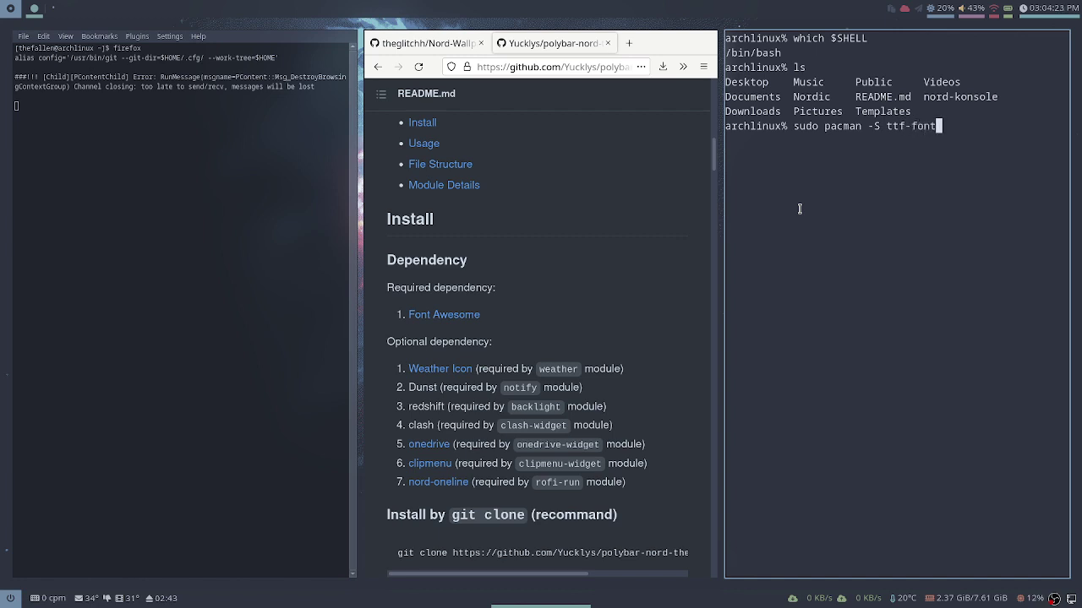
{"action": "type", "text": "-awesome"}
{"action": "key", "text": "Return"}
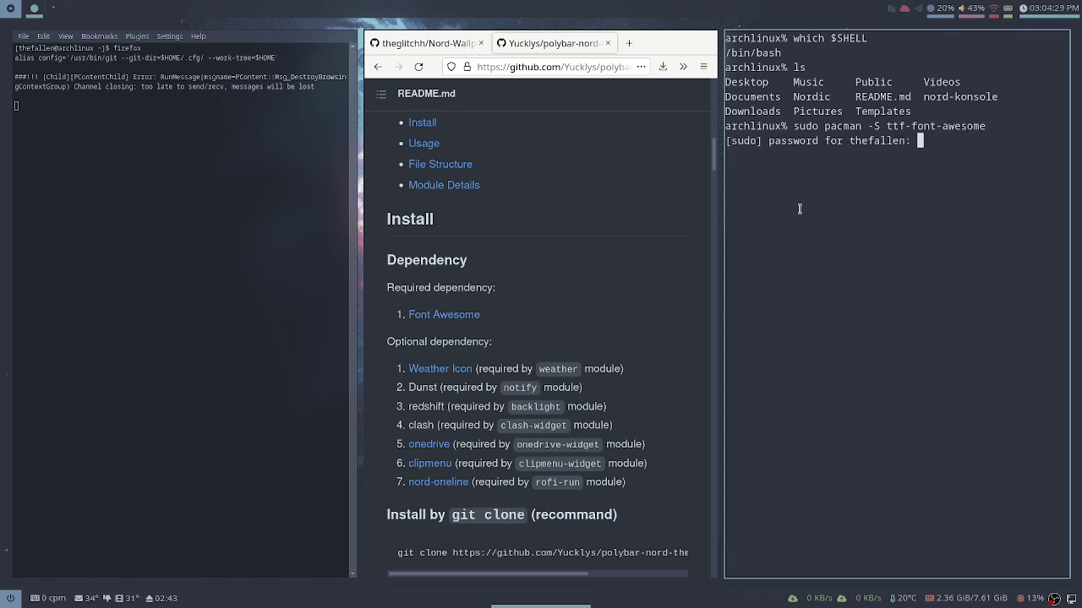
{"action": "key", "text": "Return"}
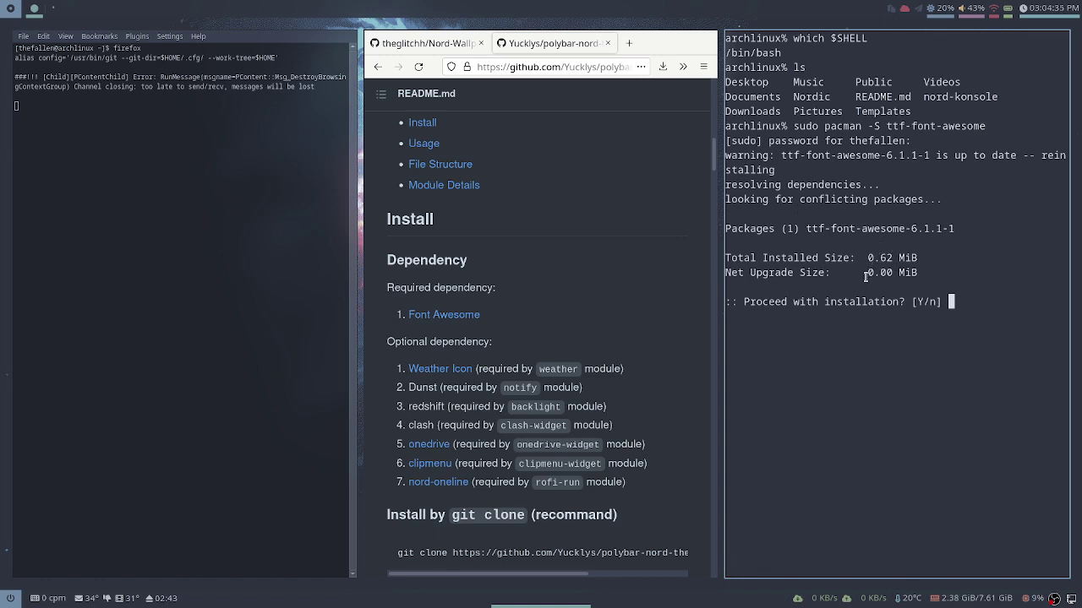
- Answer y to pacman's installation prompt so ttf-font-awesome is reinstalled
{"action": "left_click_drag", "start_coordinate": [868, 272], "coordinate": [914, 273]}
{"action": "left_click", "coordinate": [969, 328]}
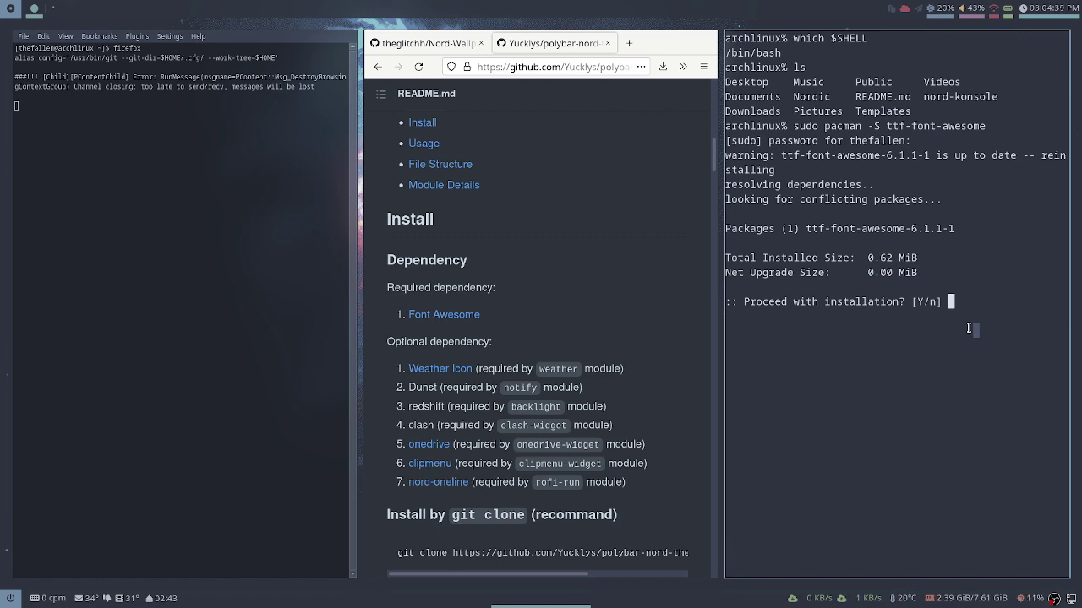
{"action": "type", "text": "n"}
{"action": "key", "text": "BackSpace"}
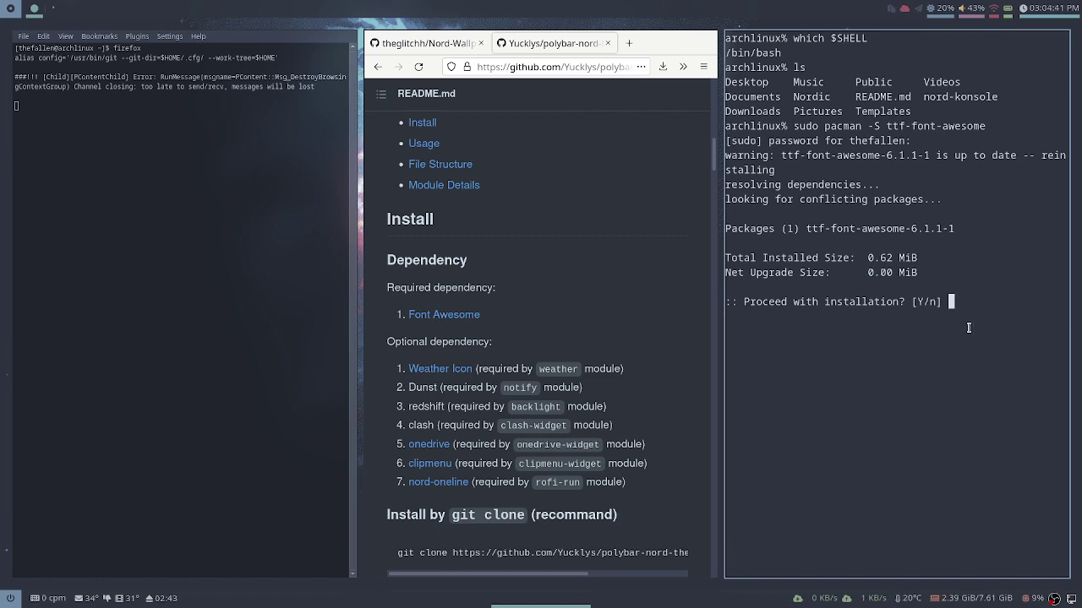
{"action": "type", "text": "y"}
{"action": "key", "text": "Return"}
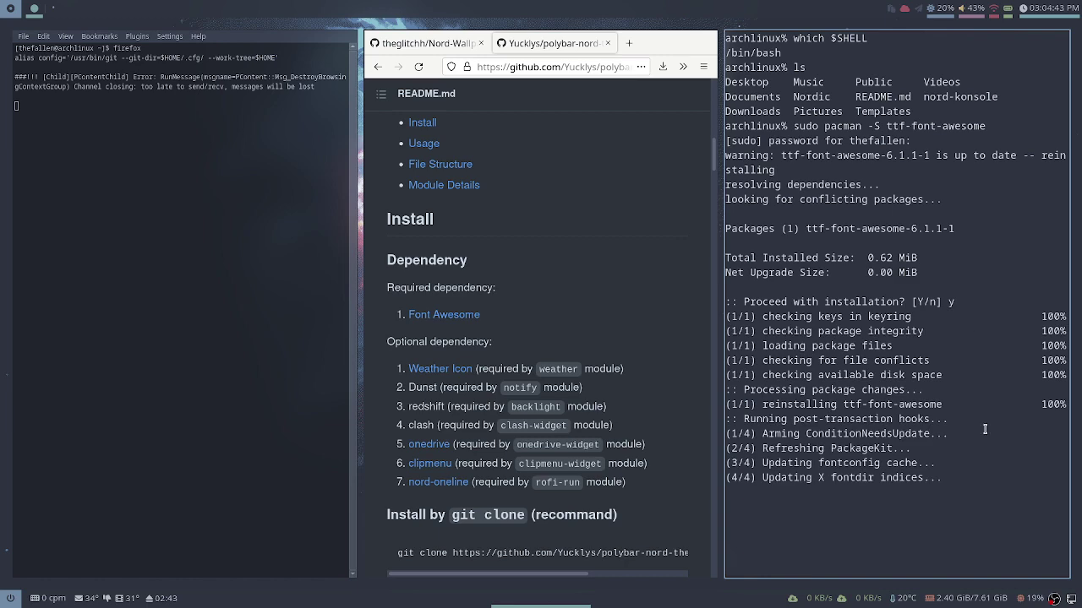
- Examine the polybar README's usage, module details and optional dependency sections
{"action": "scroll", "coordinate": [496, 371], "scroll_direction": "down", "scroll_amount": 5}
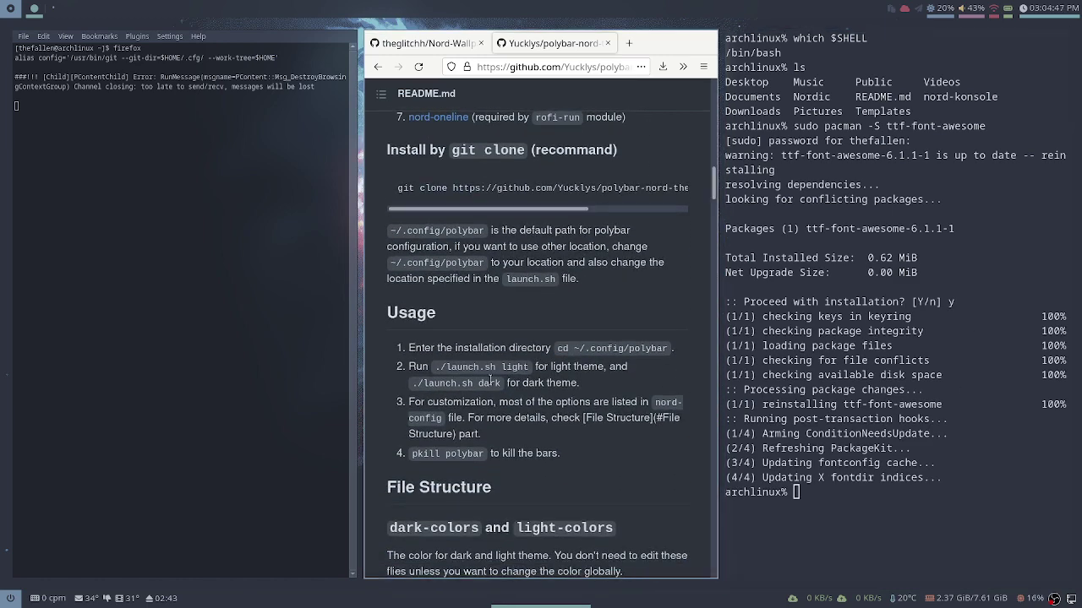
{"action": "scroll", "coordinate": [474, 371], "scroll_direction": "down", "scroll_amount": 12}
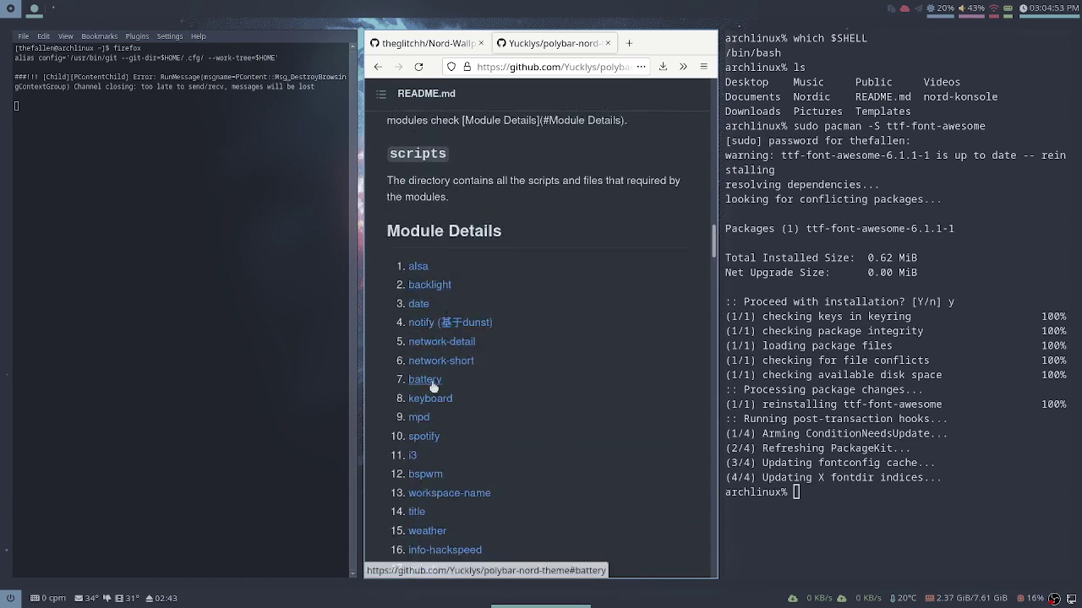
{"action": "scroll", "coordinate": [440, 355], "scroll_direction": "down", "scroll_amount": 3}
{"action": "scroll", "coordinate": [464, 321], "scroll_direction": "up", "scroll_amount": 15}
{"action": "scroll", "coordinate": [464, 321], "scroll_direction": "up", "scroll_amount": 10}
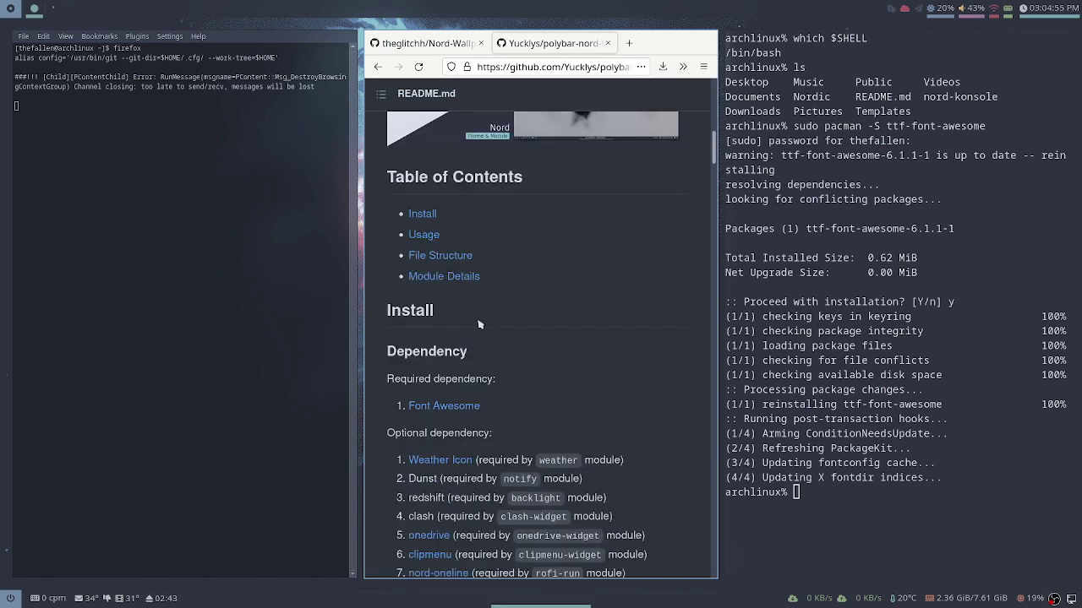
{"action": "scroll", "coordinate": [442, 433], "scroll_direction": "down", "scroll_amount": 3}
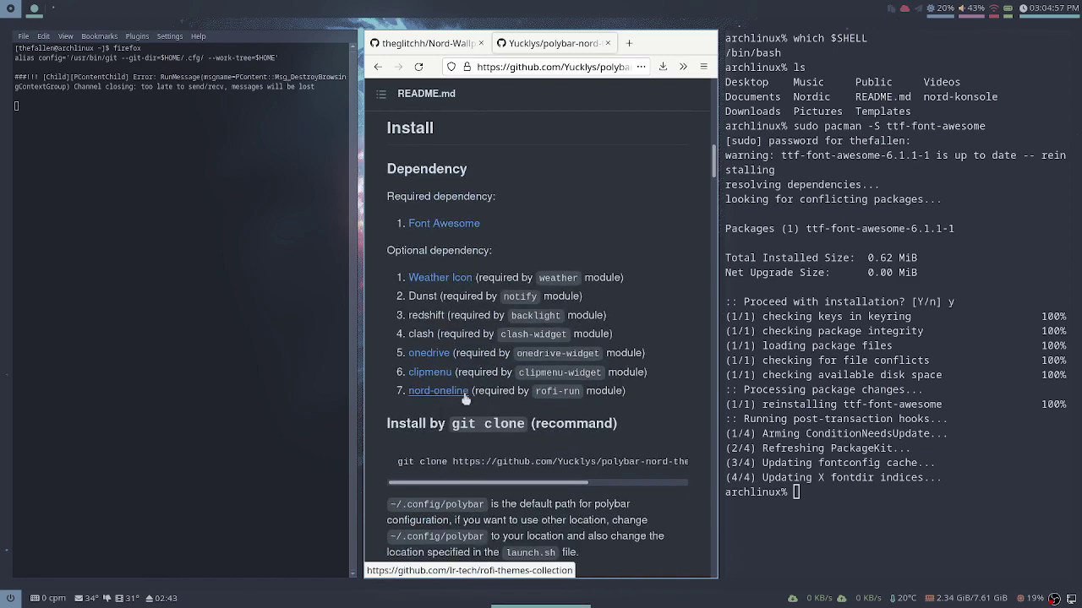
- Open the nord-oneline dependency's repository and copy the git clone command from its Installing themes instructions
{"action": "left_click", "coordinate": [438, 392]}
{"action": "scroll", "coordinate": [515, 397], "scroll_direction": "down", "scroll_amount": 15}
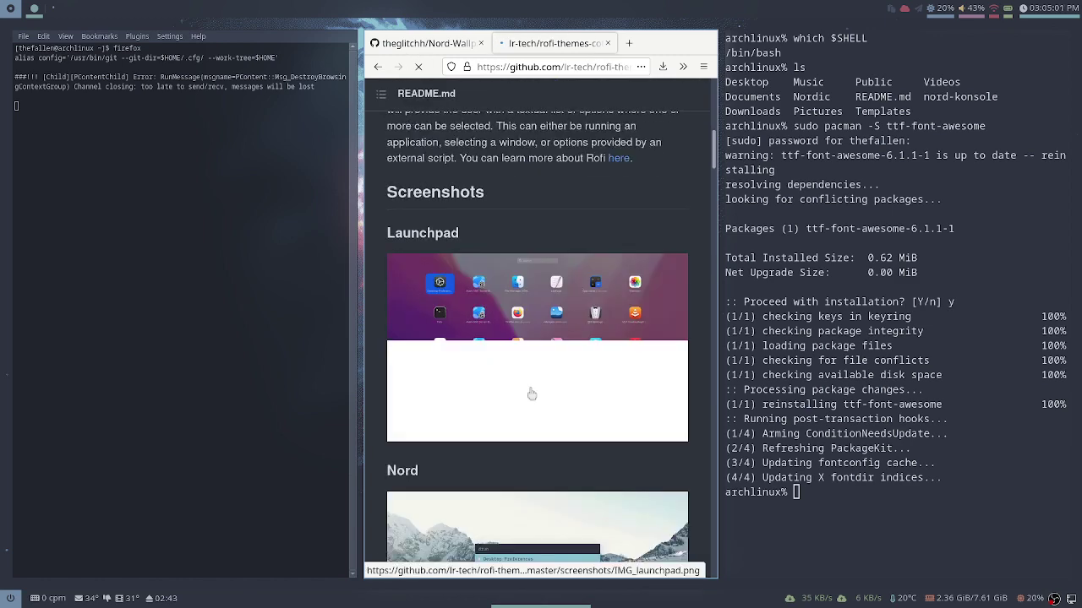
{"action": "scroll", "coordinate": [512, 411], "scroll_direction": "down", "scroll_amount": 10}
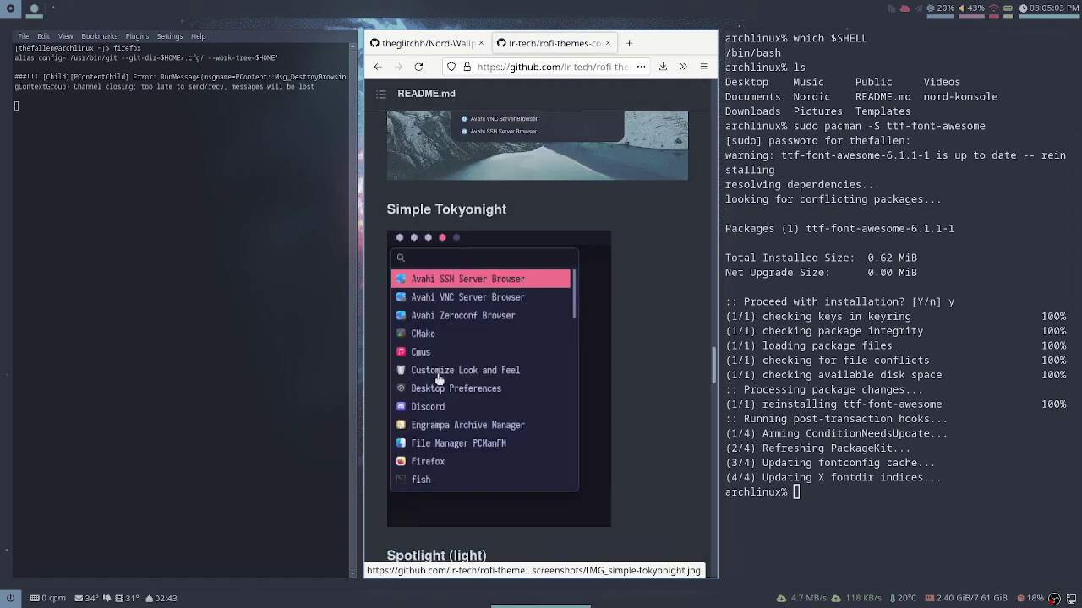
{"action": "scroll", "coordinate": [444, 385], "scroll_direction": "down", "scroll_amount": 15}
{"action": "scroll", "coordinate": [541, 410], "scroll_direction": "up", "scroll_amount": 5}
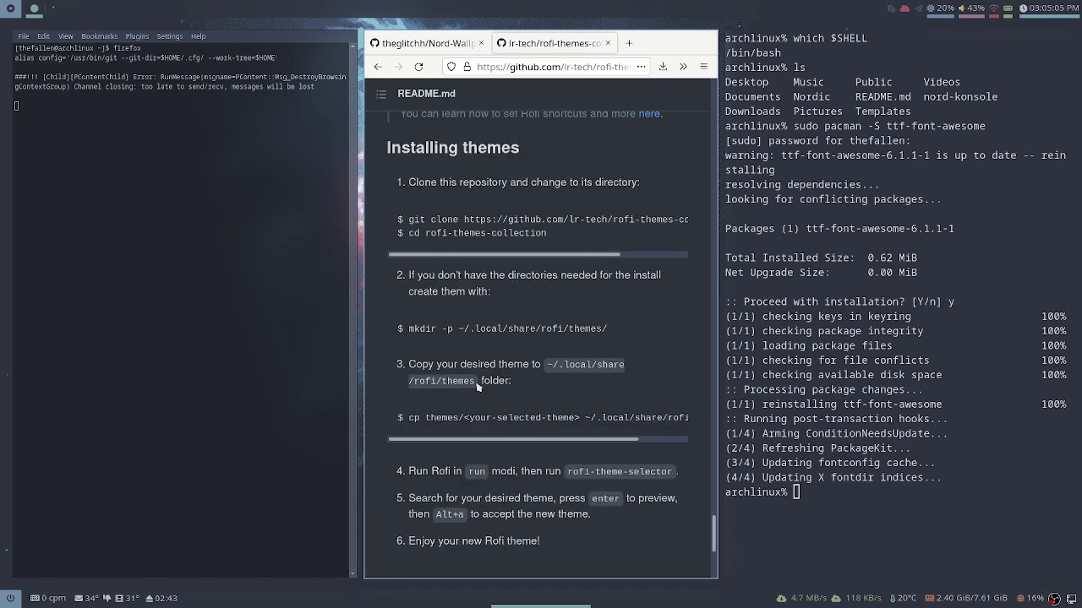
{"action": "scroll", "coordinate": [410, 406], "scroll_direction": "up", "scroll_amount": 4}
{"action": "left_click_drag", "start_coordinate": [410, 398], "coordinate": [709, 407]}
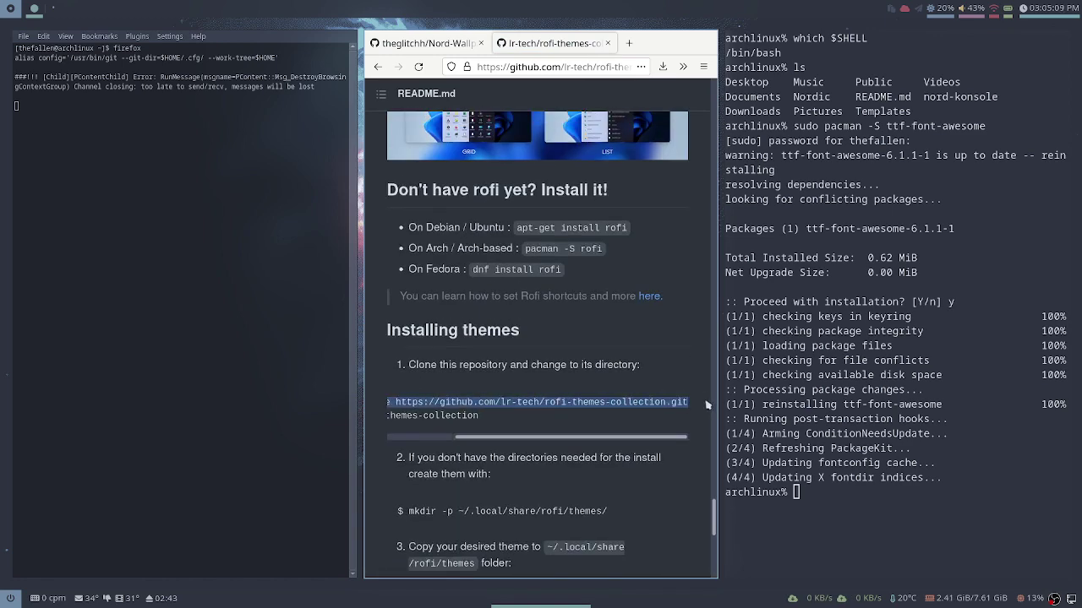
{"action": "right_click", "coordinate": [655, 393]}
{"action": "left_click", "coordinate": [676, 404]}
- Look through the theme screenshots in the rofi-themes-collection README
{"action": "left_click", "coordinate": [497, 67]}
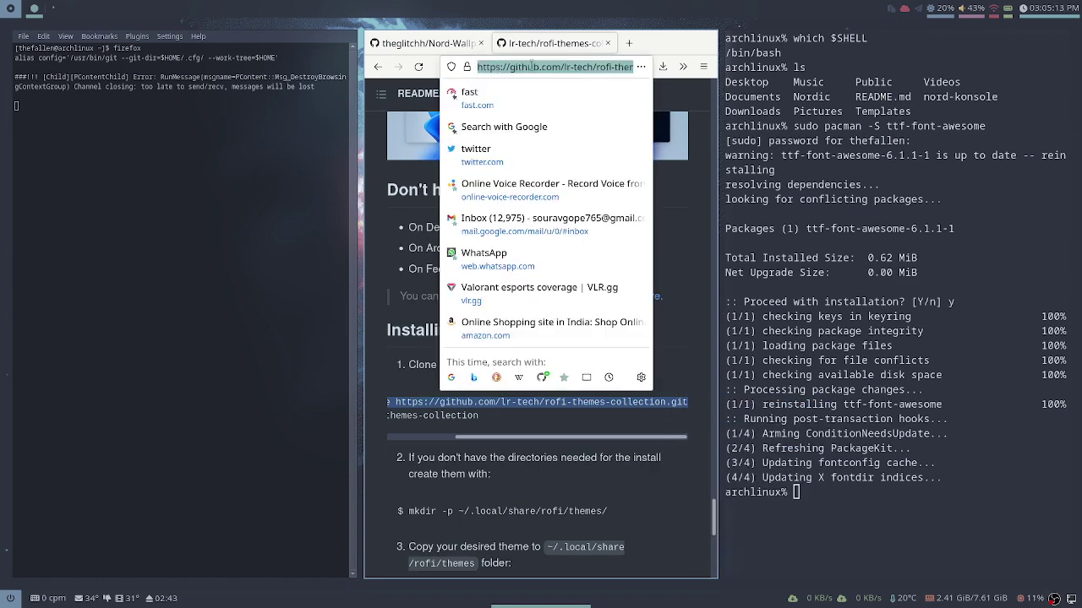
{"action": "scroll", "coordinate": [649, 189], "scroll_direction": "down", "scroll_amount": 10}
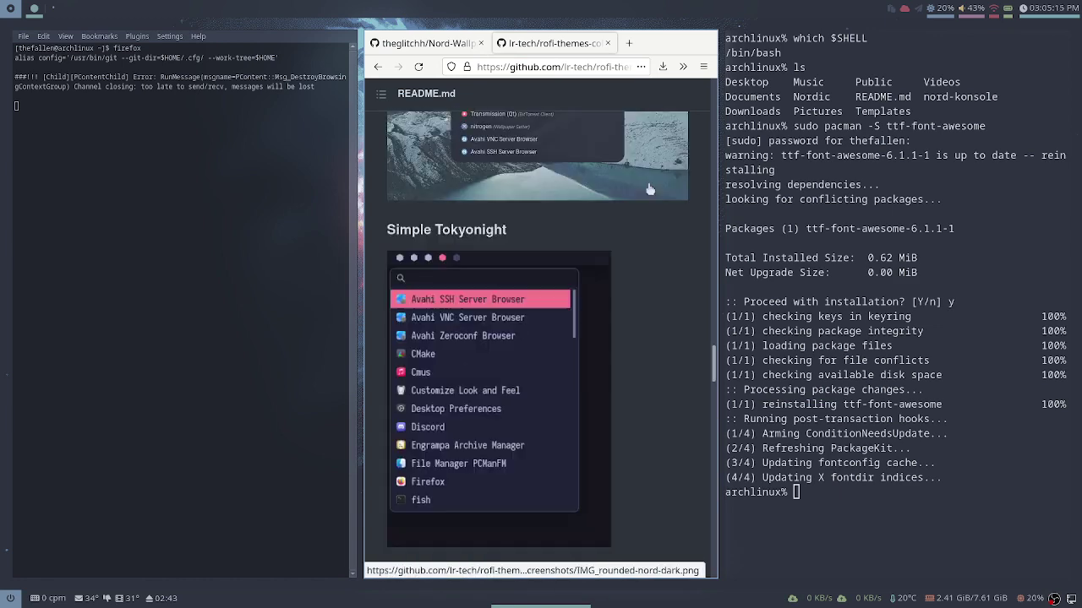
{"action": "scroll", "coordinate": [649, 189], "scroll_direction": "up", "scroll_amount": 15}
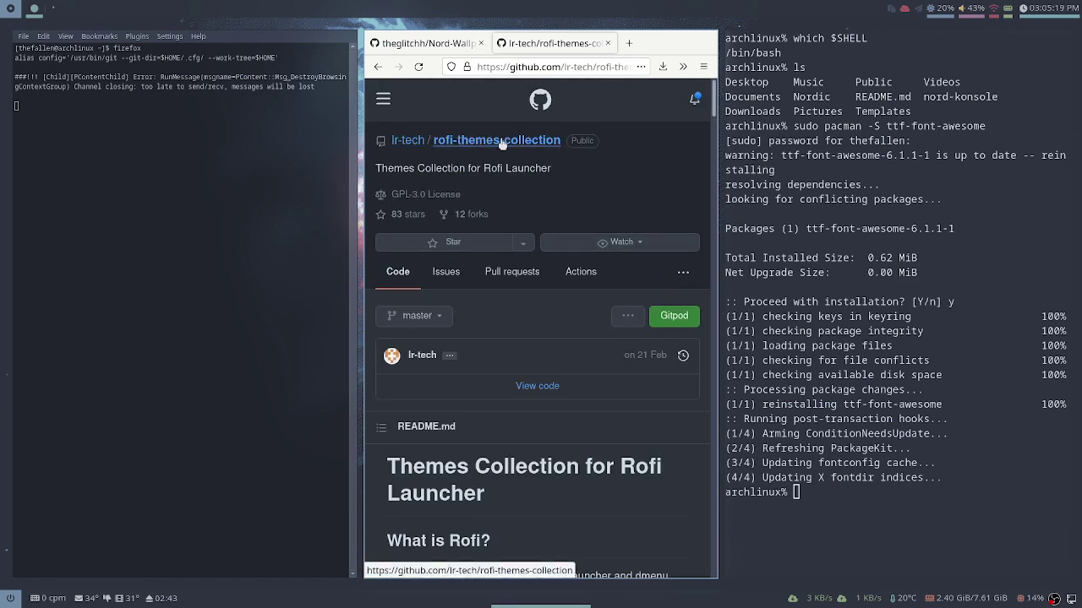
{"action": "scroll", "coordinate": [470, 366], "scroll_direction": "down", "scroll_amount": 10}
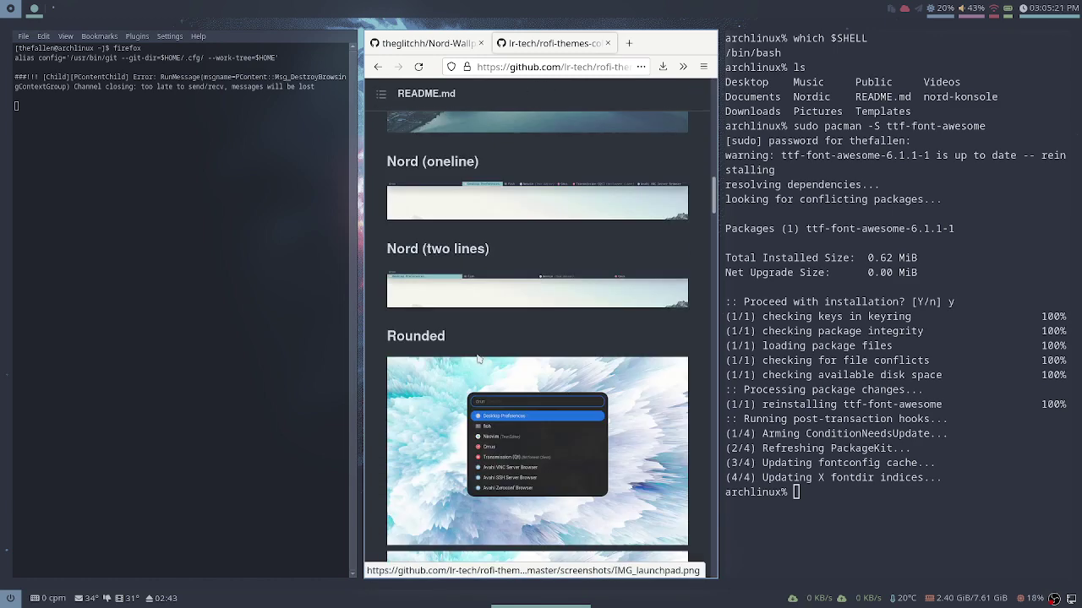
{"action": "scroll", "coordinate": [469, 365], "scroll_direction": "down", "scroll_amount": 5}
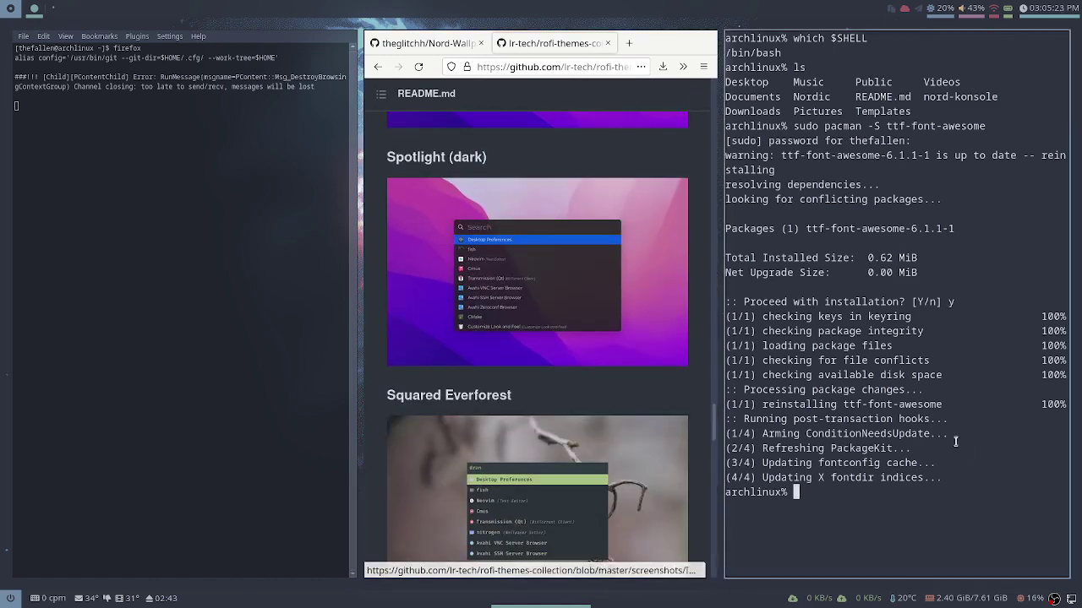
{"action": "left_click", "coordinate": [946, 445]}
{"action": "type", "text": "git clo"}
{"action": "key", "text": "BackSpace"}
{"action": "key", "text": "BackSpace"}
{"action": "key", "text": "BackSpace"}
{"action": "key", "text": "BackSpace"}
{"action": "key", "text": "BackSpace"}
{"action": "key", "text": "BackSpace"}
{"action": "key", "text": "BackSpace"}
{"action": "key", "text": "ctrl+shift+v"}
{"action": "key", "text": "Return"}
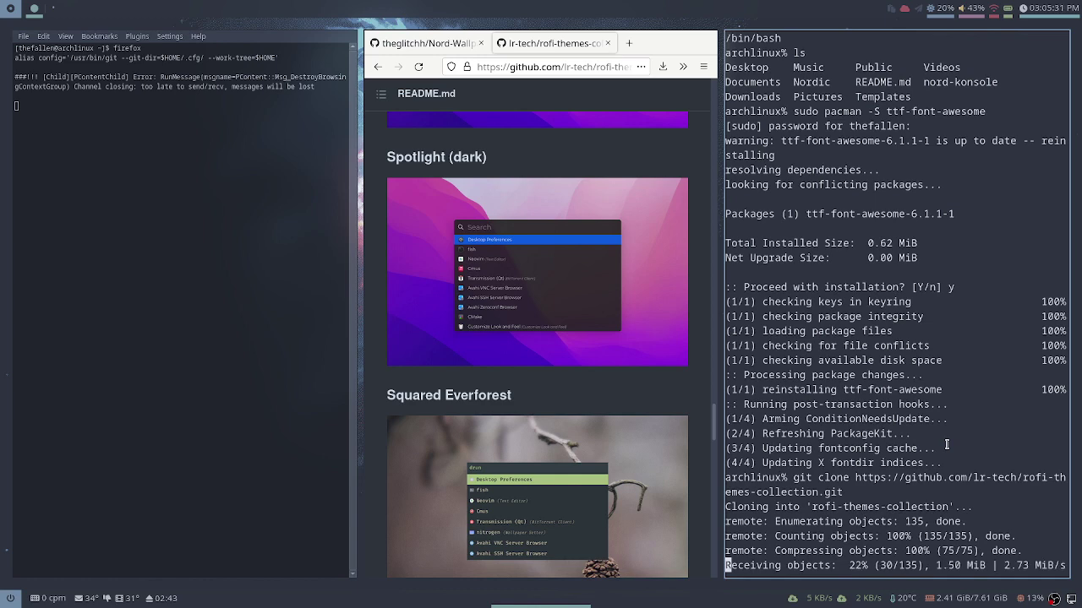
{"action": "type", "text": "cd "}
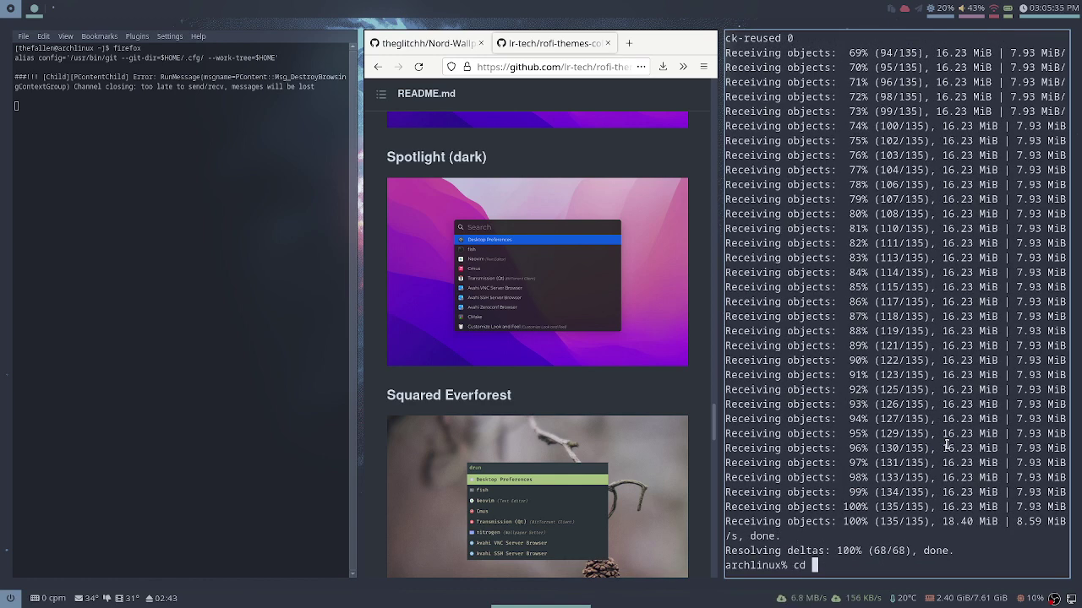
{"action": "type", "text": "nord-konsole/"}
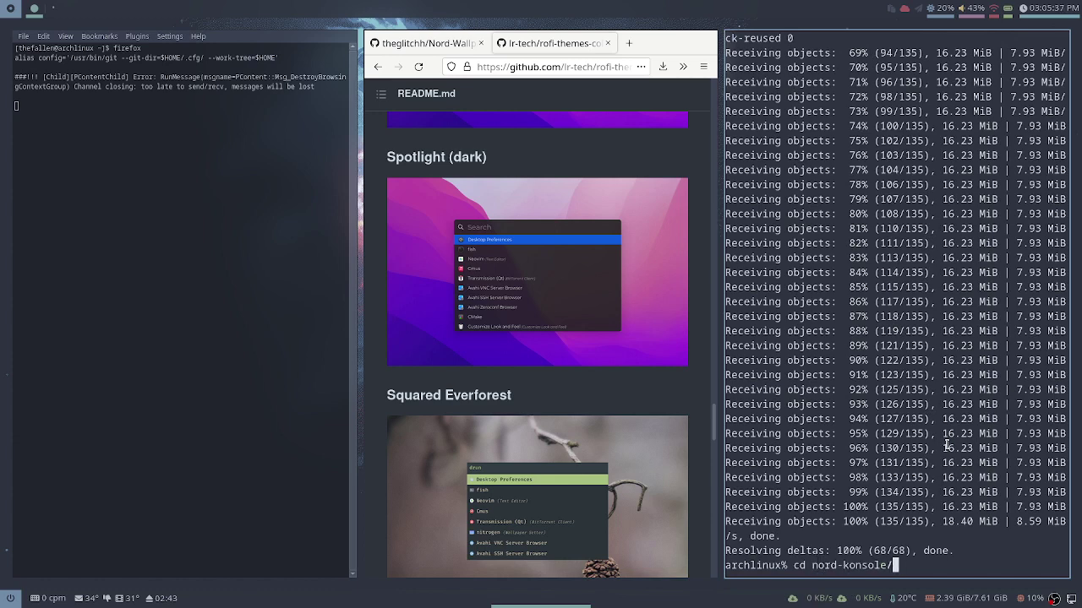
{"action": "key", "text": "Tab"}
{"action": "key", "text": "BackSpace"}
{"action": "key", "text": "BackSpace"}
{"action": "key", "text": "BackSpace"}
{"action": "key", "text": "BackSpace"}
{"action": "key", "text": "BackSpace"}
{"action": "key", "text": "BackSpace"}
{"action": "key", "text": "BackSpace"}
{"action": "key", "text": "BackSpace"}
{"action": "key", "text": "BackSpace"}
{"action": "key", "text": "BackSpace"}
{"action": "key", "text": "BackSpace"}
{"action": "key", "text": "BackSpace"}
{"action": "key", "text": "BackSpace"}
{"action": "key", "text": "BackSpace"}
{"action": "key", "text": "BackSpace"}
{"action": "key", "text": "BackSpace"}
- List the home directory, change into rofi-themes-collection and list its contents
{"action": "type", "text": "ls"}
{"action": "key", "text": "Return"}
{"action": "type", "text": "cd ro"}
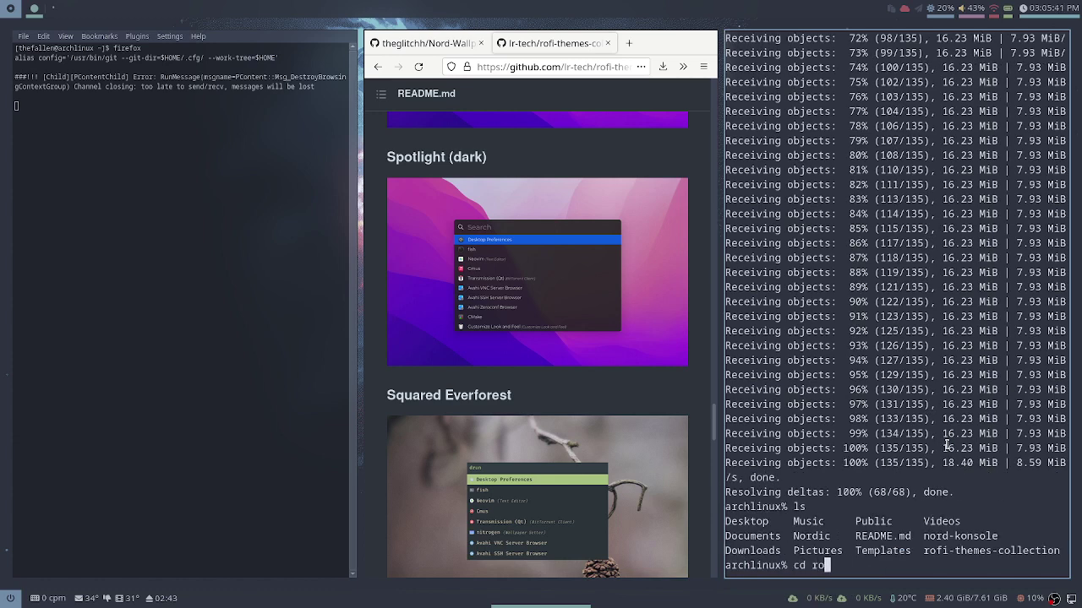
{"action": "key", "text": "Tab"}
{"action": "key", "text": "Return"}
{"action": "type", "text": "ls"}
{"action": "key", "text": "Return"}
- Create the rofi themes folder by running the README's mkdir -p ~/.local/share/rofi/themes/ command
{"action": "type", "text": "cp"}
{"action": "scroll", "coordinate": [521, 375], "scroll_direction": "down", "scroll_amount": 5}
{"action": "scroll", "coordinate": [521, 375], "scroll_direction": "down", "scroll_amount": 15}
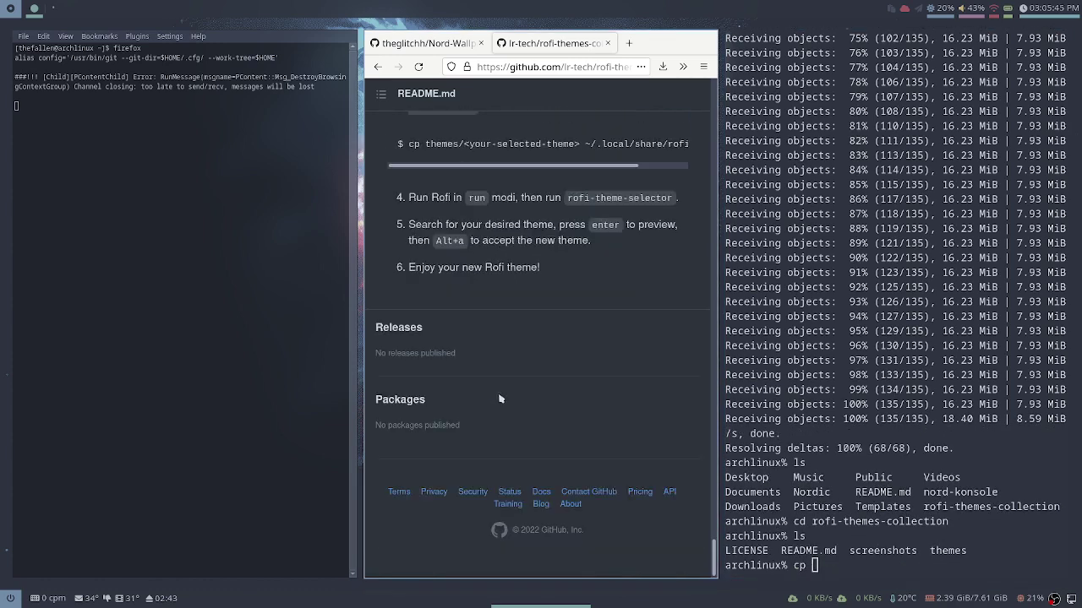
{"action": "scroll", "coordinate": [402, 322], "scroll_direction": "up", "scroll_amount": 4}
{"action": "left_click_drag", "start_coordinate": [407, 327], "coordinate": [697, 327]}
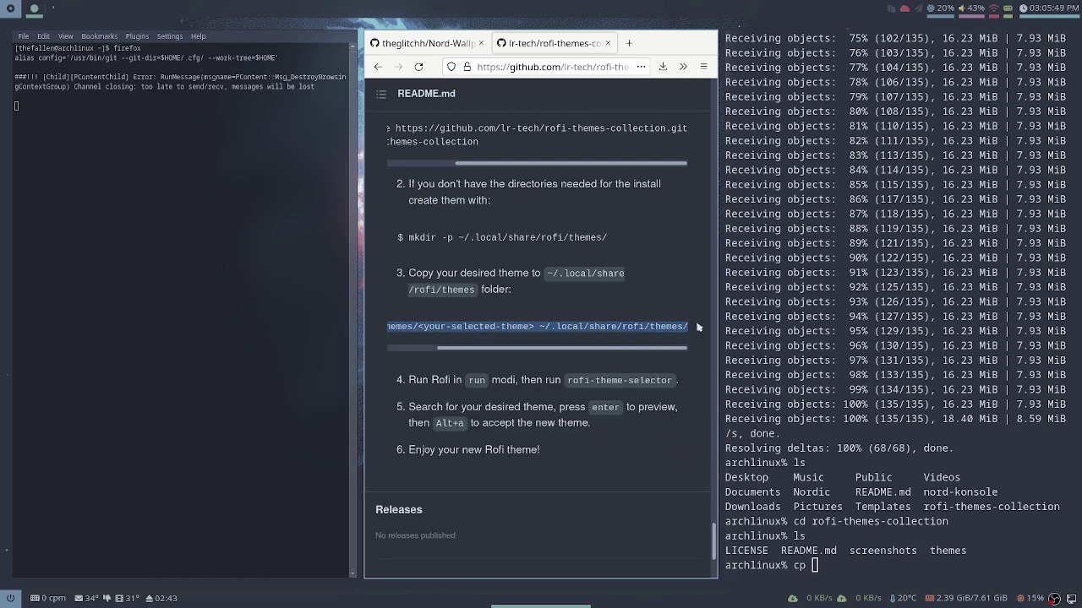
{"action": "left_click_drag", "start_coordinate": [408, 239], "coordinate": [606, 238]}
{"action": "right_click", "coordinate": [573, 228]}
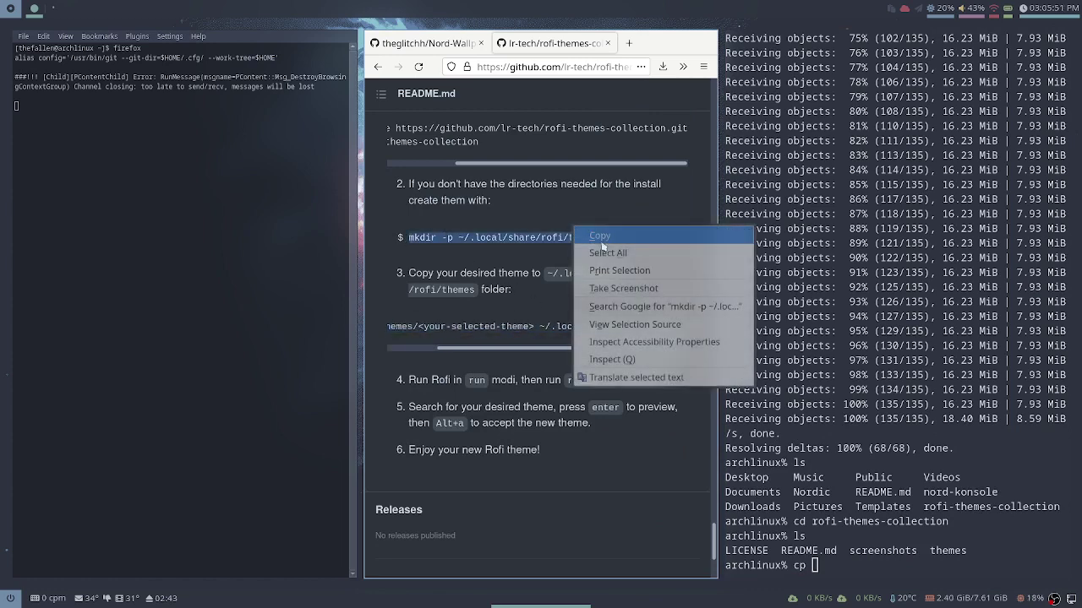
{"action": "left_click", "coordinate": [605, 240]}
{"action": "key", "text": "BackSpace"}
{"action": "key", "text": "BackSpace"}
{"action": "key", "text": "BackSpace"}
{"action": "key", "text": "ctrl+shift+v"}
{"action": "key", "text": "Return"}
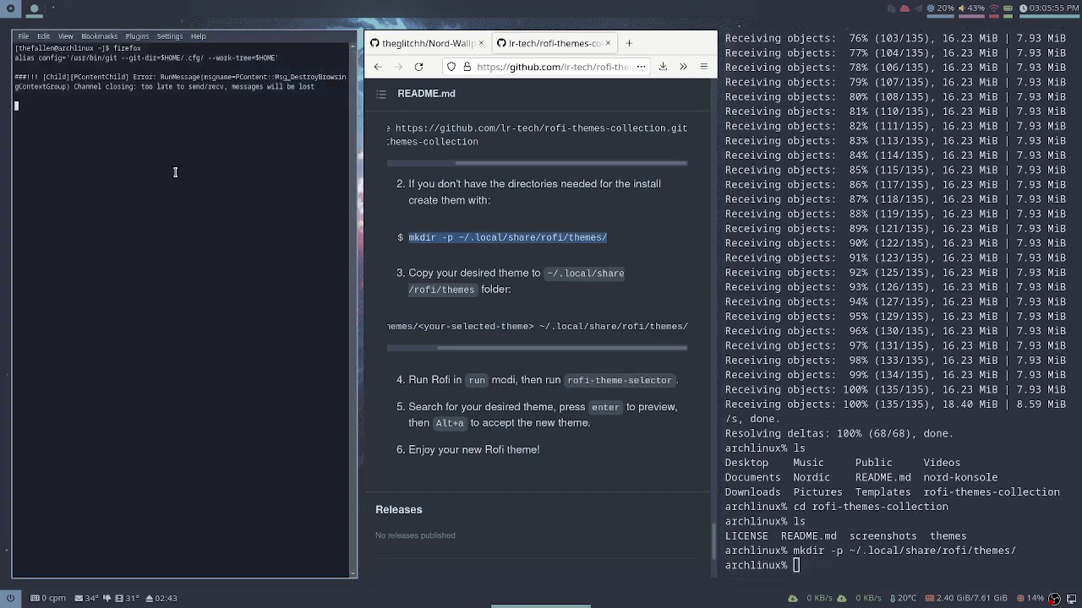
- Copy the README's theme-copying cp command into the terminal prompt without running it
{"action": "left_click_drag", "start_coordinate": [392, 327], "coordinate": [687, 326]}
{"action": "right_click", "coordinate": [391, 323]}
{"action": "left_click", "coordinate": [416, 335]}
{"action": "key", "text": "ctrl+shift+v"}
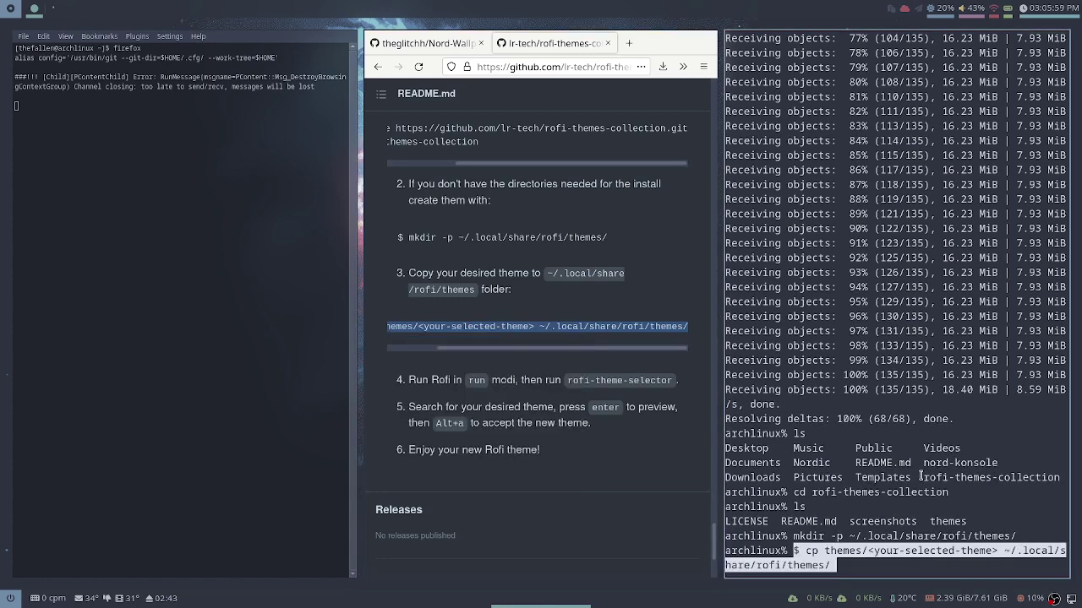
- Replace the <your-selected-theme> placeholder with * and try to run $ cp themes/* ~/.local/share/rofi/themes/
{"action": "key", "text": "Left"}
{"action": "key", "text": "Left"}
{"action": "key", "text": "Left"}
{"action": "key", "text": "Left"}
{"action": "key", "text": "Left"}
{"action": "key", "text": "Left"}
{"action": "key", "text": "Left"}
{"action": "key", "text": "Left"}
{"action": "key", "text": "Left"}
{"action": "key", "text": "Left"}
{"action": "key", "text": "Left"}
{"action": "key", "text": "Left"}
{"action": "key", "text": "Left"}
{"action": "key", "text": "Left"}
{"action": "key", "text": "Left"}
{"action": "key", "text": "Left"}
{"action": "key", "text": "Left"}
{"action": "key", "text": "Left"}
{"action": "key", "text": "Left"}
{"action": "key", "text": "Left"}
{"action": "key", "text": "Left"}
{"action": "key", "text": "Left"}
{"action": "key", "text": "Left"}
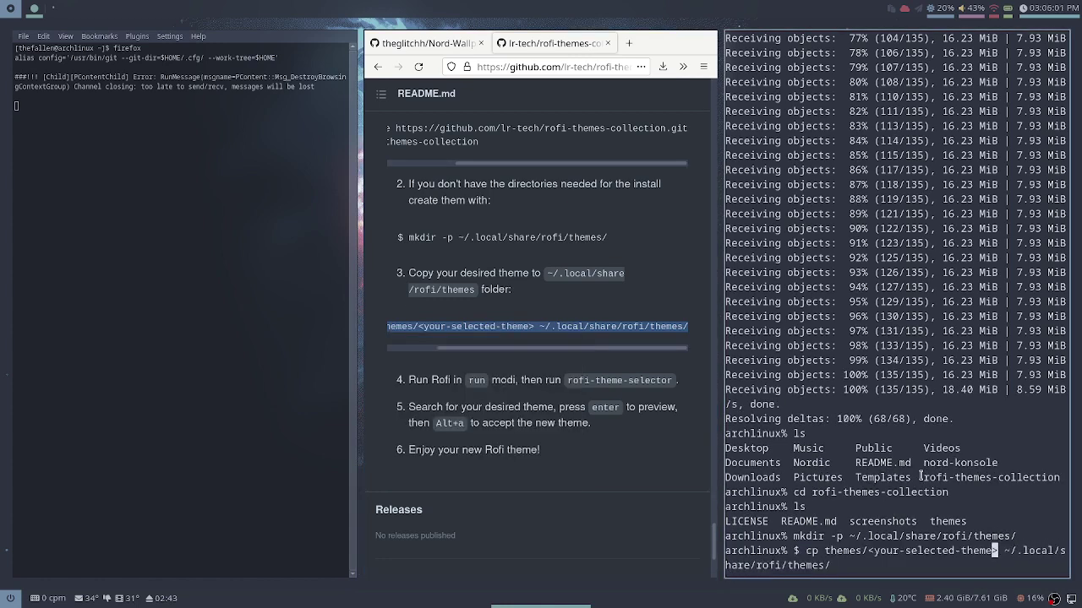
{"action": "key", "text": "BackSpace"}
{"action": "key", "text": "BackSpace"}
{"action": "key", "text": "BackSpace"}
{"action": "key", "text": "BackSpace"}
{"action": "key", "text": "BackSpace"}
{"action": "key", "text": "BackSpace"}
{"action": "key", "text": "BackSpace"}
{"action": "key", "text": "BackSpace"}
{"action": "key", "text": "BackSpace"}
{"action": "key", "text": "BackSpace"}
{"action": "key", "text": "BackSpace"}
{"action": "key", "text": "BackSpace"}
{"action": "key", "text": "BackSpace"}
{"action": "key", "text": "BackSpace"}
{"action": "key", "text": "BackSpace"}
{"action": "key", "text": "BackSpace"}
{"action": "key", "text": "BackSpace"}
{"action": "key", "text": "BackSpace"}
{"action": "key", "text": "BackSpace"}
{"action": "key", "text": "BackSpace"}
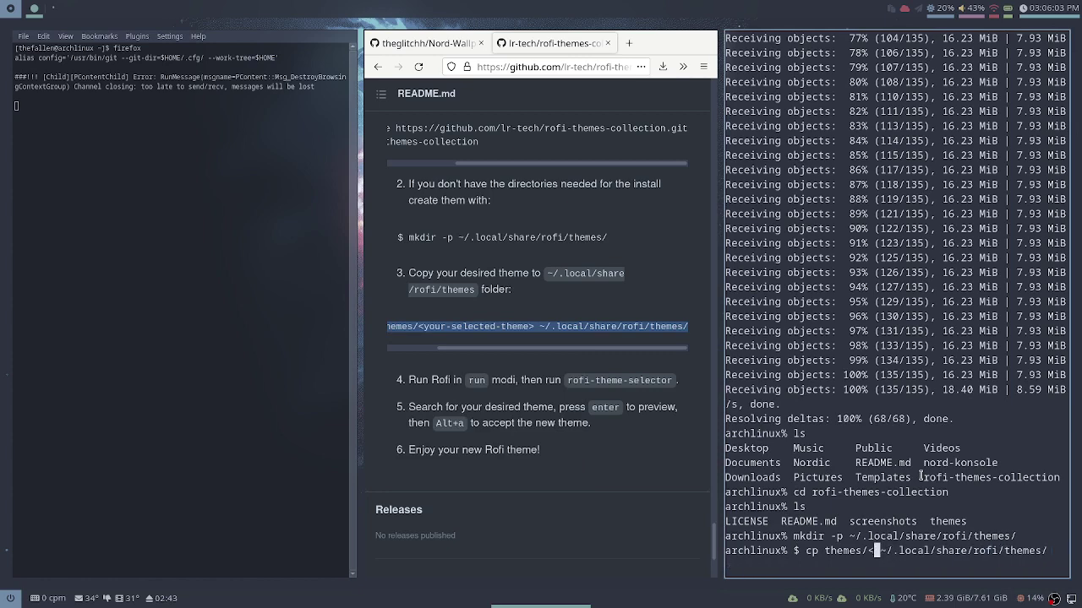
{"action": "type", "text": "*"}
{"action": "key", "text": "Return"}
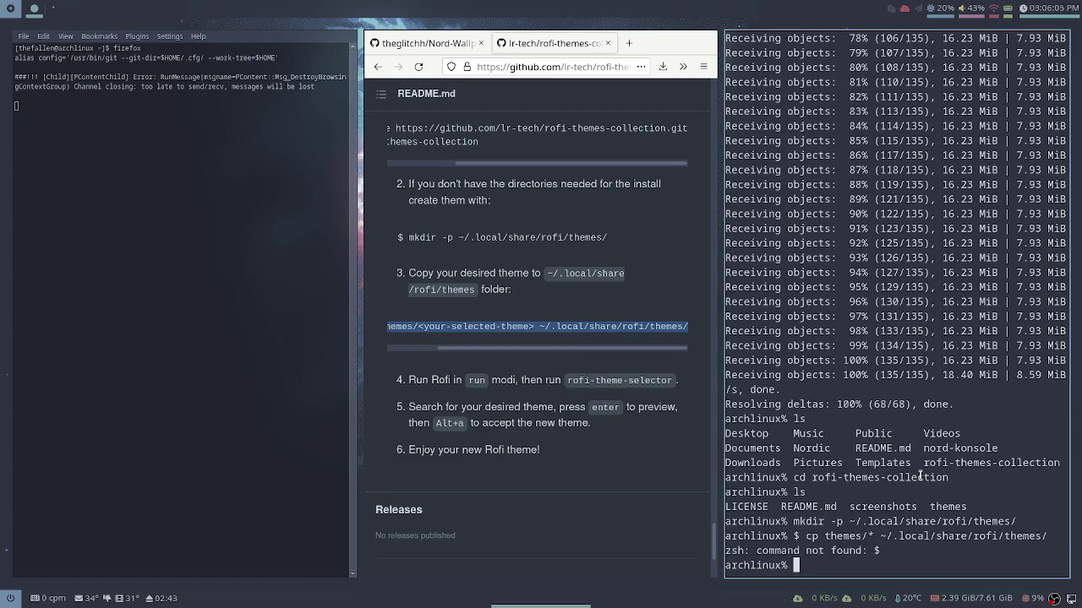
- Recall the last copy command, remove its leading $ and run cp themes/* ~/.local/share/rofi/themes/
{"action": "key", "text": "Up"}
{"action": "key", "text": "Left"}
{"action": "key", "text": "Left"}
{"action": "key", "text": "Left"}
{"action": "key", "text": "Left"}
{"action": "key", "text": "Left"}
{"action": "key", "text": "Left"}
{"action": "key", "text": "Left"}
{"action": "key", "text": "Left"}
{"action": "key", "text": "Left"}
{"action": "key", "text": "Left"}
{"action": "key", "text": "Left"}
{"action": "key", "text": "Left"}
{"action": "key", "text": "Left"}
{"action": "key", "text": "Left"}
{"action": "key", "text": "Left"}
{"action": "key", "text": "Left"}
{"action": "key", "text": "Left"}
{"action": "key", "text": "Left"}
{"action": "key", "text": "Left"}
{"action": "key", "text": "Left"}
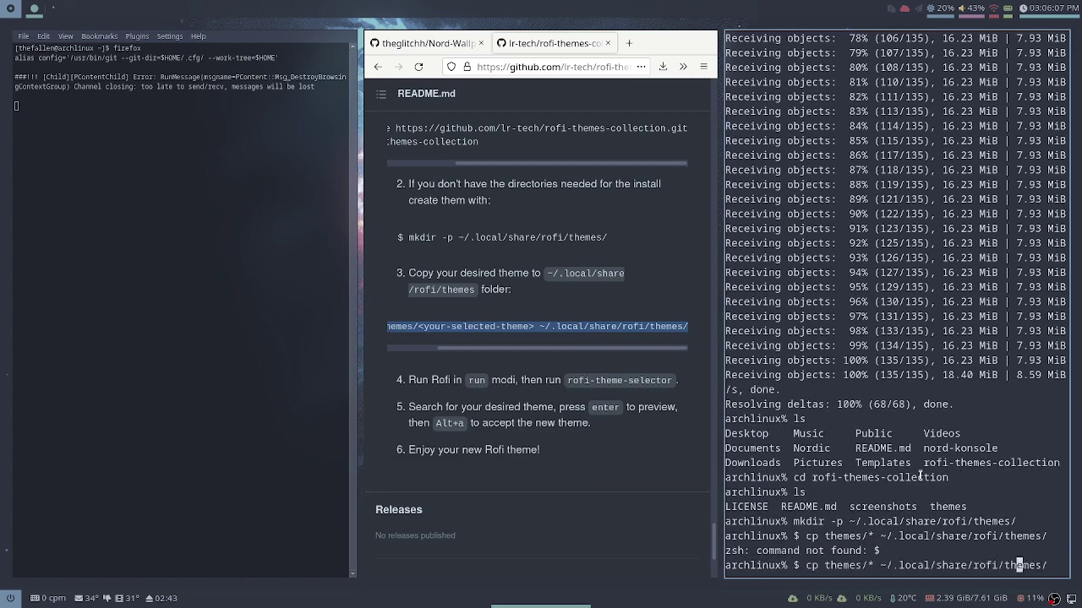
{"action": "key", "text": "Left"}
{"action": "key", "text": "Left"}
{"action": "key", "text": "Left"}
{"action": "key", "text": "Left"}
{"action": "key", "text": "Left"}
{"action": "key", "text": "Left"}
{"action": "key", "text": "Left"}
{"action": "key", "text": "Left"}
{"action": "key", "text": "Left"}
{"action": "key", "text": "Left"}
{"action": "key", "text": "Left"}
{"action": "key", "text": "BackSpace"}
{"action": "key", "text": "Return"}
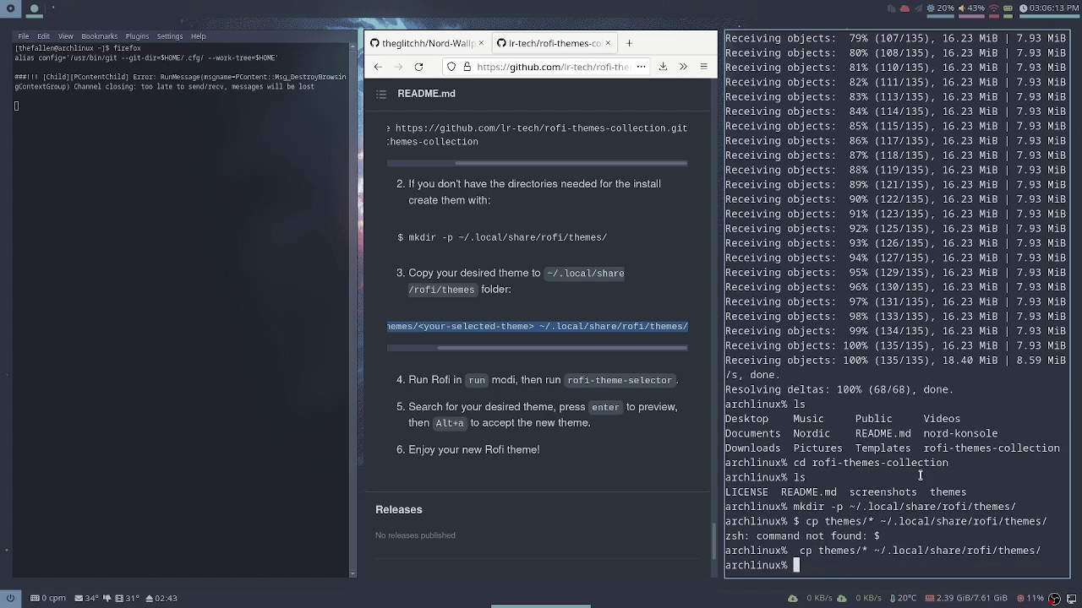
- List the contents of ~/.local/share/rofi/themes to check the copied theme files
{"action": "type", "text": "ls "}
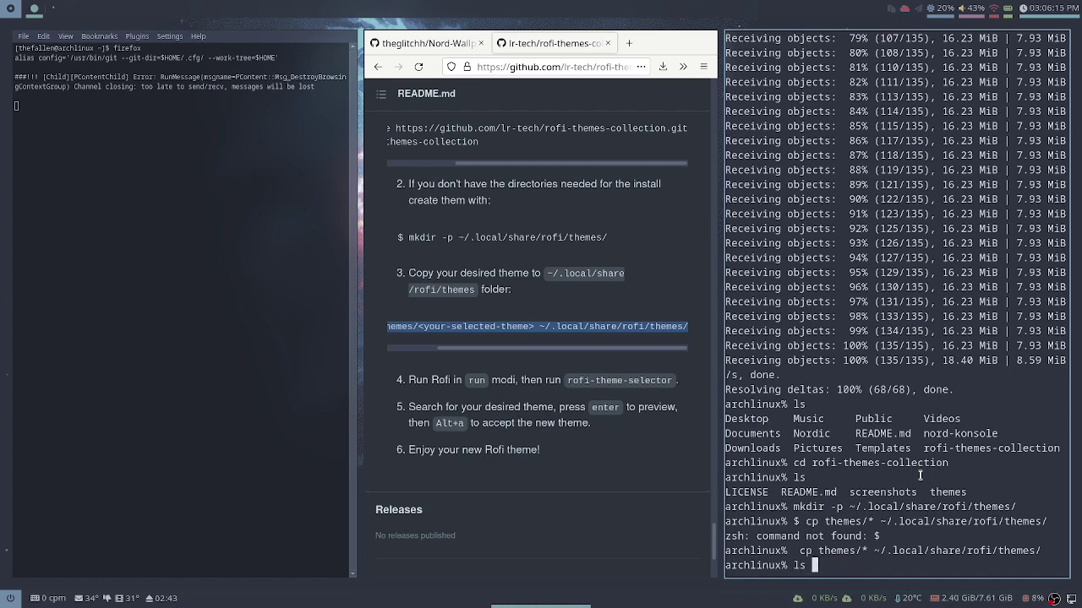
{"action": "type", "text": ".loca"}
{"action": "type", "text": "l"}
{"action": "key", "text": "BackSpace"}
{"action": "key", "text": "BackSpace"}
{"action": "key", "text": "BackSpace"}
{"action": "key", "text": "BackSpace"}
{"action": "key", "text": "BackSpace"}
{"action": "key", "text": "BackSpace"}
{"action": "key", "text": "BackSpace"}
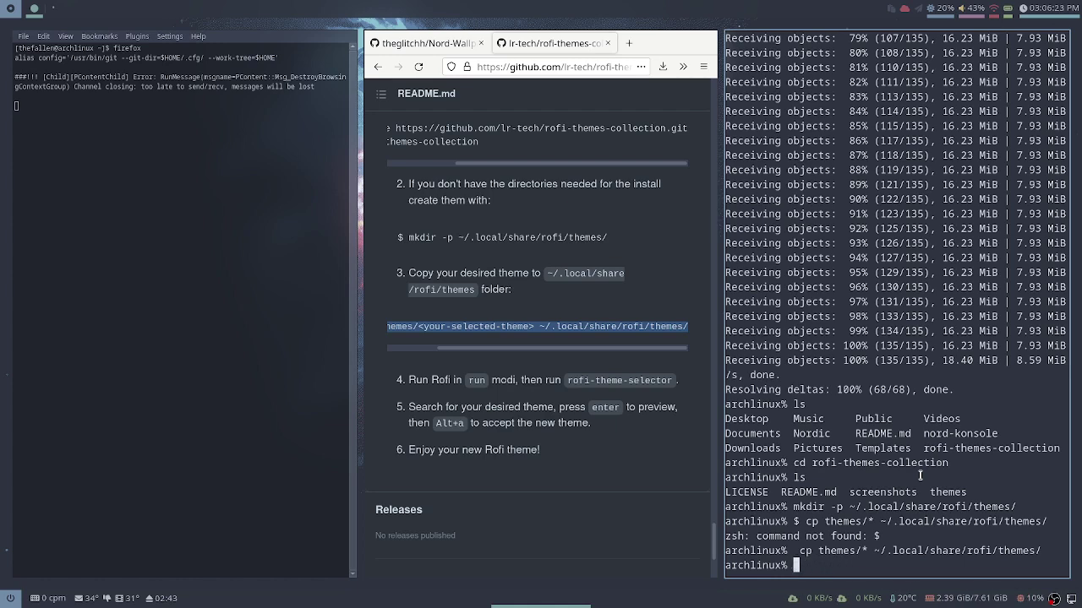
{"action": "type", "text": "~/.lo"}
{"action": "key", "text": "Tab"}
{"action": "type", "text": "sh"}
{"action": "key", "text": "Tab"}
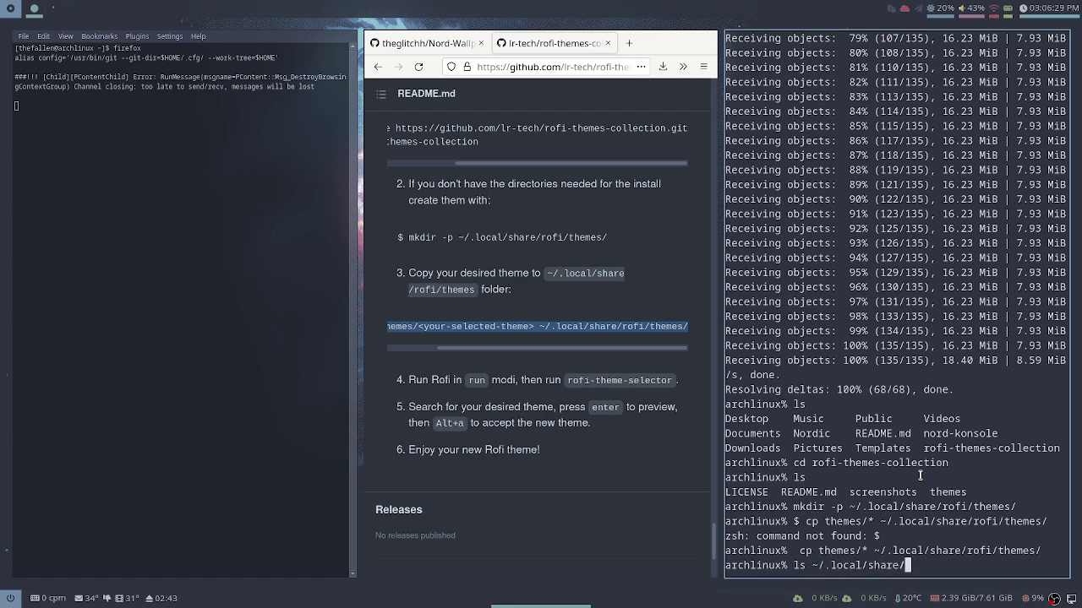
{"action": "type", "text": "r"}
{"action": "key", "text": "Tab"}
{"action": "type", "text": "the"}
{"action": "key", "text": "Tab"}
{"action": "key", "text": "Return"}
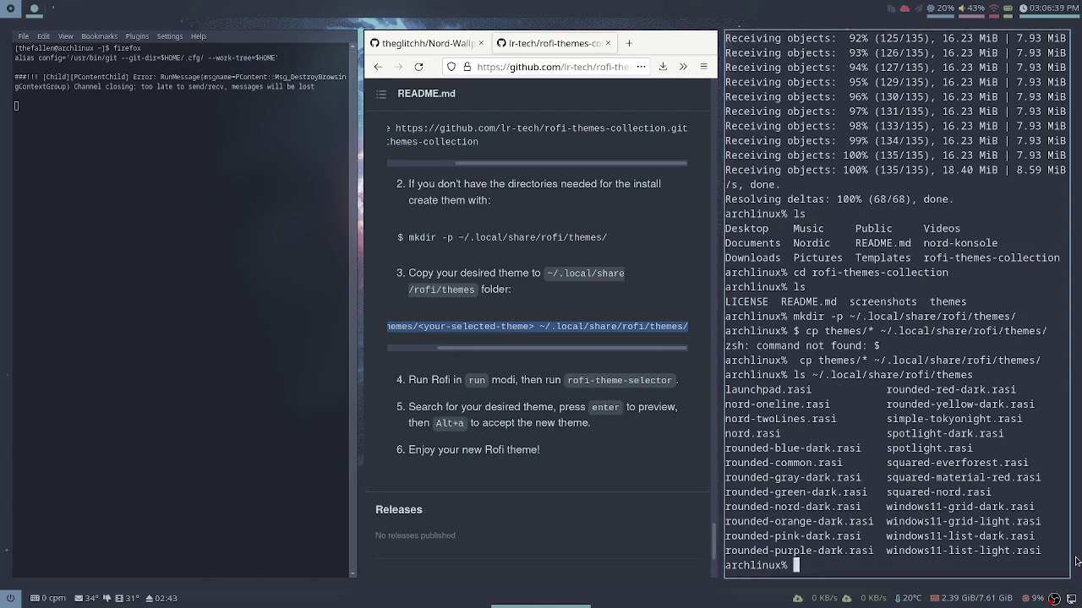
- Launch rofi to test whether its theme loads, and dismiss it
{"action": "key", "text": "super+d"}
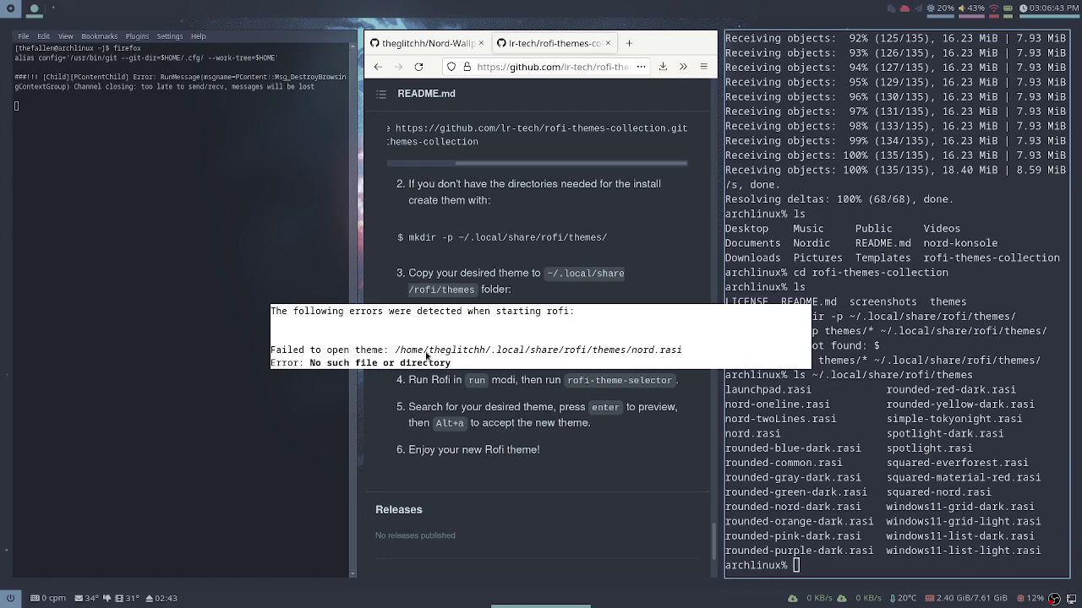
{"action": "key", "text": "Escape"}
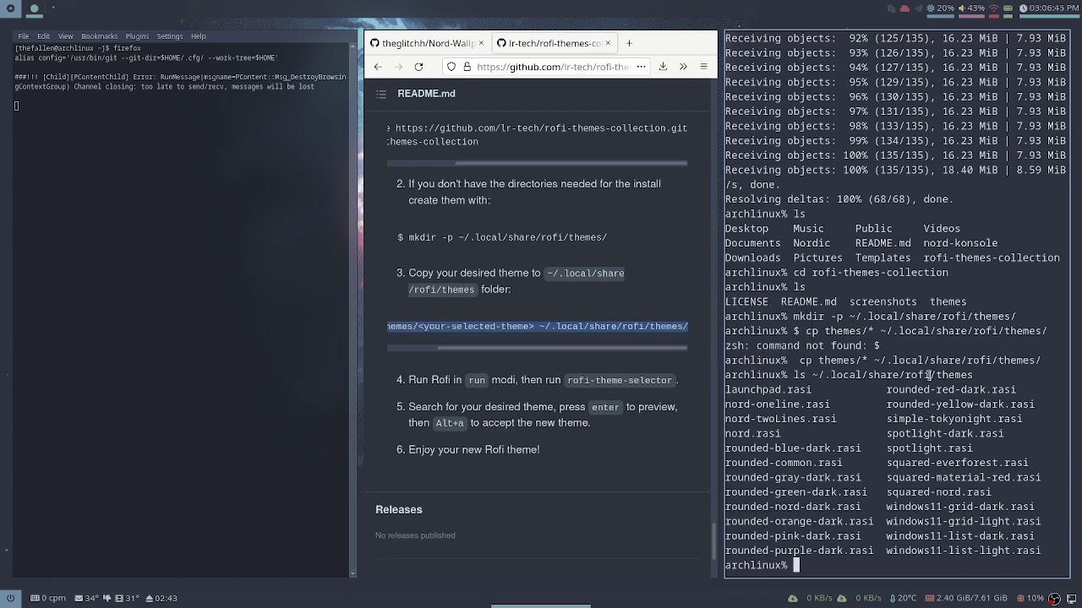
- List the current folder and check the account name by running which $USER
{"action": "type", "text": "ls"}
{"action": "key", "text": "Return"}
{"action": "type", "text": "cd"}
{"action": "key", "text": "BackSpace"}
{"action": "key", "text": "BackSpace"}
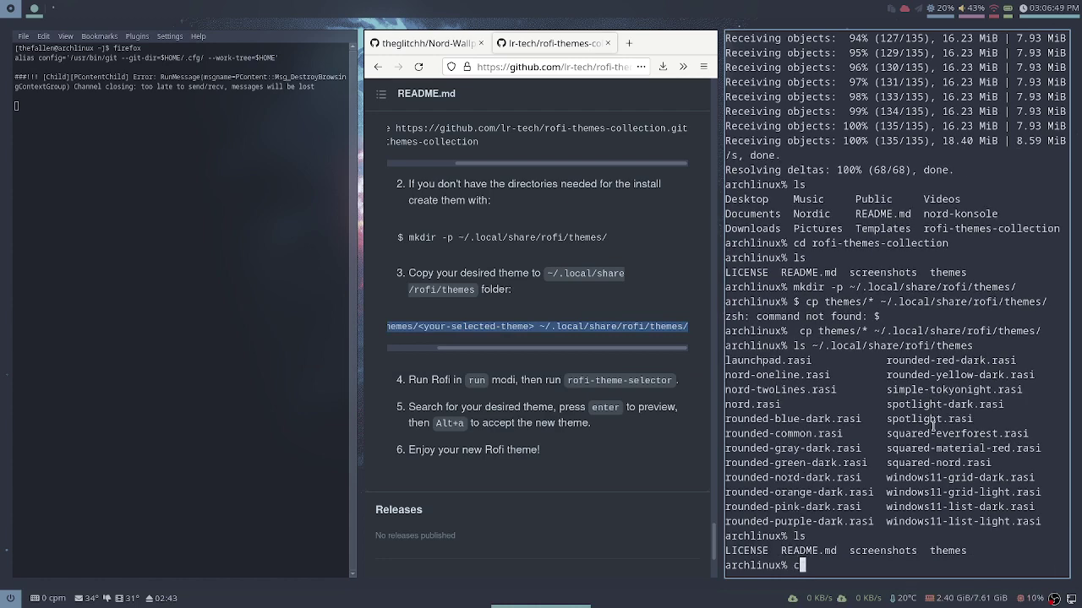
{"action": "type", "text": "which $USER"}
{"action": "key", "text": "Return"}
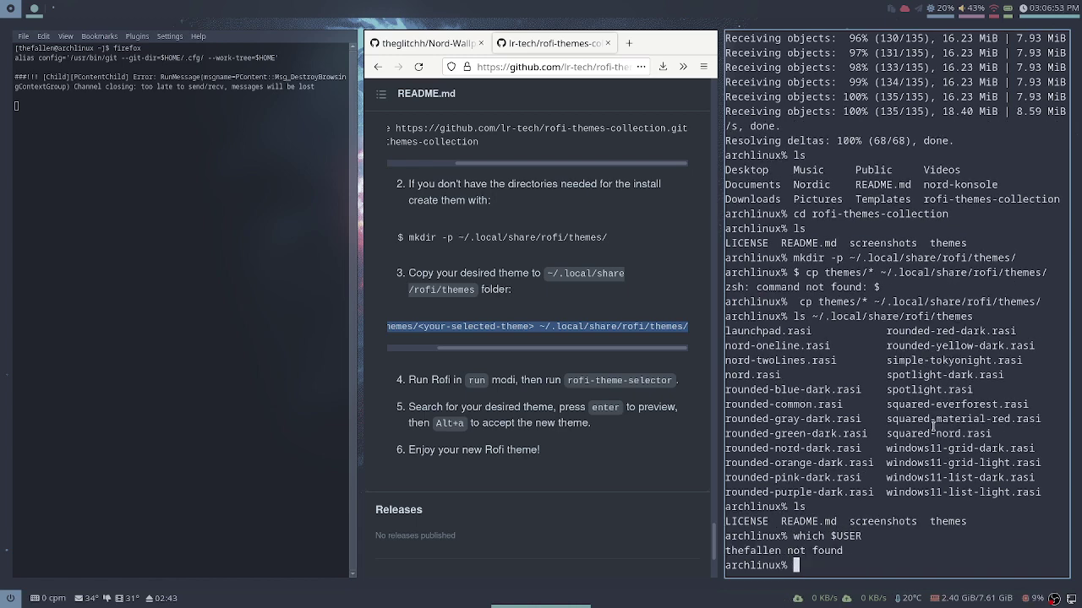
{"action": "left_click_drag", "start_coordinate": [772, 553], "coordinate": [883, 538]}
{"action": "left_click", "coordinate": [885, 541]}
- List the current folder again and return to the home directory with cd
{"action": "type", "text": "ls"}
{"action": "key", "text": "Return"}
{"action": "type", "text": "cd "}
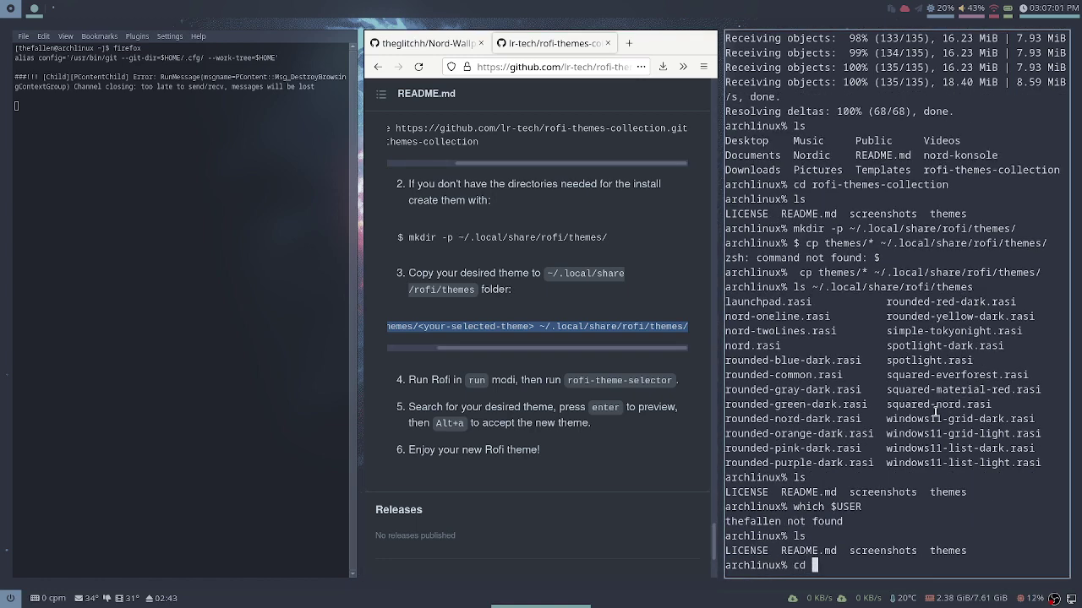
{"action": "type", "text": "\\"}
{"action": "key", "text": "Return"}
{"action": "key", "text": "Return"}
- Change into .config/rofi/ and list its contents
{"action": "type", "text": "cd .co"}
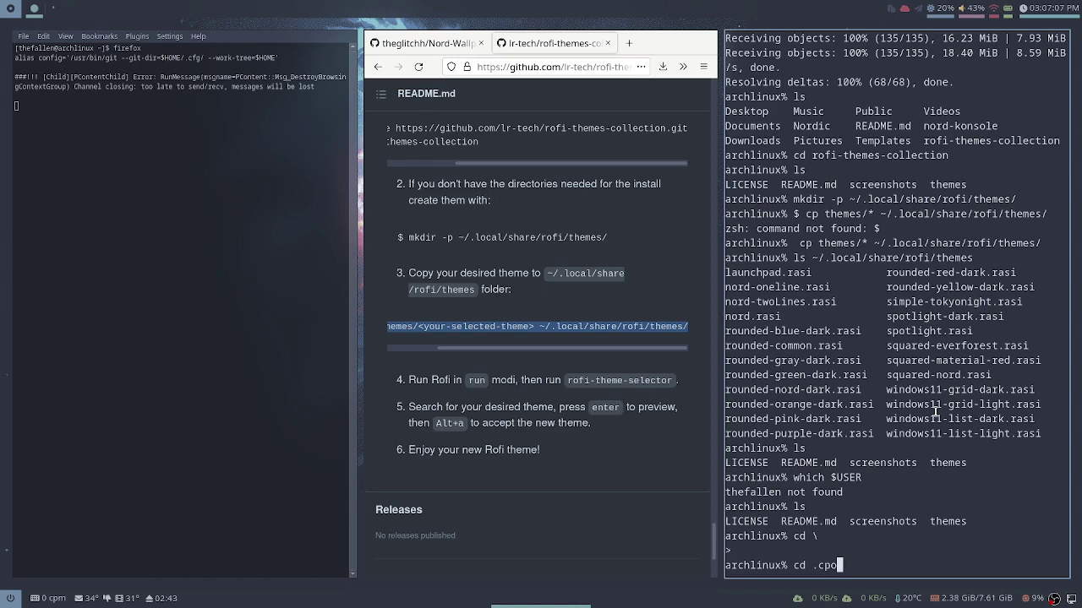
{"action": "type", "text": "nfig"}
{"action": "key", "text": "Tab"}
{"action": "type", "text": "/"}
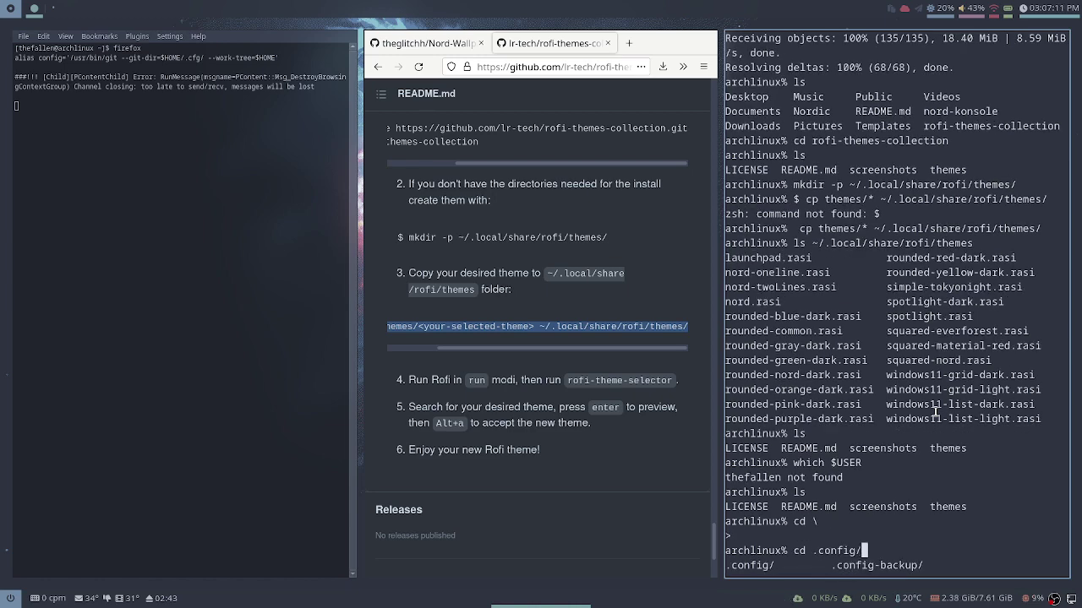
{"action": "type", "text": "r"}
{"action": "key", "text": "Tab"}
{"action": "key", "text": "Tab"}
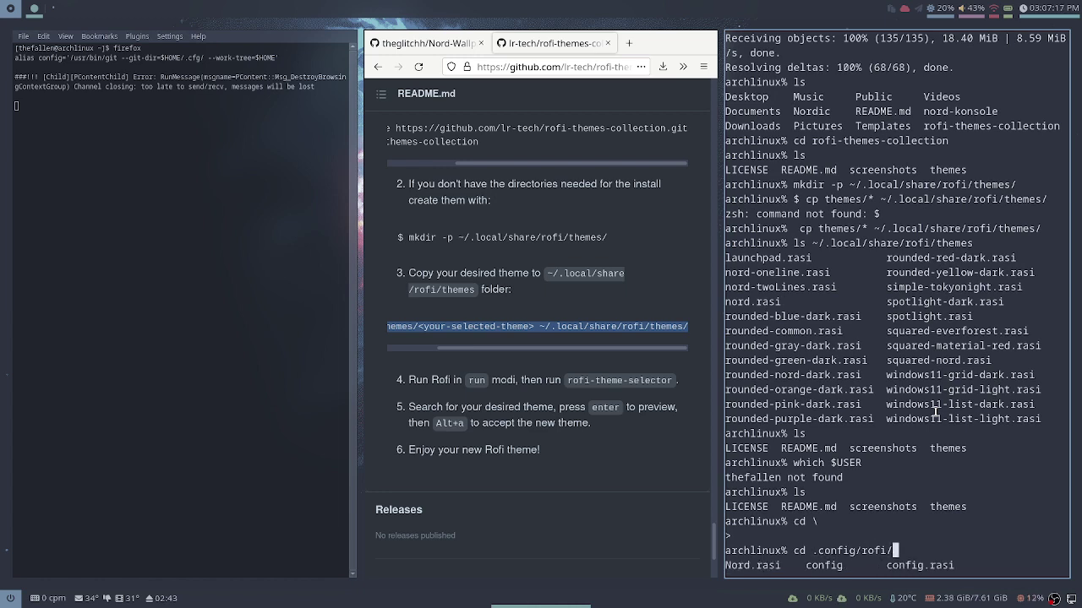
{"action": "key", "text": "Return"}
{"action": "type", "text": "ls"}
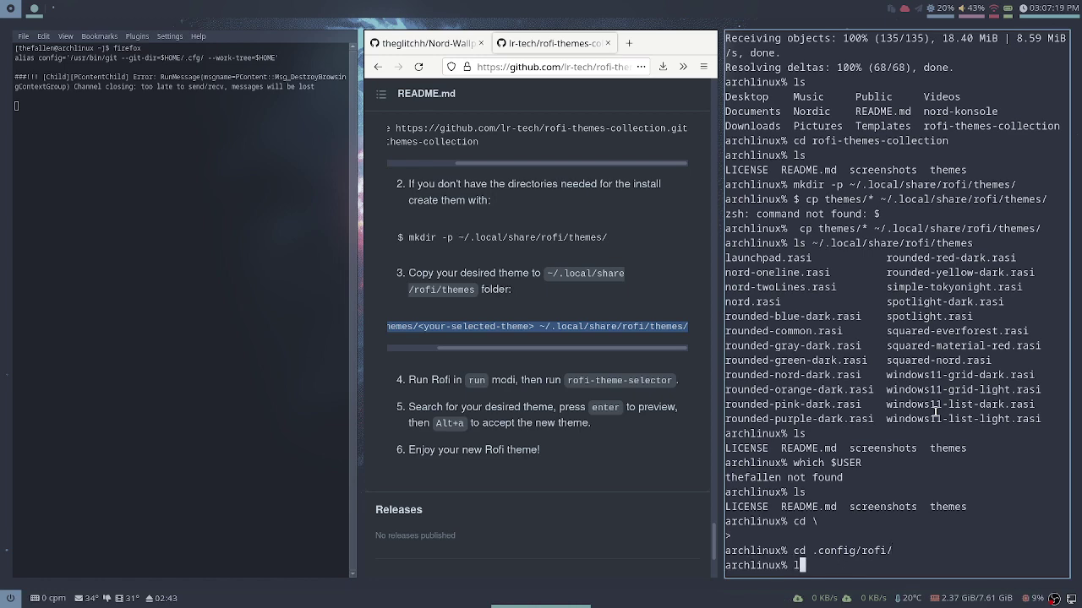
{"action": "key", "text": "Return"}
- Open config.rasi in gedit to inspect it, and close the editor
{"action": "type", "text": "gedit "}
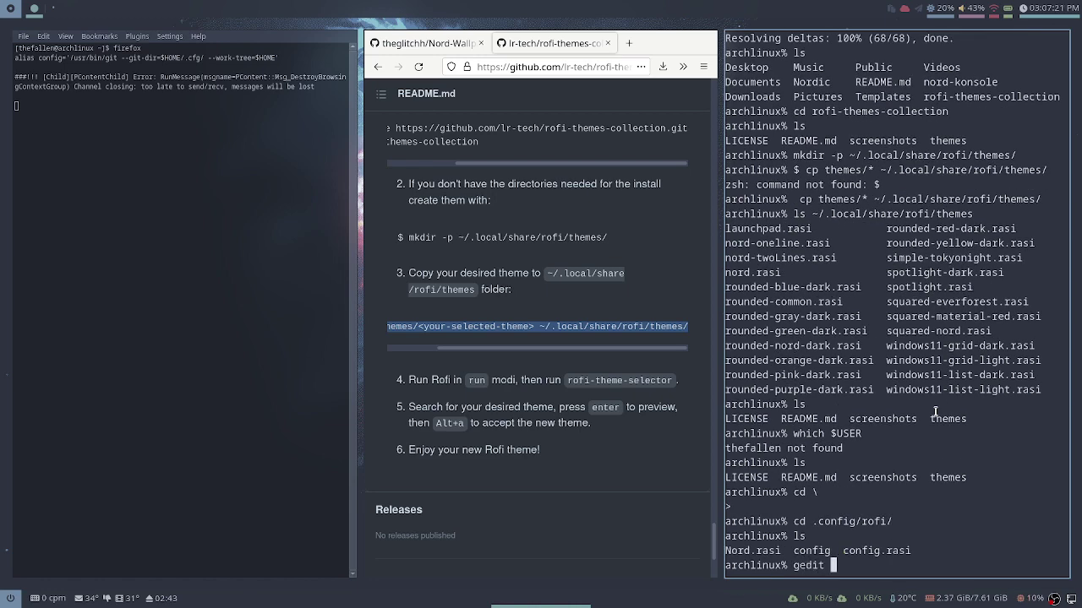
{"action": "type", "text": "config.rasi"}
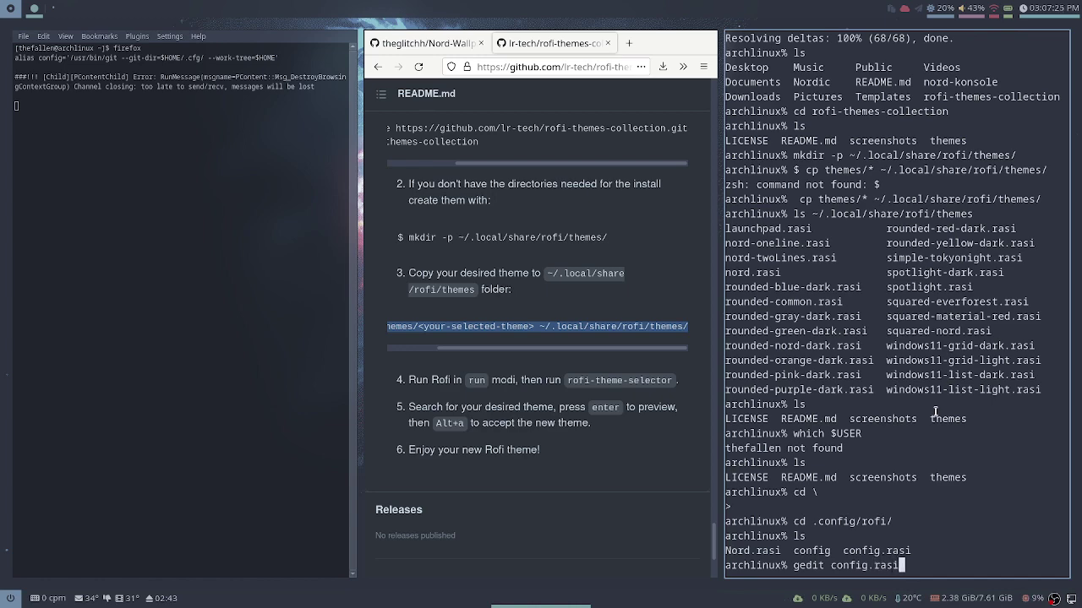
{"action": "key", "text": "Return"}
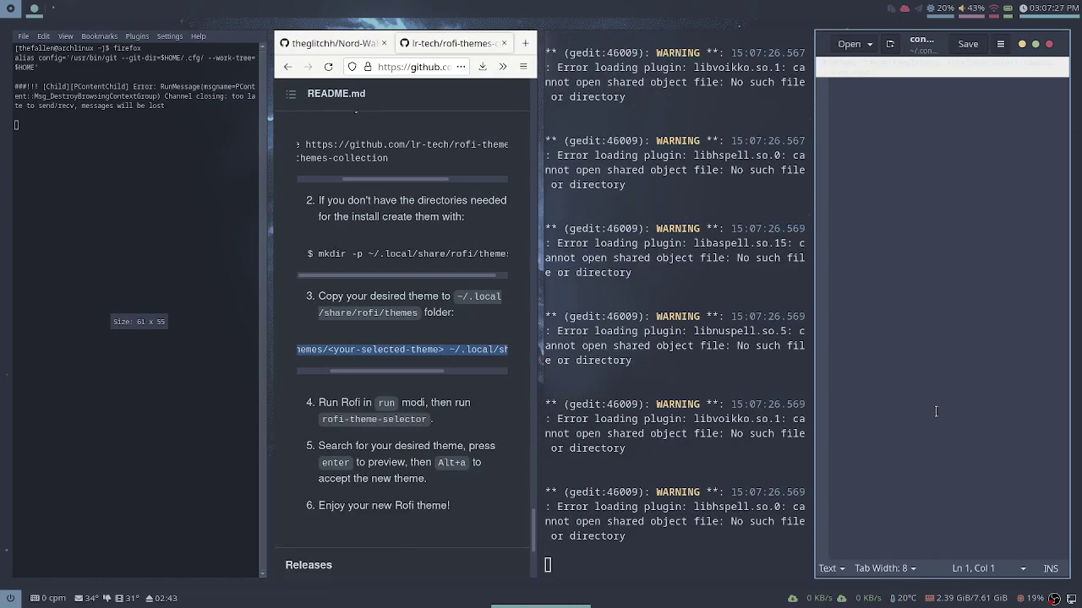
{"action": "left_click", "coordinate": [1049, 45]}
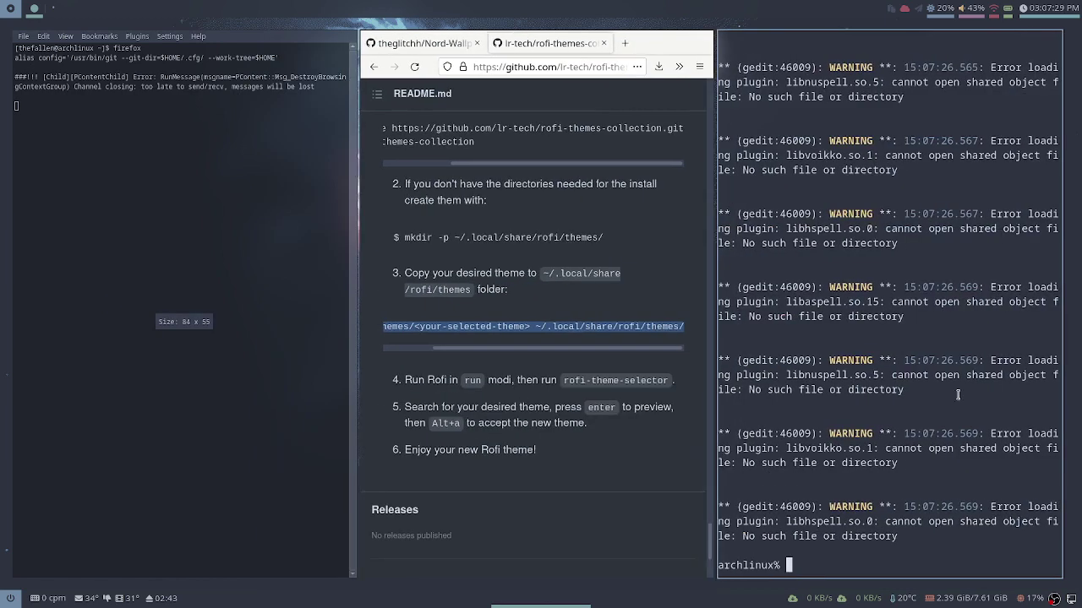
- List the rofi configuration folder, open its config file in gedit to inspect it, and close the editor
{"action": "type", "text": "sl"}
{"action": "key", "text": "Return"}
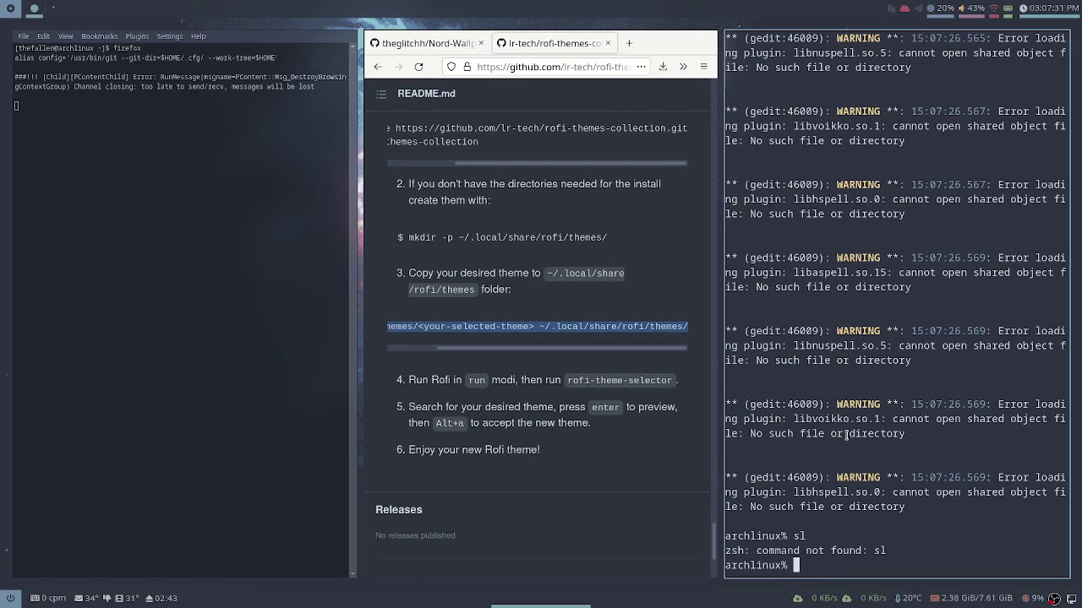
{"action": "type", "text": "ls"}
{"action": "key", "text": "Return"}
{"action": "type", "text": "gedit config"}
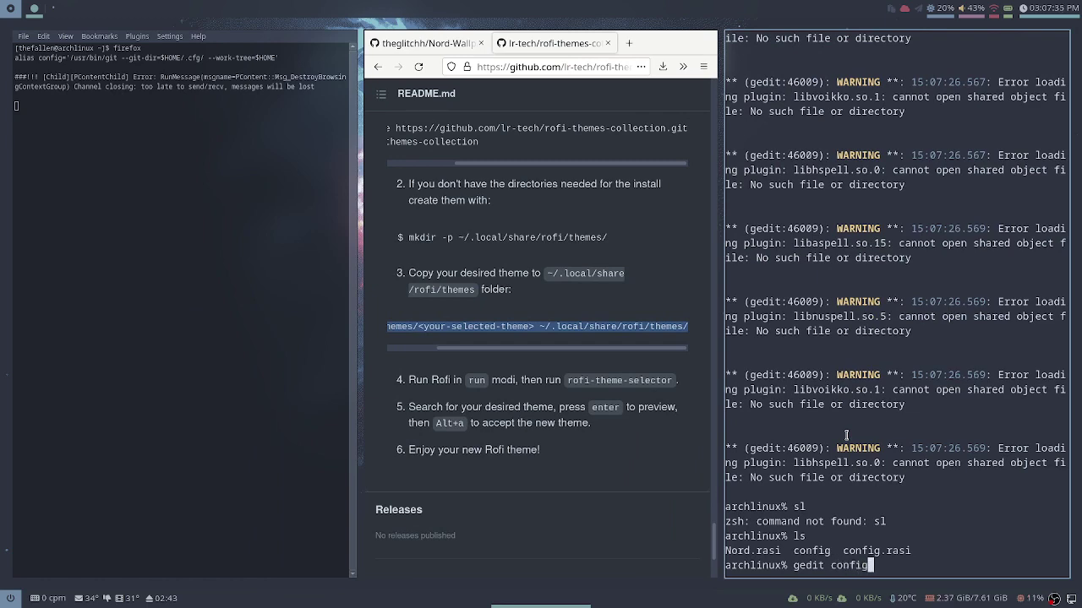
{"action": "key", "text": "Return"}
{"action": "left_click", "coordinate": [1017, 282]}
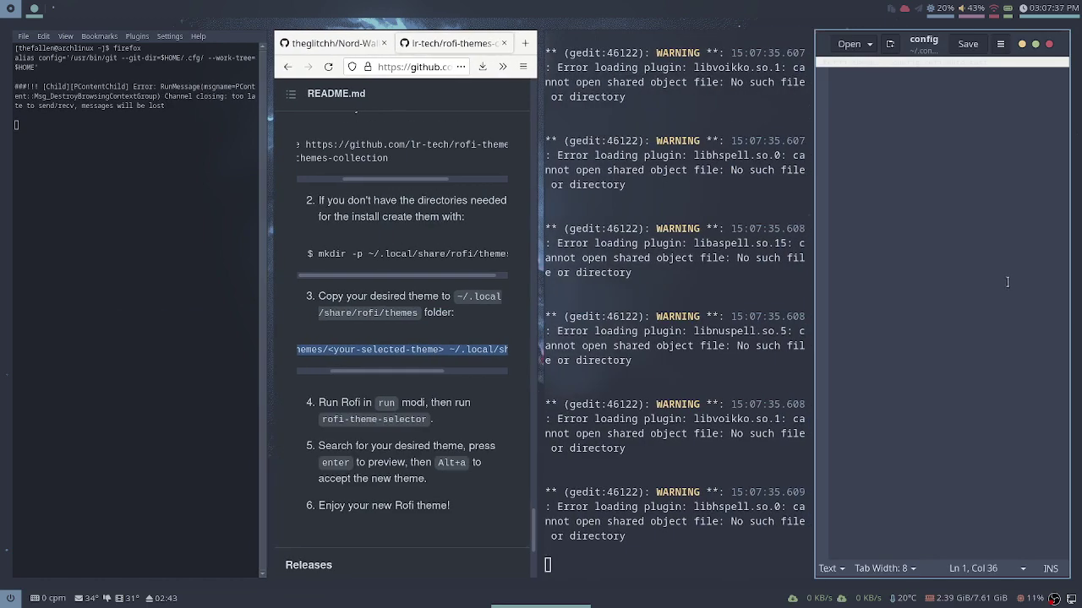
{"action": "left_click", "coordinate": [1051, 45]}
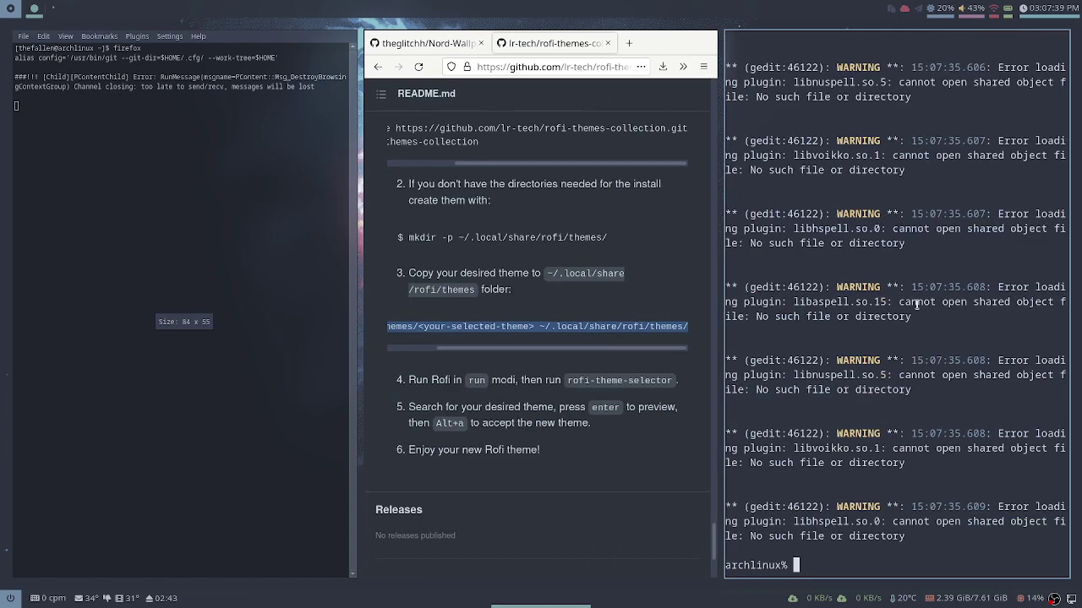
- List the folder once more and open Nord.rasi in gedit
{"action": "type", "text": "ls"}
{"action": "key", "text": "Return"}
{"action": "type", "text": "gedit No"}
{"action": "key", "text": "Tab"}
{"action": "key", "text": "Return"}
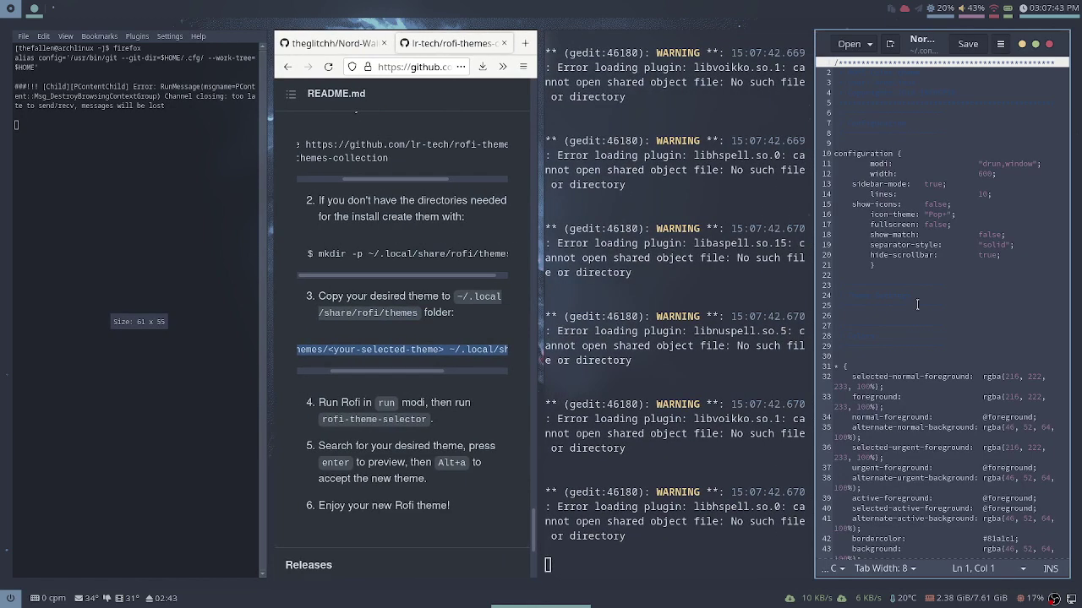
{"action": "scroll", "coordinate": [925, 300], "scroll_direction": "down", "scroll_amount": 10}
{"action": "scroll", "coordinate": [966, 201], "scroll_direction": "up", "scroll_amount": 8}
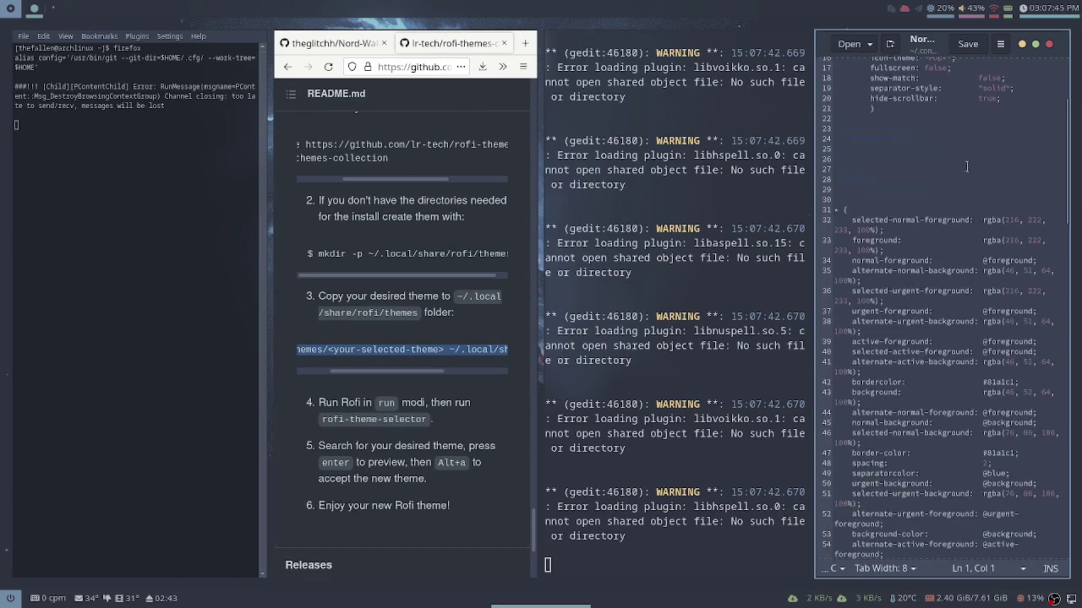
- In gedit's preferences, disable the system fixed width font and set the color scheme to Solarized Dark
{"action": "left_click", "coordinate": [999, 44]}
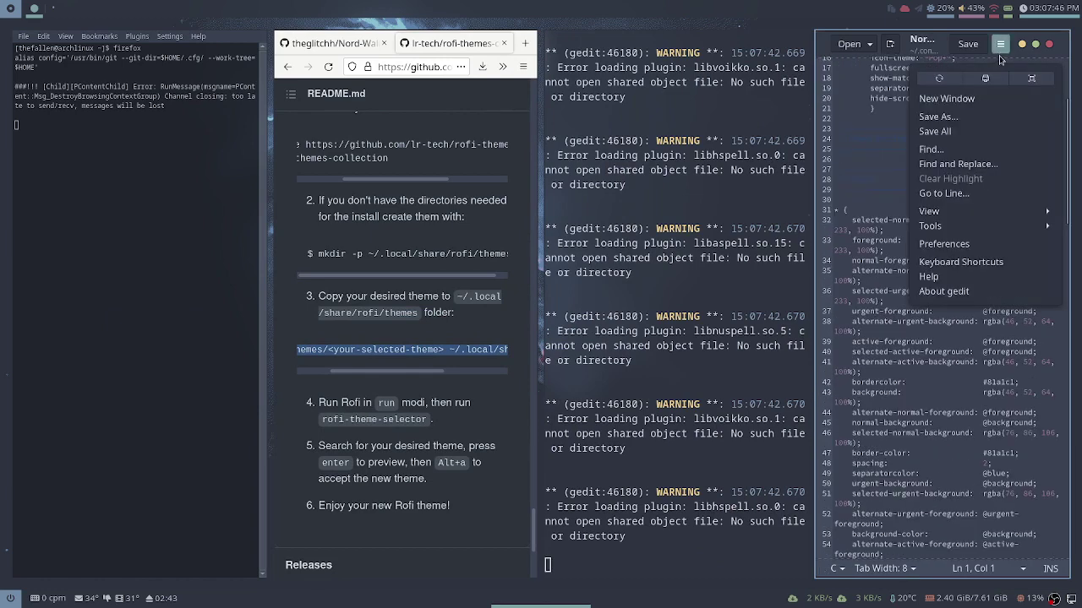
{"action": "left_click", "coordinate": [947, 245]}
{"action": "left_click", "coordinate": [572, 206]}
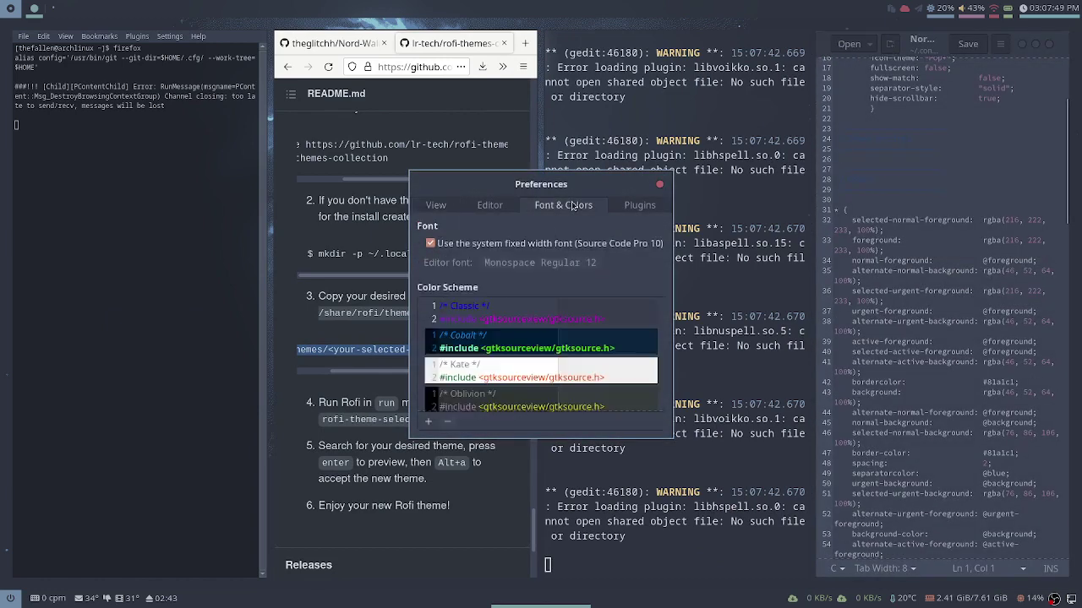
{"action": "left_click", "coordinate": [431, 243]}
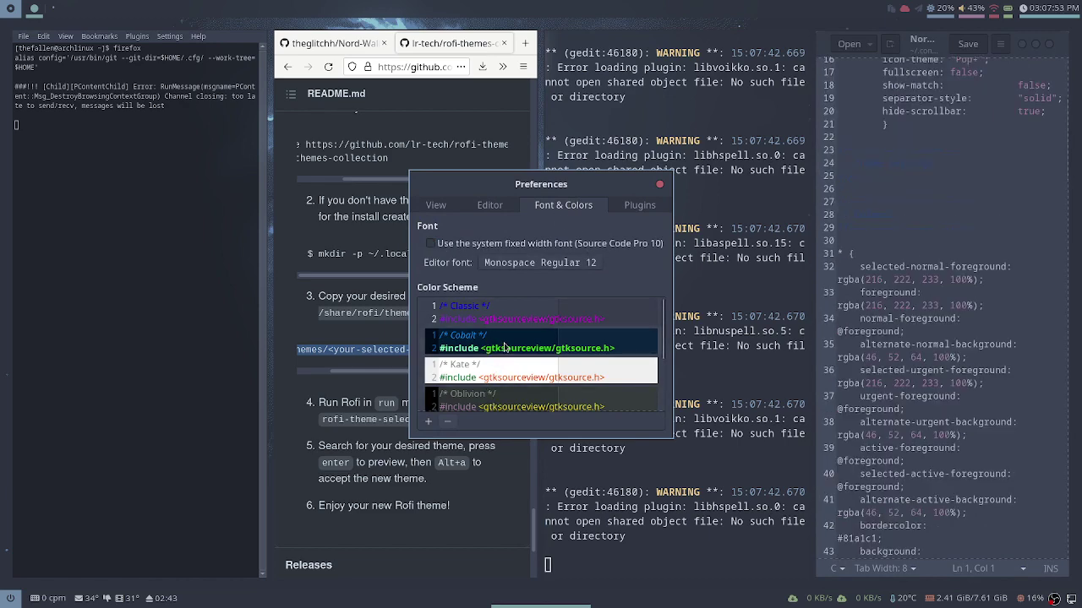
{"action": "left_click", "coordinate": [528, 342]}
{"action": "scroll", "coordinate": [528, 342], "scroll_direction": "down", "scroll_amount": 2}
{"action": "left_click", "coordinate": [517, 372]}
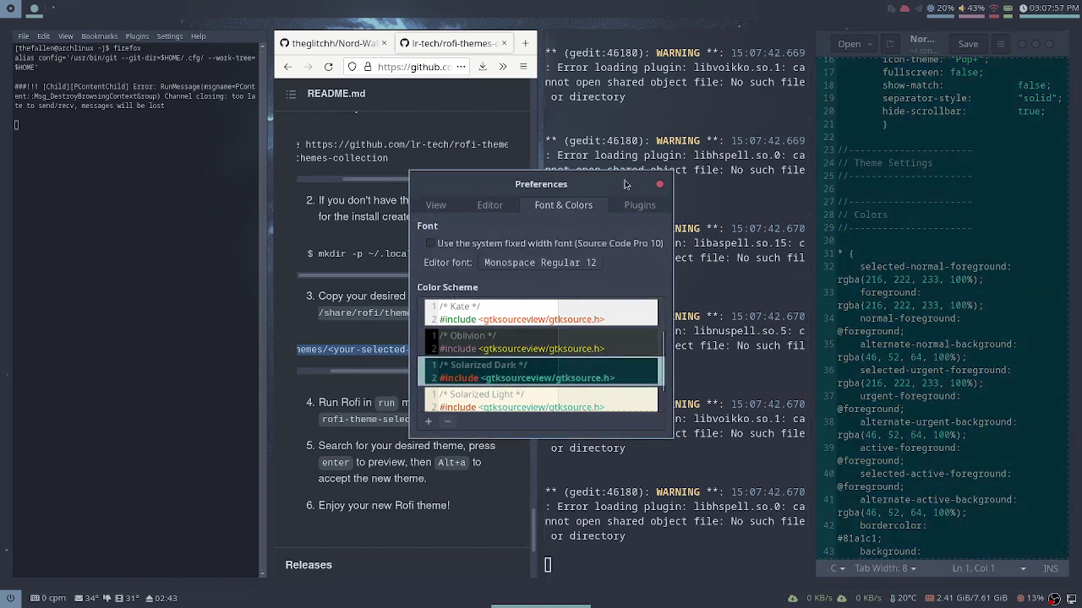
{"action": "left_click", "coordinate": [658, 190]}
- Look through Nord.rasi from the configuration block to the closing comment for a hard-coded theme path
{"action": "scroll", "coordinate": [954, 352], "scroll_direction": "up", "scroll_amount": 5}
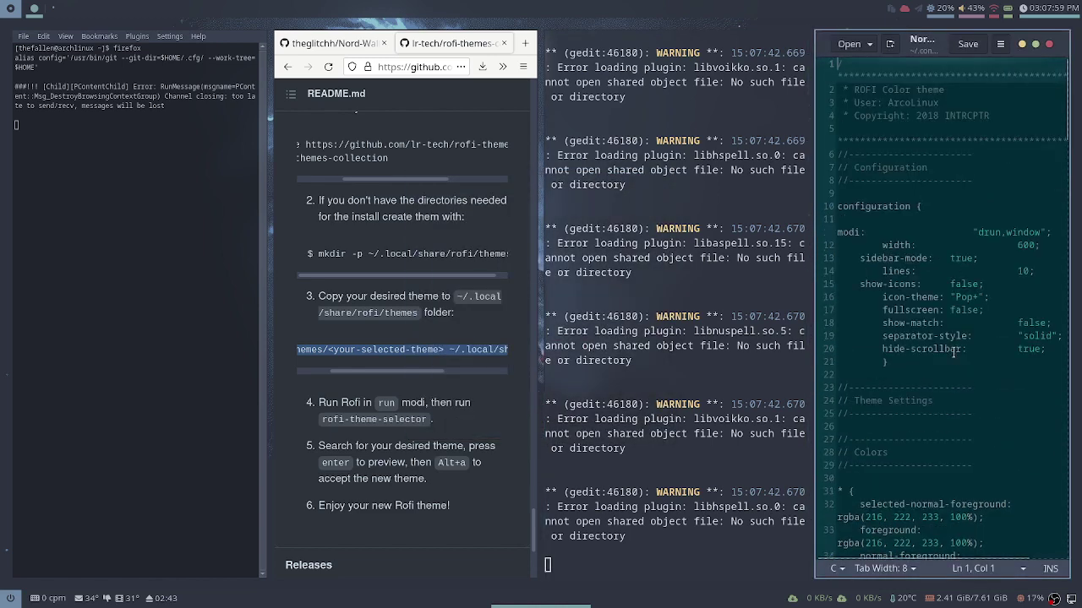
{"action": "scroll", "coordinate": [955, 351], "scroll_direction": "down", "scroll_amount": 6}
{"action": "scroll", "coordinate": [951, 346], "scroll_direction": "up", "scroll_amount": 5}
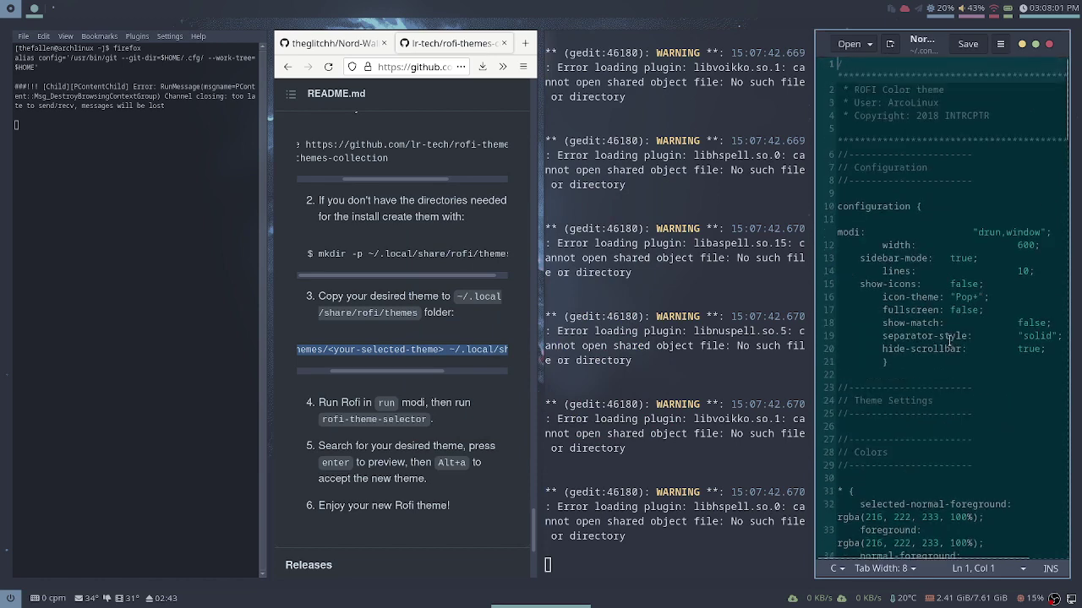
{"action": "scroll", "coordinate": [948, 344], "scroll_direction": "down", "scroll_amount": 12}
{"action": "scroll", "coordinate": [948, 345], "scroll_direction": "down", "scroll_amount": 20}
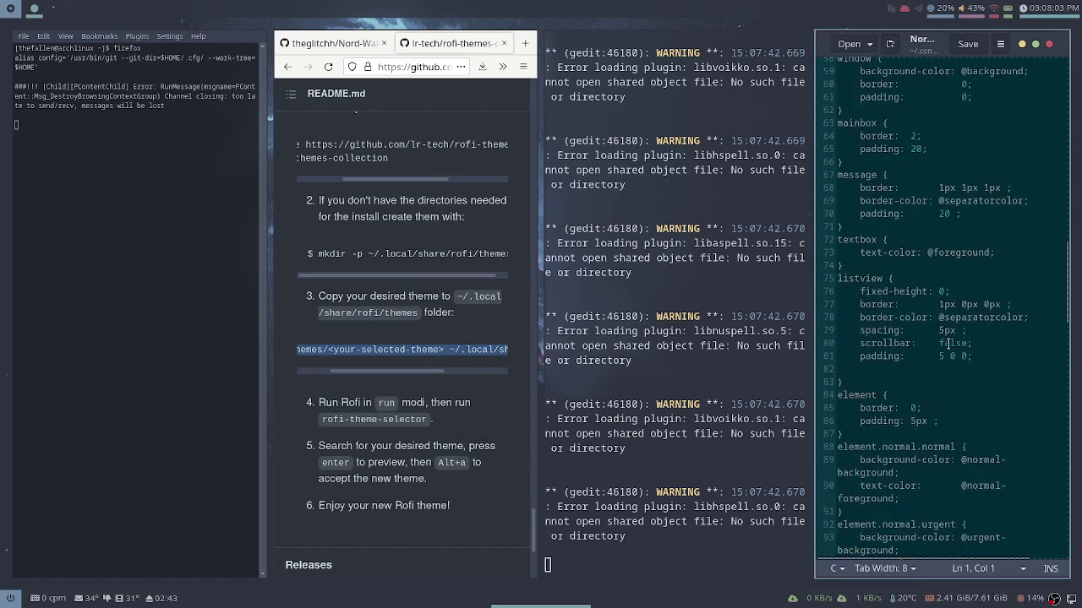
{"action": "scroll", "coordinate": [945, 344], "scroll_direction": "down", "scroll_amount": 8}
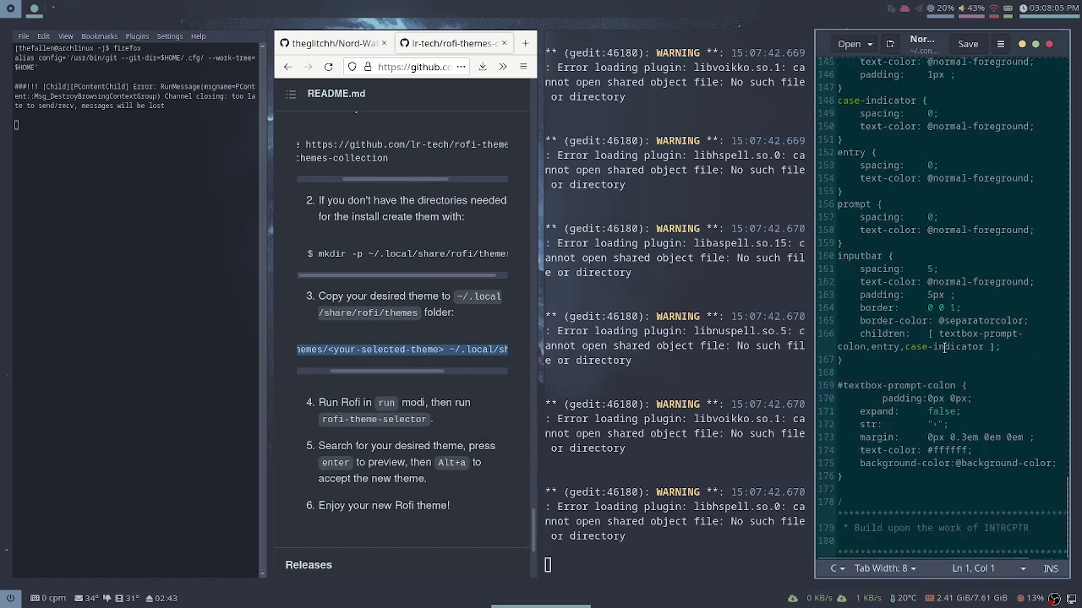
{"action": "scroll", "coordinate": [942, 345], "scroll_direction": "up", "scroll_amount": 9}
{"action": "scroll", "coordinate": [942, 344], "scroll_direction": "up", "scroll_amount": 20}
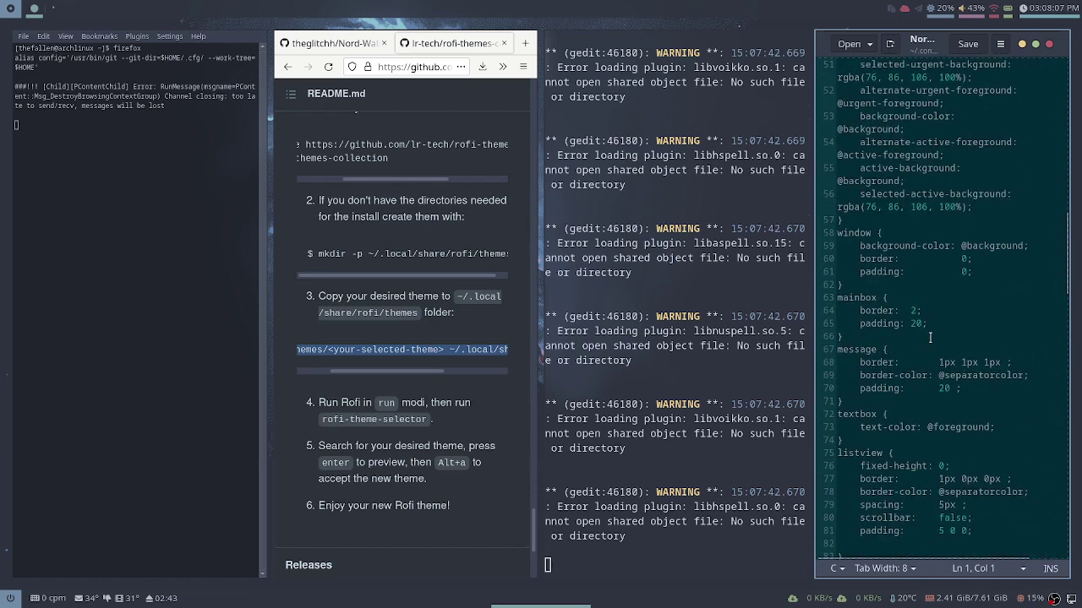
{"action": "scroll", "coordinate": [931, 337], "scroll_direction": "up", "scroll_amount": 1}
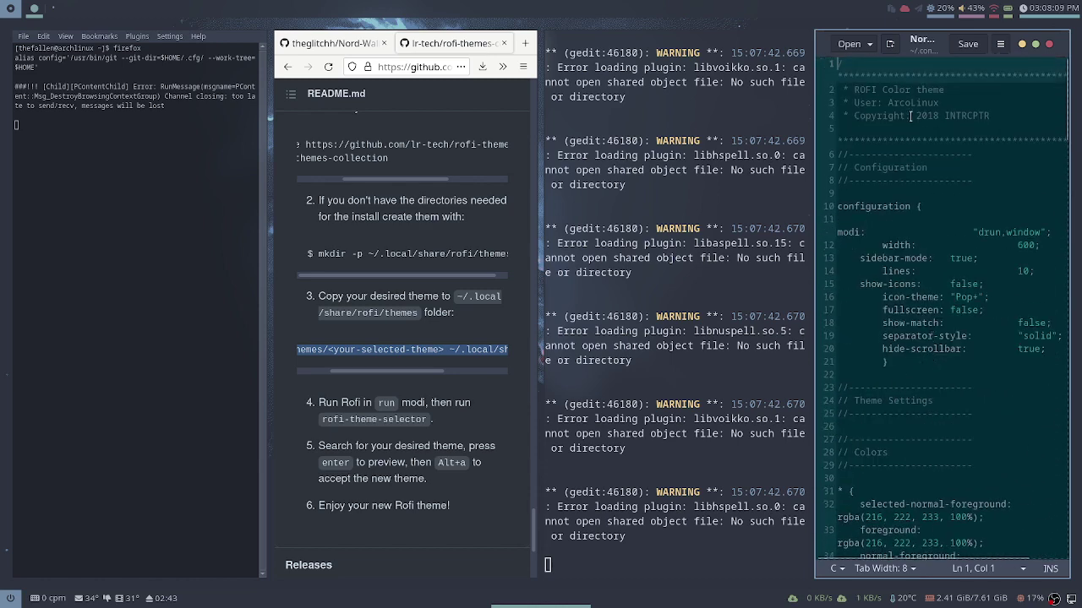
- Search Nord.rasi for "theglit" and close the editor
{"action": "key", "text": "ctrl+f"}
{"action": "type", "text": "theglit"}
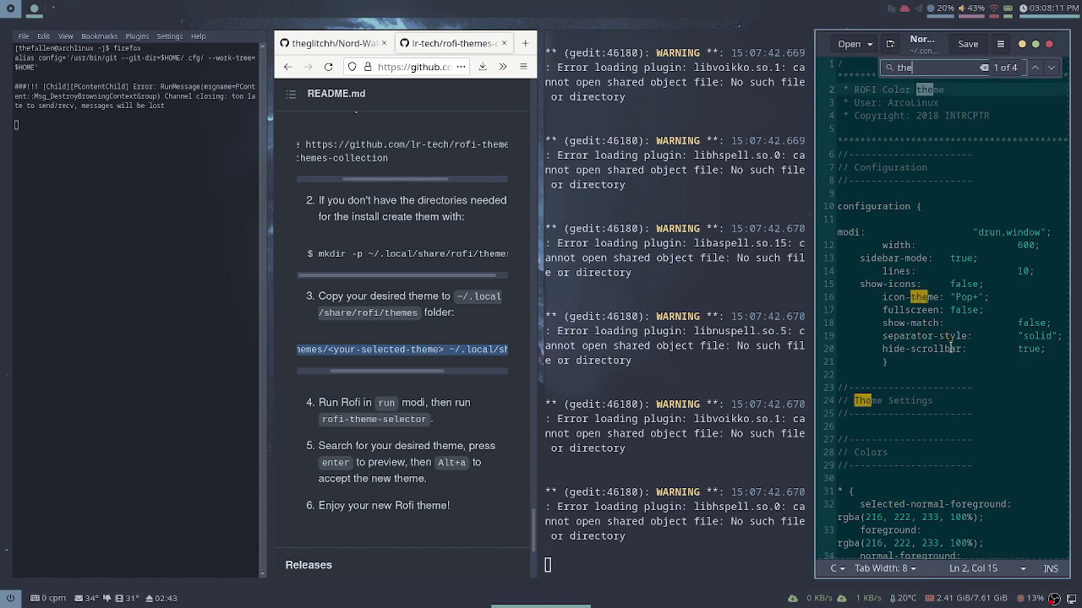
{"action": "left_click", "coordinate": [1048, 44]}
- Return to the home folder, list its contents, and change into .config/i3
{"action": "type", "text": "cd"}
{"action": "key", "text": "Return"}
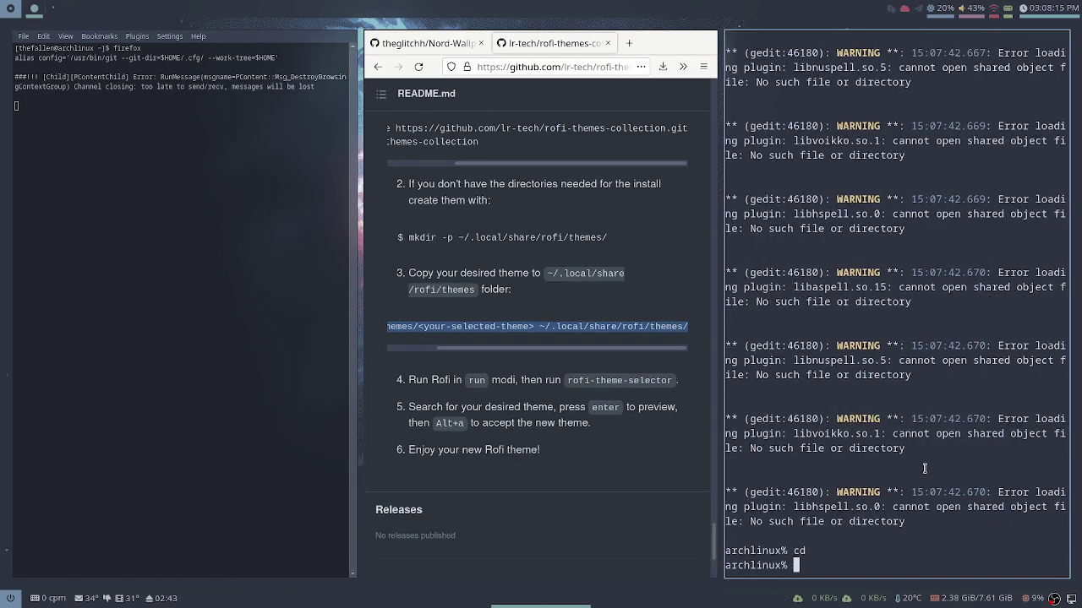
{"action": "type", "text": "ls"}
{"action": "key", "text": "Return"}
{"action": "type", "text": "cd .conf"}
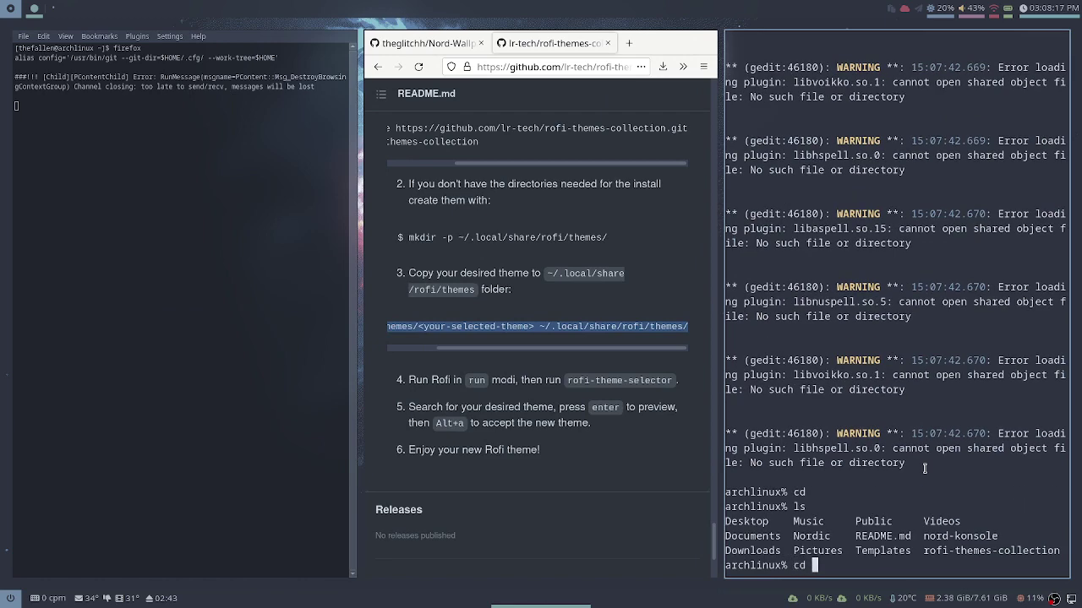
{"action": "type", "text": "/i3/"}
{"action": "key", "text": "Return"}
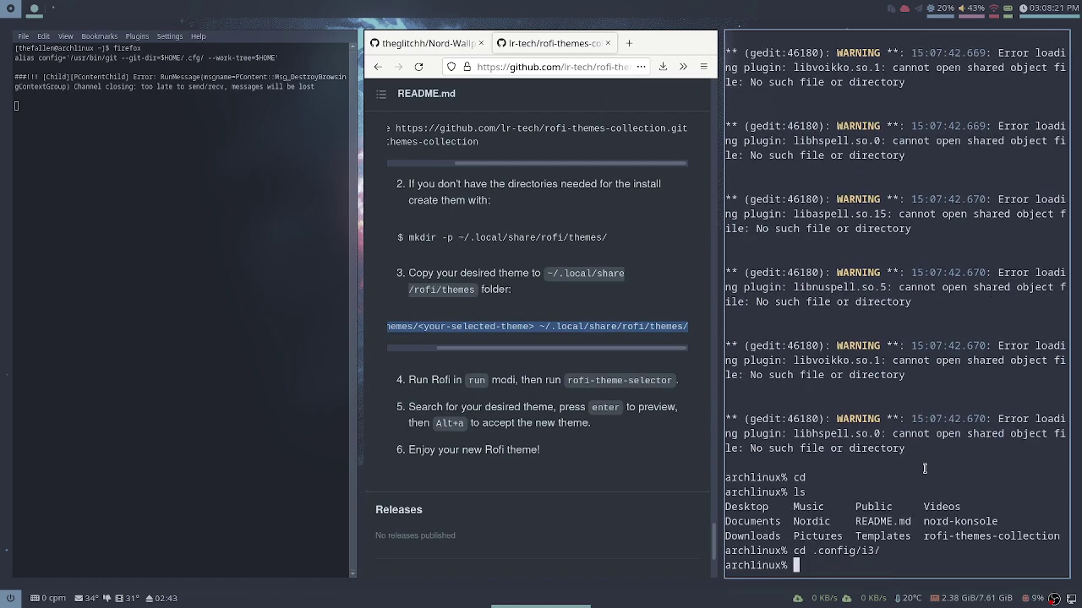
- List the i3 configuration folder and open its config file in gedit
{"action": "type", "text": "ls"}
{"action": "key", "text": "Return"}
{"action": "type", "text": "gedit config"}
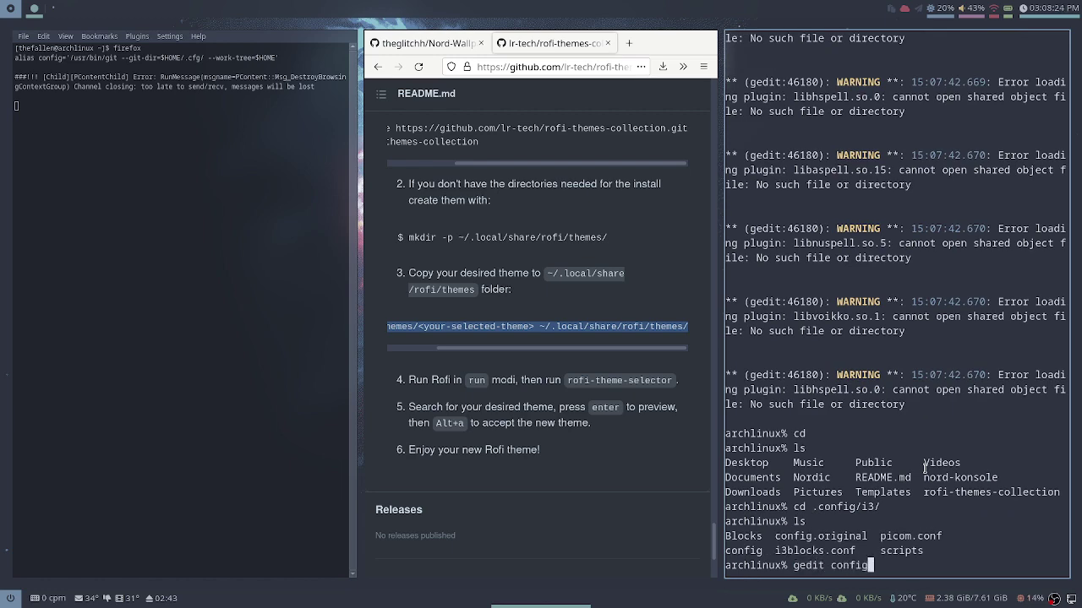
{"action": "key", "text": "Return"}
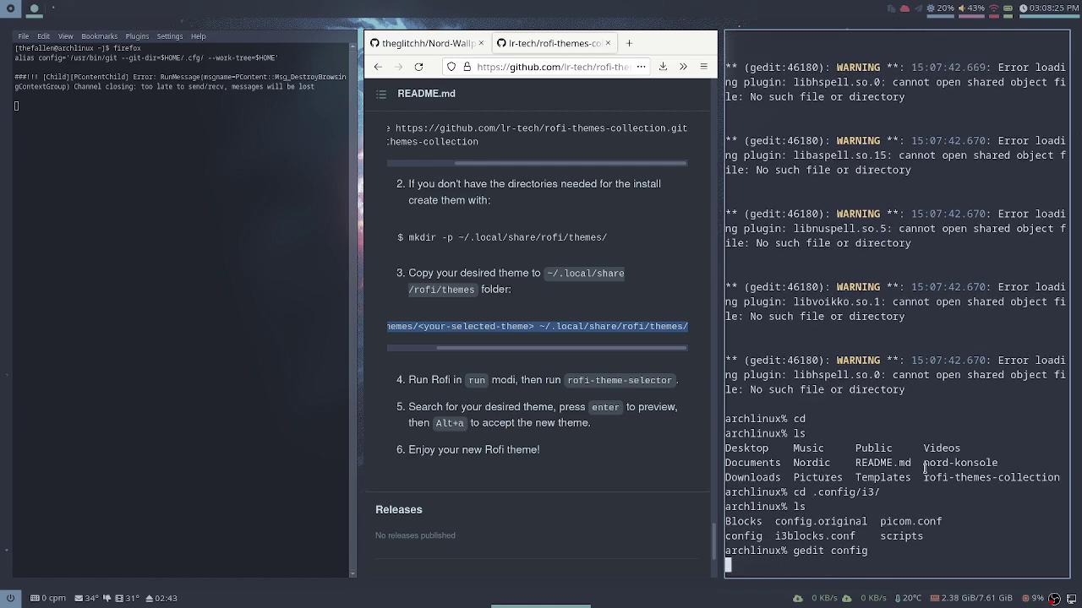
- Search the i3 config for "rofi", examine the launcher key binding, and close the editor
{"action": "key", "text": "ctrl+f"}
{"action": "type", "text": "rof"}
{"action": "scroll", "coordinate": [925, 467], "scroll_direction": "down", "scroll_amount": 1}
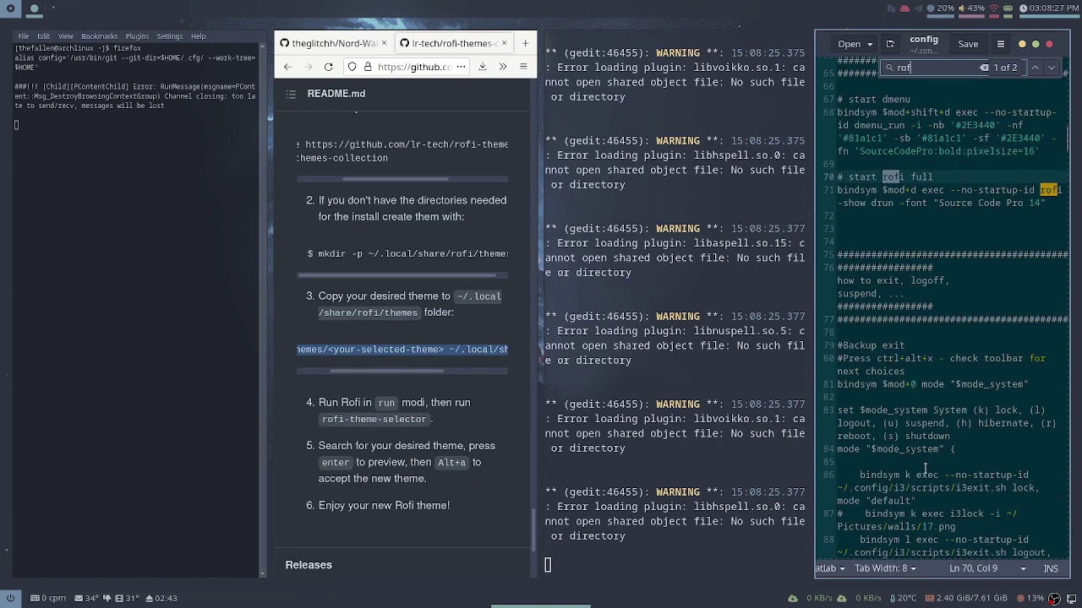
{"action": "type", "text": "i"}
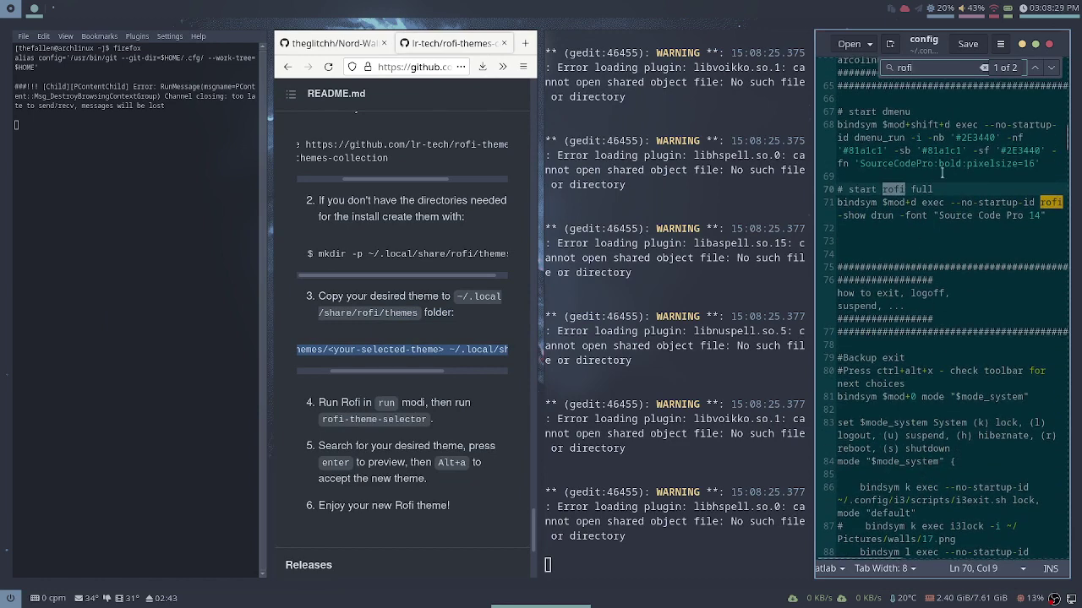
{"action": "left_click", "coordinate": [1052, 70]}
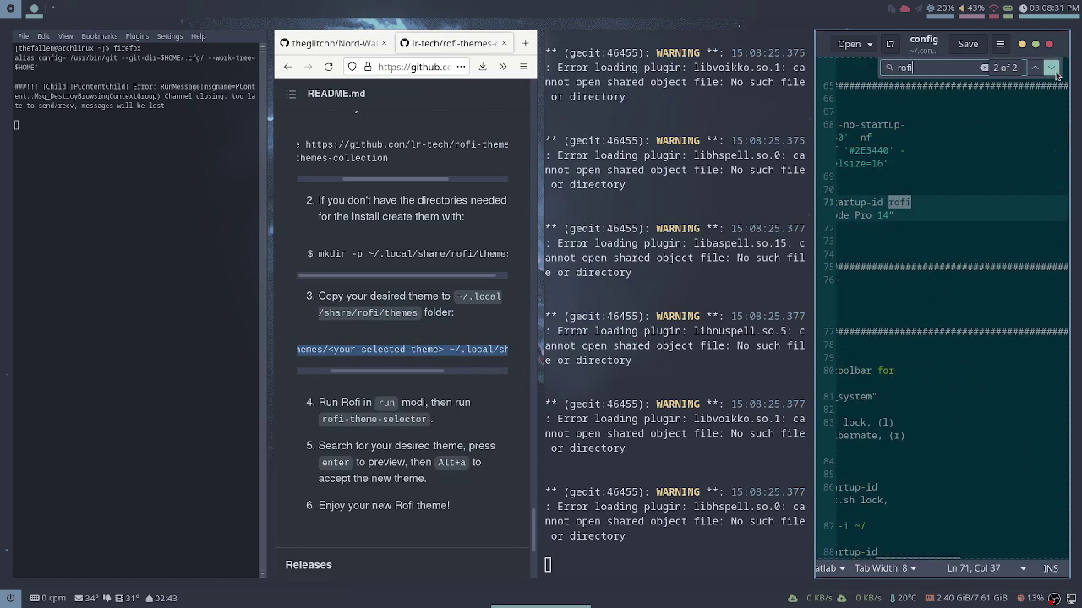
{"action": "left_click", "coordinate": [1052, 71]}
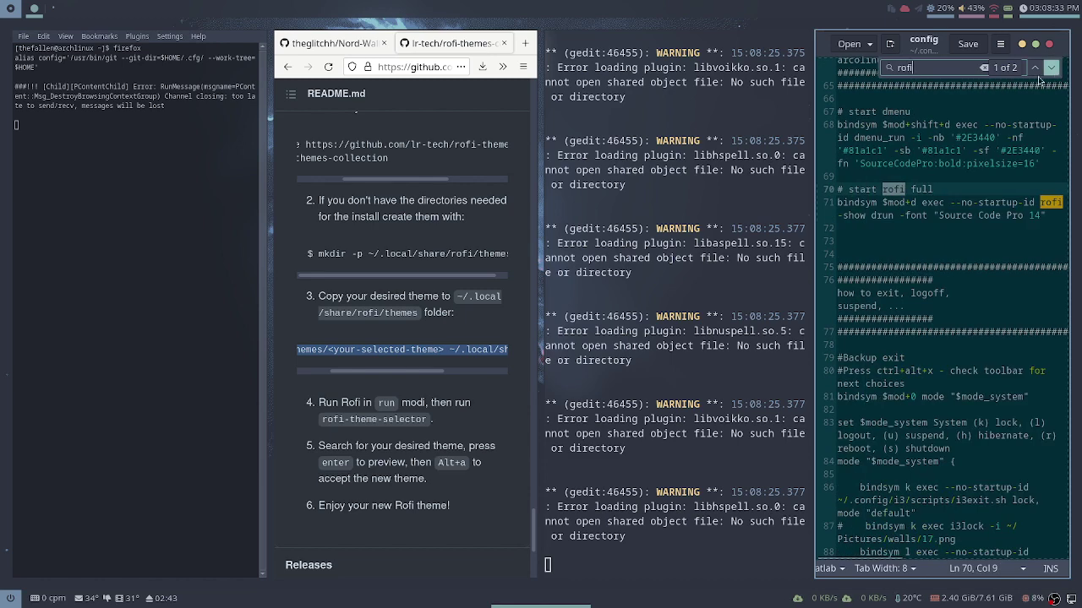
{"action": "left_click_drag", "start_coordinate": [926, 215], "coordinate": [817, 203]}
{"action": "left_click", "coordinate": [945, 203]}
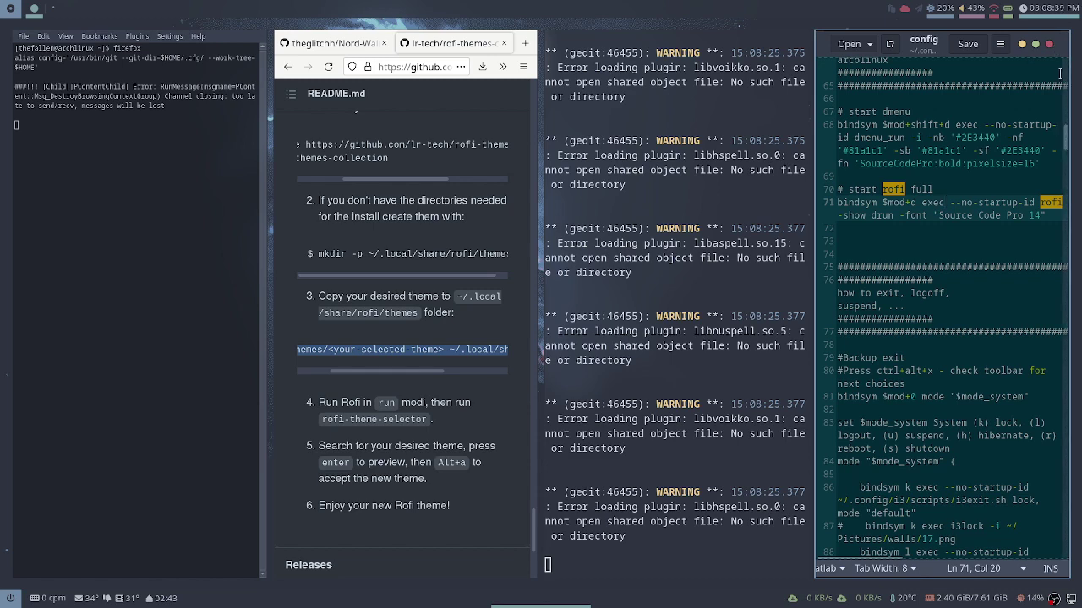
{"action": "left_click", "coordinate": [1050, 46]}
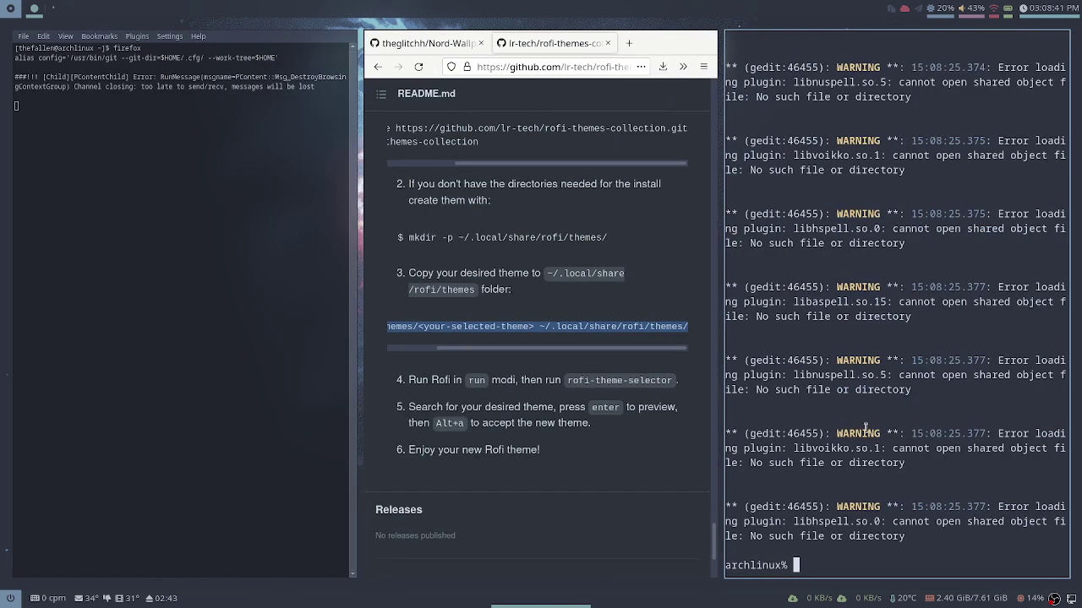
- List the i3 folder again, move up to its parent folder, and list that folder's contents
{"action": "type", "text": "ls"}
{"action": "key", "text": "Return"}
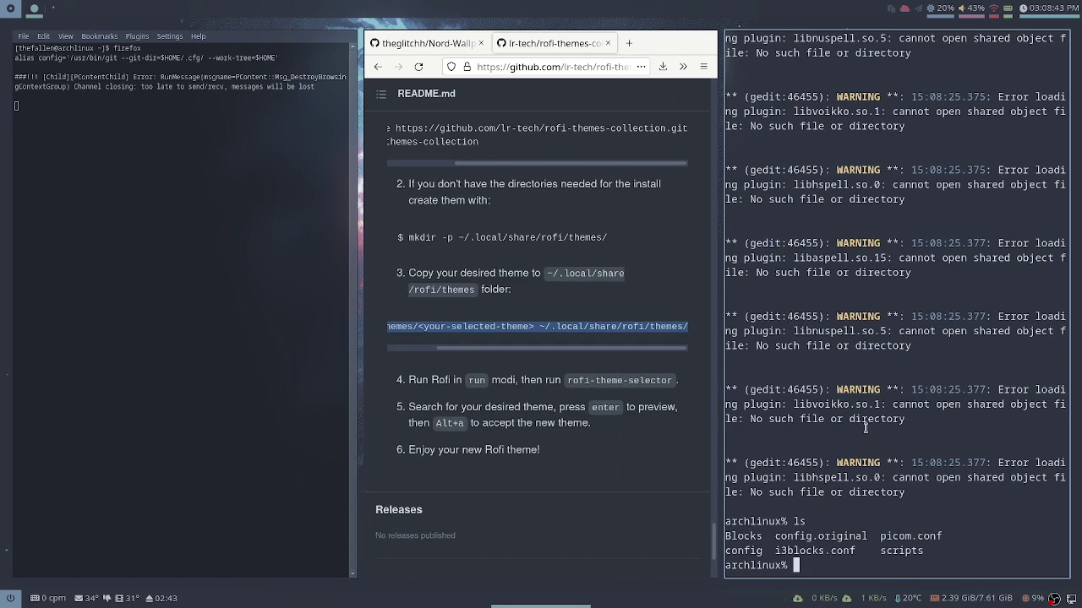
{"action": "type", "text": "cd ../"}
{"action": "key", "text": "Return"}
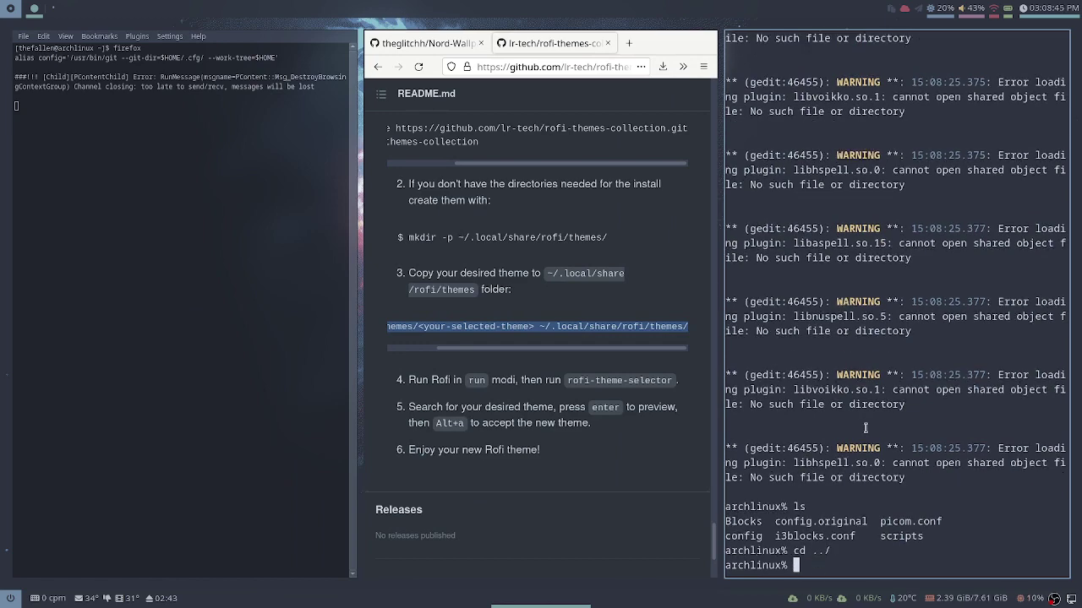
{"action": "type", "text": "ls"}
{"action": "key", "text": "Return"}
- Print the terminal's current working directory
{"action": "type", "text": "cd "}
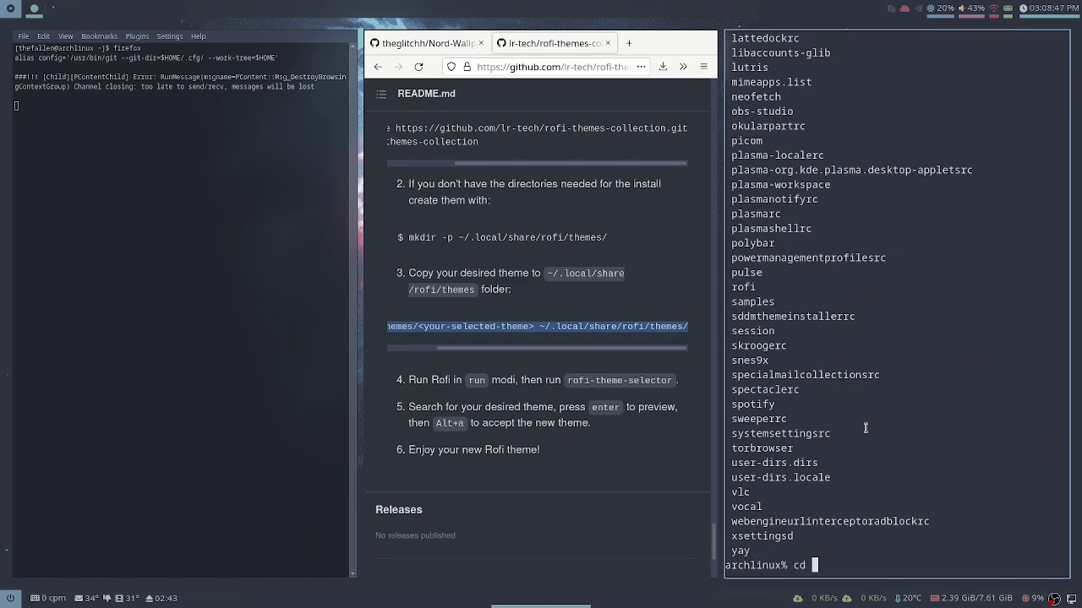
{"action": "type", "text": ".conf"}
{"action": "key", "text": "BackSpace"}
{"action": "key", "text": "BackSpace"}
{"action": "key", "text": "BackSpace"}
{"action": "key", "text": "BackSpace"}
{"action": "key", "text": "BackSpace"}
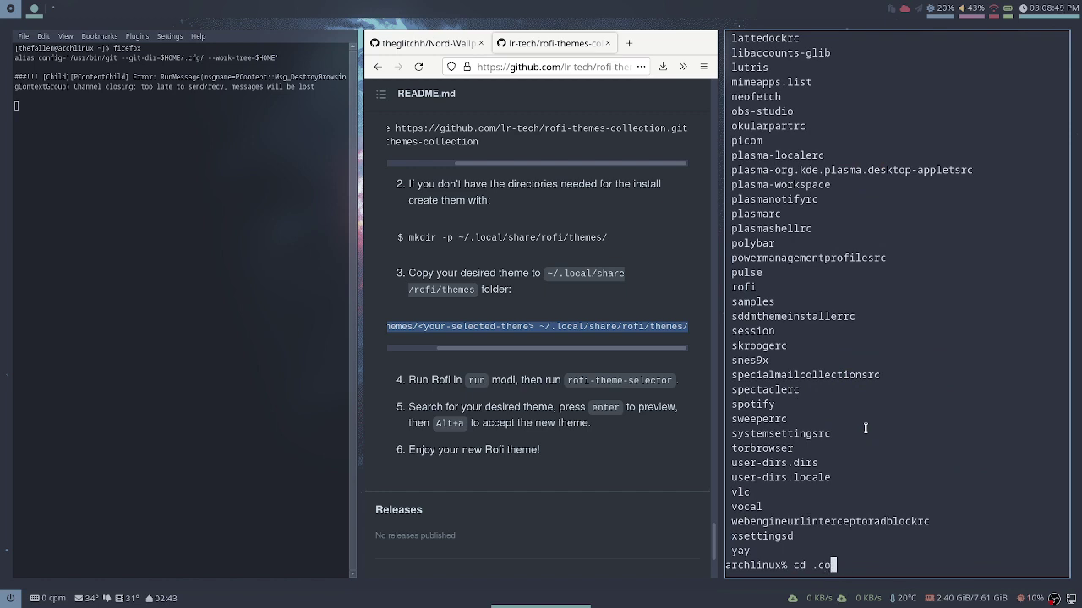
{"action": "key", "text": "BackSpace"}
{"action": "key", "text": "BackSpace"}
{"action": "key", "text": "BackSpace"}
{"action": "type", "text": "pwd"}
{"action": "key", "text": "Return"}
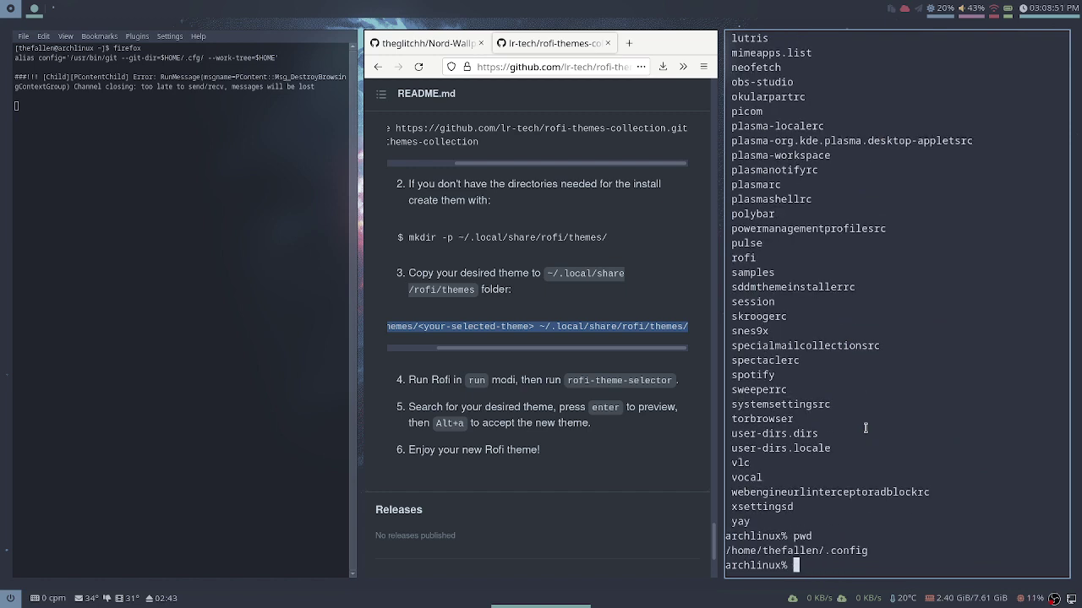
{"action": "type", "text": "cd i"}
{"action": "key", "text": "BackSpace"}
{"action": "type", "text": "polybar"}
{"action": "key", "text": "Tab"}
{"action": "key", "text": "Tab"}
{"action": "key", "text": "BackSpace"}
{"action": "key", "text": "BackSpace"}
{"action": "key", "text": "BackSpace"}
{"action": "key", "text": "BackSpace"}
{"action": "key", "text": "BackSpace"}
{"action": "key", "text": "BackSpace"}
{"action": "key", "text": "BackSpace"}
{"action": "key", "text": "BackSpace"}
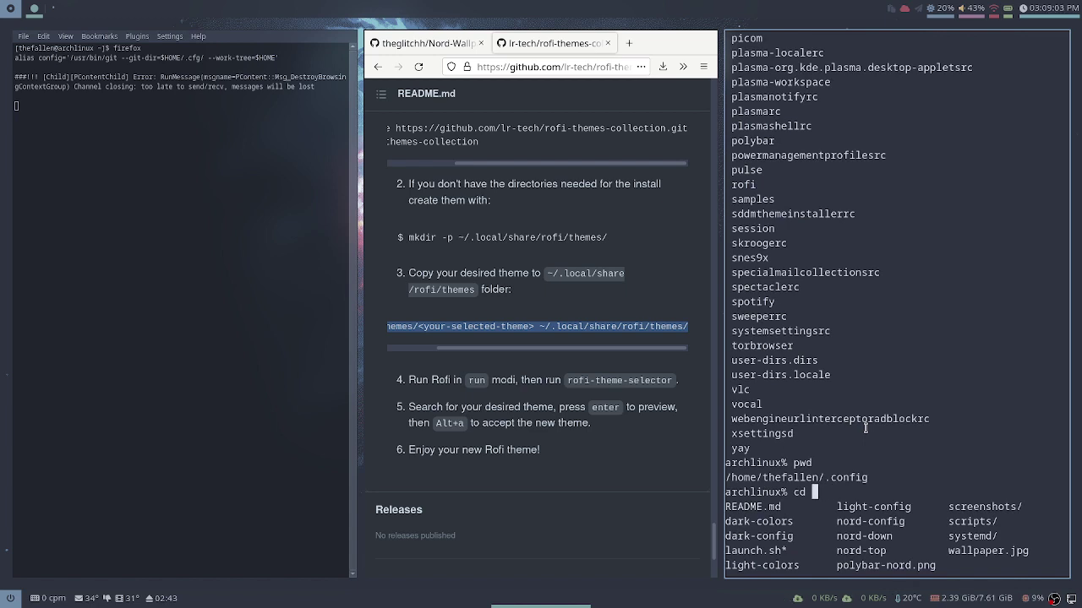
- Change into the rofi configuration folder and list its files
{"action": "type", "text": "rofi/"}
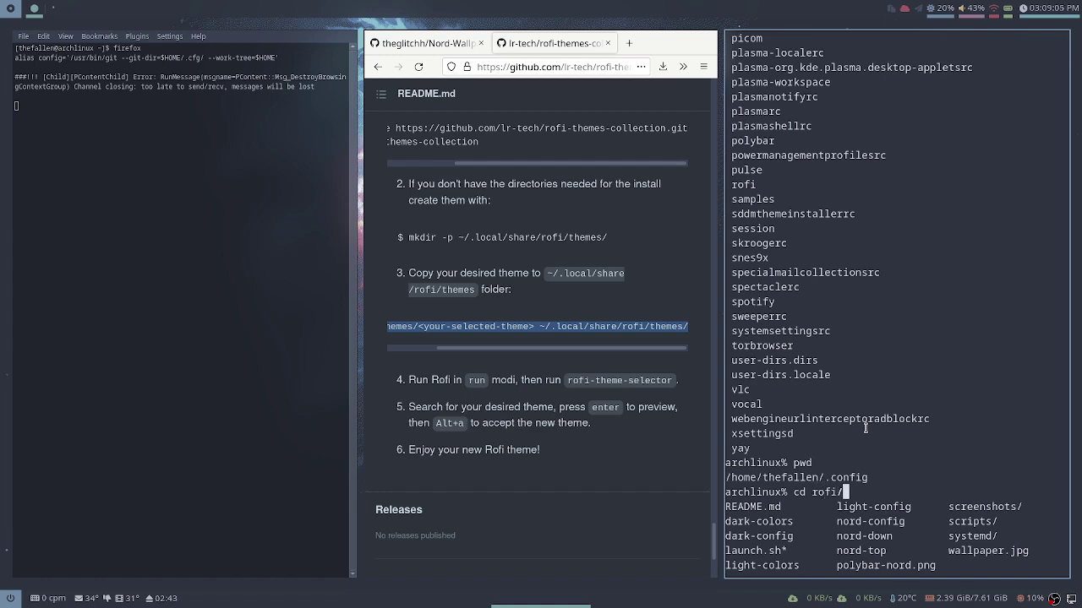
{"action": "key", "text": "Return"}
{"action": "type", "text": "ls"}
{"action": "key", "text": "Return"}
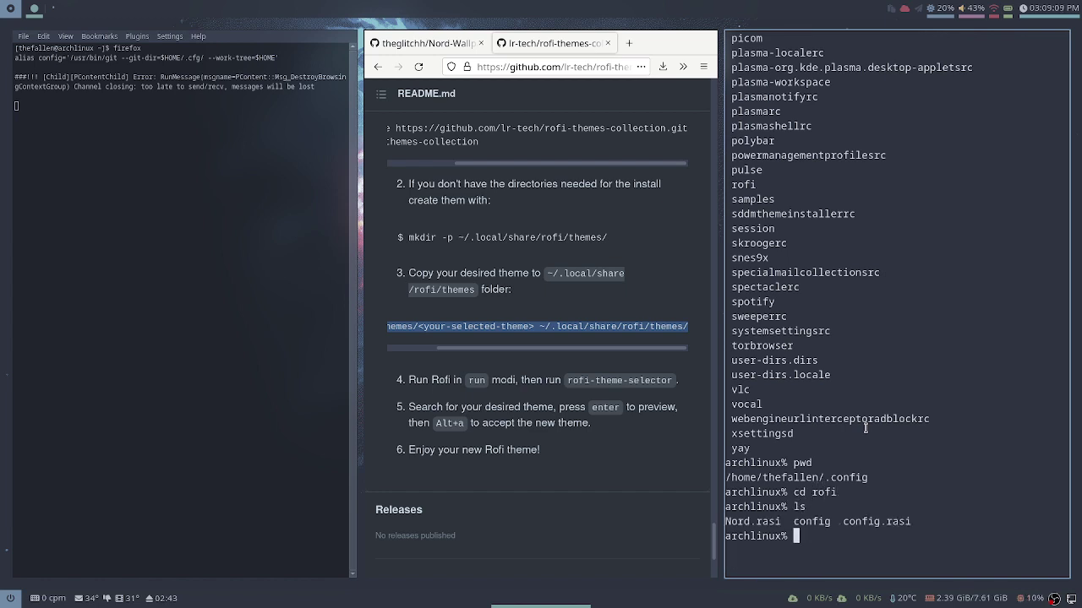
- Search the rofi folder recursively with grep -rw for the word "theglitchh"
{"action": "type", "text": "grep -R"}
{"action": "key", "text": "BackSpace"}
{"action": "type", "text": "rw the"}
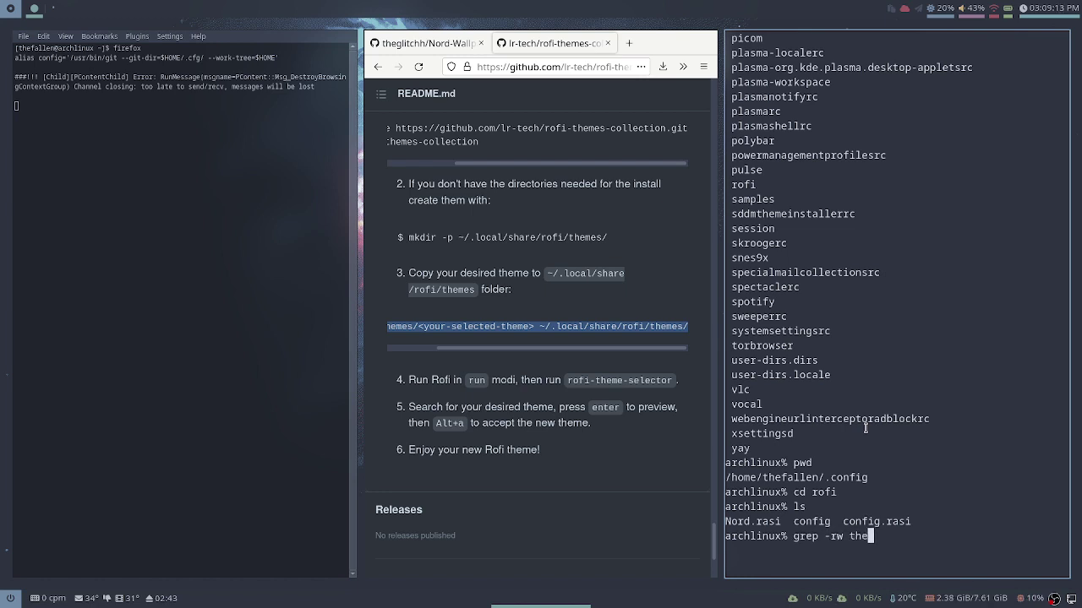
{"action": "type", "text": "glitchh"}
{"action": "key", "text": "Return"}
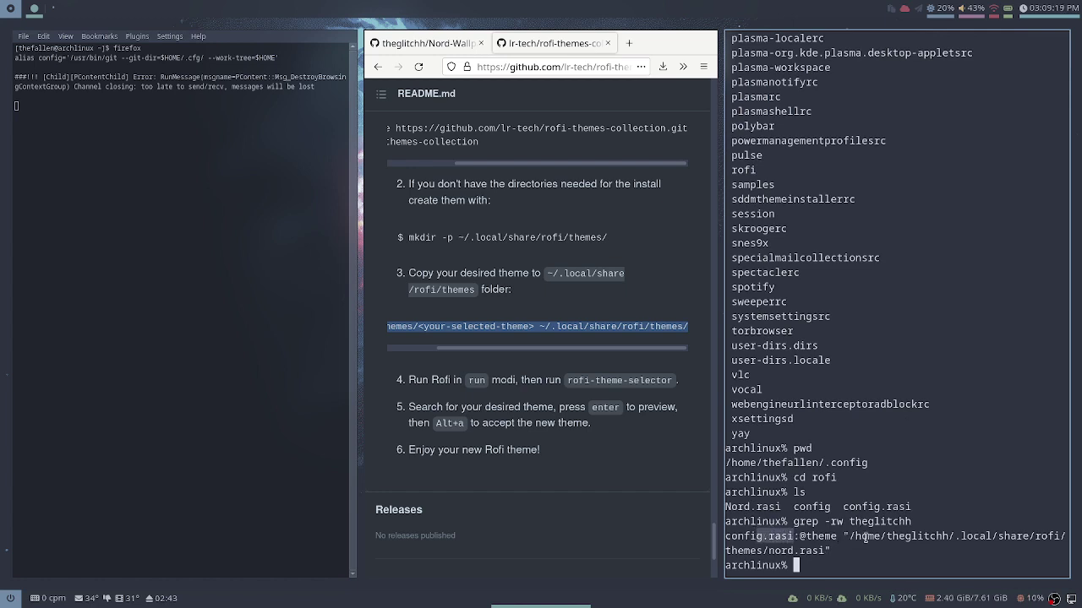
- In config.rasi, opened with gedit, change the theme path's home directory to /home/thefallen, then save and close the file
{"action": "type", "text": "gedit "}
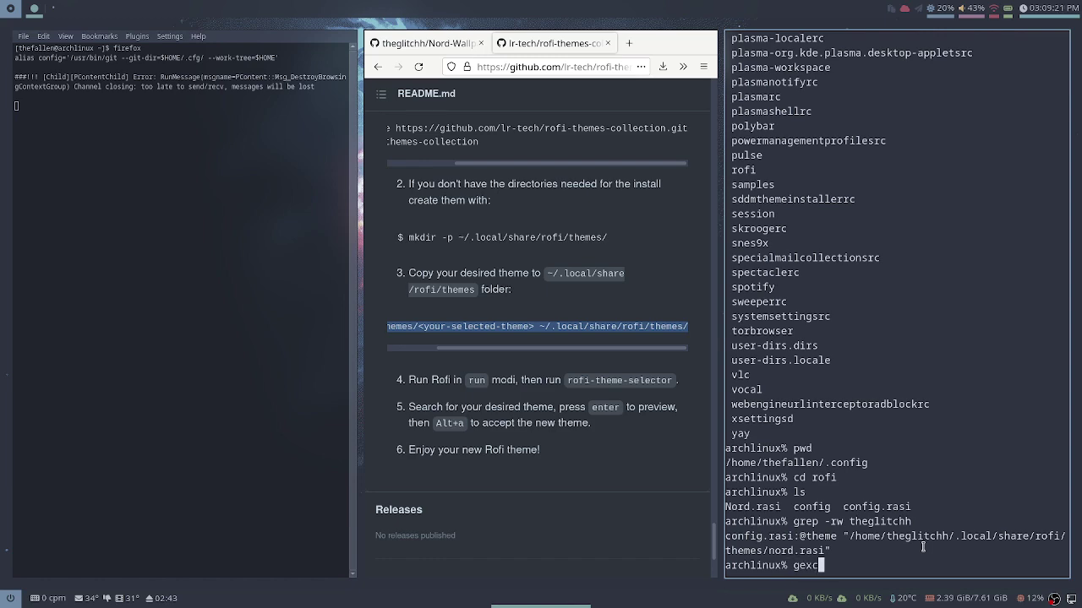
{"action": "type", "text": "config.rasi"}
{"action": "key", "text": "Return"}
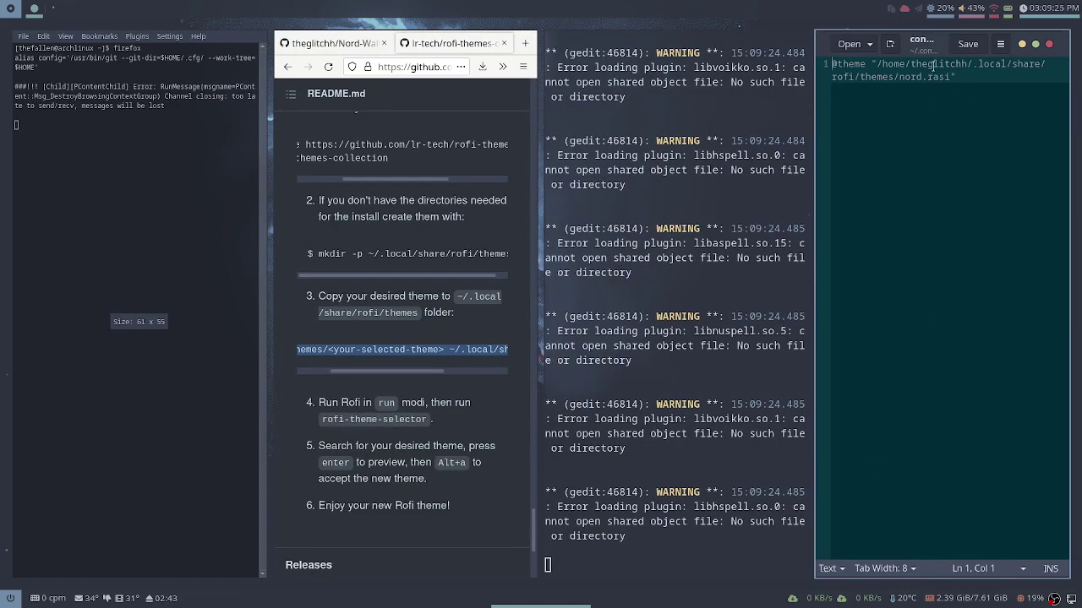
{"action": "left_click_drag", "start_coordinate": [969, 63], "coordinate": [927, 66]}
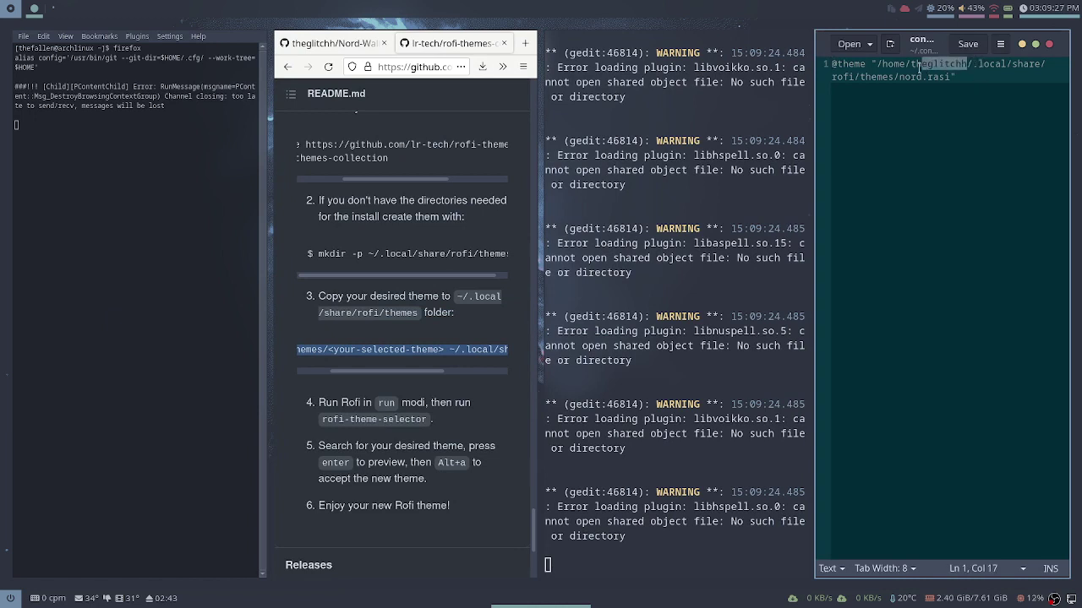
{"action": "type", "text": "fallen"}
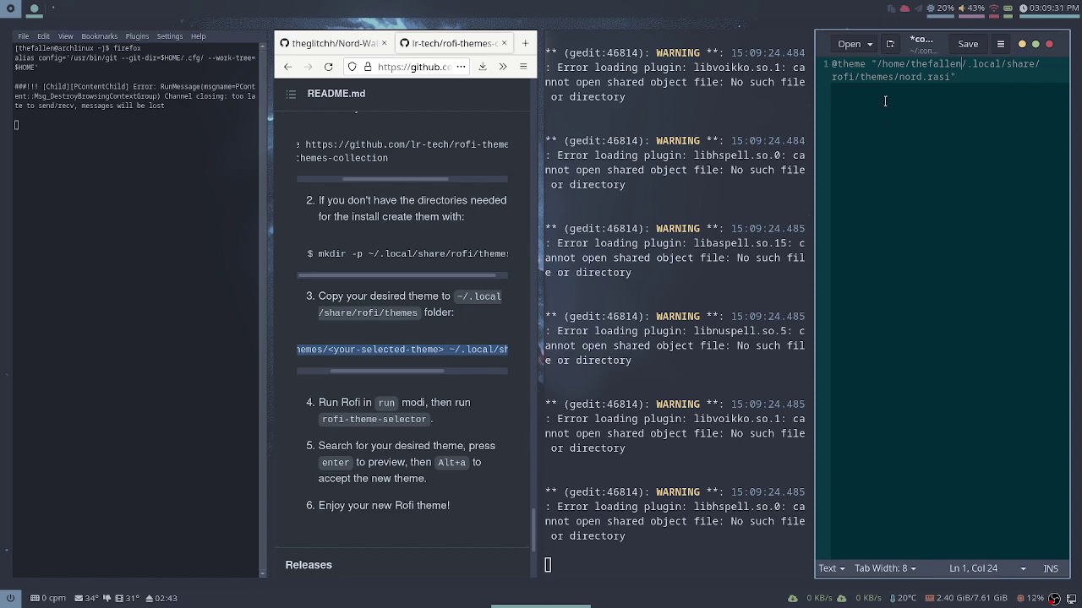
{"action": "key", "text": "ctrl+s"}
{"action": "left_click", "coordinate": [1049, 43]}
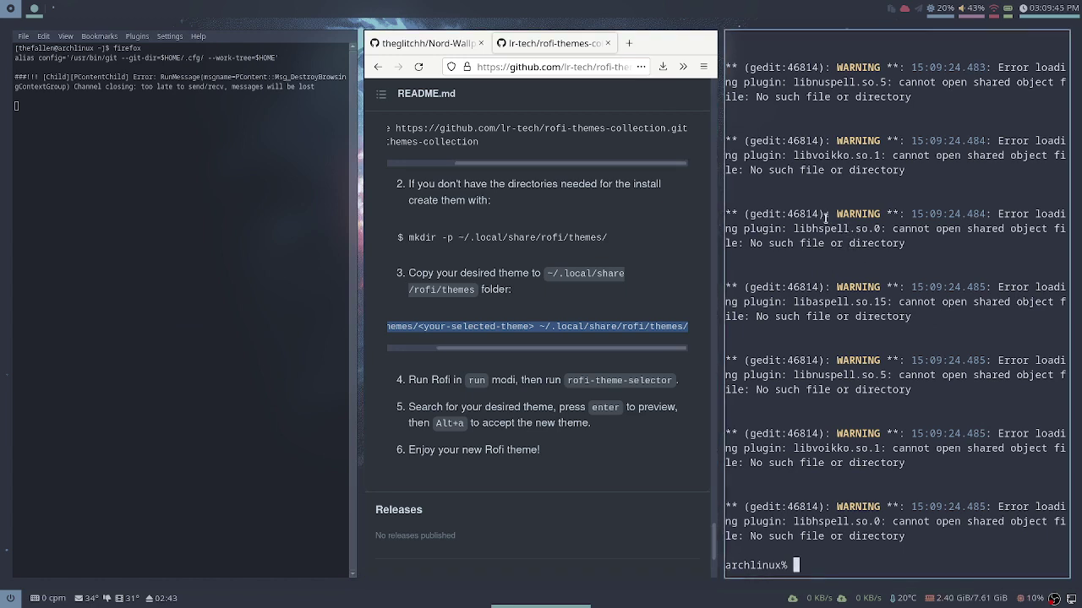
- Test the rofi launcher by starting Firefox from it, and close the new browser window
{"action": "key", "text": "super+d"}
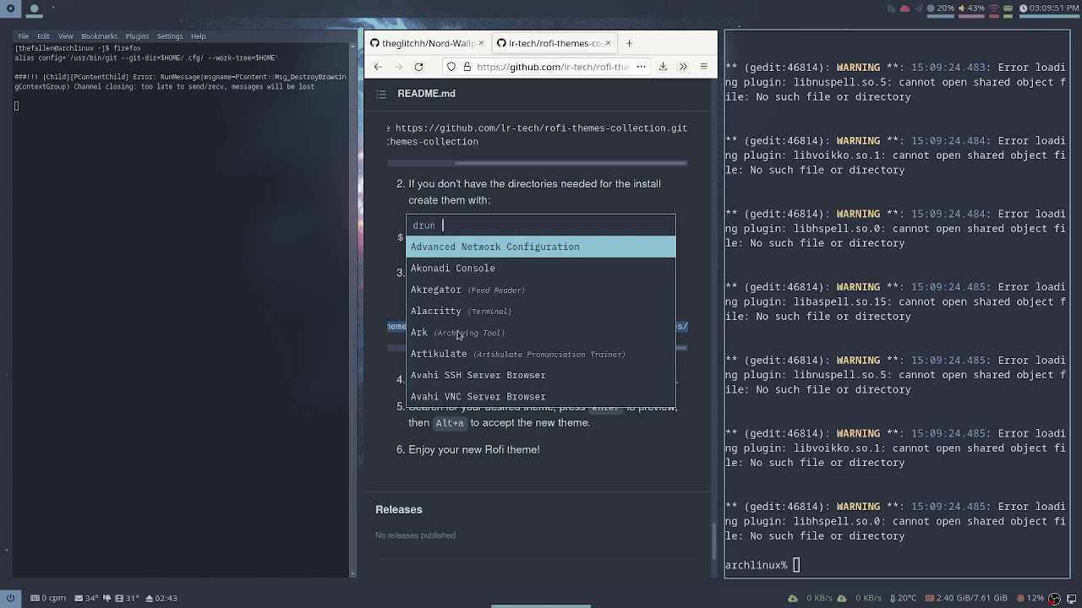
{"action": "type", "text": "firef"}
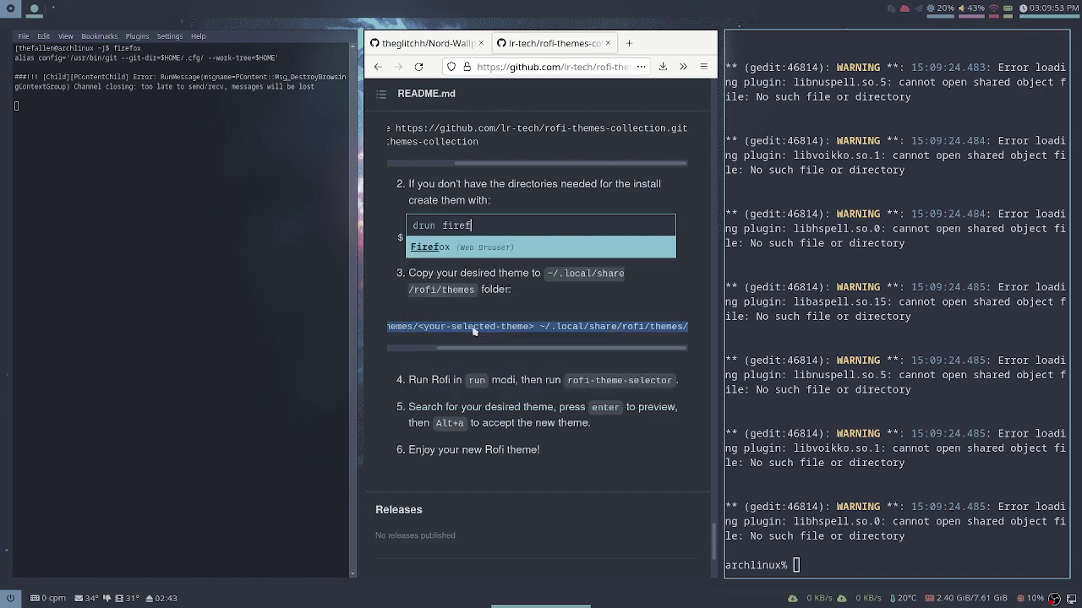
{"action": "key", "text": "Return"}
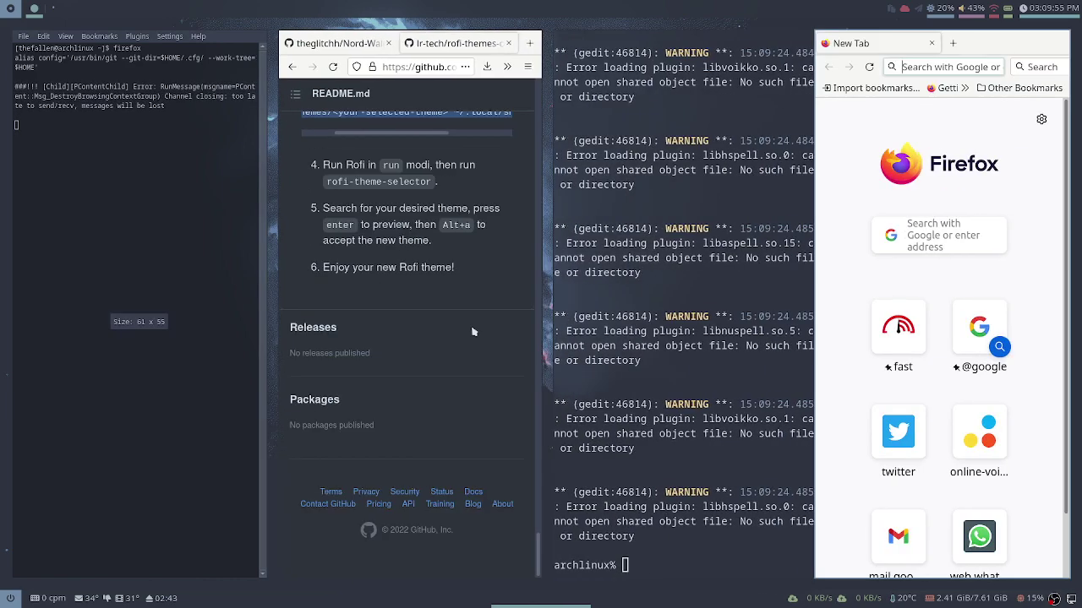
{"action": "key", "text": "ctrl+w"}
- Close both terminal windows, confirming that the one still running Firefox should quit
{"action": "key", "text": "ctrl+d"}
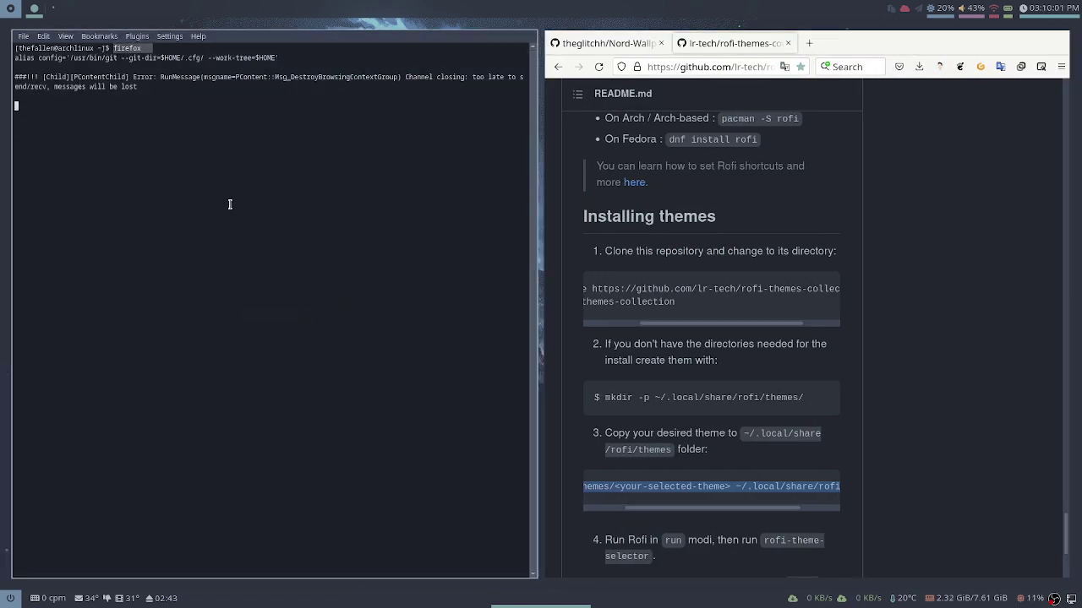
{"action": "key", "text": "ctrl+shift+q"}
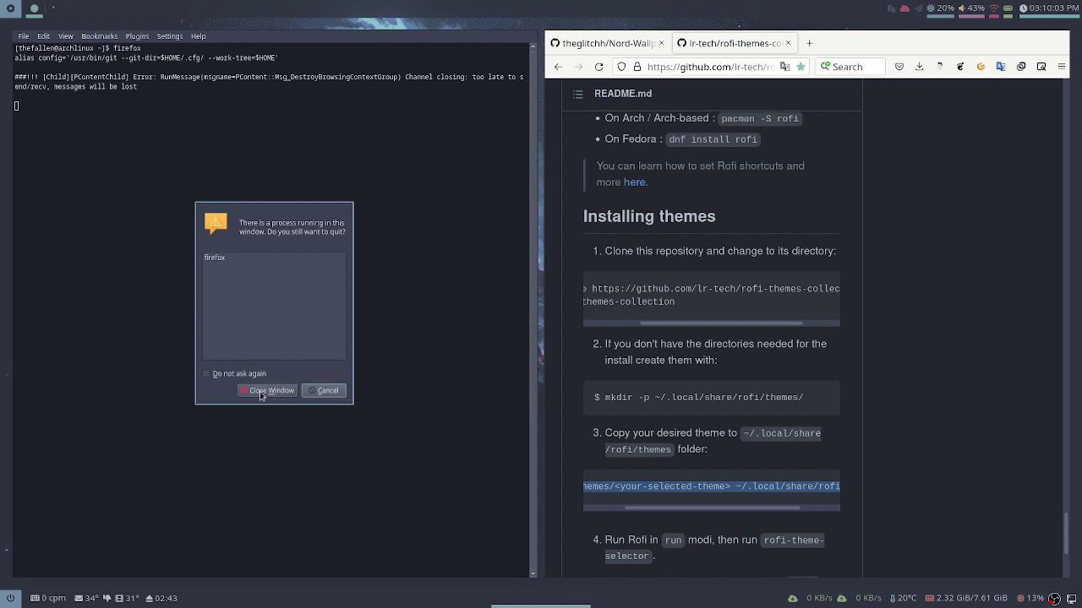
{"action": "left_click", "coordinate": [269, 390]}
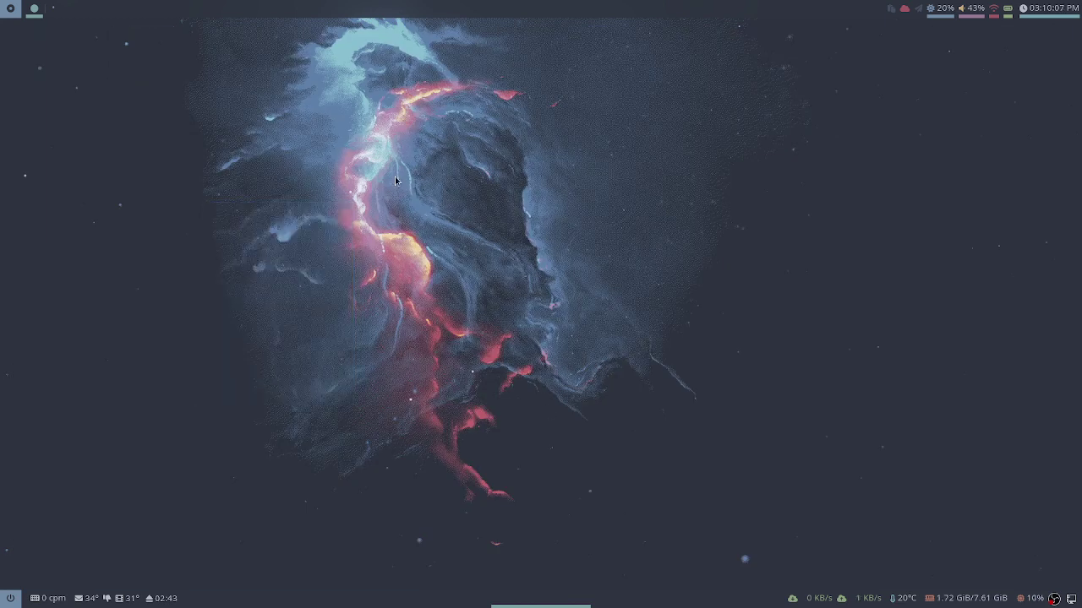
- Launch Firefox through the rofi launcher on the empty desktop
{"action": "key", "text": "super+d"}
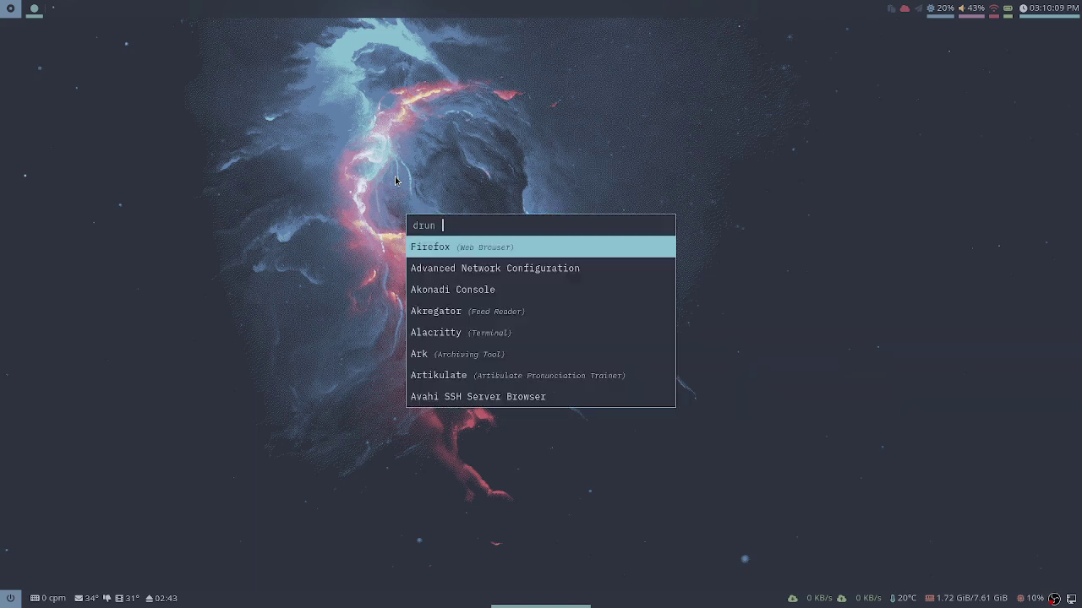
{"action": "type", "text": "firef"}
{"action": "key", "text": "Return"}
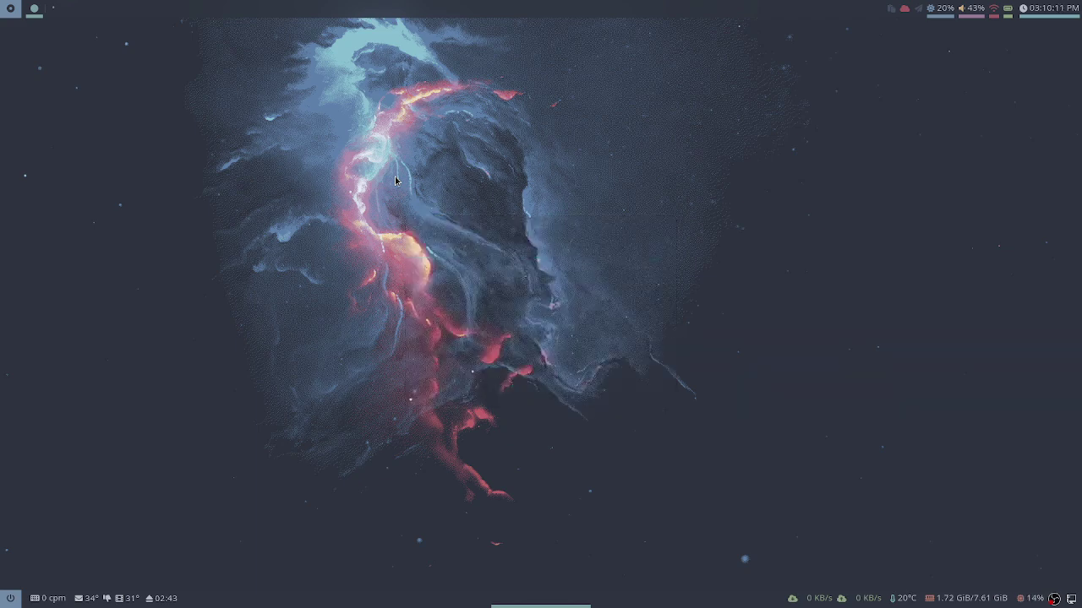
- Close the blank Firefox window, glance through the rofi-themes-collection page in the remaining window, and quit Firefox
{"action": "left_click", "coordinate": [719, 388]}
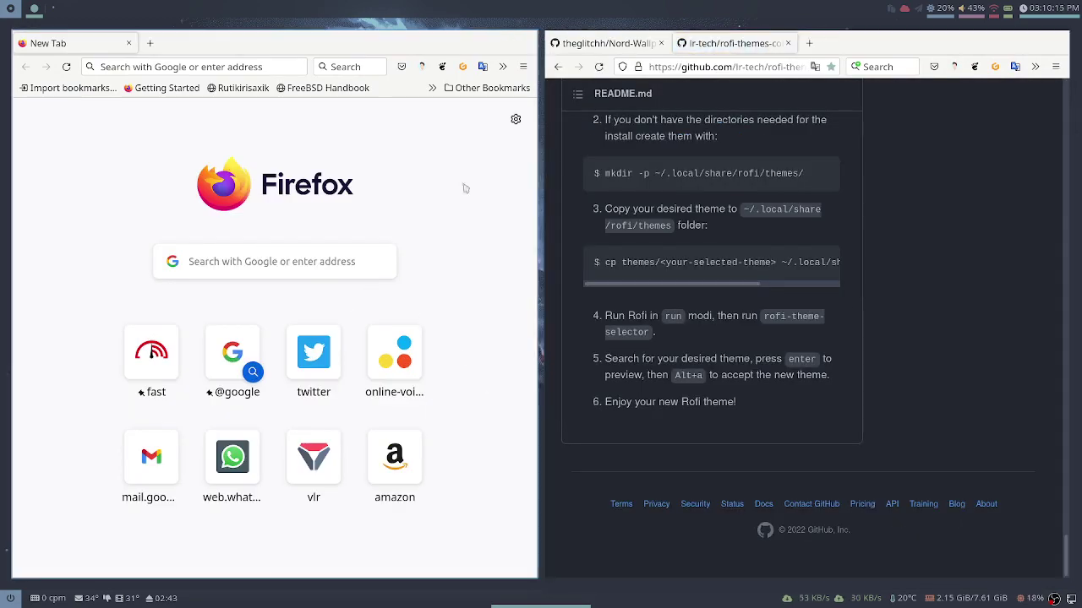
{"action": "key", "text": "ctrl+w"}
{"action": "scroll", "coordinate": [541, 265], "scroll_direction": "down", "scroll_amount": 2}
{"action": "scroll", "coordinate": [468, 299], "scroll_direction": "up", "scroll_amount": 8}
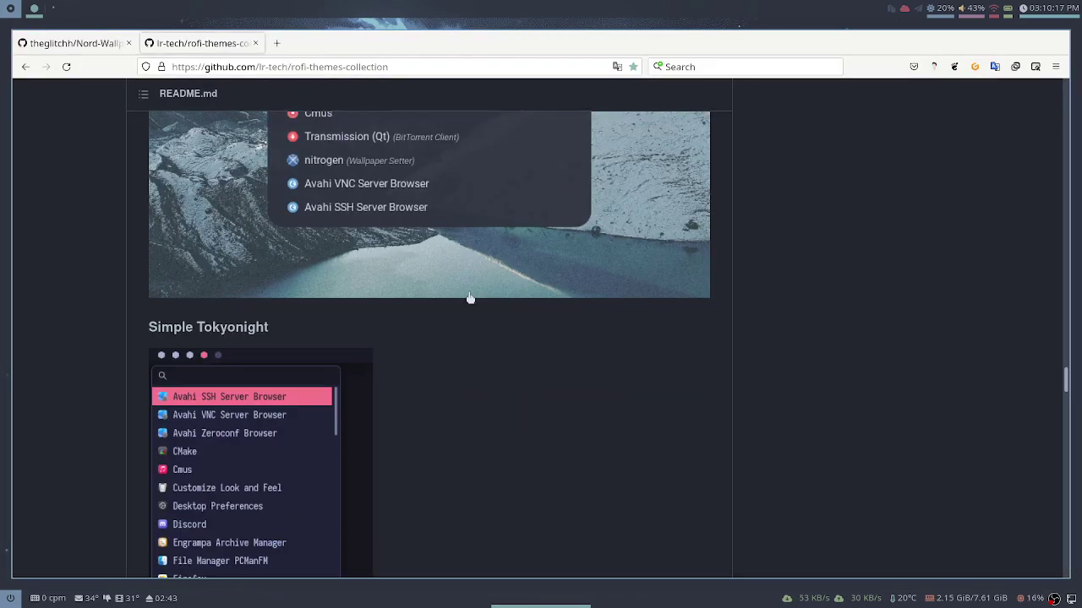
{"action": "key", "text": "ctrl+q"}
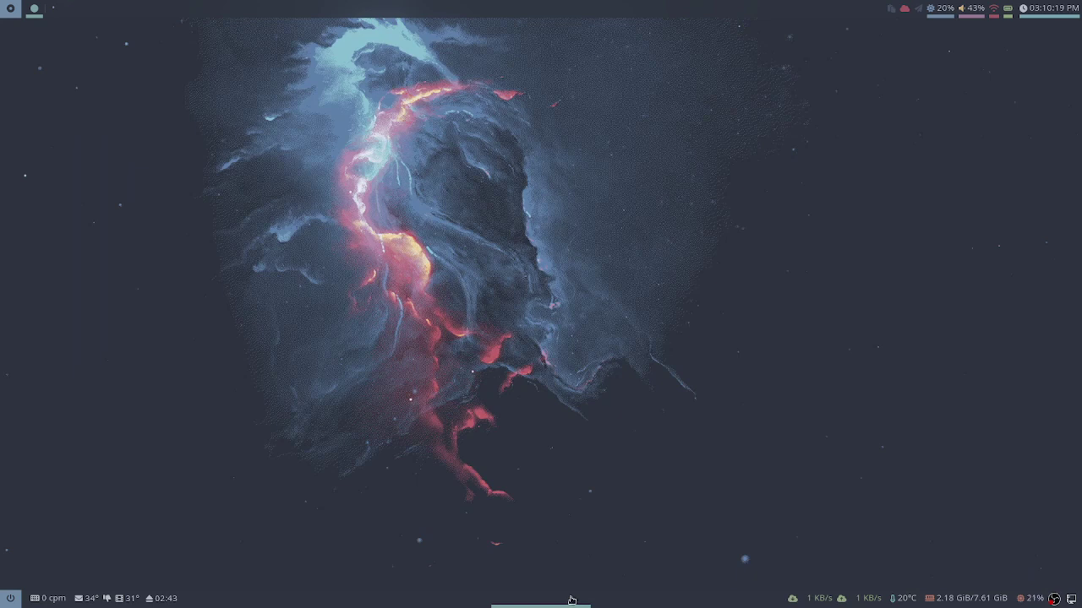
{"action": "key", "text": "super+Return"}
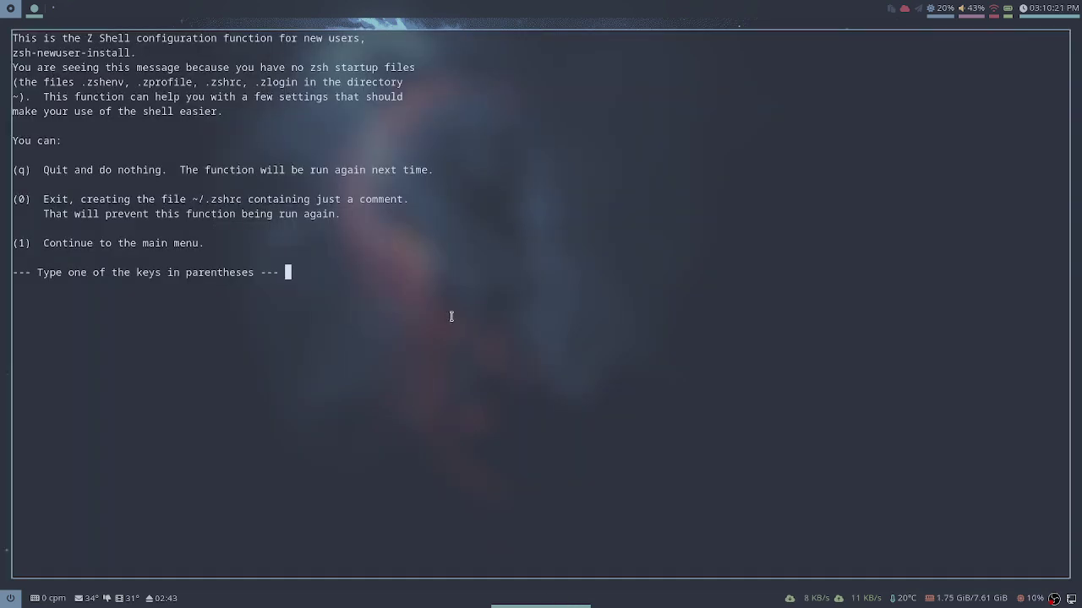
{"action": "key", "text": "q"}
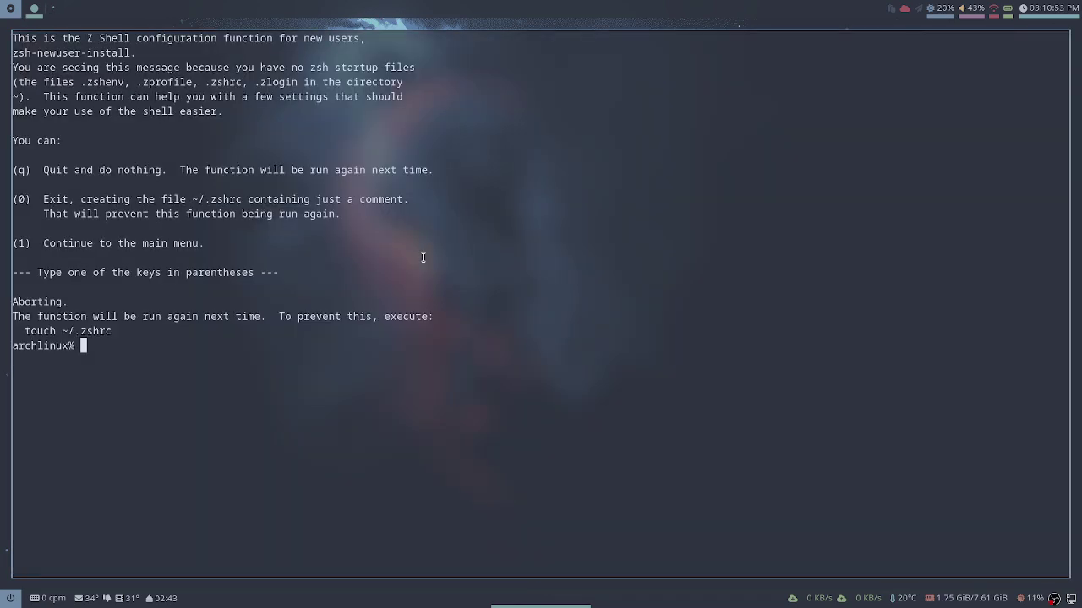
{"action": "key", "text": "super+d"}
{"action": "type", "text": "kmag"}
{"action": "key", "text": "Return"}
{"action": "key", "text": "super+shift+q"}
- Relaunch Firefox from the rofi launcher
{"action": "key", "text": "super+d"}
{"action": "type", "text": "fierf"}
{"action": "key", "text": "BackSpace"}
{"action": "key", "text": "BackSpace"}
{"action": "key", "text": "BackSpace"}
{"action": "key", "text": "Return"}
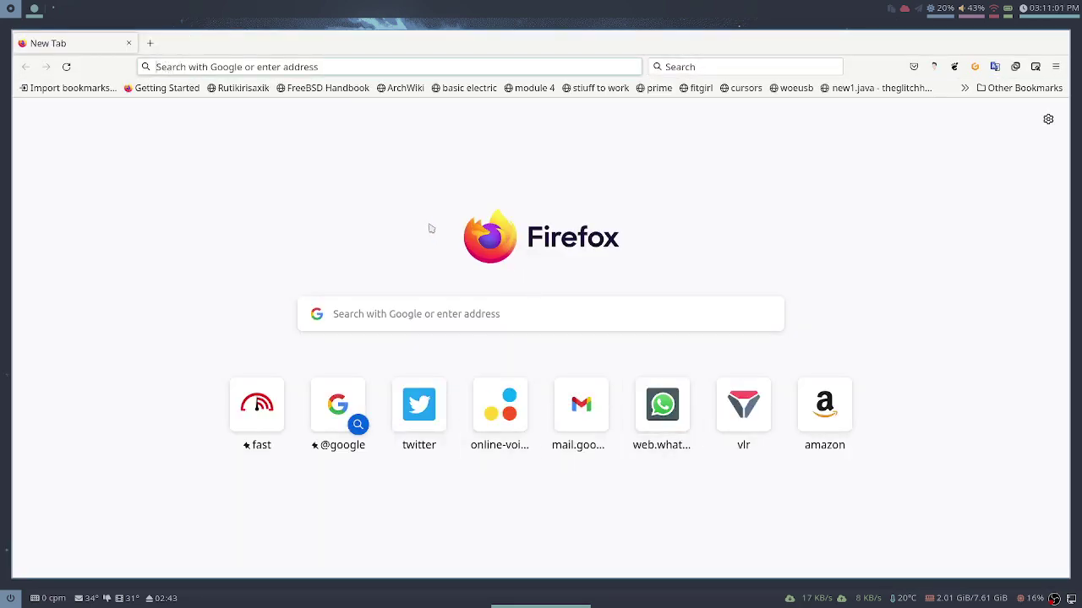
- Search Google for "how to add user to video group"
{"action": "type", "text": "i"}
{"action": "key", "text": "BackSpace"}
{"action": "key", "text": "BackSpace"}
{"action": "type", "text": "how t"}
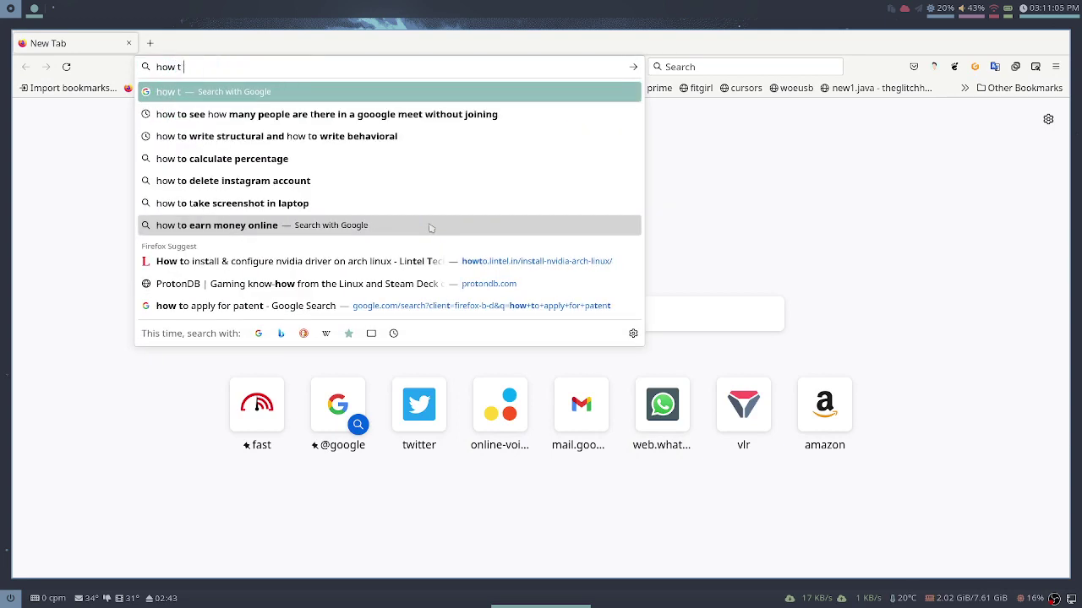
{"action": "type", "text": "o set use"}
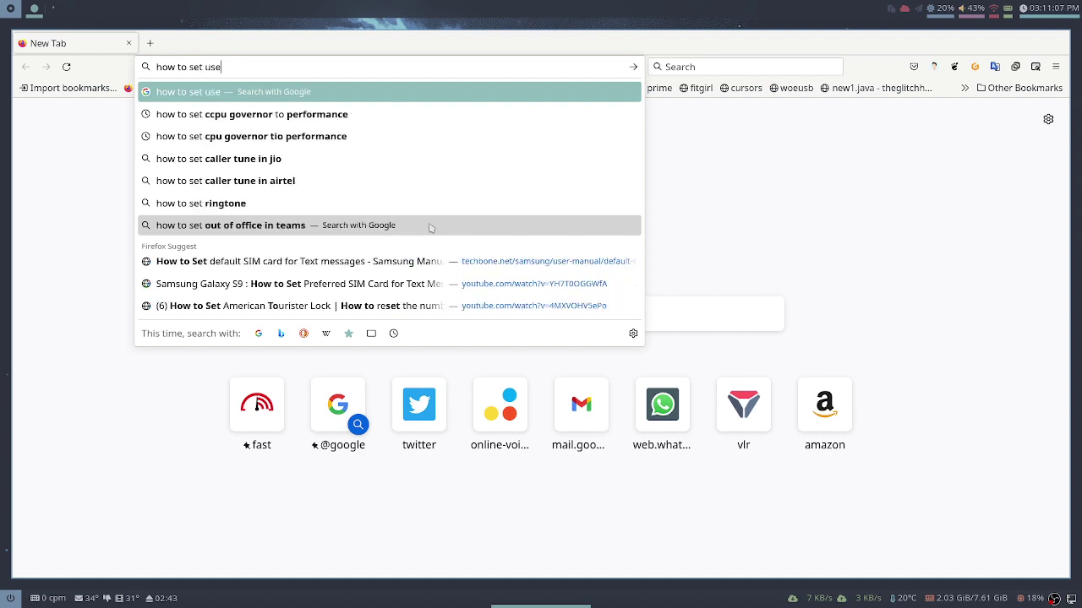
{"action": "type", "text": "r to video"}
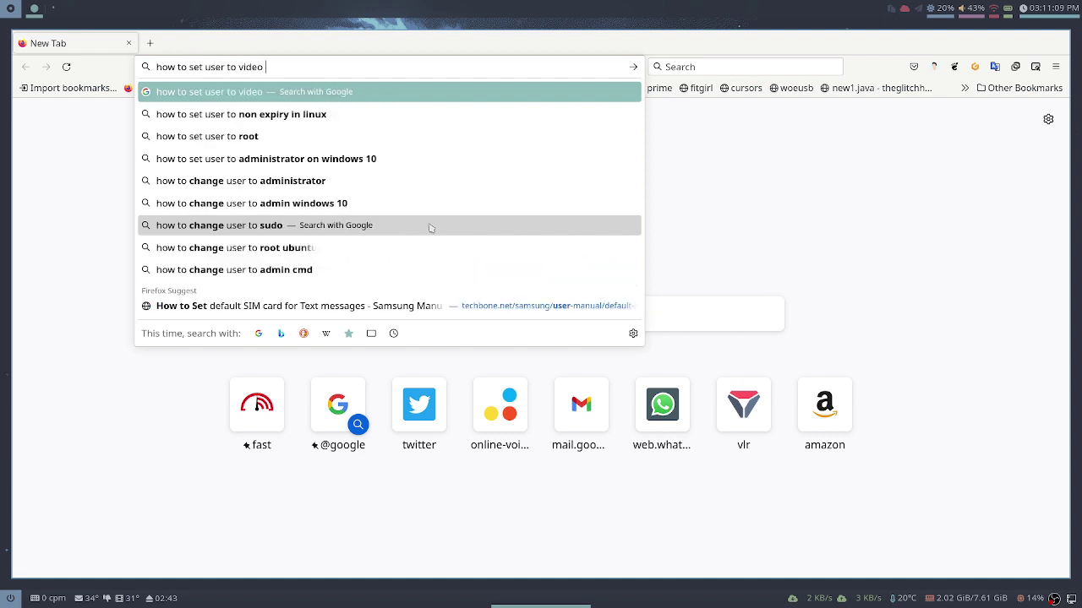
{"action": "left_click", "coordinate": [183, 113]}
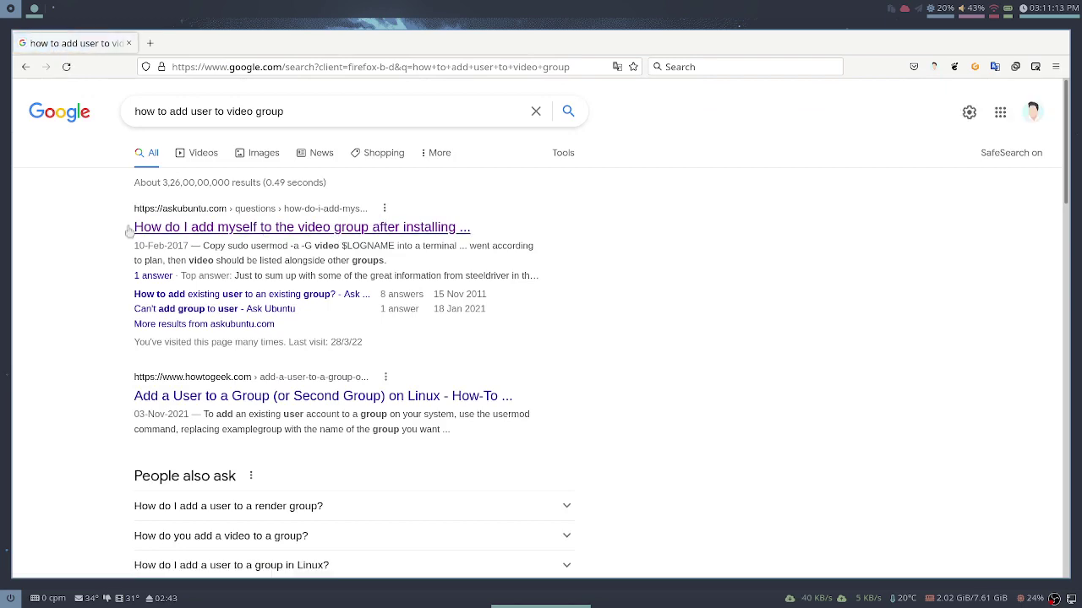
- Open the Ask Ubuntu result on joining the video group, accept all cookies, and copy the command sudo usermod -a -G video $LOGNAME
{"action": "left_click", "coordinate": [263, 228]}
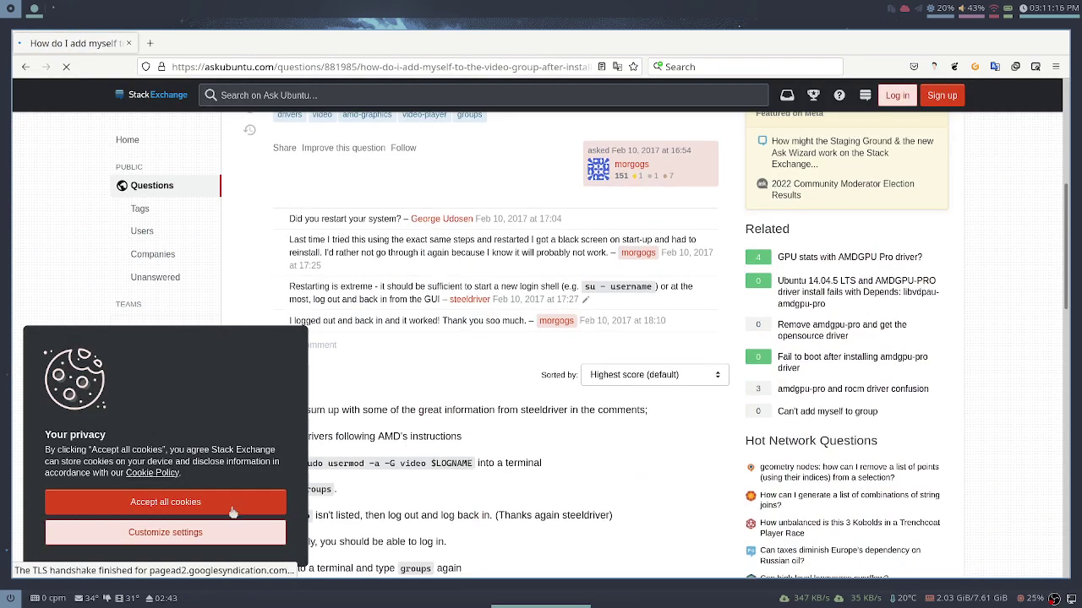
{"action": "left_click", "coordinate": [233, 512]}
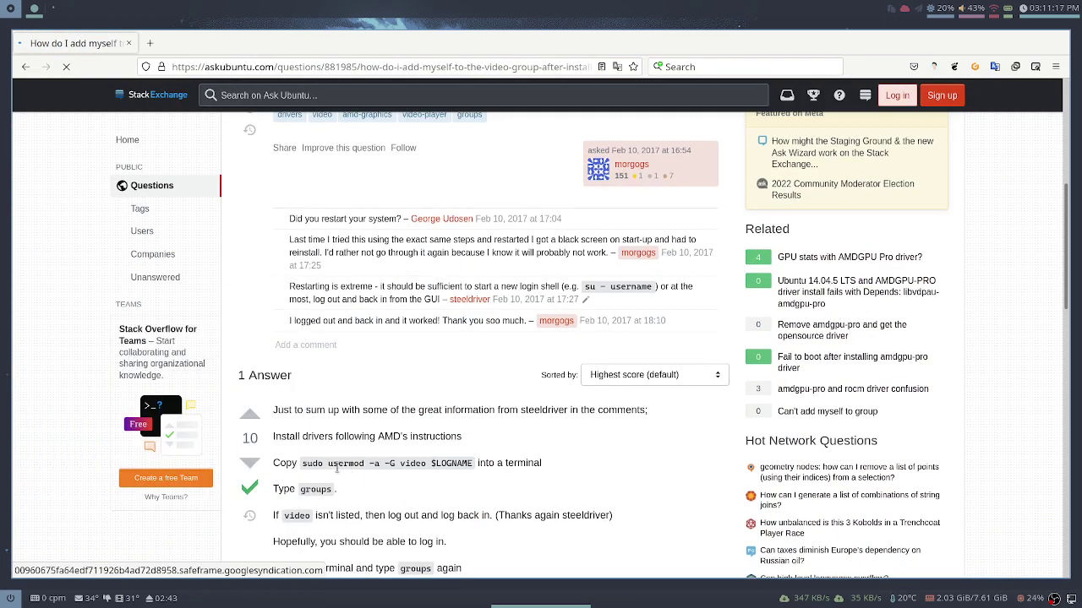
{"action": "left_click_drag", "start_coordinate": [338, 467], "coordinate": [475, 464]}
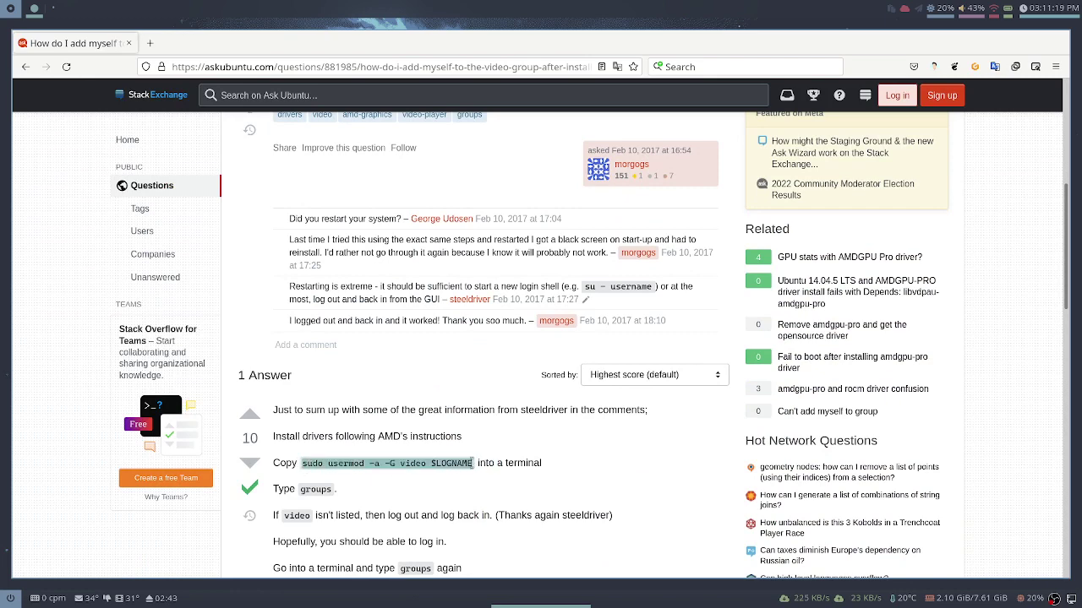
{"action": "scroll", "coordinate": [473, 463], "scroll_direction": "down", "scroll_amount": 3}
{"action": "right_click", "coordinate": [353, 276]}
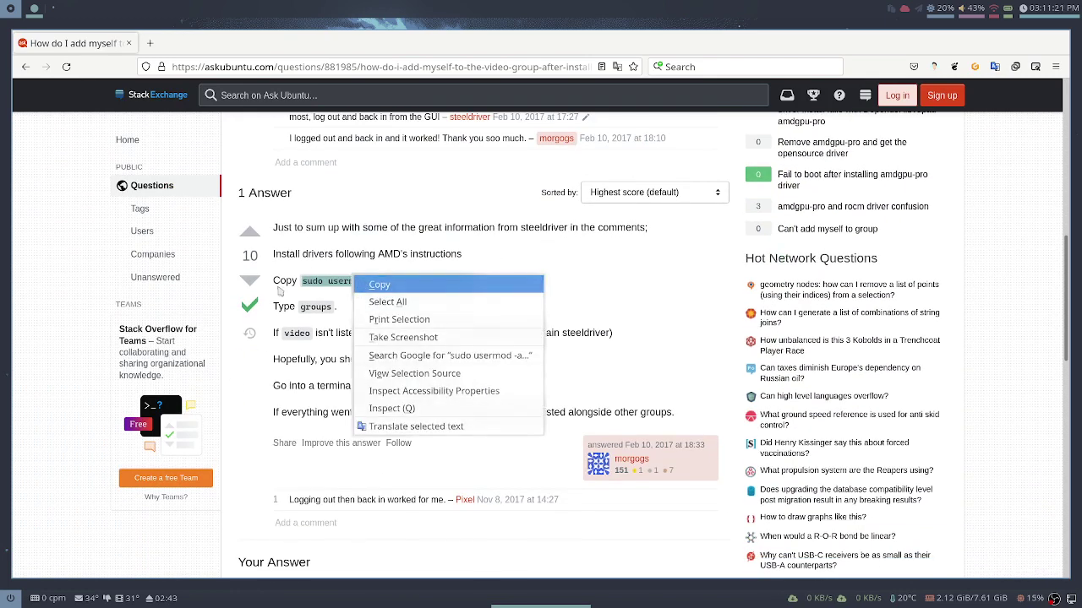
{"action": "left_click", "coordinate": [358, 286]}
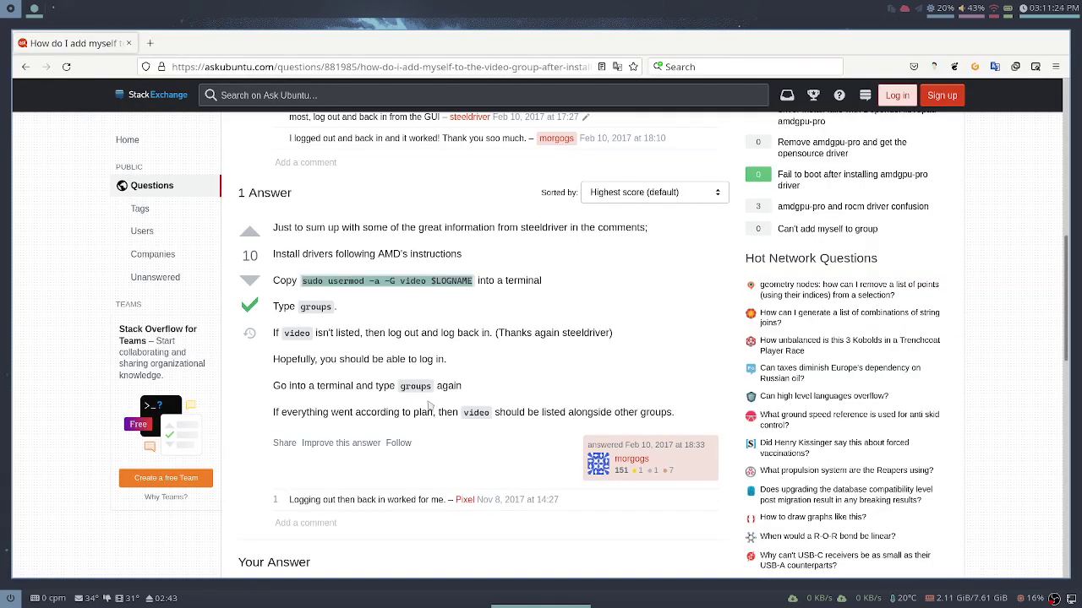
- In a new terminal, quit the zsh new-user setup and run sudo usermod -a -G video $LOGNAME, authenticating with the sudo password
{"action": "key", "text": "super+Return"}
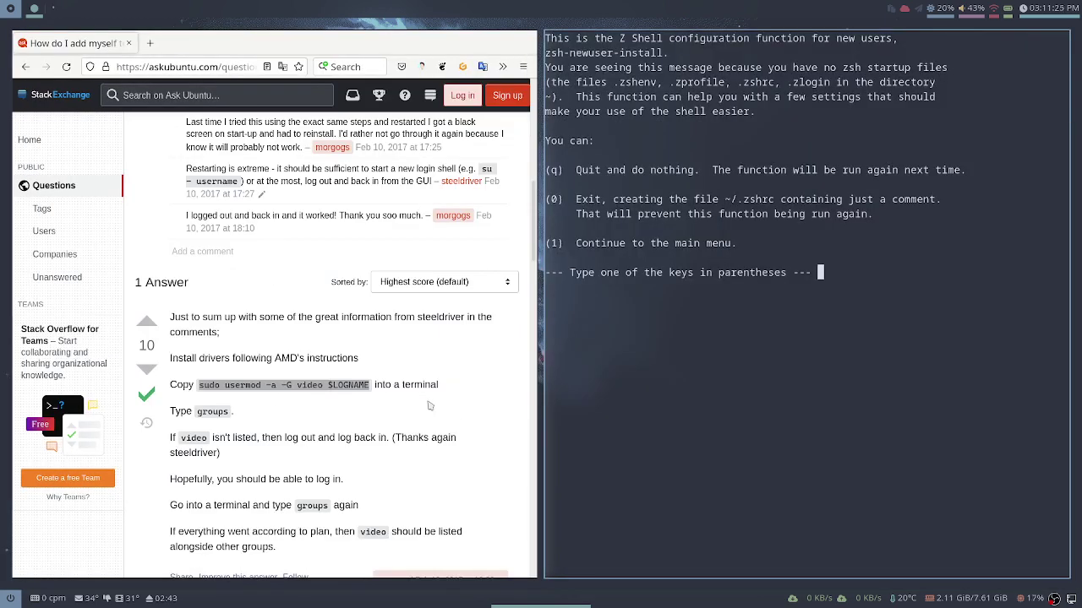
{"action": "key", "text": "q"}
{"action": "key", "text": "ctrl+shift+v"}
{"action": "key", "text": "Return"}
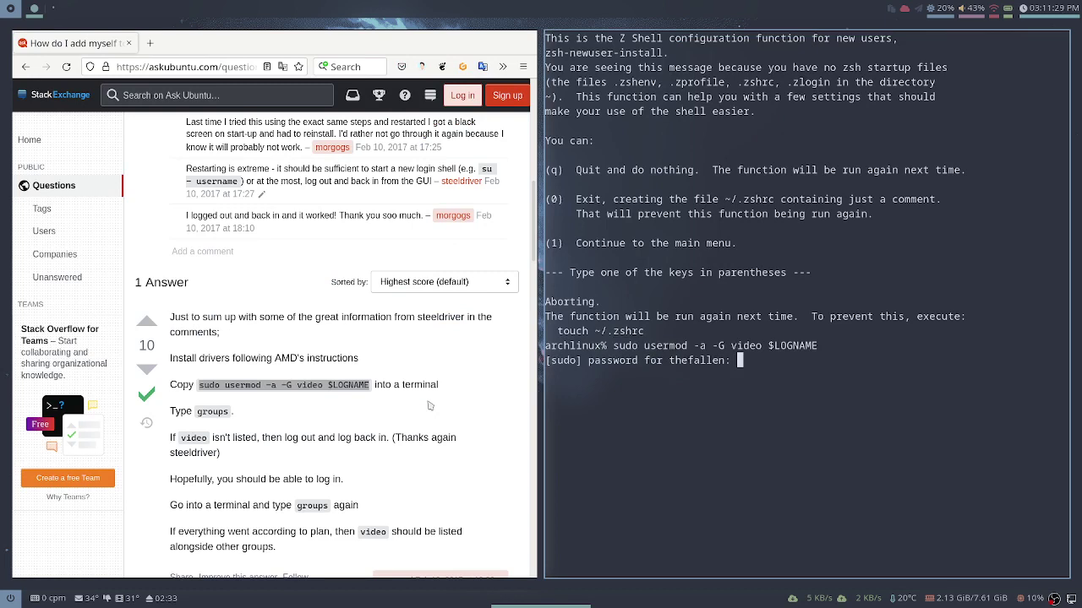
{"action": "key", "text": "Return"}
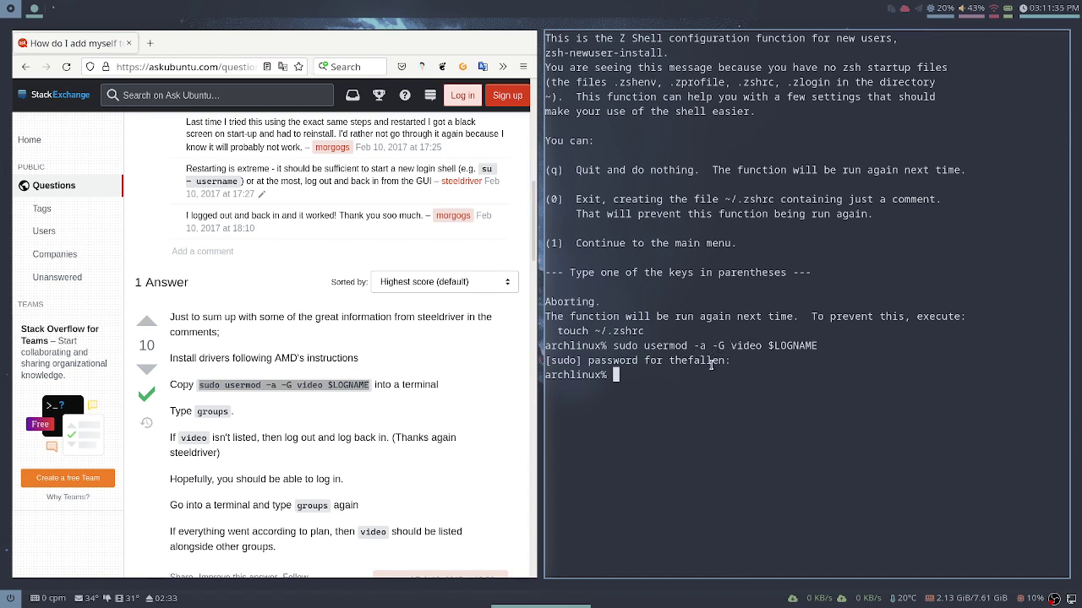
{"action": "left_click_drag", "start_coordinate": [669, 360], "coordinate": [760, 345]}
{"action": "left_click", "coordinate": [792, 396]}
- Begin a cd command with the path /sys/class/ and list the subfolder completions, leaving the command unexecuted
{"action": "type", "text": "cd sys"}
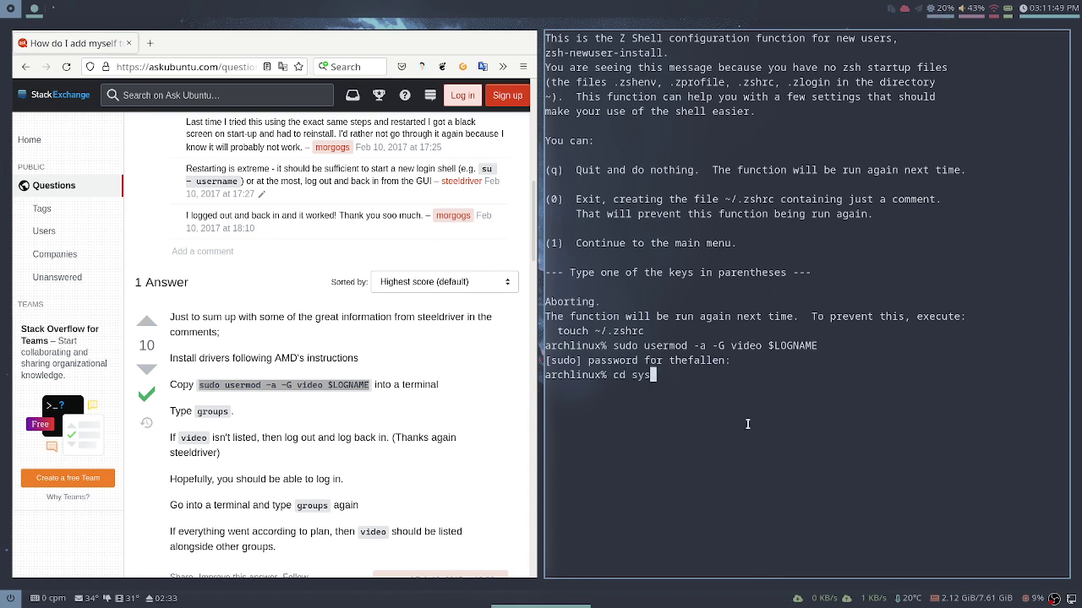
{"action": "key", "text": "BackSpace"}
{"action": "key", "text": "BackSpace"}
{"action": "key", "text": "BackSpace"}
{"action": "type", "text": "/sys/cl"}
{"action": "key", "text": "Tab"}
{"action": "key", "text": "Tab"}
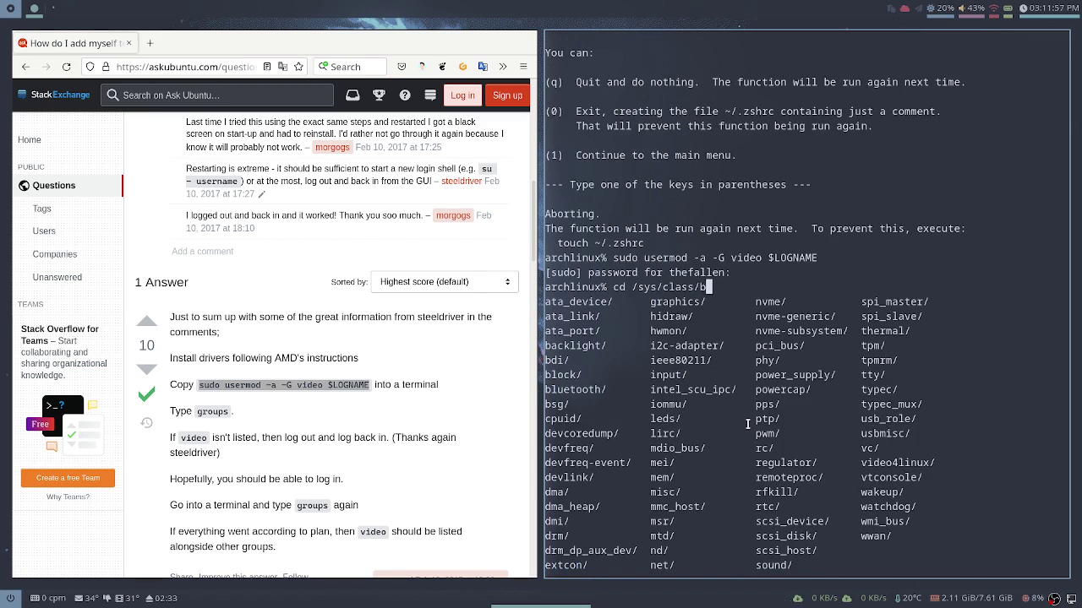
{"action": "type", "text": "/"}
{"action": "key", "text": "Tab"}
{"action": "type", "text": "in"}
{"action": "key", "text": "Tab"}
{"action": "key", "text": "BackSpace"}
{"action": "key", "text": "BackSpace"}
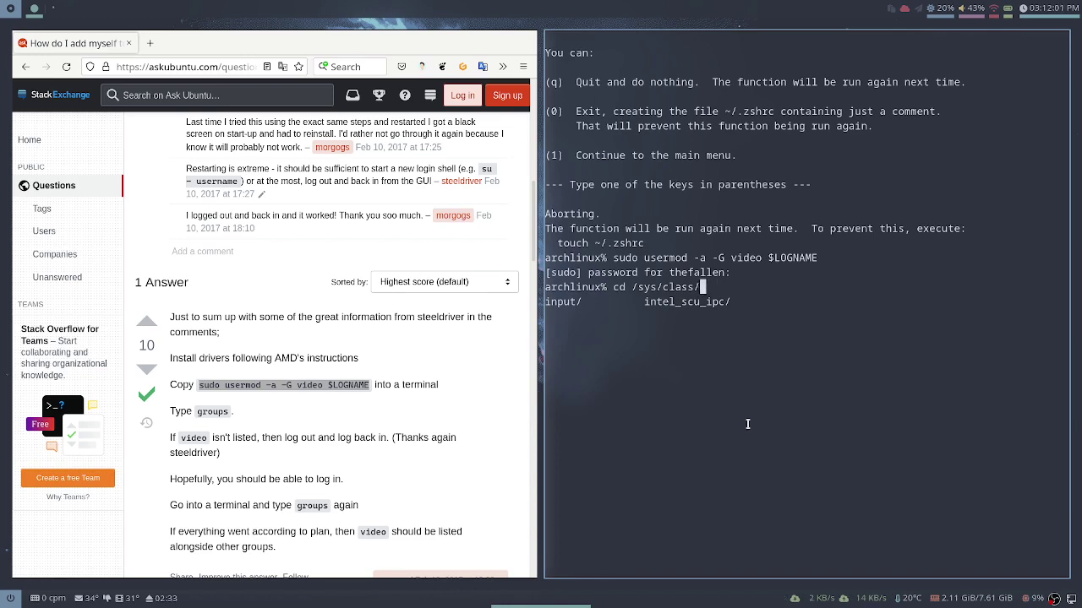
- Open the bookmarked "backlight" Stack Exchange question in a new Firefox tab, close the bookmarks sidebar, and accept all cookies
{"action": "left_click", "coordinate": [149, 43]}
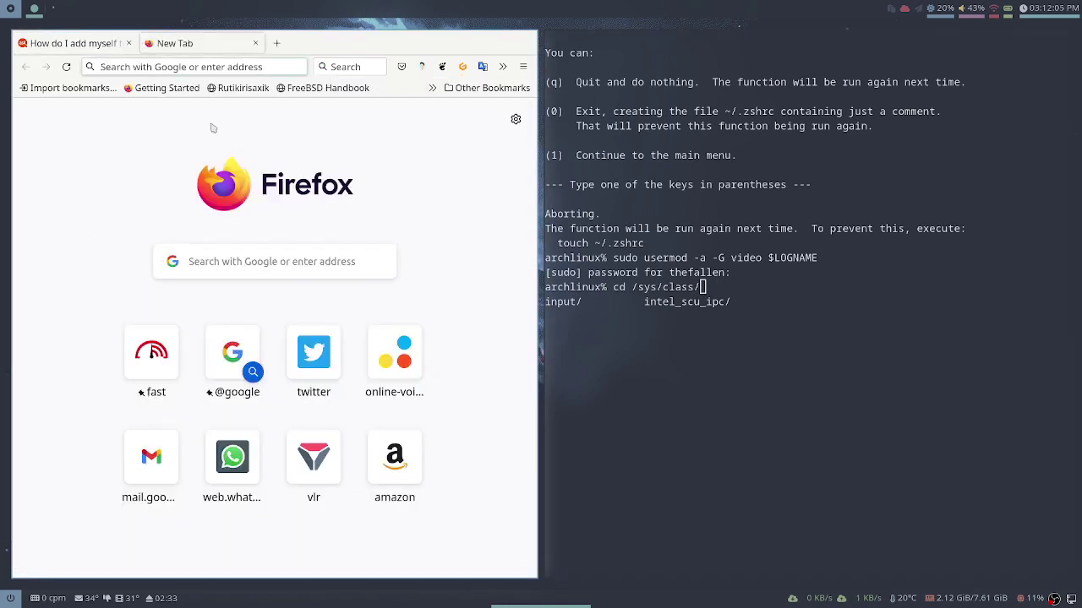
{"action": "type", "text": "inte"}
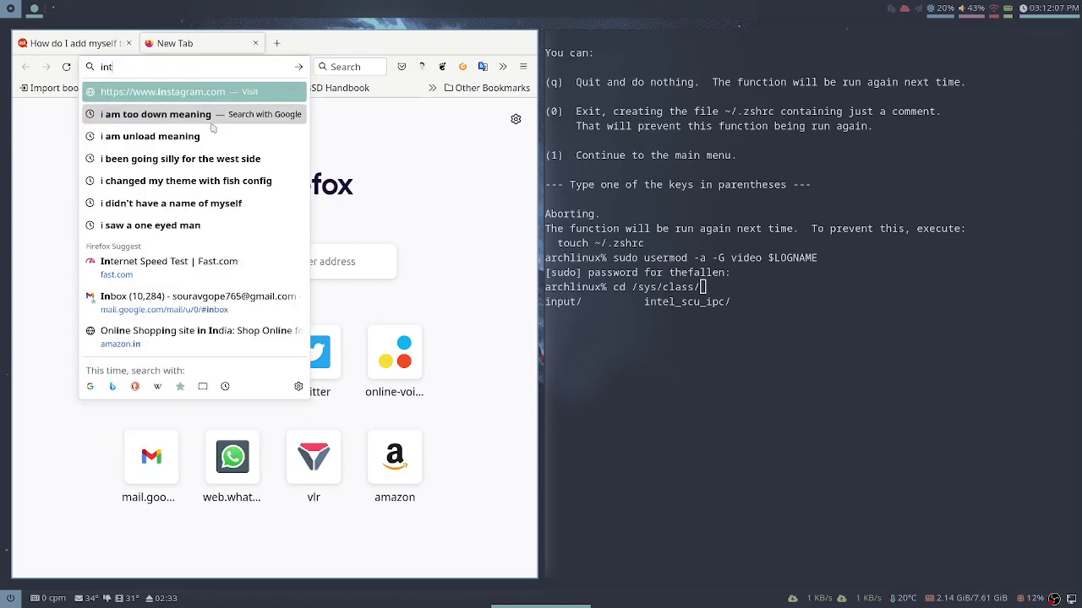
{"action": "left_click", "coordinate": [36, 269]}
{"action": "key", "text": "ctrl+b"}
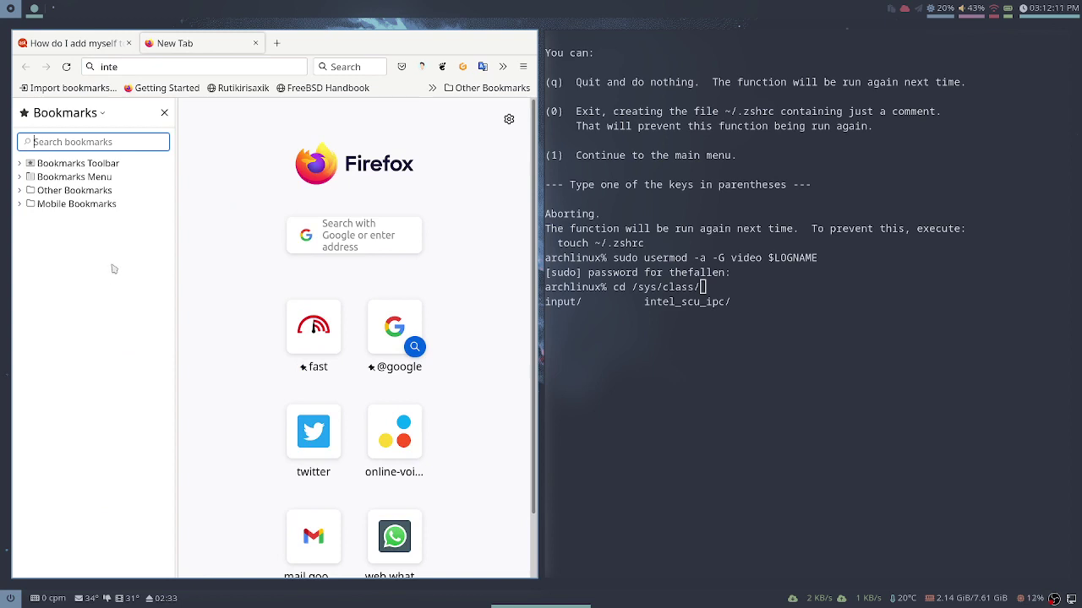
{"action": "type", "text": "back"}
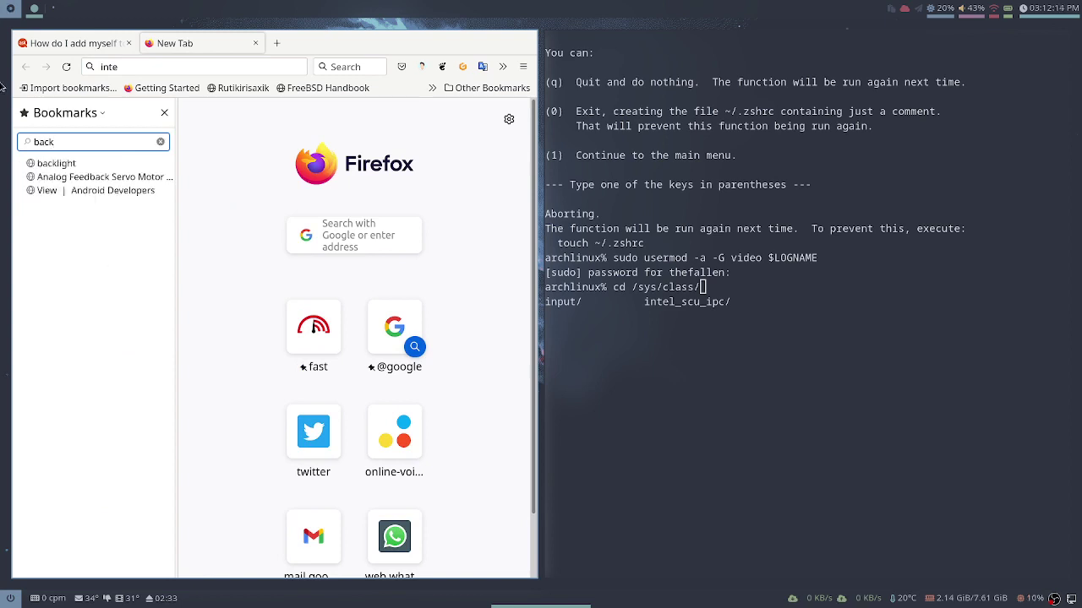
{"action": "left_click", "coordinate": [56, 165]}
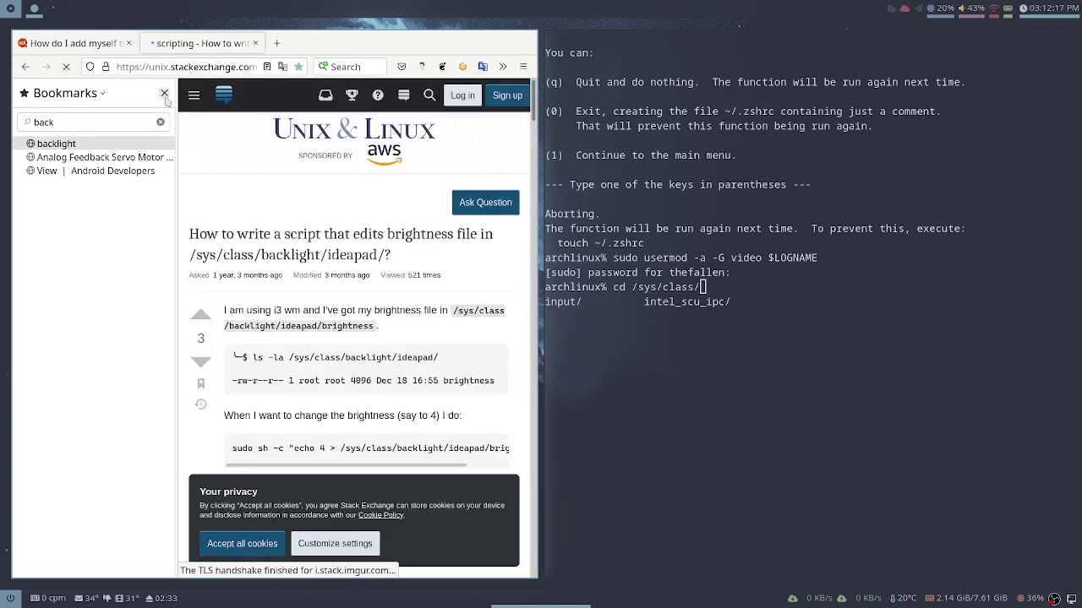
{"action": "left_click", "coordinate": [163, 93]}
{"action": "left_click", "coordinate": [129, 511]}
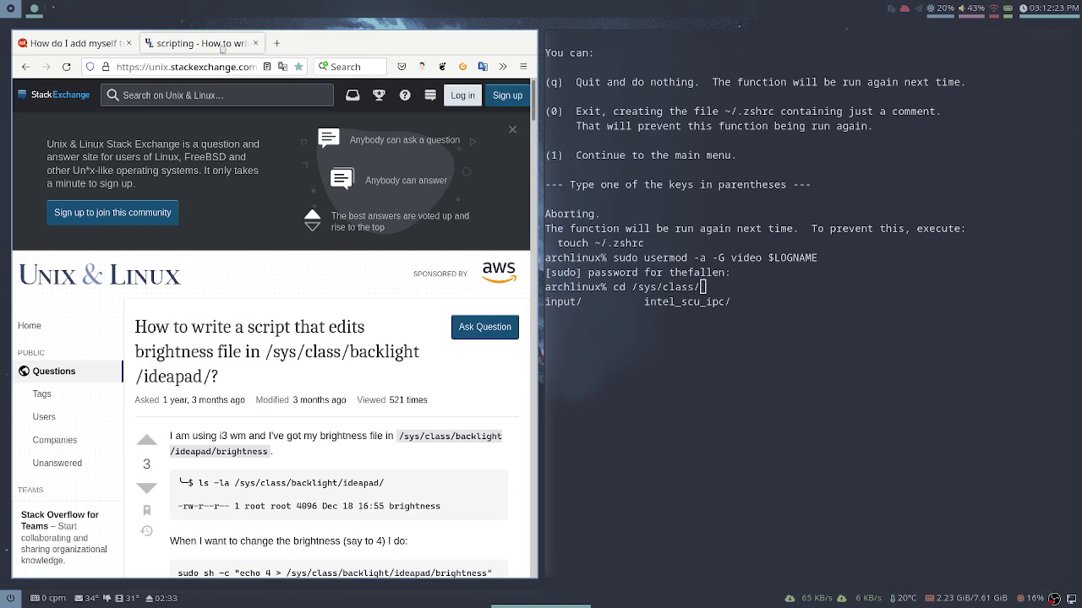
{"action": "scroll", "coordinate": [350, 397], "scroll_direction": "down", "scroll_amount": 2}
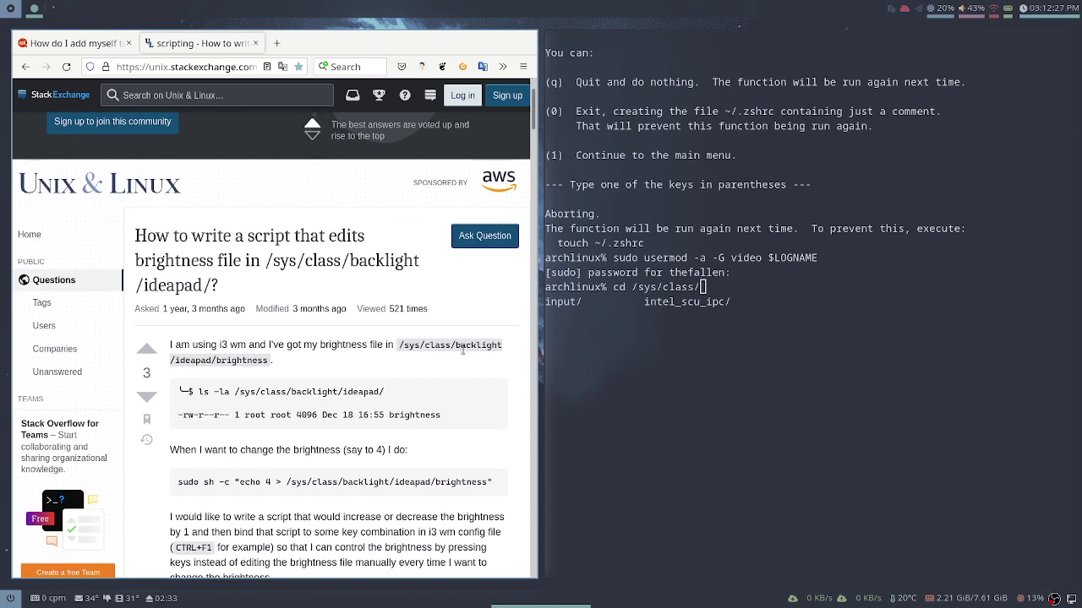
- Complete the terminal command as cd /sys/class/backlight, run it, and list the folder's contents
{"action": "left_click", "coordinate": [693, 288]}
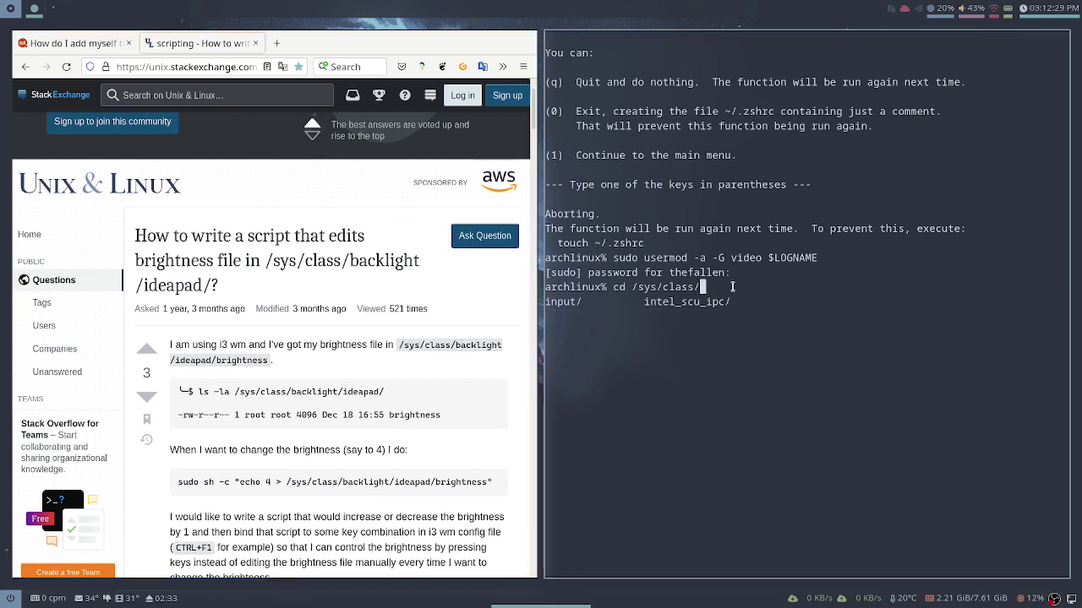
{"action": "type", "text": "ba"}
{"action": "key", "text": "Tab"}
{"action": "key", "text": "Return"}
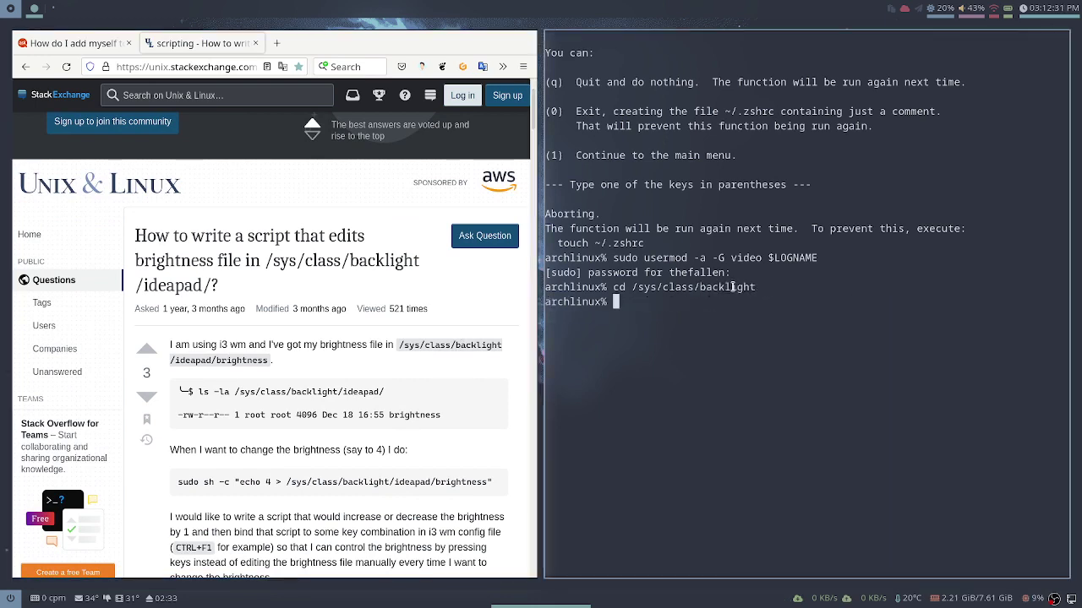
{"action": "type", "text": "ls"}
{"action": "key", "text": "Return"}
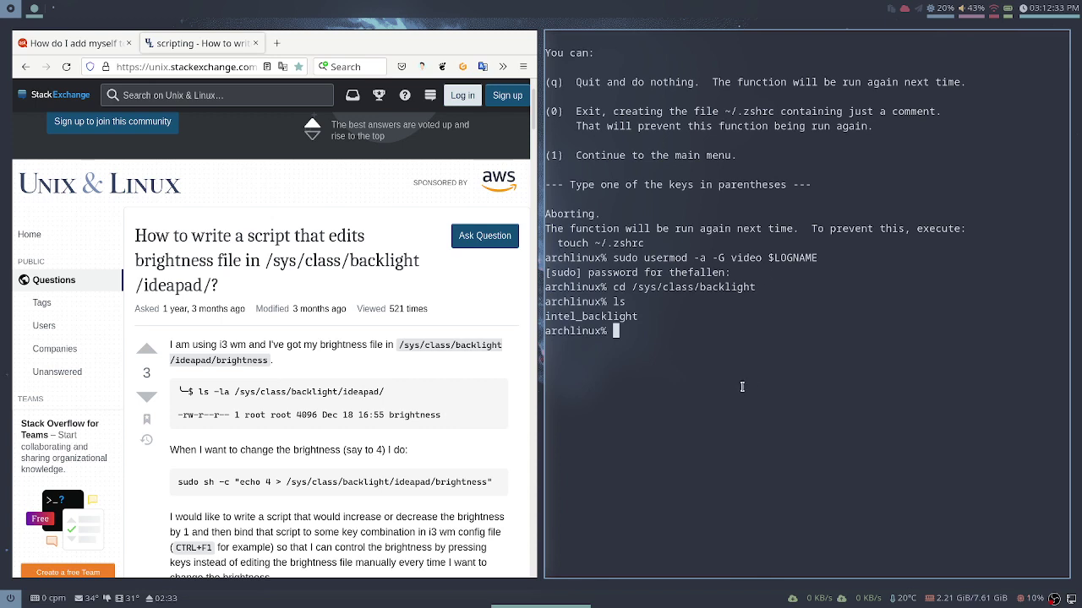
- Change into the intel_backlight directory by reusing its listed name, and list its files
{"action": "left_click_drag", "start_coordinate": [639, 316], "coordinate": [546, 315]}
{"action": "key", "text": "super+c"}
{"action": "type", "text": "cd"}
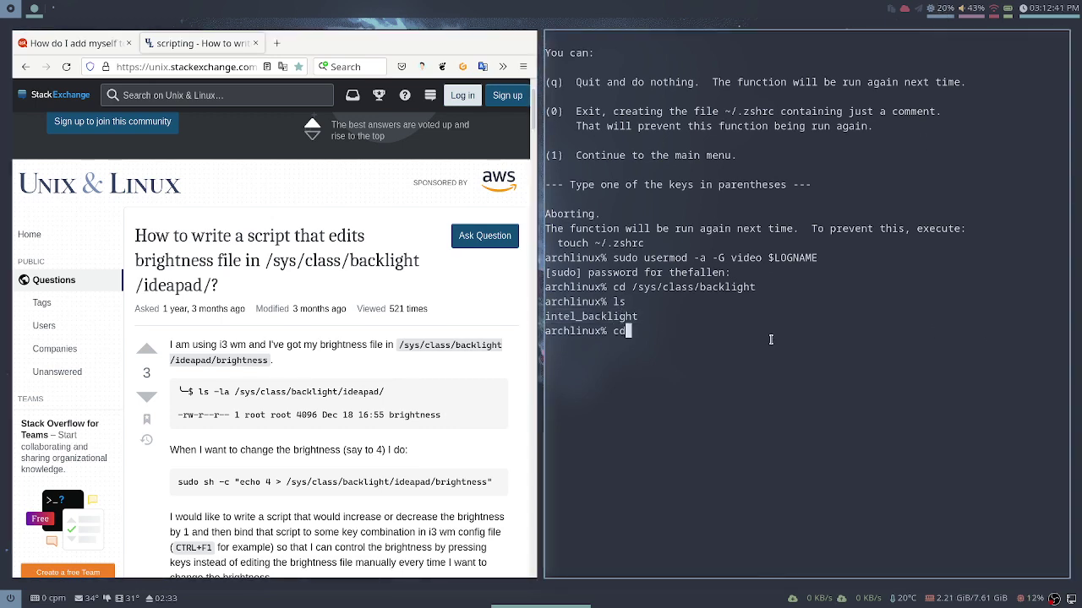
{"action": "middle_click", "coordinate": [771, 340]}
{"action": "key", "text": "Return"}
{"action": "type", "text": "ls"}
{"action": "key", "text": "Return"}
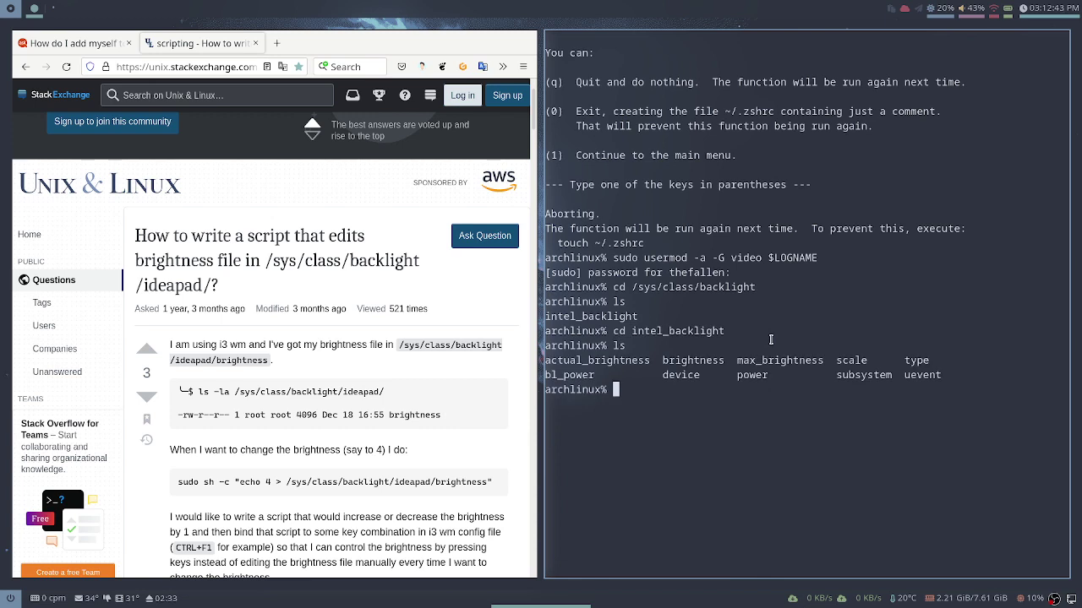
- Find the Udev option in the Stack Exchange answer and copy its sudo -e /etc/udev/rules.d/backlight.rules command
{"action": "mouse_move", "coordinate": [582, 369]}
{"action": "left_mouse_down"}
{"action": "mouse_move", "coordinate": [549, 362]}
{"action": "mouse_move", "coordinate": [760, 362]}
{"action": "mouse_move", "coordinate": [574, 362]}
{"action": "left_mouse_up"}
{"action": "scroll", "coordinate": [321, 400], "scroll_direction": "down", "scroll_amount": 7}
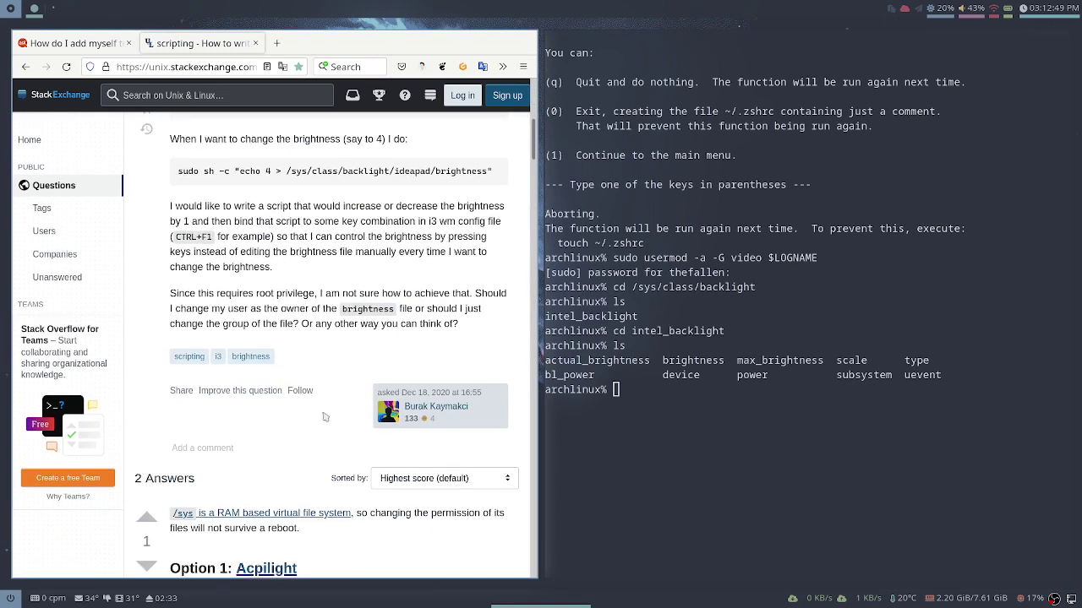
{"action": "scroll", "coordinate": [321, 401], "scroll_direction": "down", "scroll_amount": 5}
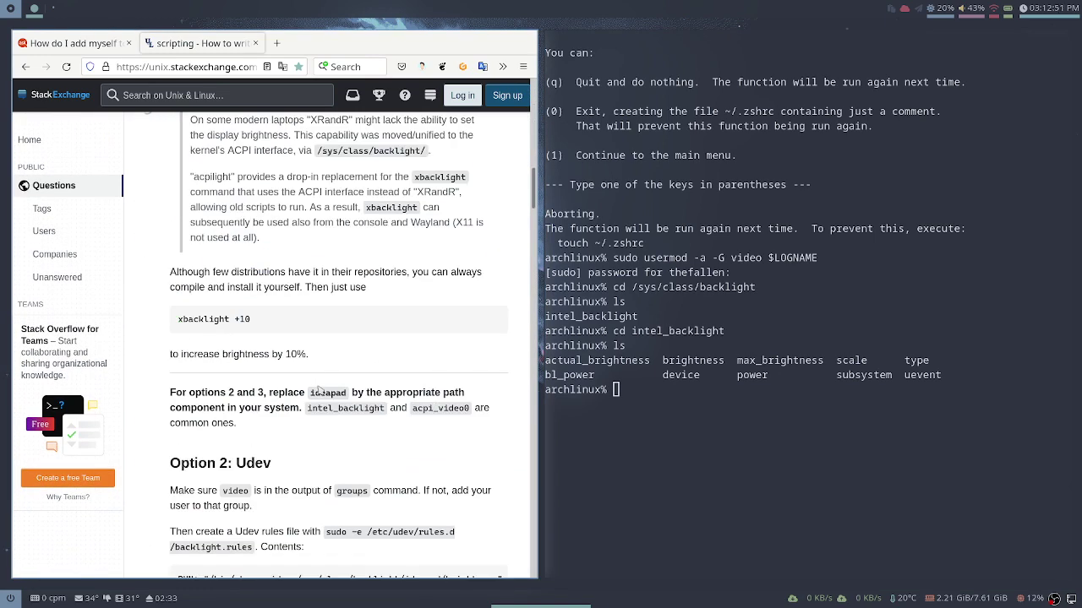
{"action": "scroll", "coordinate": [322, 388], "scroll_direction": "up", "scroll_amount": 2}
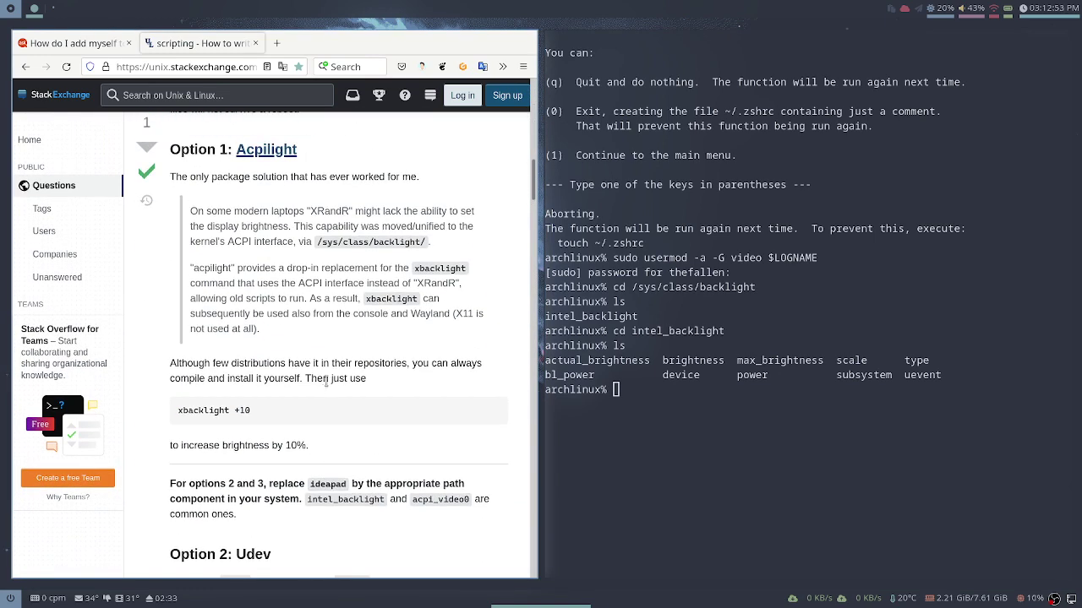
{"action": "scroll", "coordinate": [325, 382], "scroll_direction": "down", "scroll_amount": 6}
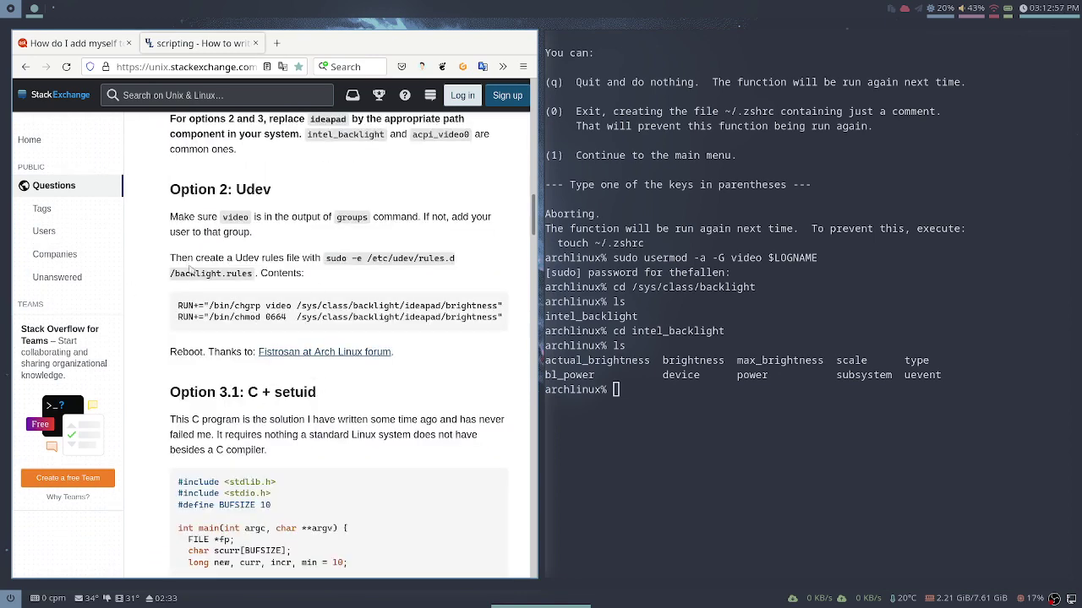
{"action": "left_click_drag", "start_coordinate": [326, 257], "coordinate": [255, 278]}
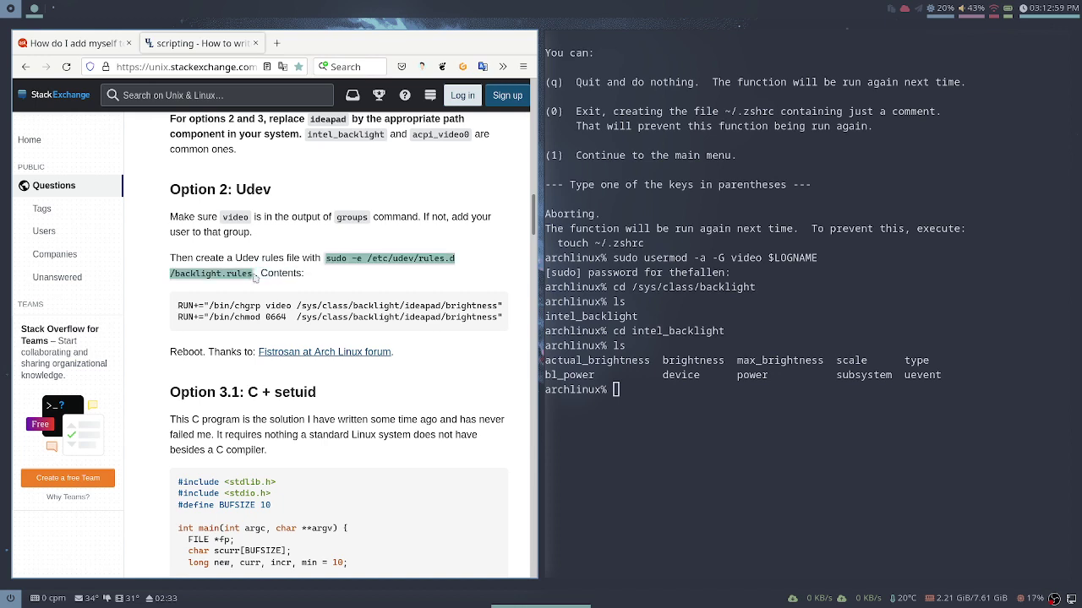
{"action": "right_click", "coordinate": [240, 269]}
{"action": "left_click", "coordinate": [258, 277]}
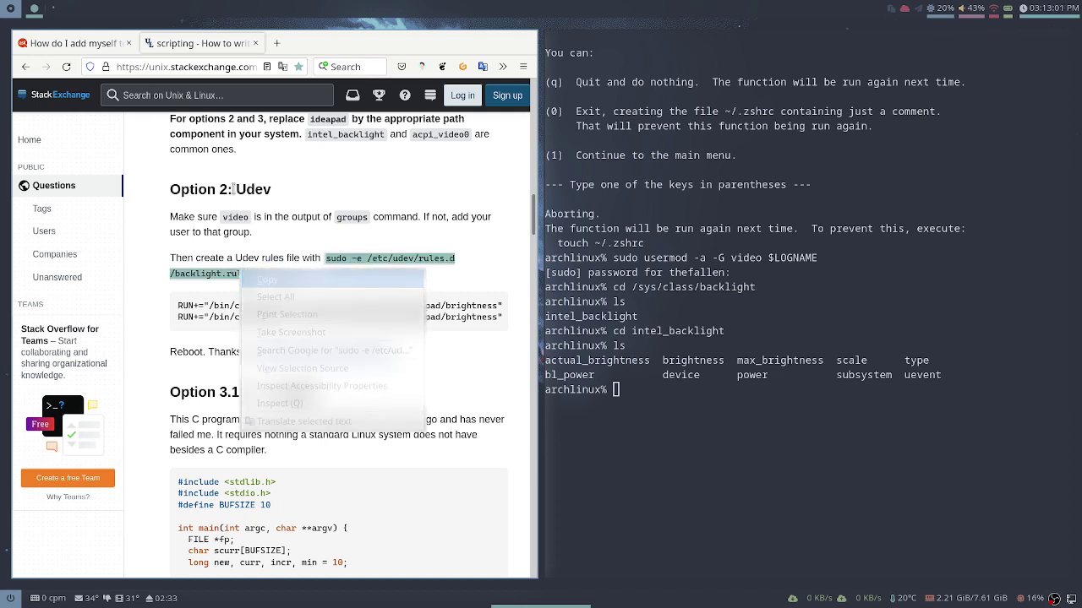
- Return to the home directory in the terminal, then open /etc/udev/rules.d/backlight.rules with sudo nano, adapting the copied command
{"action": "type", "text": "cd"}
{"action": "key", "text": "Return"}
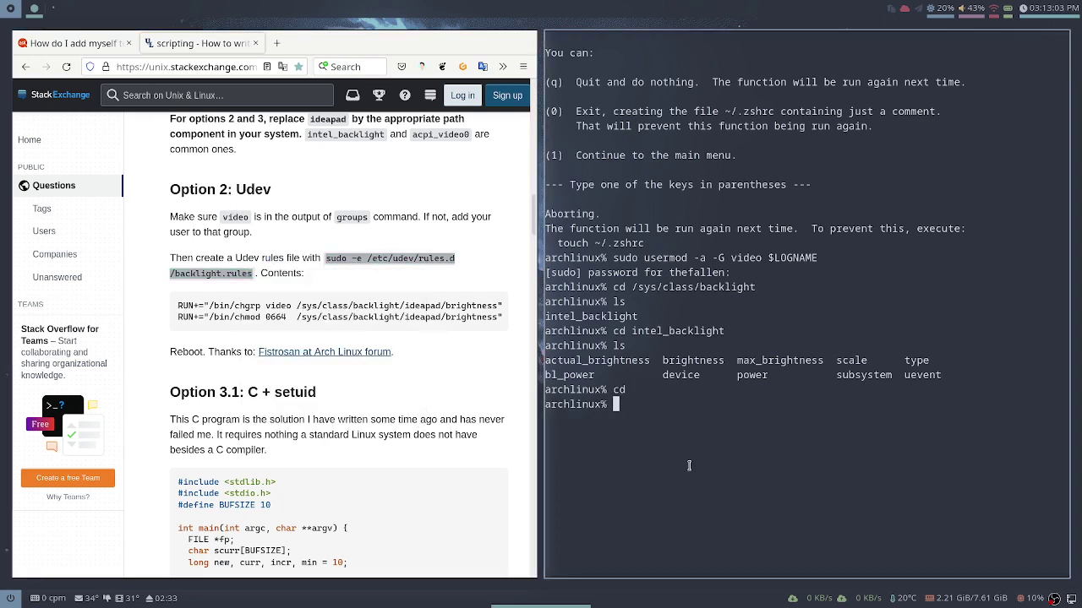
{"action": "key", "text": "ctrl+shift+v"}
{"action": "key", "text": "Left"}
{"action": "key", "text": "Left"}
{"action": "key", "text": "Left"}
{"action": "key", "text": "Left"}
{"action": "key", "text": "Left"}
{"action": "key", "text": "Left"}
{"action": "key", "text": "Left"}
{"action": "key", "text": "Left"}
{"action": "key", "text": "Left"}
{"action": "key", "text": "Left"}
{"action": "key", "text": "Left"}
{"action": "key", "text": "Left"}
{"action": "key", "text": "Left"}
{"action": "key", "text": "Left"}
{"action": "key", "text": "Left"}
{"action": "key", "text": "Left"}
{"action": "key", "text": "Left"}
{"action": "key", "text": "Left"}
{"action": "key", "text": "Left"}
{"action": "key", "text": "Left"}
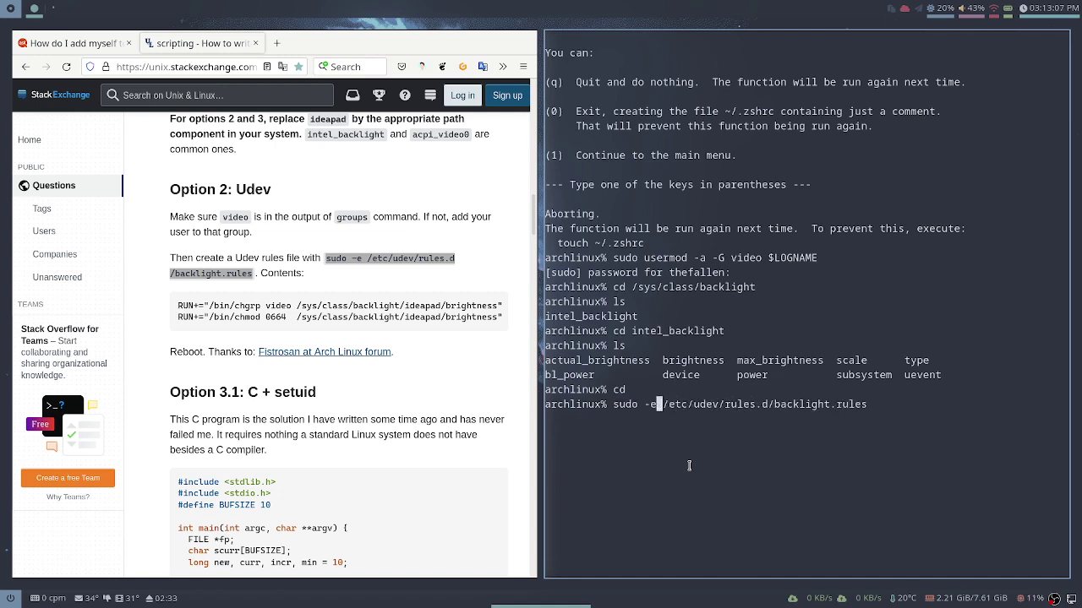
{"action": "key", "text": "BackSpace"}
{"action": "key", "text": "BackSpace"}
{"action": "type", "text": "nano"}
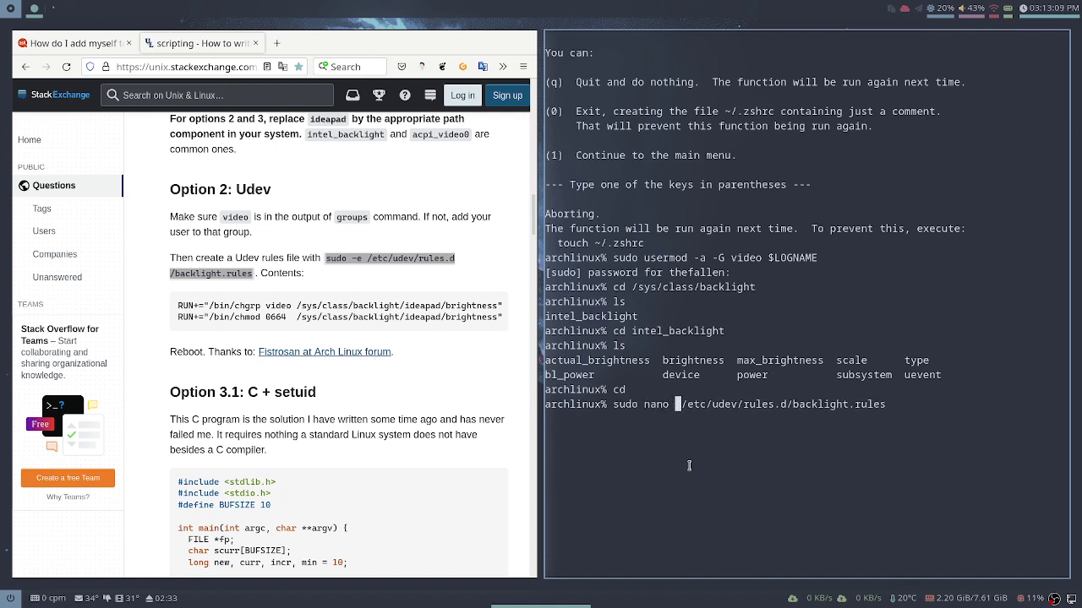
{"action": "key", "text": "Return"}
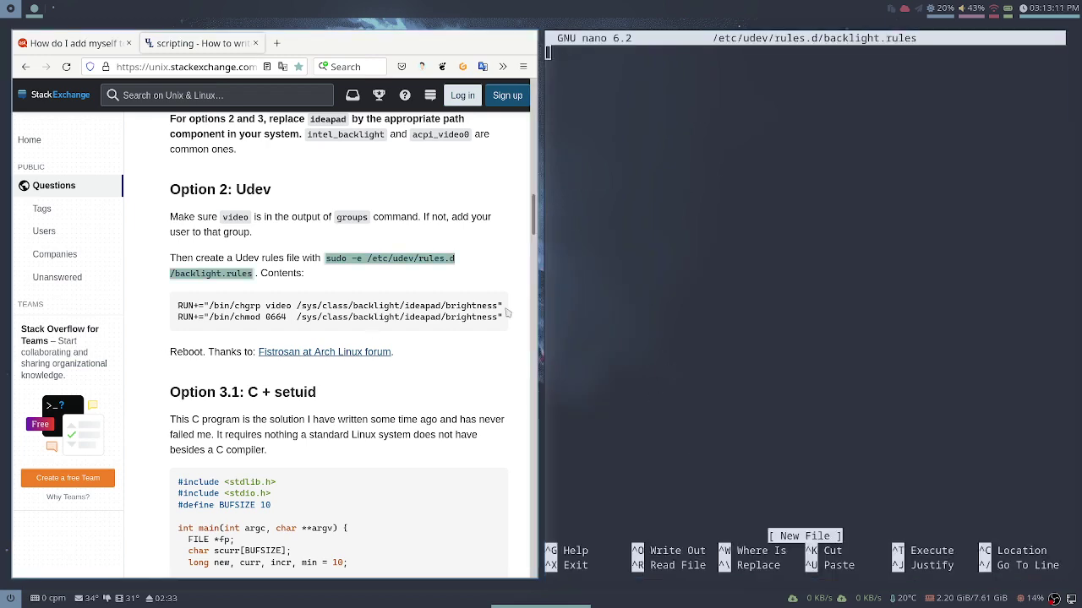
- Copy the answer's two RUN+= lines for chgrp video and chmod 0664 into the empty backlight.rules file
{"action": "left_click_drag", "start_coordinate": [504, 318], "coordinate": [173, 307]}
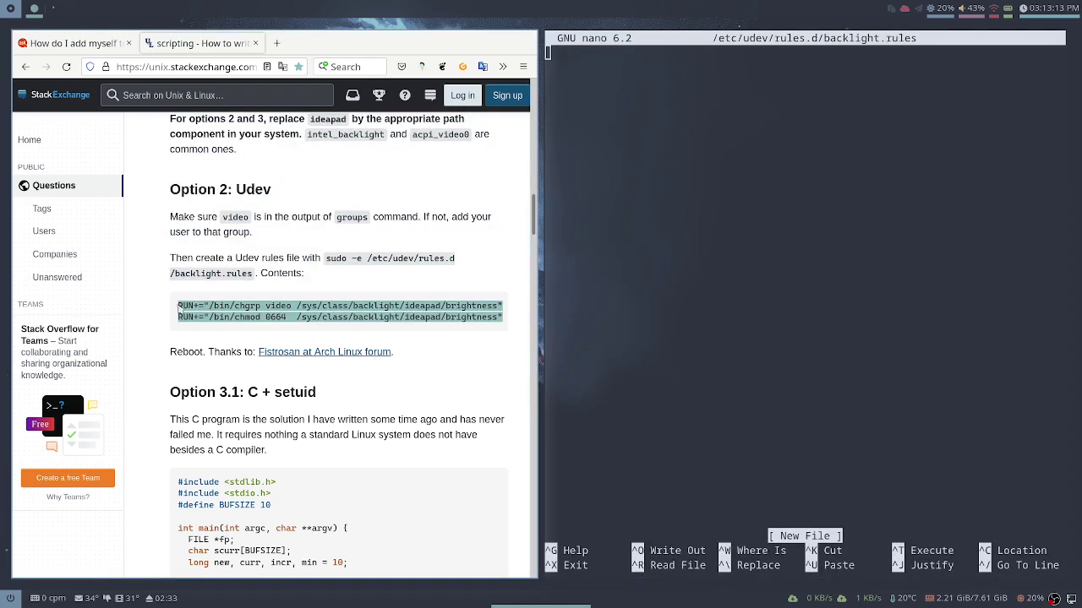
{"action": "middle_click", "coordinate": [792, 228]}
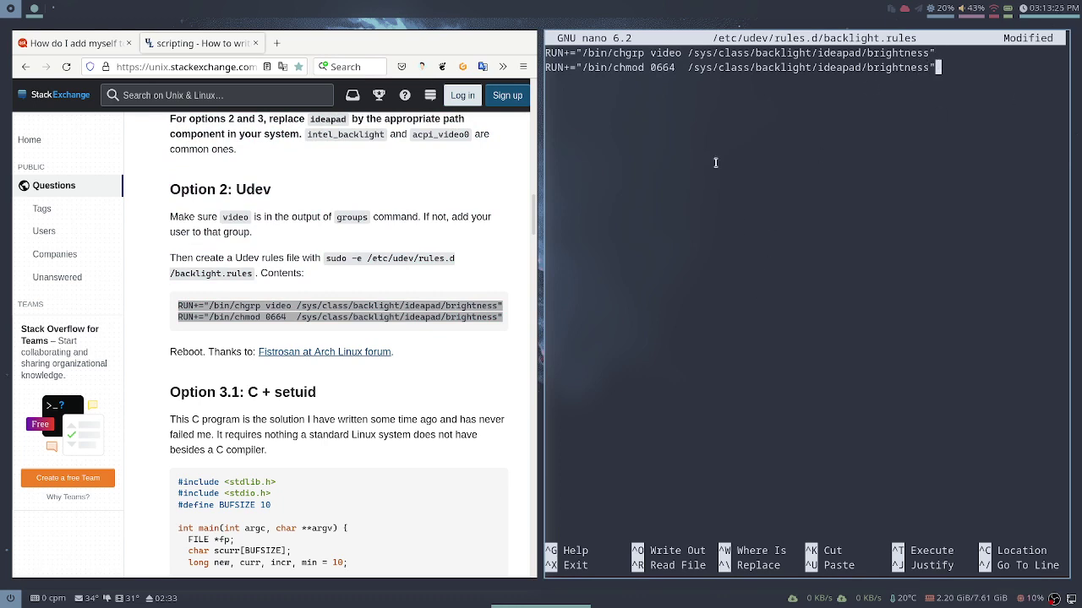
{"action": "mouse_move", "coordinate": [721, 149]}
{"action": "left_mouse_down"}
{"action": "mouse_move", "coordinate": [721, 126]}
{"action": "mouse_move", "coordinate": [722, 150]}
{"action": "left_mouse_up"}
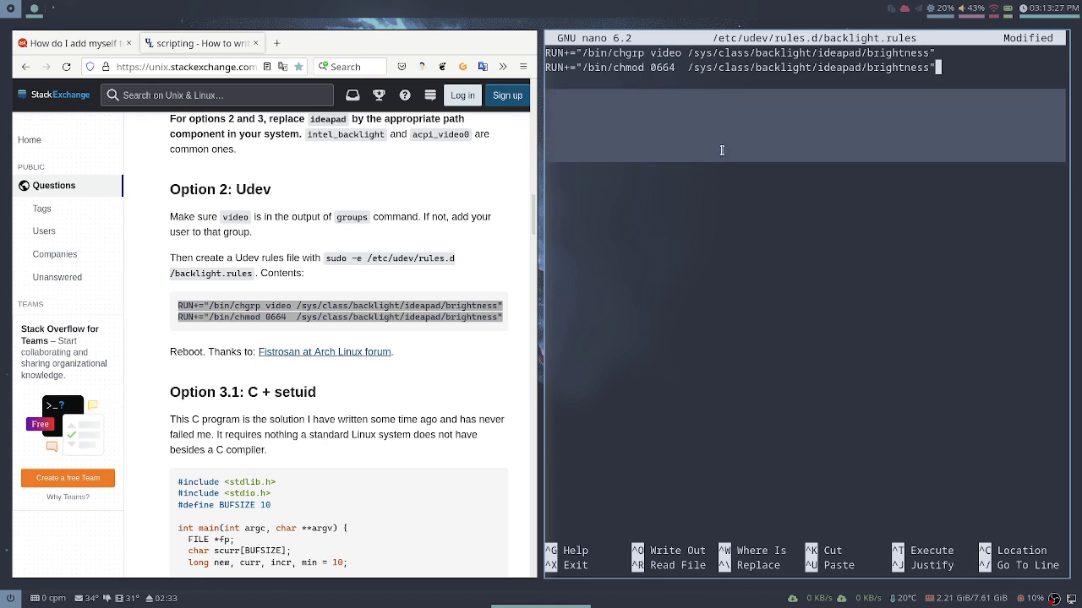
{"action": "left_click_drag", "start_coordinate": [901, 238], "coordinate": [888, 144]}
- Remove the folder name ideapad from the path in the chmod line
{"action": "left_click", "coordinate": [926, 95]}
{"action": "key", "text": "Left"}
{"action": "key", "text": "Left"}
{"action": "key", "text": "Left"}
{"action": "key", "text": "Left"}
{"action": "key", "text": "Left"}
{"action": "key", "text": "Left"}
{"action": "key", "text": "Left"}
{"action": "key", "text": "Left"}
{"action": "key", "text": "Left"}
{"action": "key", "text": "Left"}
{"action": "key", "text": "Left"}
{"action": "key", "text": "Left"}
{"action": "key", "text": "BackSpace"}
{"action": "key", "text": "BackSpace"}
{"action": "key", "text": "BackSpace"}
{"action": "key", "text": "BackSpace"}
{"action": "key", "text": "BackSpace"}
{"action": "key", "text": "BackSpace"}
{"action": "key", "text": "BackSpace"}
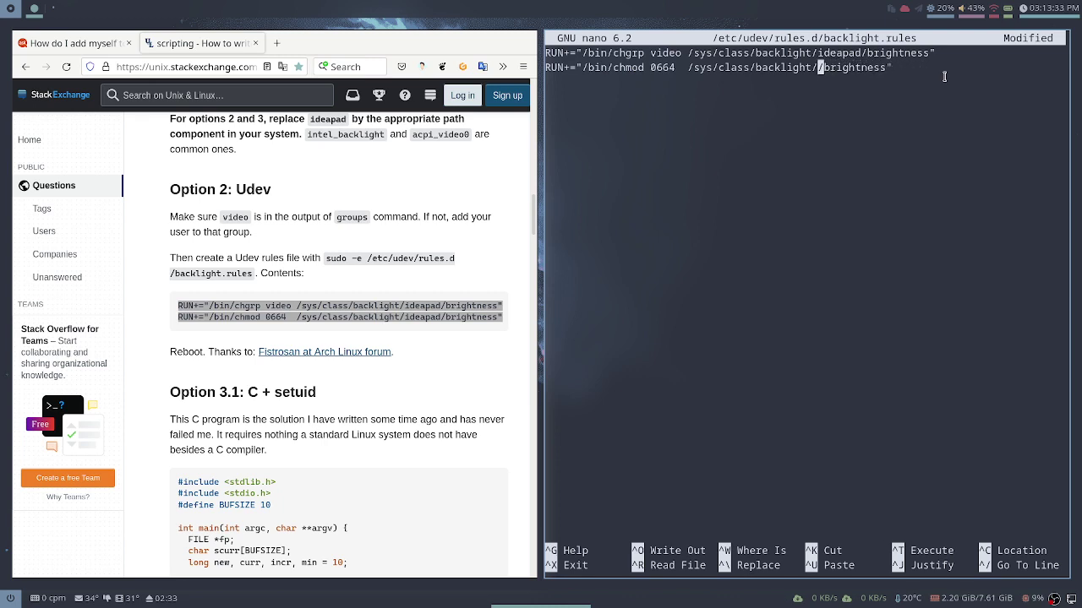
{"action": "type", "text": "idea"}
{"action": "key", "text": "BackSpace"}
{"action": "key", "text": "BackSpace"}
{"action": "key", "text": "BackSpace"}
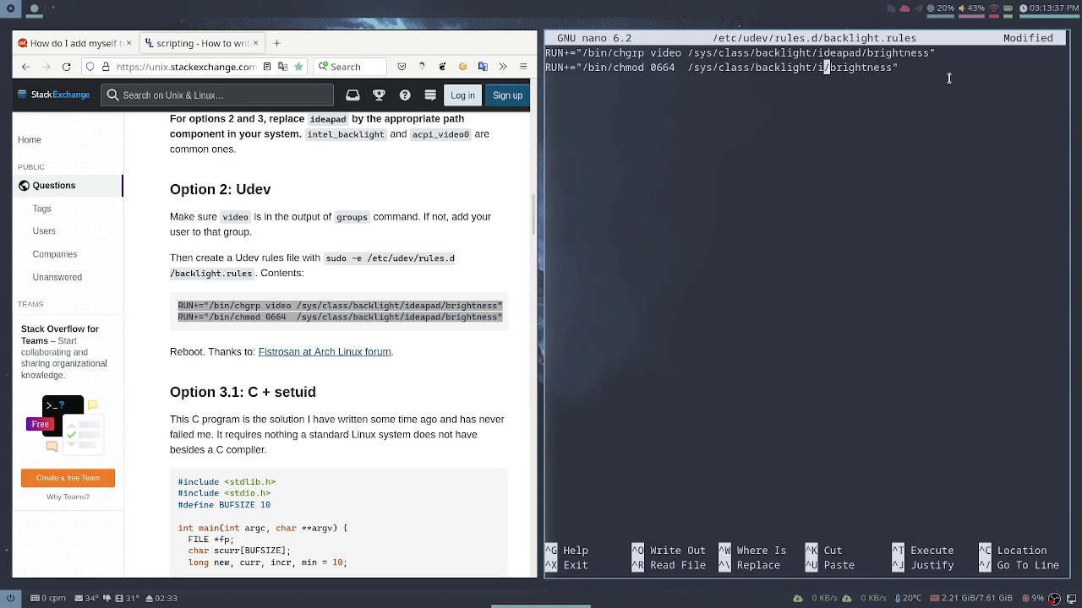
- Open a second terminal, quit the Z Shell setup prompt, and change to /sys/class/backlight/intel_backlight
{"action": "key", "text": "super+Return"}
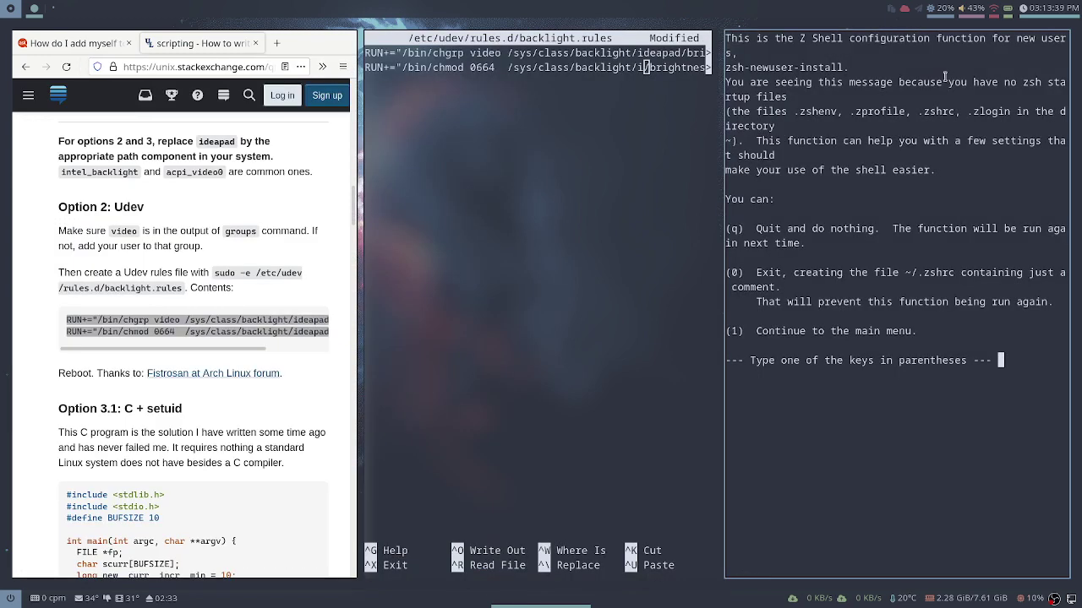
{"action": "type", "text": "qcd "}
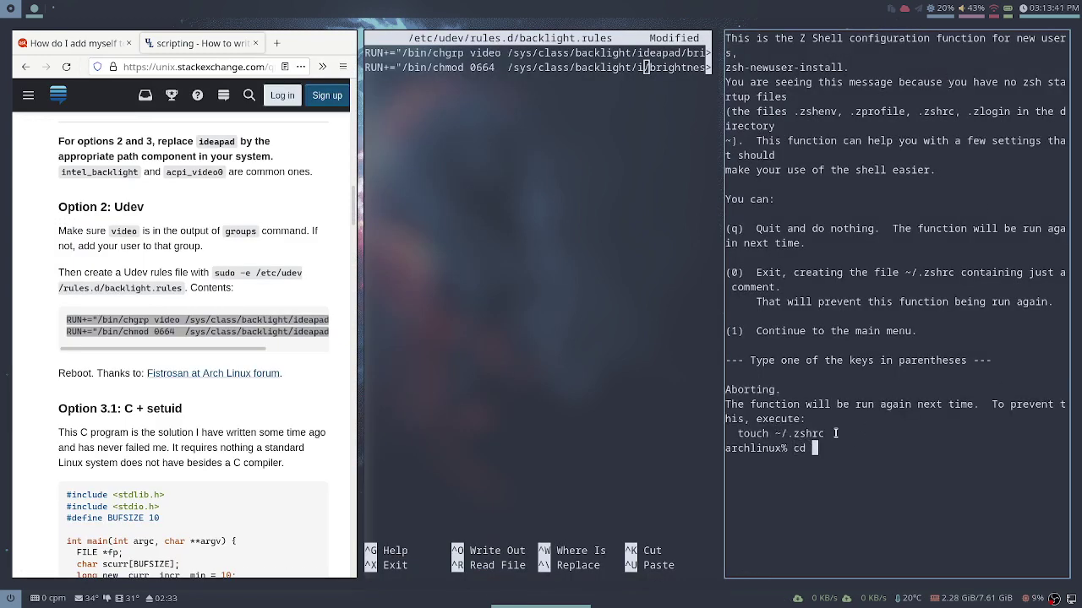
{"action": "type", "text": "/sys/cl"}
{"action": "key", "text": "Tab"}
{"action": "type", "text": "b"}
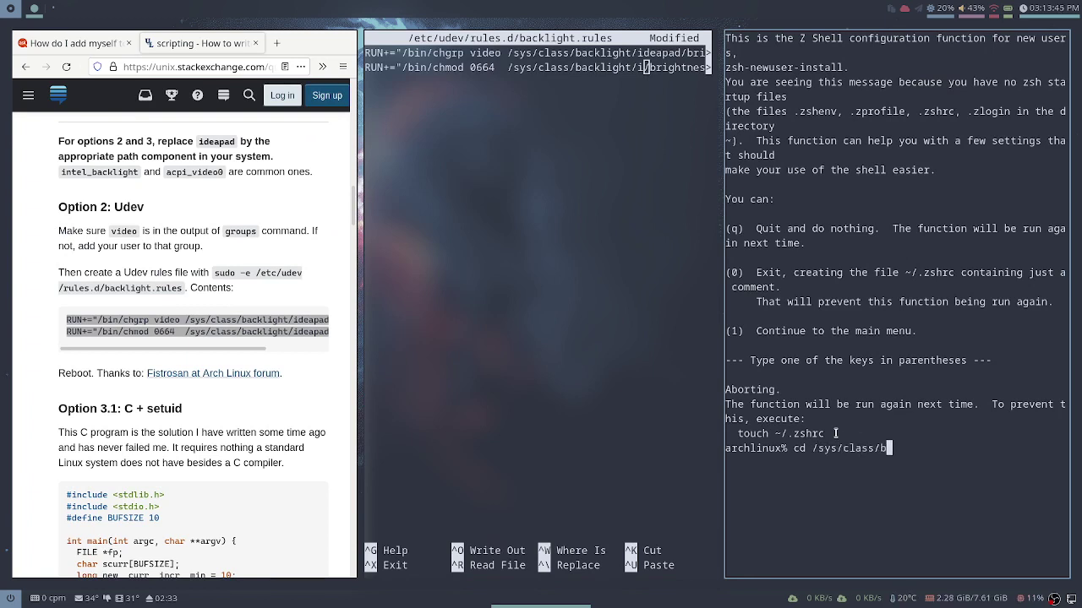
{"action": "key", "text": "Tab"}
{"action": "type", "text": "a"}
{"action": "key", "text": "Tab"}
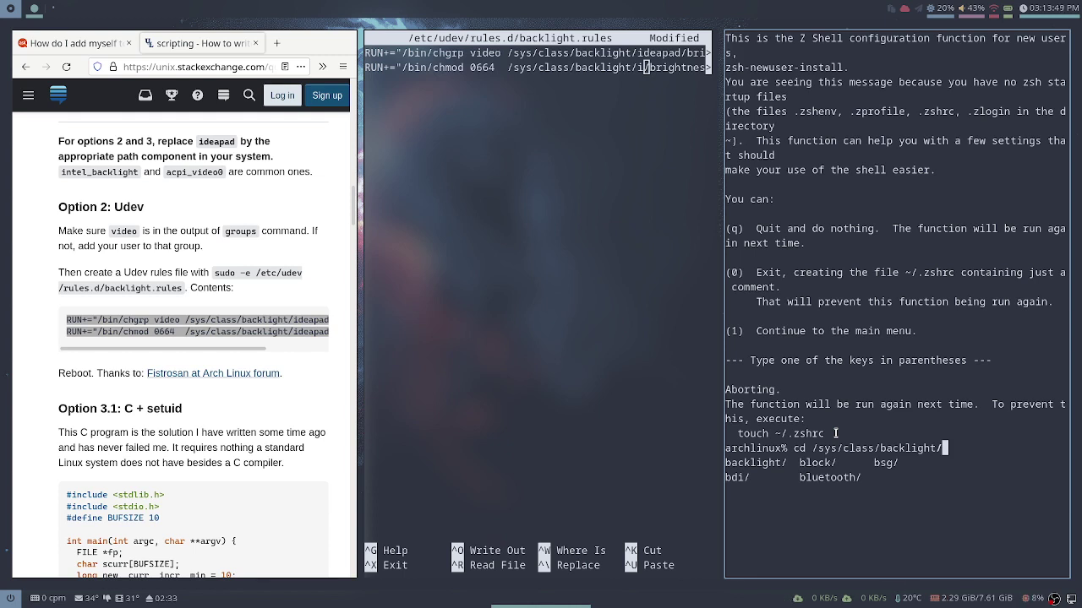
{"action": "type", "text": "int"}
{"action": "key", "text": "Tab"}
{"action": "key", "text": "Return"}
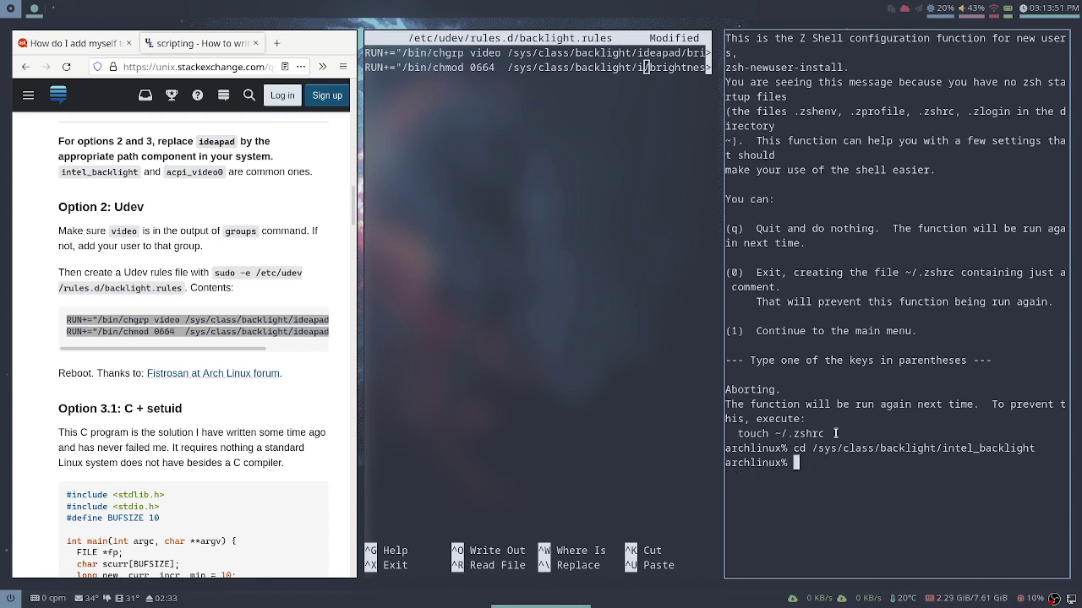
- Copy the folder name intel_backlight from the second terminal into the chmod line's path, and close that terminal
{"action": "left_click_drag", "start_coordinate": [940, 449], "coordinate": [1035, 449]}
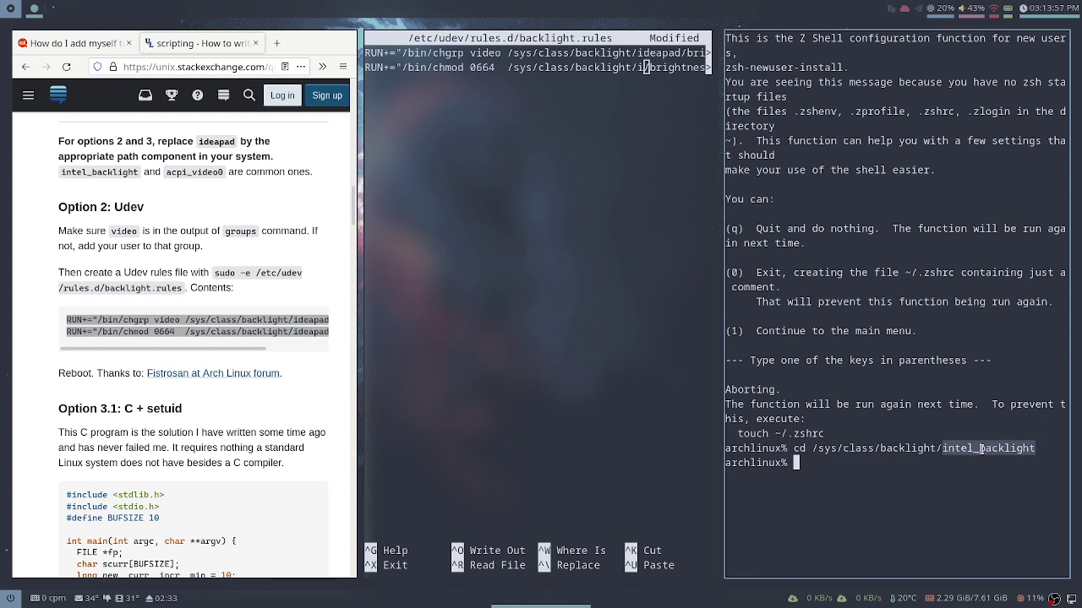
{"action": "middle_click", "coordinate": [644, 67]}
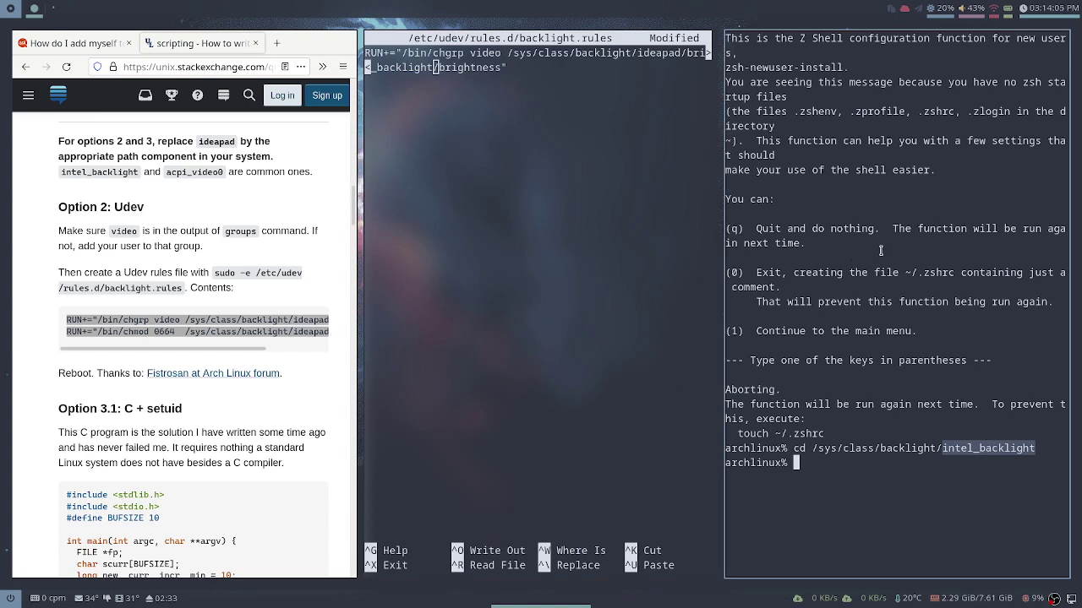
{"action": "key", "text": "ctrl+d"}
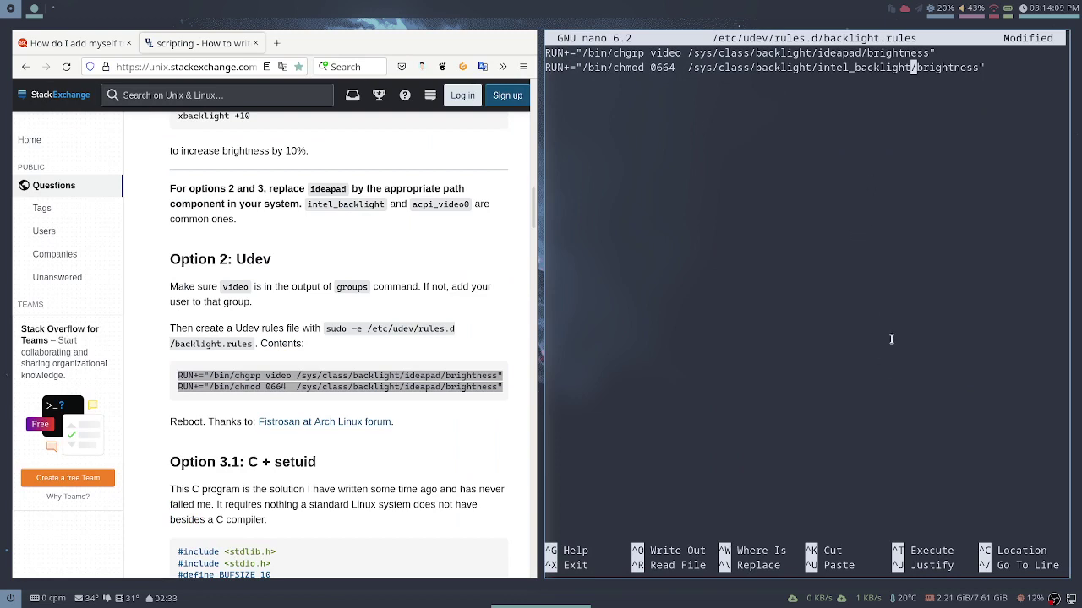
- Replace ideapad with intel_backlight in the chgrp line's path, copying the name from the chmod line
{"action": "key", "text": "Up"}
{"action": "key", "text": "Left"}
{"action": "key", "text": "Left"}
{"action": "key", "text": "Left"}
{"action": "key", "text": "Left"}
{"action": "key", "text": "Left"}
{"action": "key", "text": "Left"}
{"action": "key", "text": "Left"}
{"action": "key", "text": "Left"}
{"action": "key", "text": "BackSpace"}
{"action": "key", "text": "BackSpace"}
{"action": "key", "text": "BackSpace"}
{"action": "key", "text": "BackSpace"}
{"action": "key", "text": "BackSpace"}
{"action": "key", "text": "BackSpace"}
{"action": "key", "text": "BackSpace"}
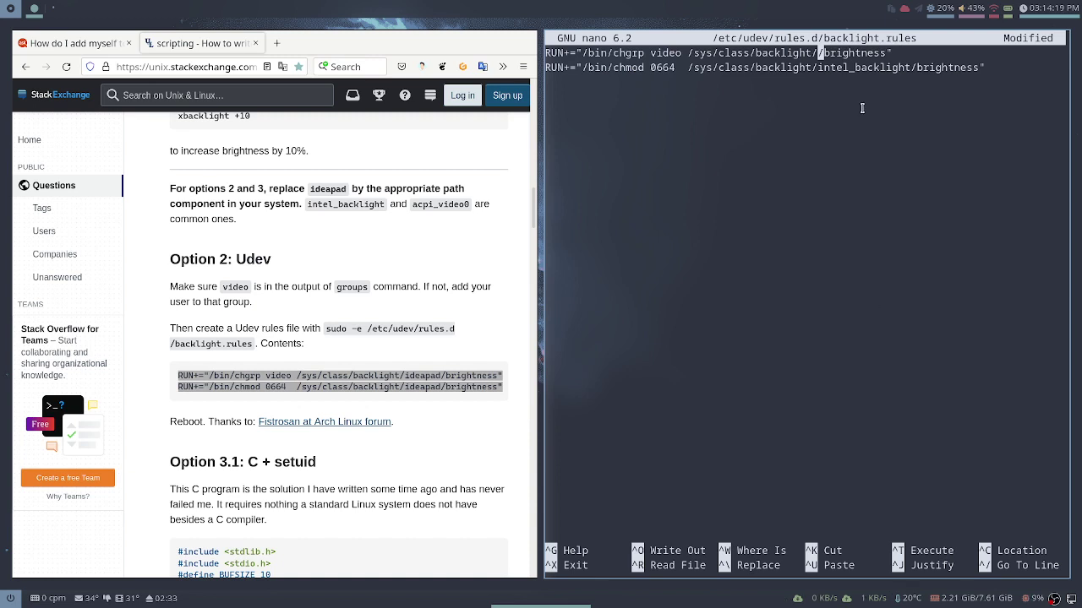
{"action": "left_click_drag", "start_coordinate": [817, 68], "coordinate": [909, 68]}
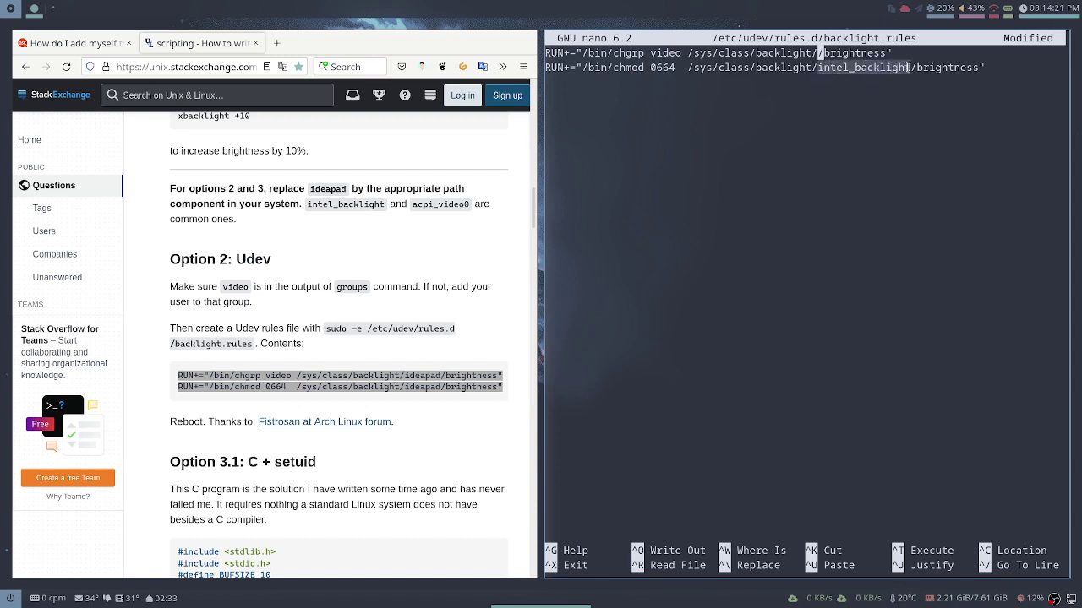
{"action": "middle_click", "coordinate": [869, 97]}
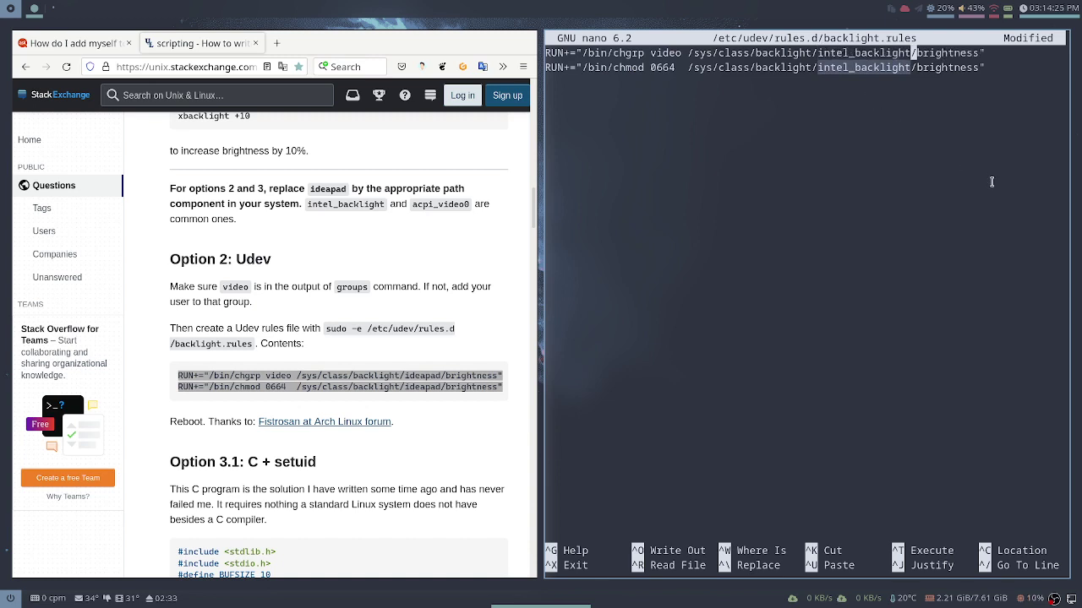
- Save the rules to /etc/udev/rules.d/backlight.rules and exit nano
{"action": "left_click", "coordinate": [812, 339]}
{"action": "key", "text": "ctrl+x"}
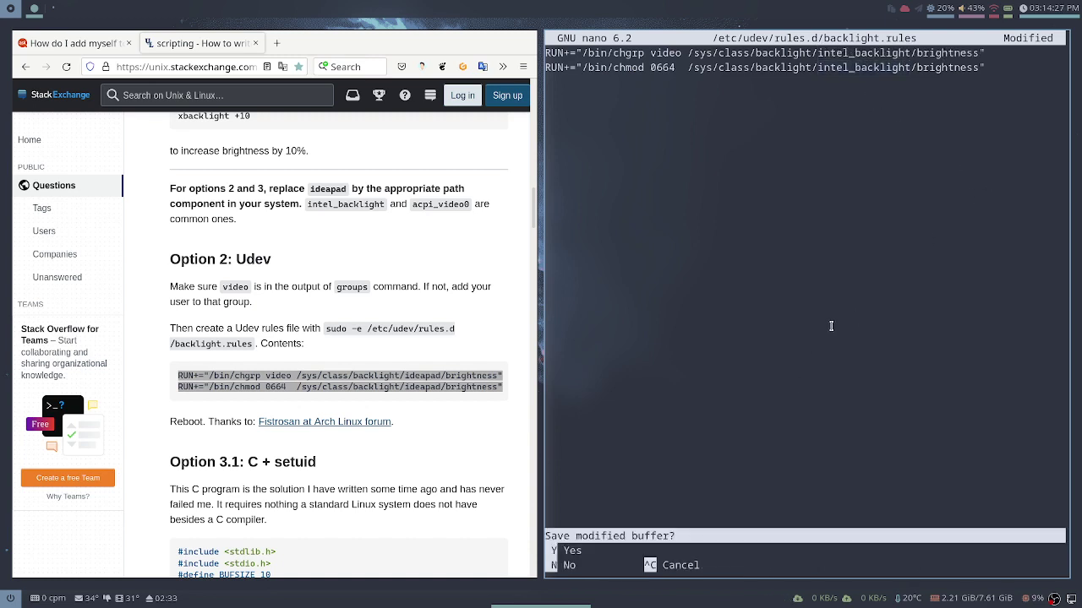
{"action": "key", "text": "y"}
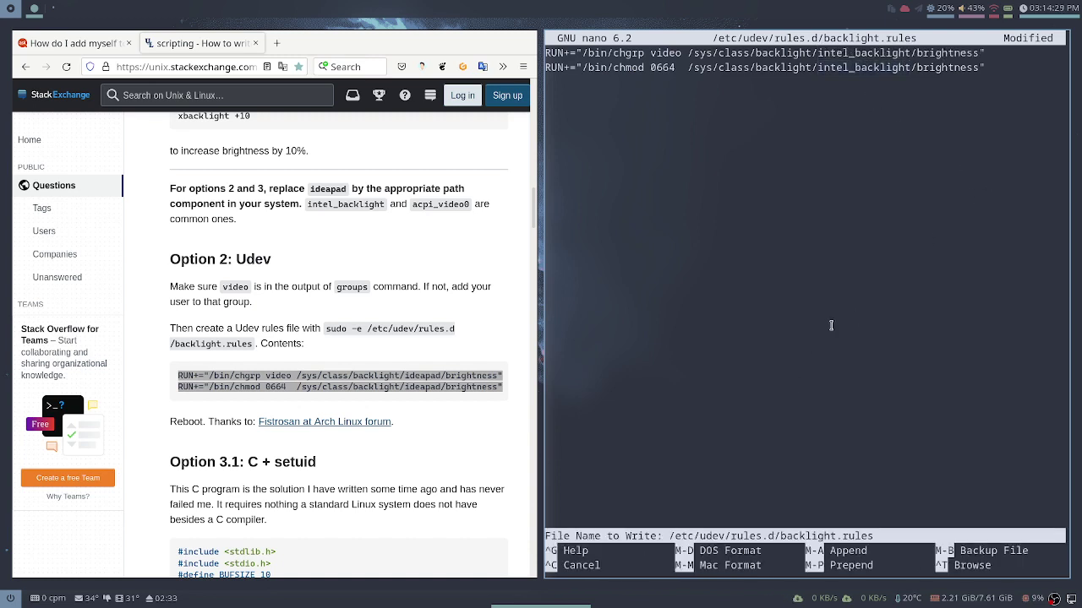
{"action": "key", "text": "Return"}
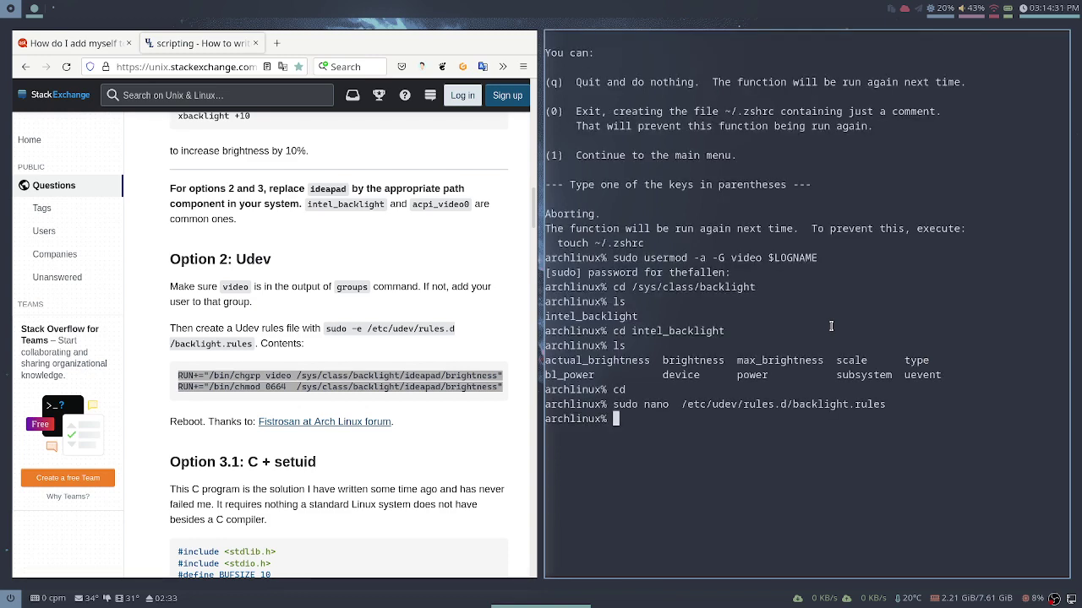
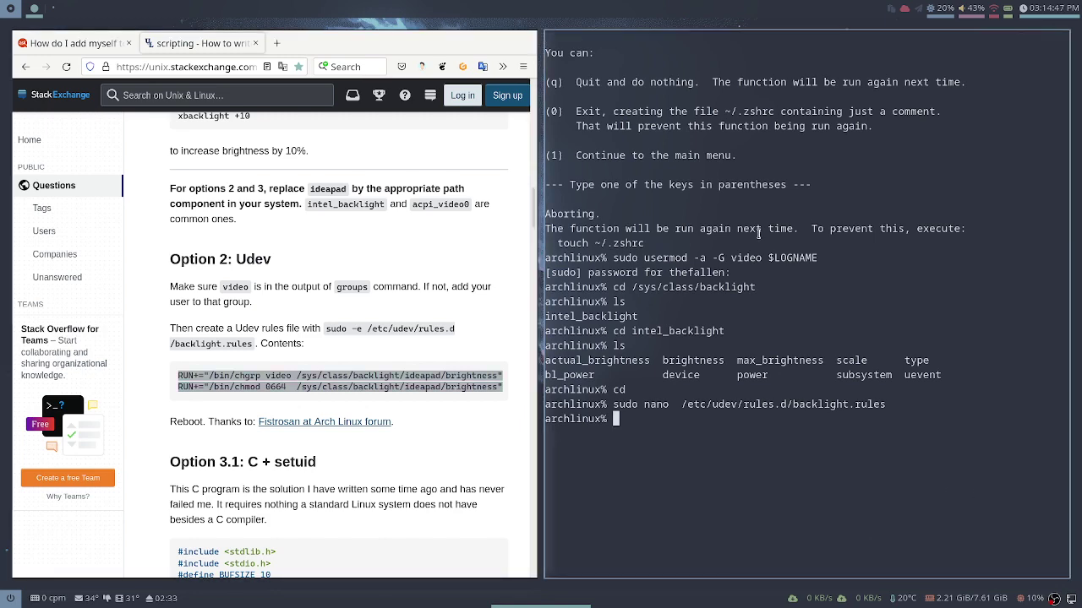
- Close the terminal and Firefox windows, and open the rofi application launcher
{"action": "key", "text": "ctrl+d"}
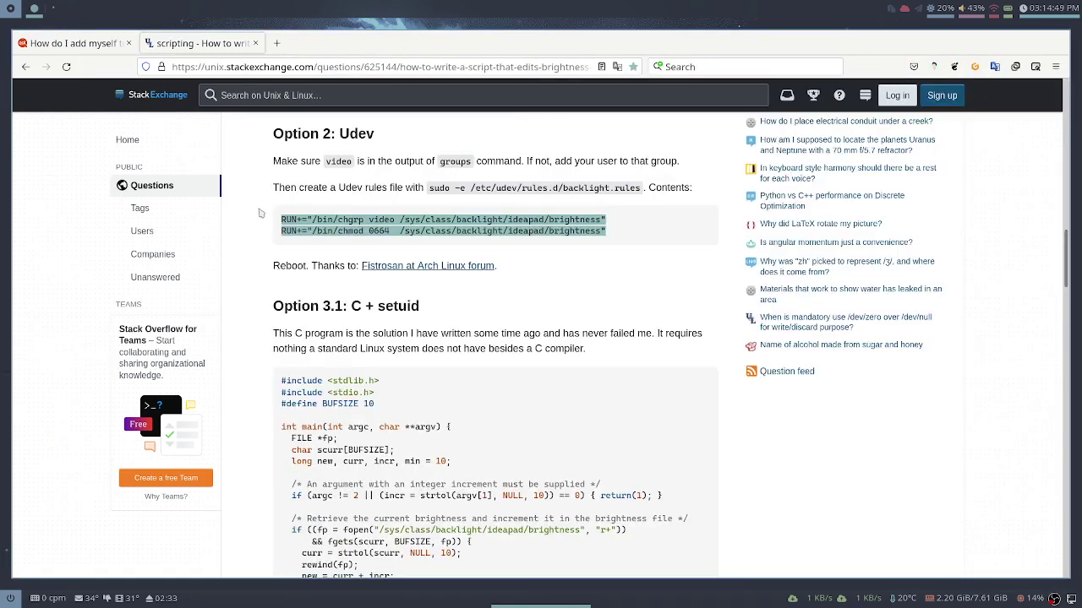
{"action": "key", "text": "super+2"}
{"action": "key", "text": "super+d"}
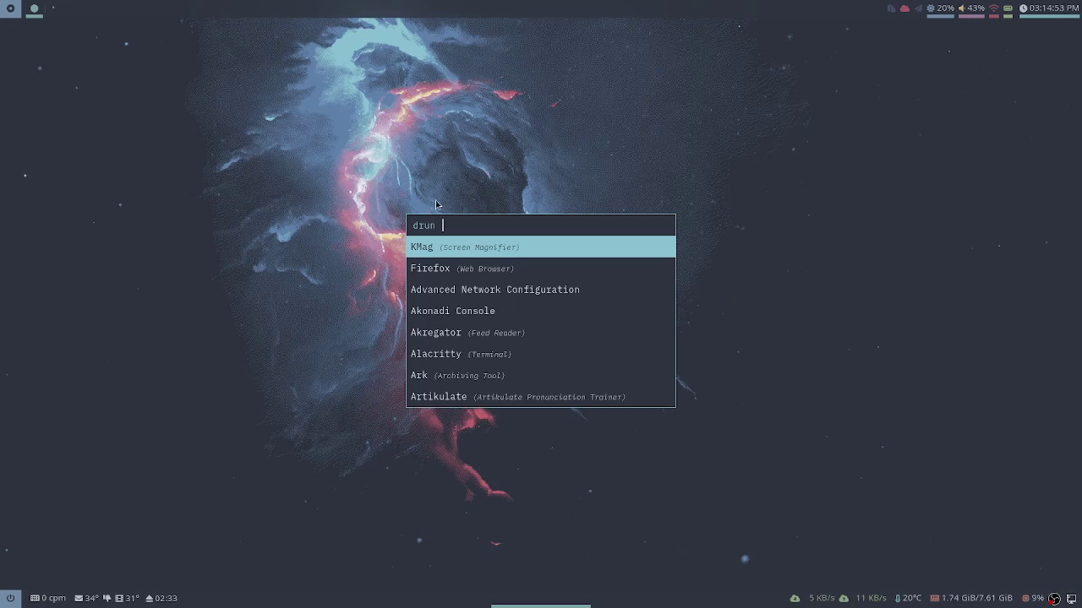
- Browse down and back up through the installed applications in the rofi launcher list
{"action": "scroll", "coordinate": [469, 291], "scroll_direction": "down", "scroll_amount": 17}
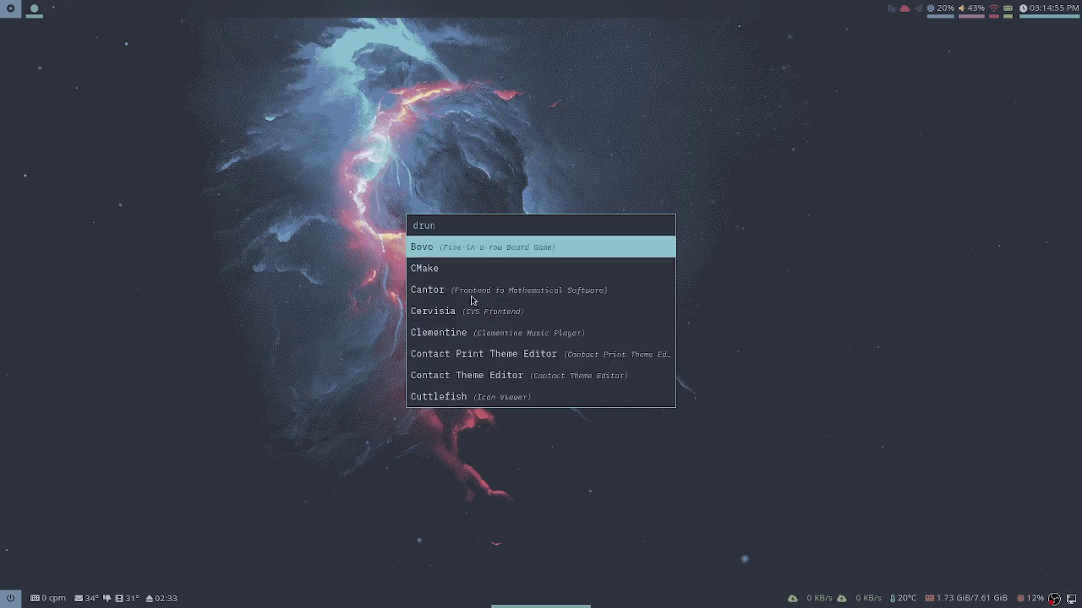
{"action": "scroll", "coordinate": [471, 296], "scroll_direction": "down", "scroll_amount": 2}
{"action": "scroll", "coordinate": [476, 279], "scroll_direction": "up", "scroll_amount": 12}
{"action": "scroll", "coordinate": [507, 342], "scroll_direction": "down", "scroll_amount": 5}
{"action": "key", "text": "Down"}
{"action": "key", "text": "Down"}
{"action": "key", "text": "Down"}
{"action": "key", "text": "Down"}
{"action": "key", "text": "Down"}
{"action": "key", "text": "Down"}
{"action": "key", "text": "Down"}
{"action": "key", "text": "Down"}
{"action": "key", "text": "Down"}
{"action": "key", "text": "Down"}
{"action": "key", "text": "Down"}
{"action": "key", "text": "Down"}
{"action": "key", "text": "Down"}
{"action": "key", "text": "Down"}
{"action": "key", "text": "Down"}
{"action": "key", "text": "Down"}
{"action": "key", "text": "Down"}
{"action": "key", "text": "Down"}
{"action": "key", "text": "Down"}
{"action": "key", "text": "Down"}
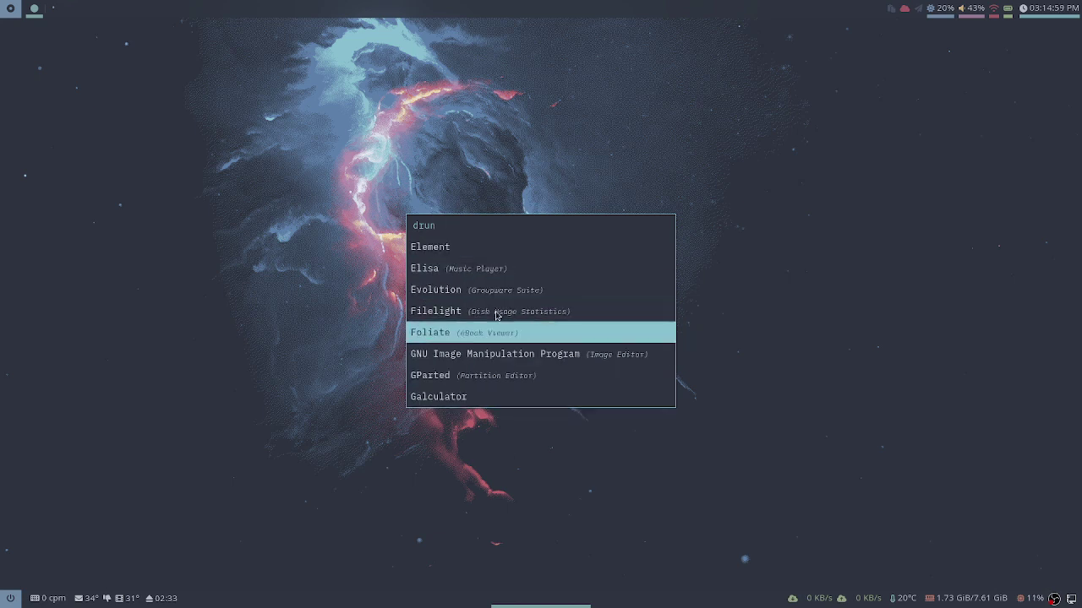
{"action": "key", "text": "Up"}
{"action": "key", "text": "Up"}
{"action": "key", "text": "Up"}
{"action": "key", "text": "Up"}
{"action": "key", "text": "Up"}
{"action": "key", "text": "Up"}
{"action": "key", "text": "Up"}
{"action": "key", "text": "Up"}
{"action": "key", "text": "Up"}
{"action": "key", "text": "Up"}
{"action": "key", "text": "Up"}
{"action": "key", "text": "Up"}
{"action": "key", "text": "Up"}
{"action": "key", "text": "Up"}
{"action": "key", "text": "Up"}
{"action": "key", "text": "Up"}
{"action": "key", "text": "Up"}
{"action": "key", "text": "Up"}
{"action": "key", "text": "Up"}
{"action": "key", "text": "Up"}
{"action": "key", "text": "Up"}
{"action": "key", "text": "Up"}
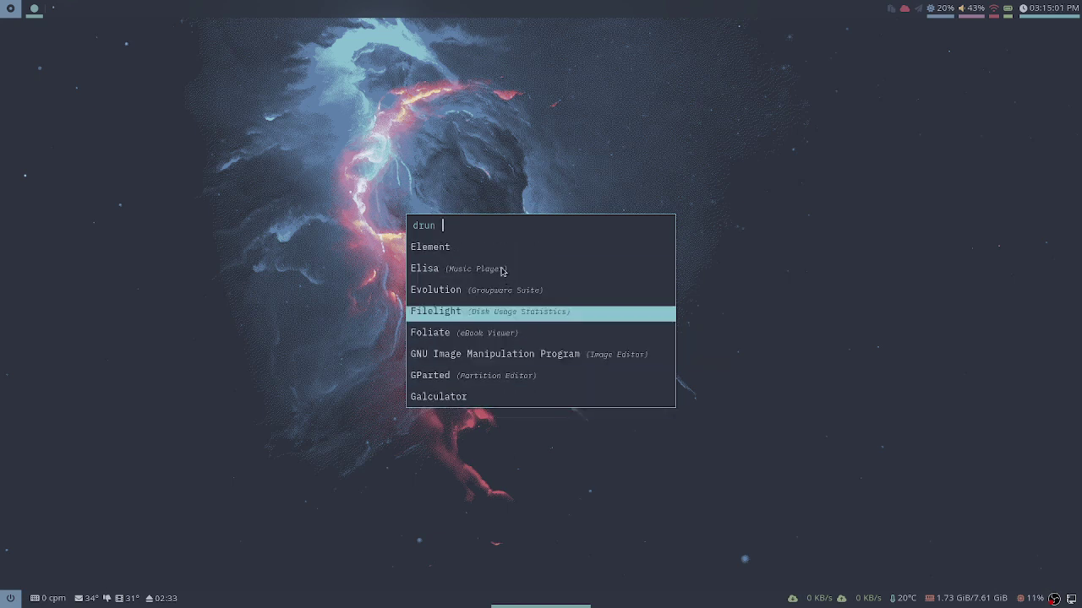
- Launch Telegram Desktop from the rofi launcher by searching for "te", and quit it once its window opens
{"action": "key", "text": "Up"}
{"action": "key", "text": "Up"}
{"action": "key", "text": "Up"}
{"action": "key", "text": "Up"}
{"action": "key", "text": "Up"}
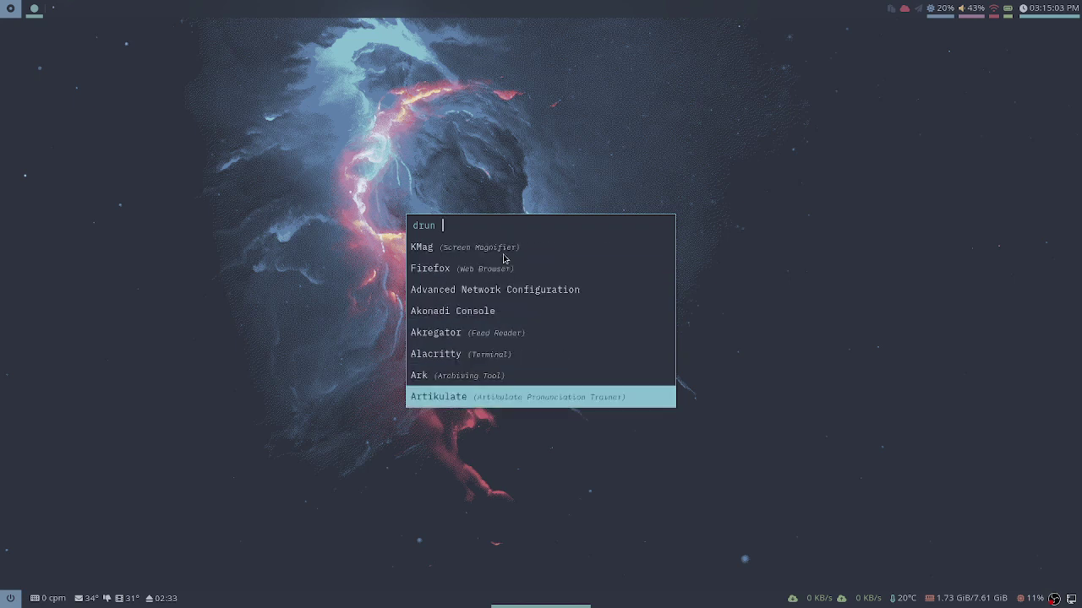
{"action": "type", "text": "te"}
{"action": "key", "text": "Return"}
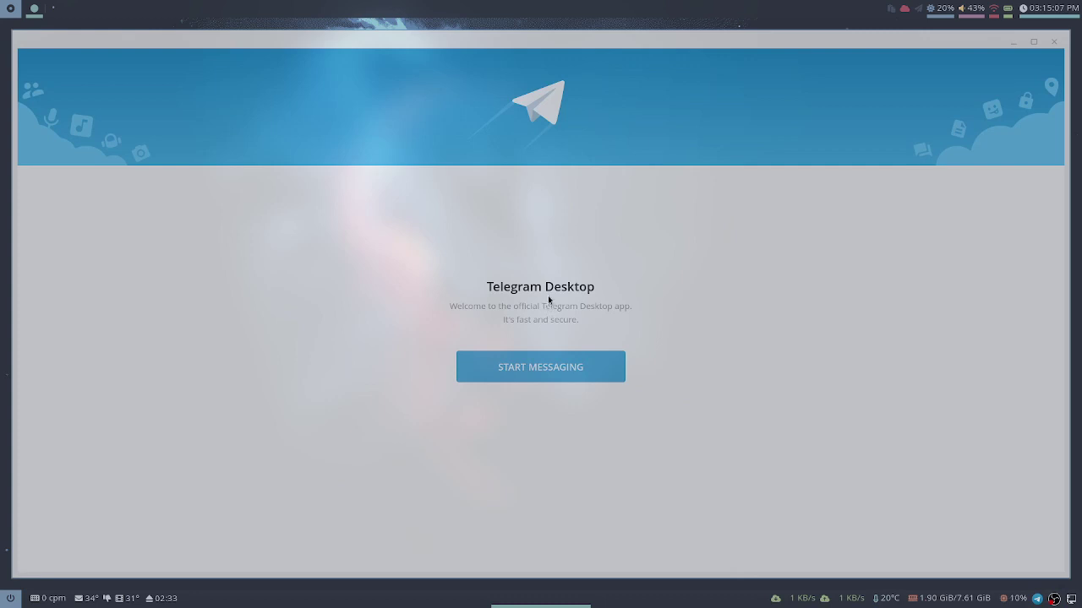
{"action": "key", "text": "ctrl+q"}
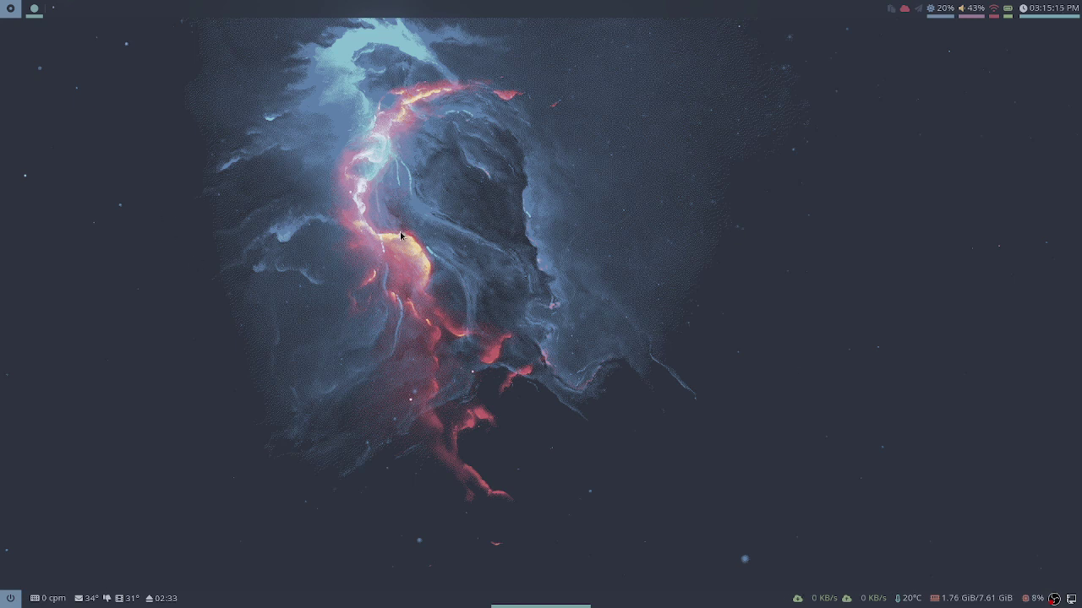
{"action": "left_click", "coordinate": [1076, 7]}
{"action": "left_click", "coordinate": [1073, 7]}
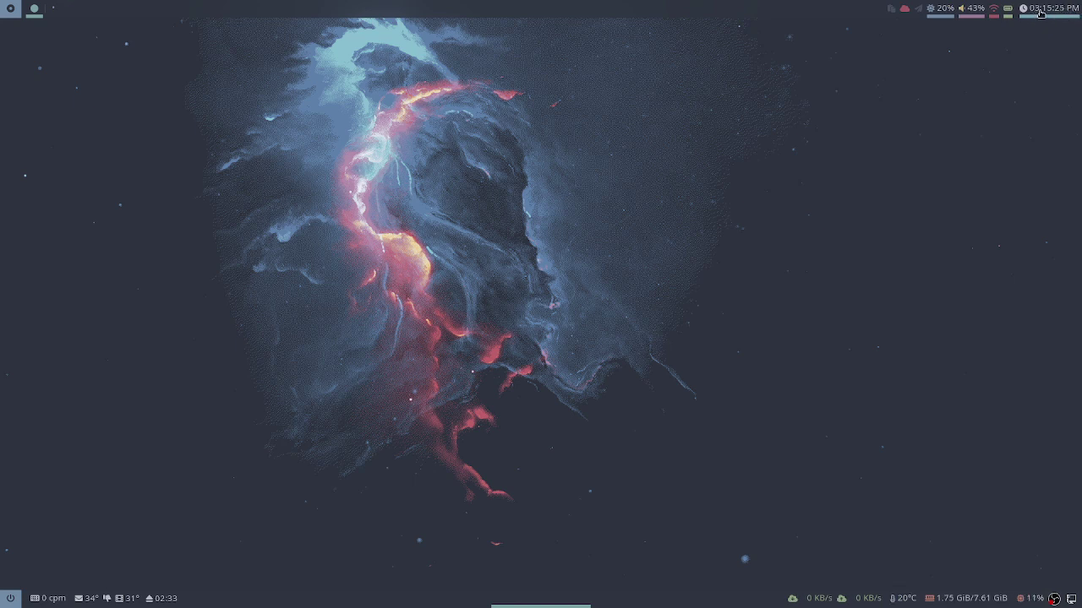
- Open a terminal, quit the zsh new-user setup without creating a file, and change to the .config/polybar/ directory
{"action": "key", "text": "super+Return"}
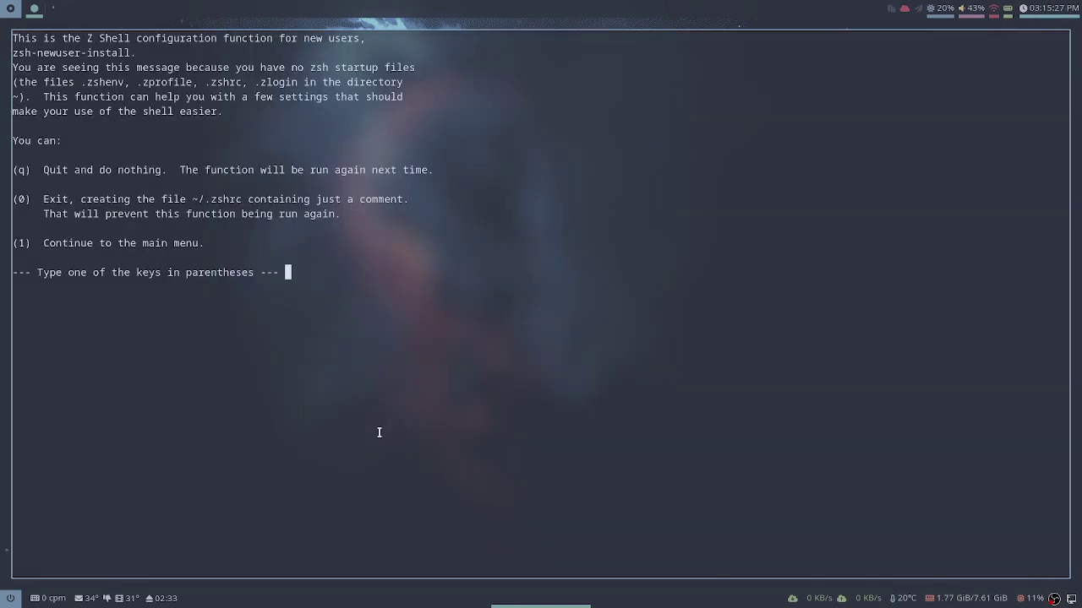
{"action": "type", "text": "q"}
{"action": "type", "text": "cd "}
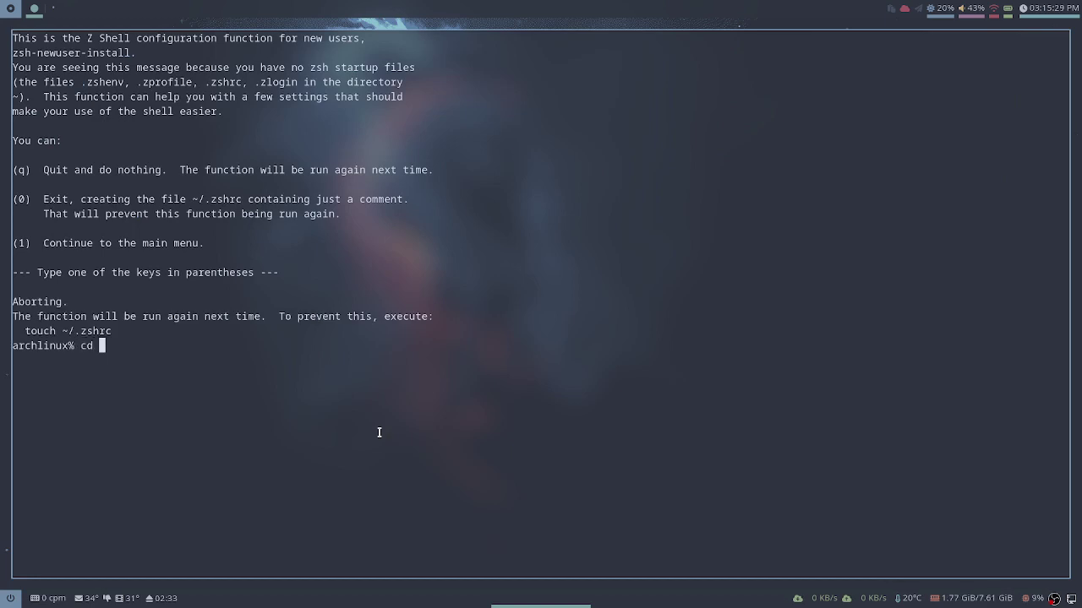
{"action": "type", "text": ".config/pol"}
{"action": "key", "text": "BackSpace"}
{"action": "key", "text": "BackSpace"}
{"action": "key", "text": "BackSpace"}
{"action": "type", "text": "pol"}
{"action": "key", "text": "Tab"}
{"action": "key", "text": "Tab"}
{"action": "key", "text": "Return"}
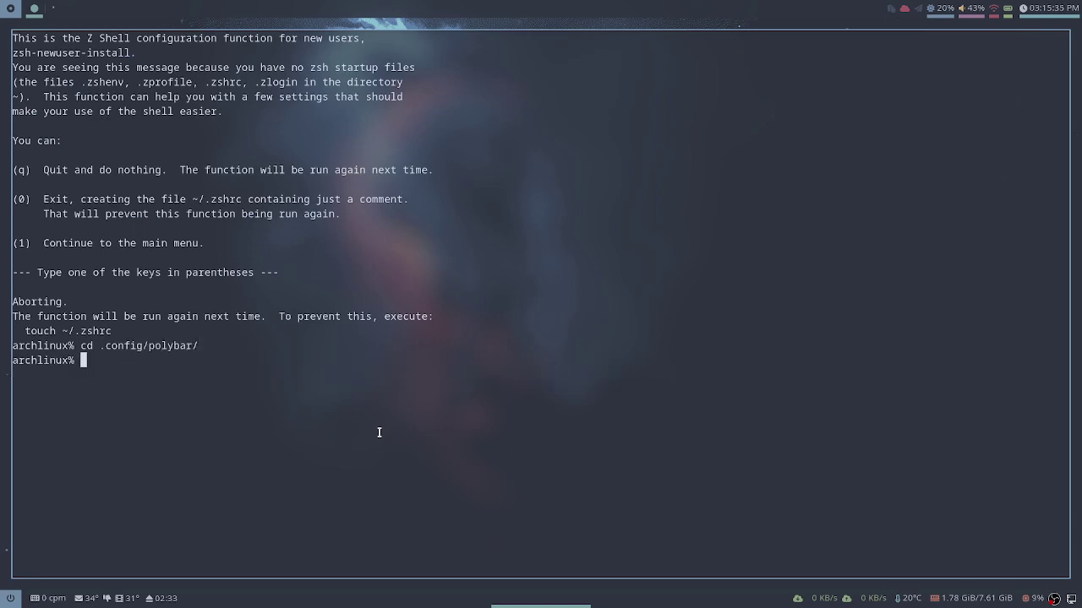
- List the files in the polybar directory and point out nord-top and nord-down by highlighting them
{"action": "type", "text": "ls"}
{"action": "key", "text": "Return"}
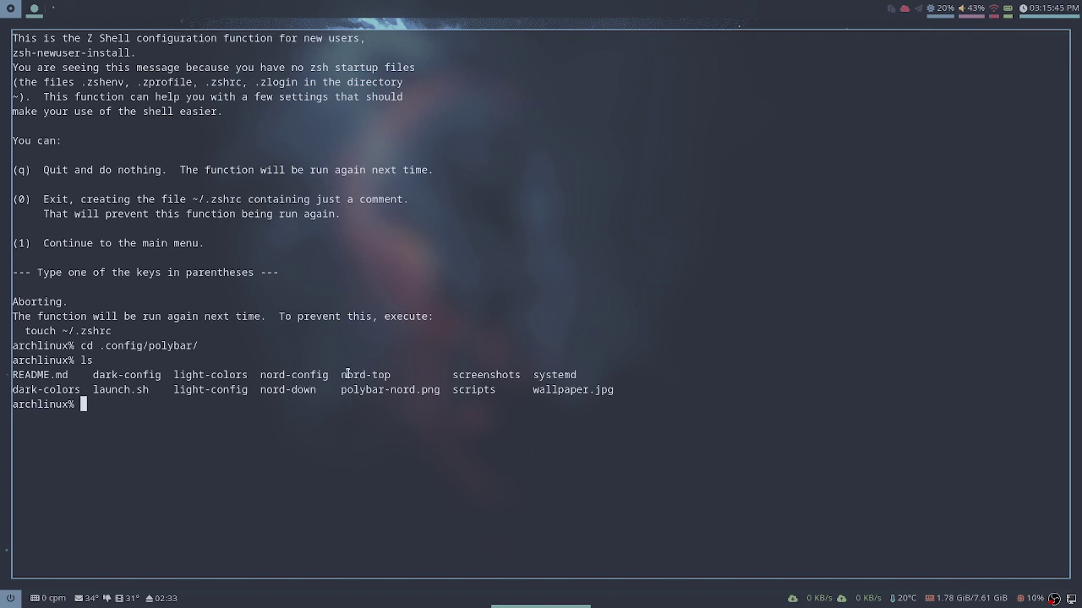
{"action": "left_click_drag", "start_coordinate": [341, 375], "coordinate": [393, 374]}
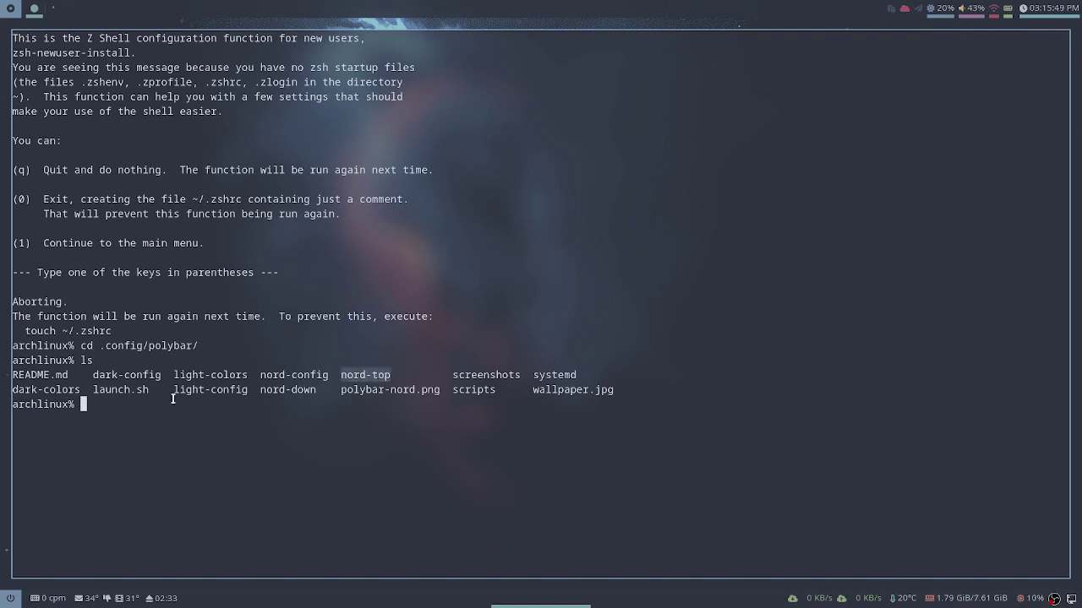
{"action": "left_click_drag", "start_coordinate": [258, 390], "coordinate": [317, 391]}
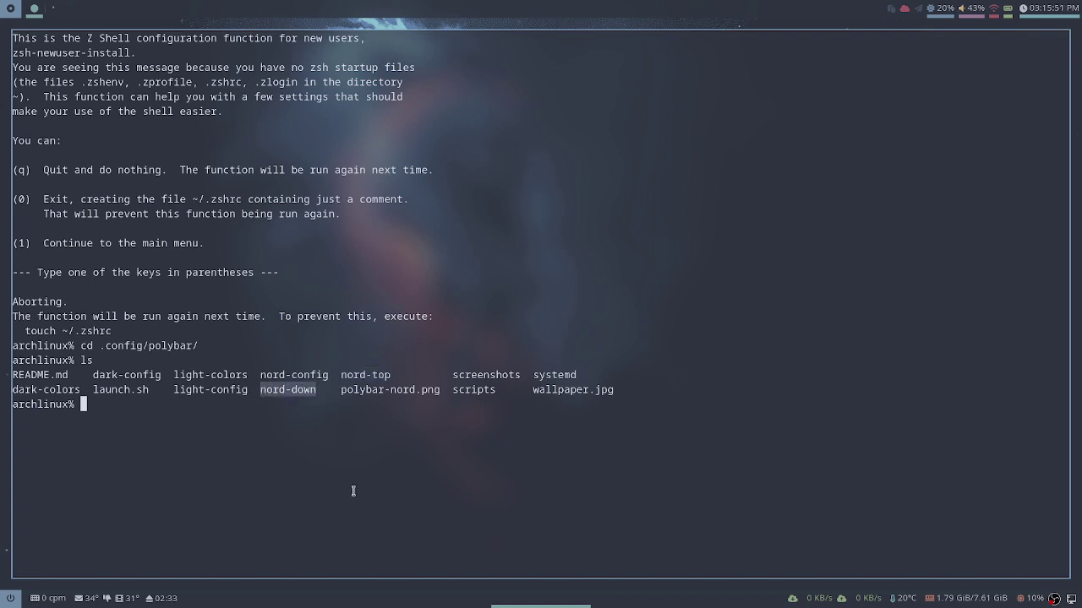
{"action": "left_click", "coordinate": [625, 440]}
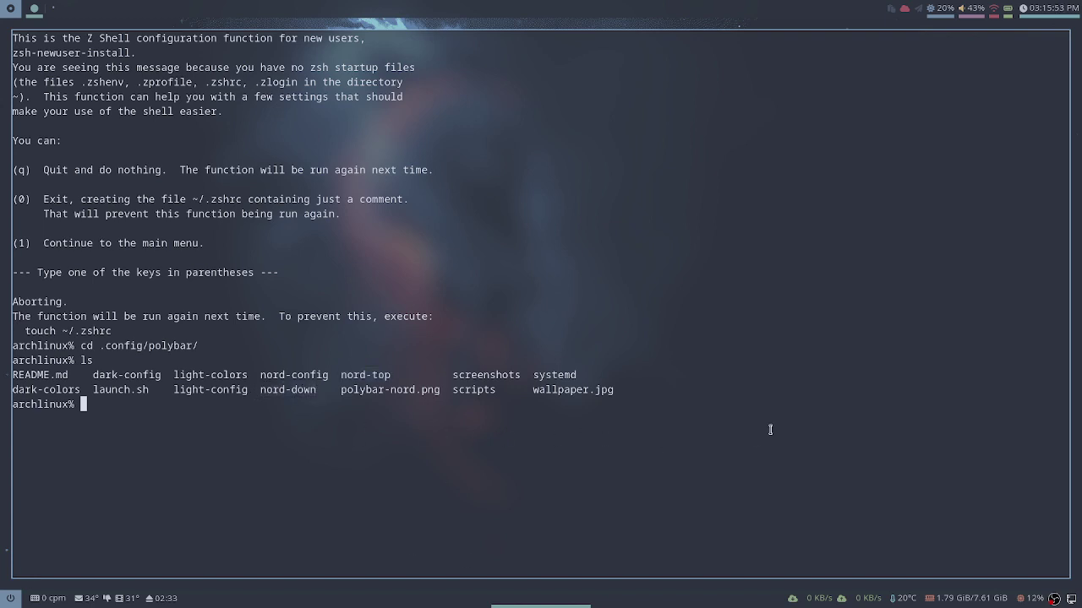
- Open the nord-top file in gedit from the terminal
{"action": "type", "text": "ged"}
{"action": "key", "text": "BackSpace"}
{"action": "key", "text": "BackSpace"}
{"action": "key", "text": "BackSpace"}
{"action": "type", "text": "gedit nord-top"}
{"action": "key", "text": "Return"}
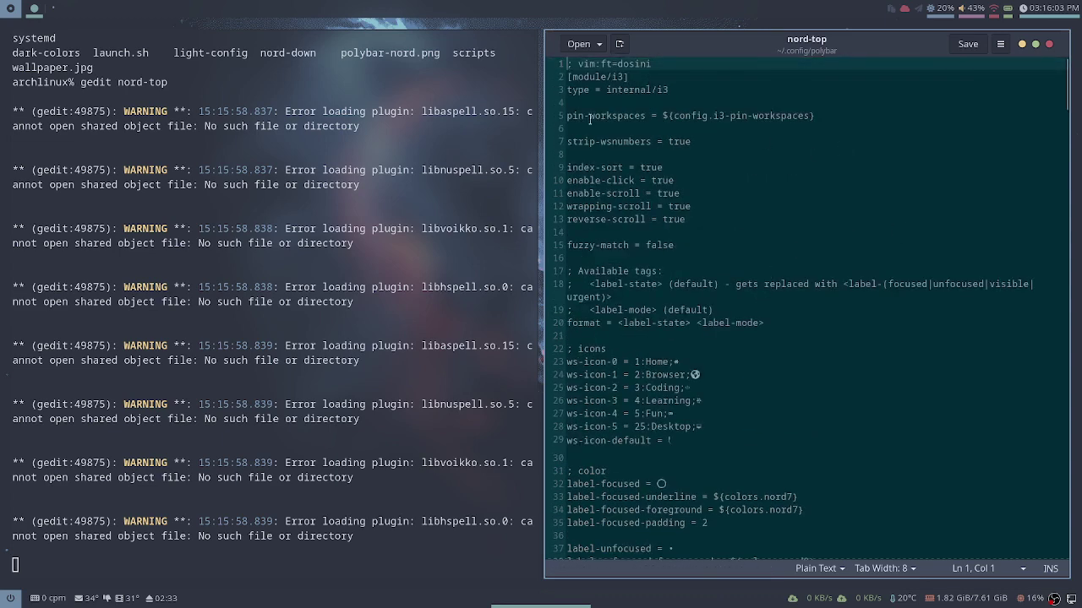
- Look through the module definitions in nord-top, from the i3 workspace icons down to rofi-run and back up
{"action": "scroll", "coordinate": [675, 175], "scroll_direction": "down", "scroll_amount": 20}
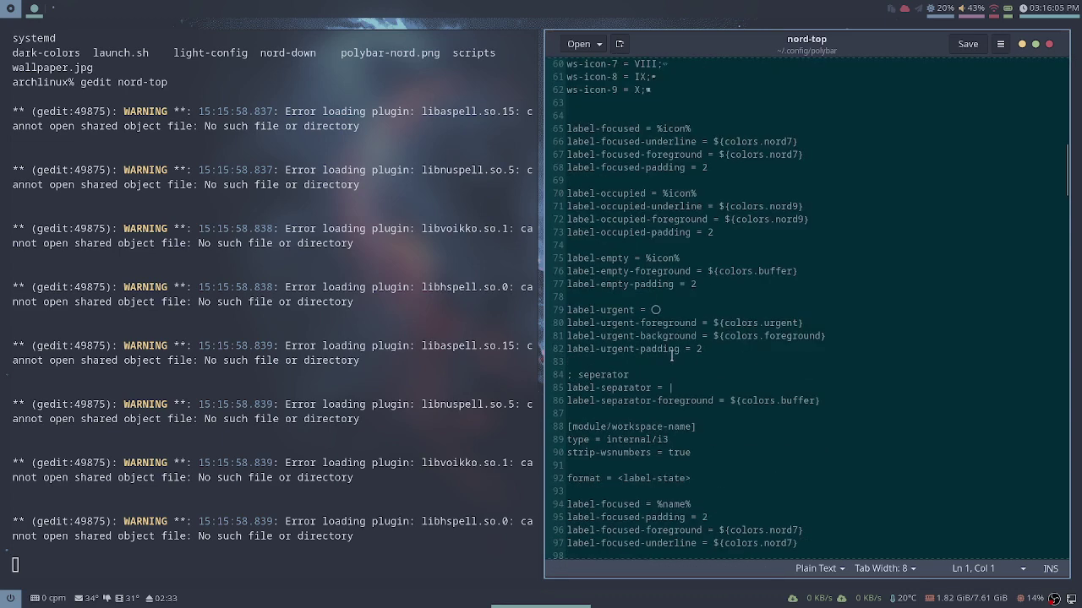
{"action": "scroll", "coordinate": [680, 338], "scroll_direction": "down", "scroll_amount": 20}
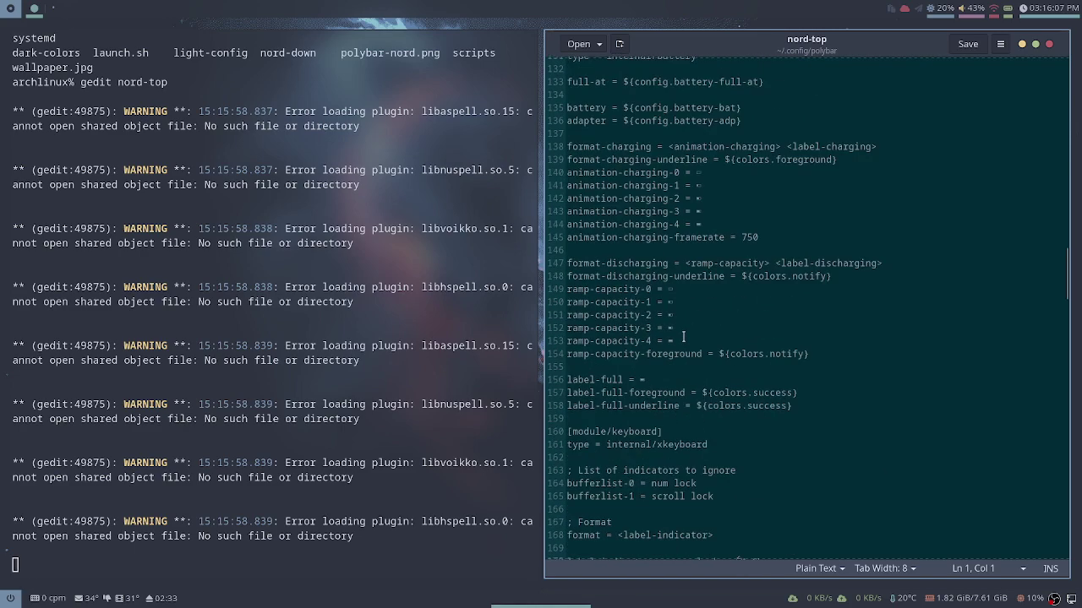
{"action": "scroll", "coordinate": [680, 333], "scroll_direction": "down", "scroll_amount": 5}
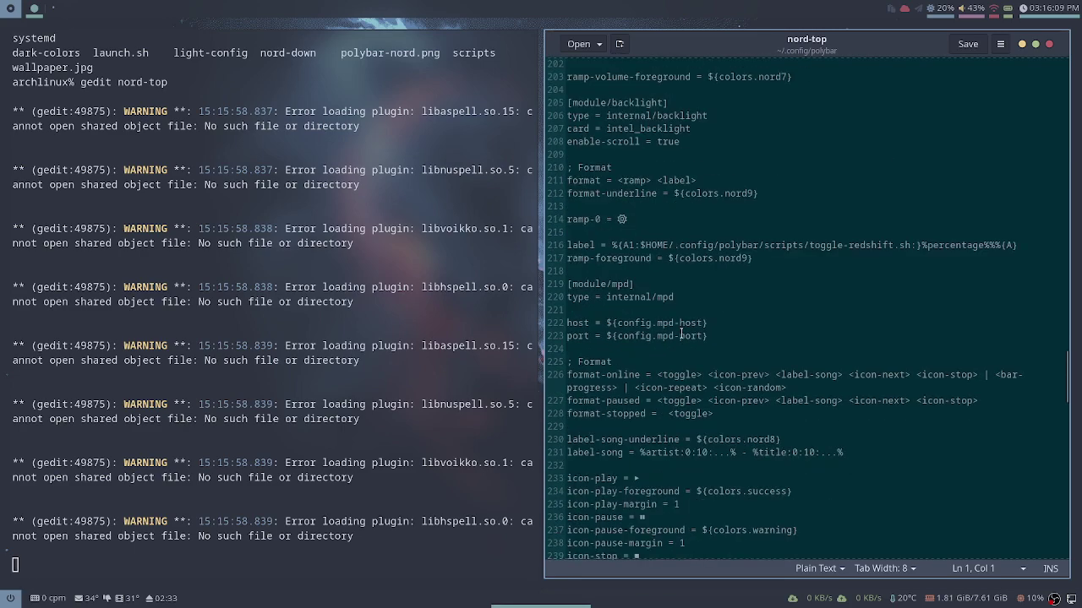
{"action": "scroll", "coordinate": [693, 338], "scroll_direction": "up", "scroll_amount": 9}
{"action": "scroll", "coordinate": [710, 367], "scroll_direction": "up", "scroll_amount": 15}
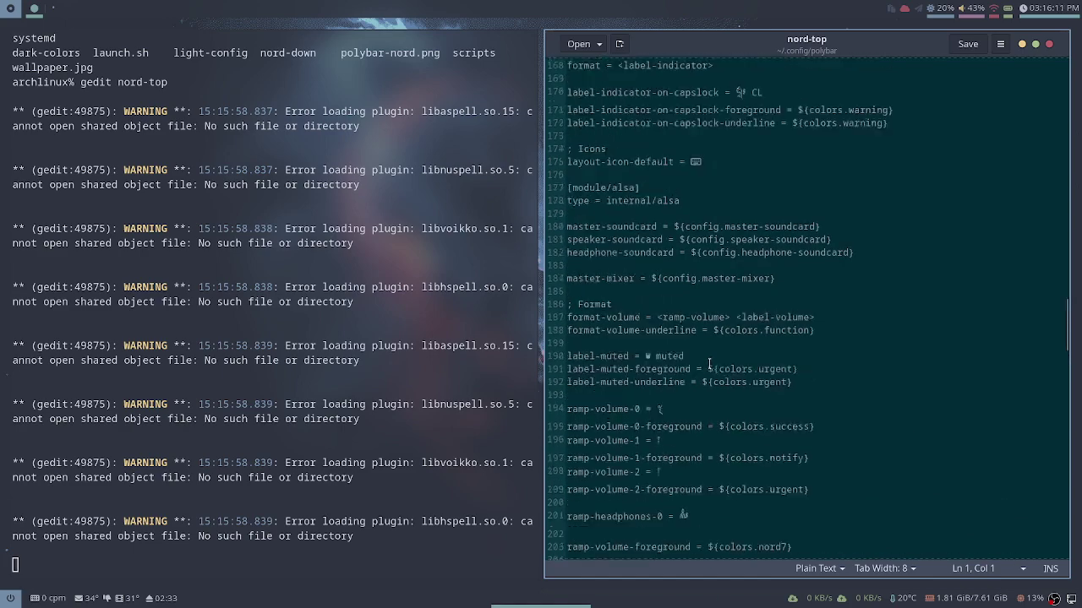
{"action": "scroll", "coordinate": [697, 364], "scroll_direction": "down", "scroll_amount": 20}
{"action": "scroll", "coordinate": [693, 360], "scroll_direction": "down", "scroll_amount": 13}
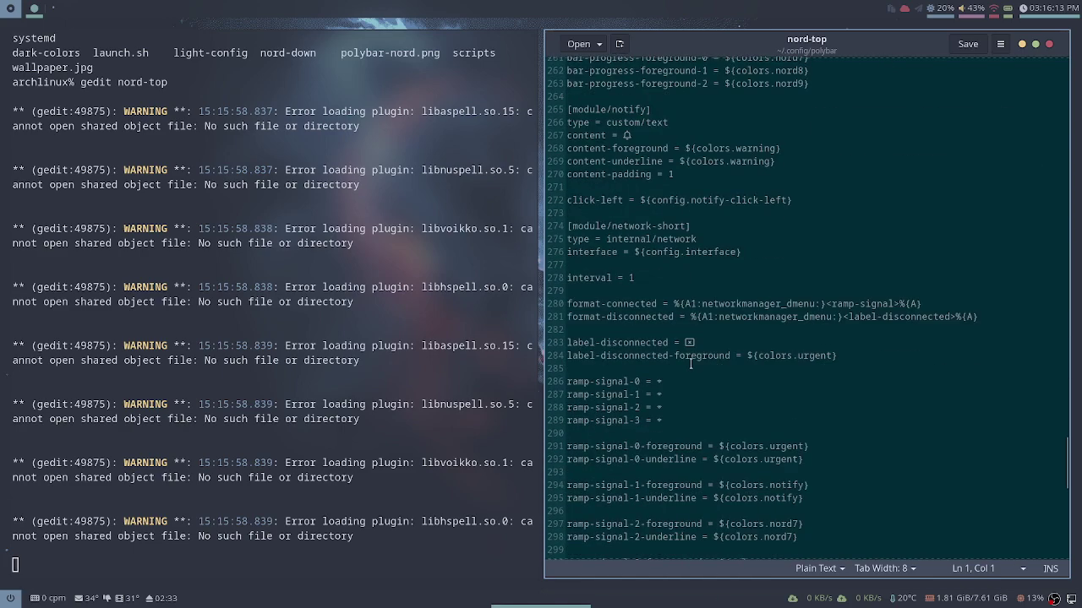
{"action": "scroll", "coordinate": [710, 304], "scroll_direction": "down", "scroll_amount": 13}
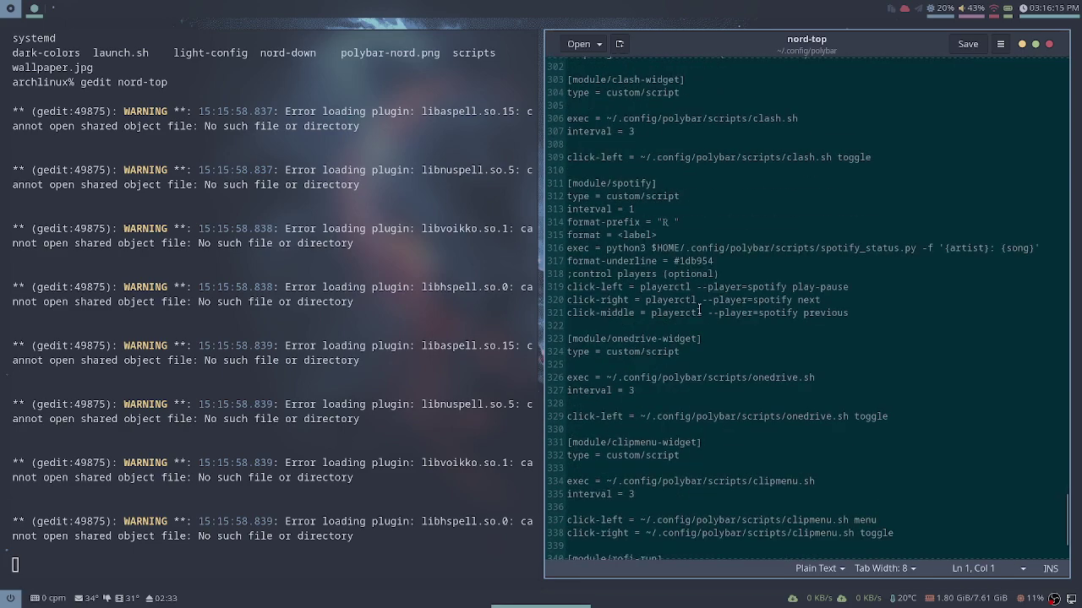
{"action": "scroll", "coordinate": [738, 144], "scroll_direction": "down", "scroll_amount": 4}
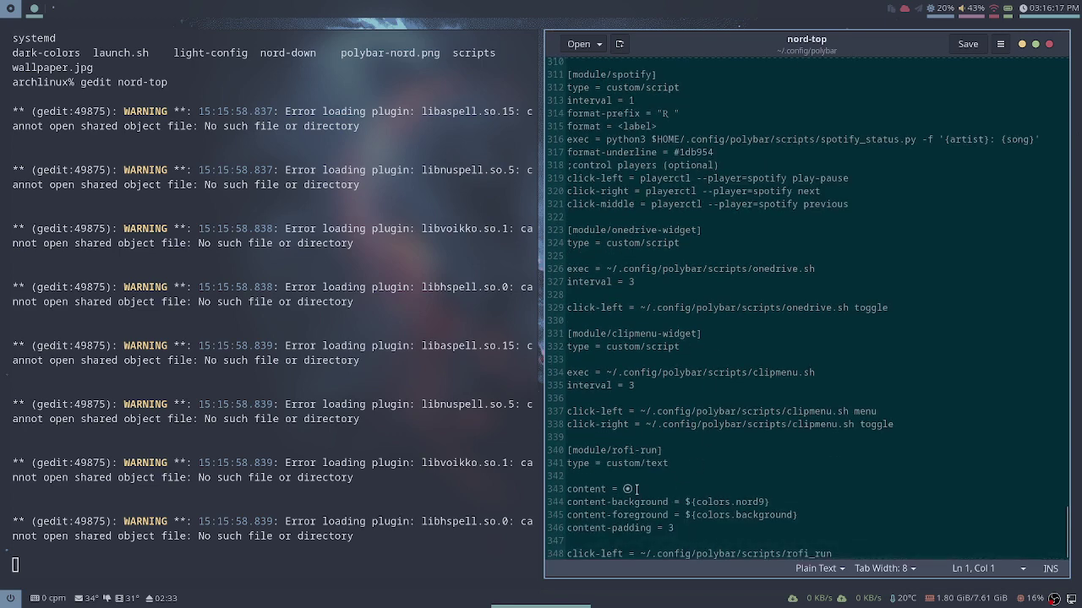
{"action": "scroll", "coordinate": [649, 467], "scroll_direction": "up", "scroll_amount": 6}
{"action": "scroll", "coordinate": [649, 467], "scroll_direction": "up", "scroll_amount": 13}
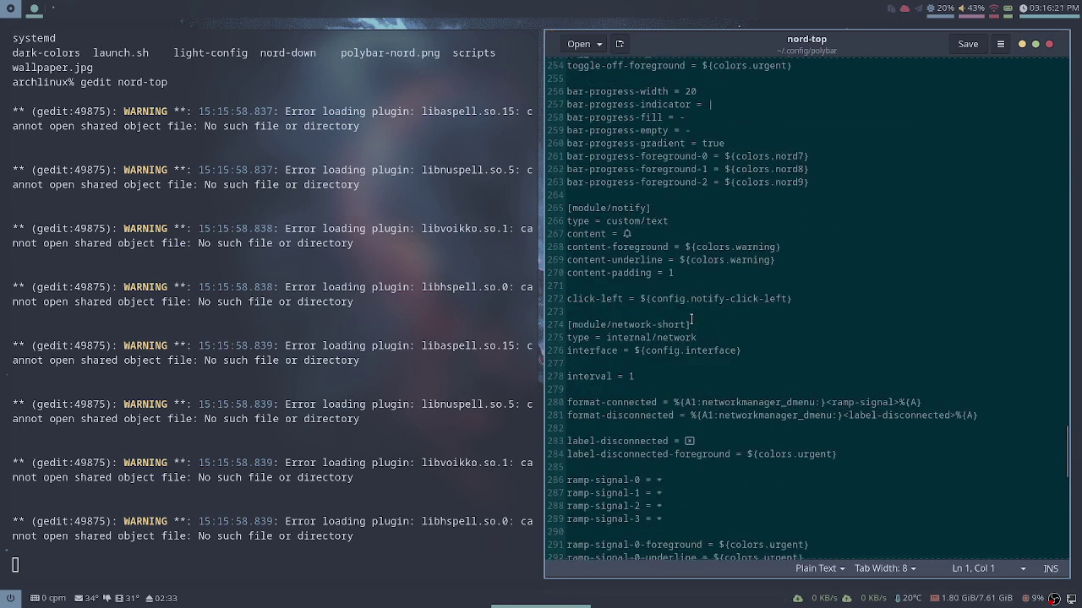
{"action": "scroll", "coordinate": [755, 397], "scroll_direction": "up", "scroll_amount": 12}
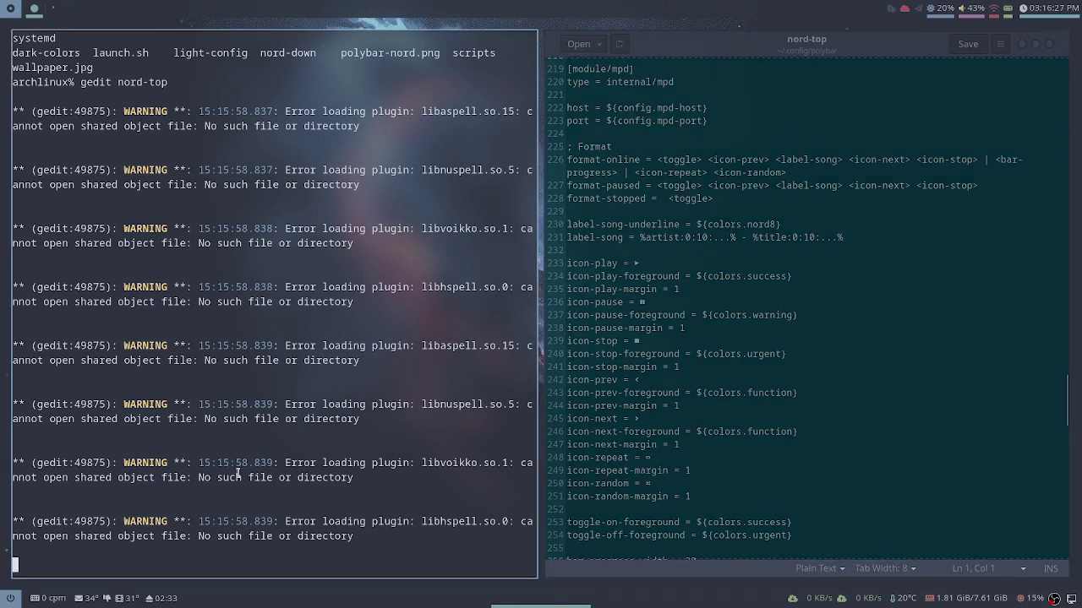
- Stop the running gedit process, list the polybar files again, and open nord-config in gedit
{"action": "key", "text": "ctrl+c"}
{"action": "type", "text": "ls"}
{"action": "key", "text": "Return"}
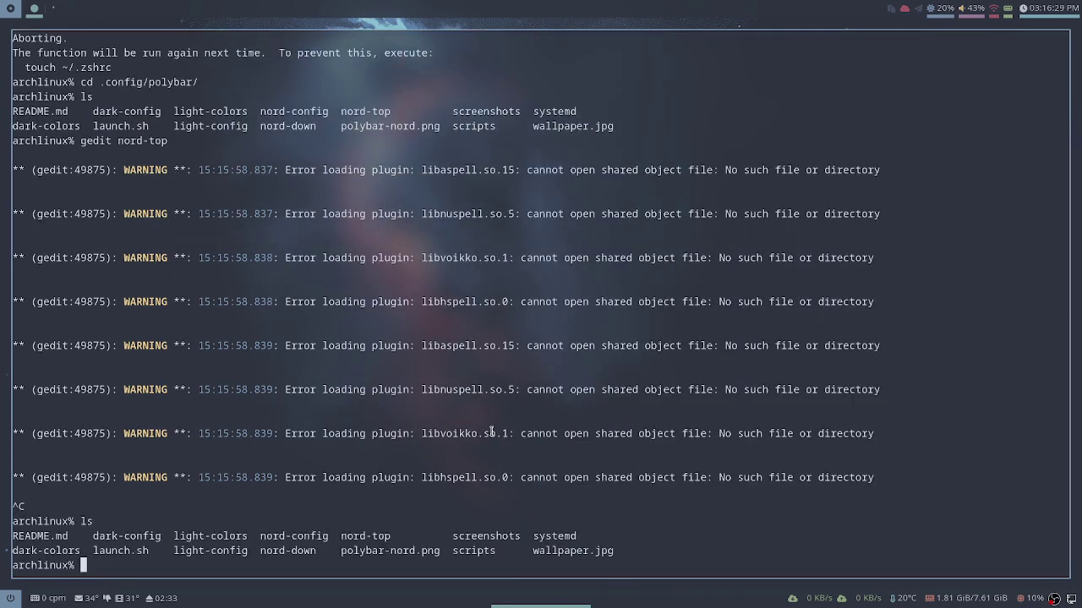
{"action": "type", "text": "gedit nord-config"}
{"action": "key", "text": "Return"}
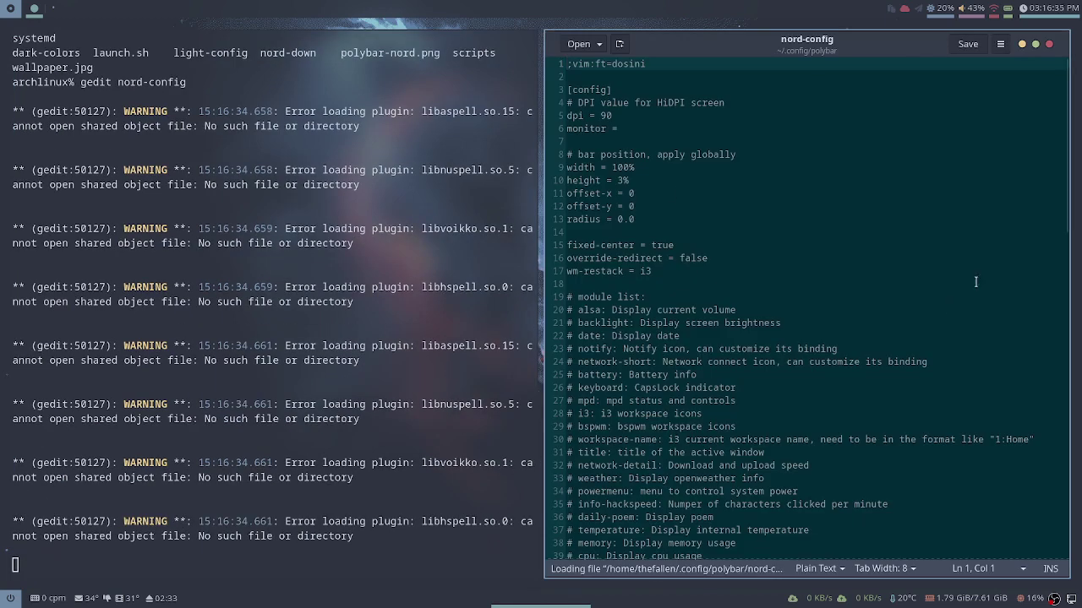
- Examine the commented module list in nord-config, highlighting it down to clipmenu-widget, and go on to the Top modules section
{"action": "scroll", "coordinate": [693, 338], "scroll_direction": "down", "scroll_amount": 5}
{"action": "scroll", "coordinate": [668, 253], "scroll_direction": "up", "scroll_amount": 3}
{"action": "left_click_drag", "start_coordinate": [584, 190], "coordinate": [809, 505]}
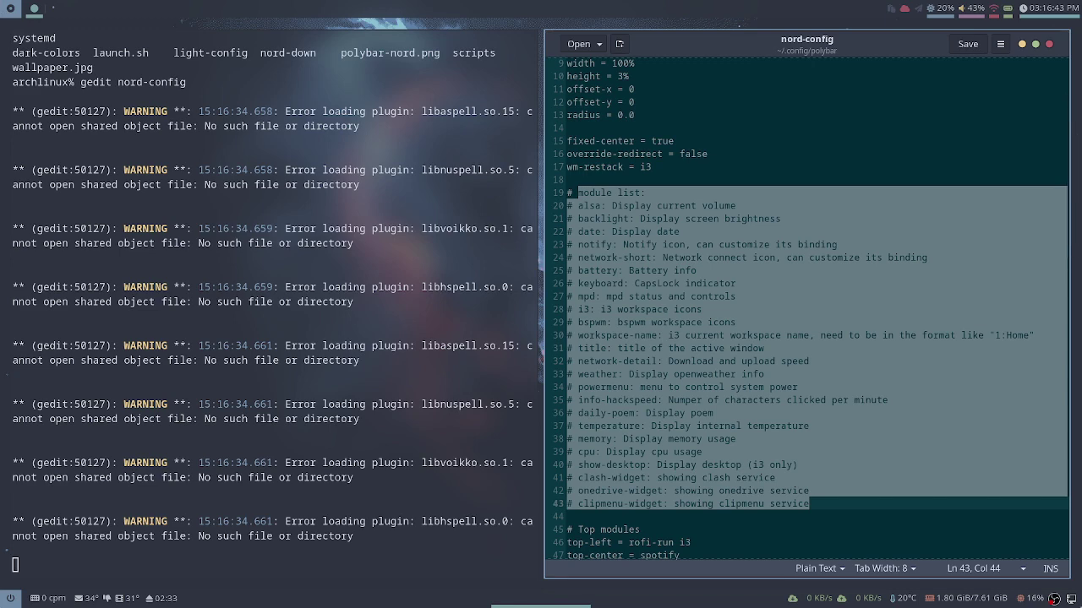
{"action": "key", "text": "super+Left"}
{"action": "key", "text": "super+Right"}
{"action": "scroll", "coordinate": [845, 336], "scroll_direction": "down", "scroll_amount": 1}
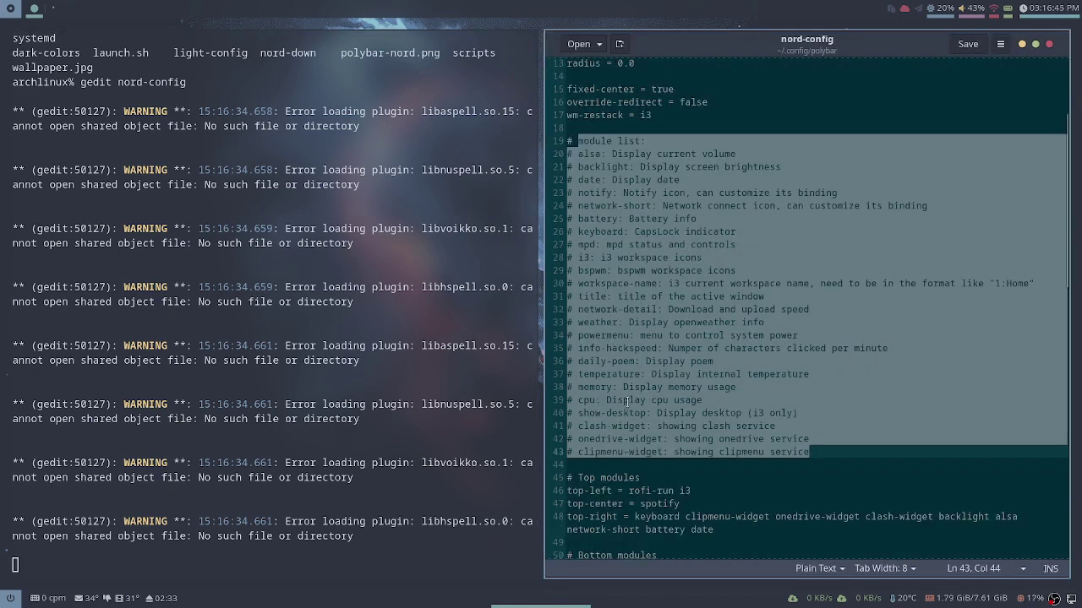
{"action": "left_click", "coordinate": [749, 404]}
{"action": "scroll", "coordinate": [652, 391], "scroll_direction": "down", "scroll_amount": 3}
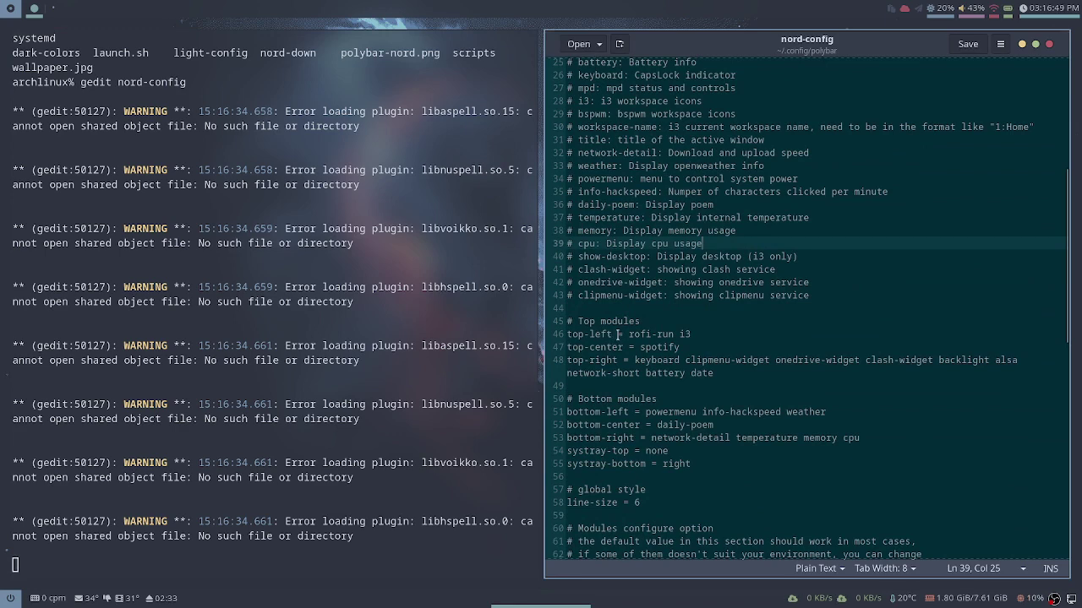
- Review the Top modules entries, highlighting rofi-run on top-left and spotify on top-center before the top-right line
{"action": "key", "text": "super+Left"}
{"action": "left_click_drag", "start_coordinate": [629, 333], "coordinate": [674, 333]}
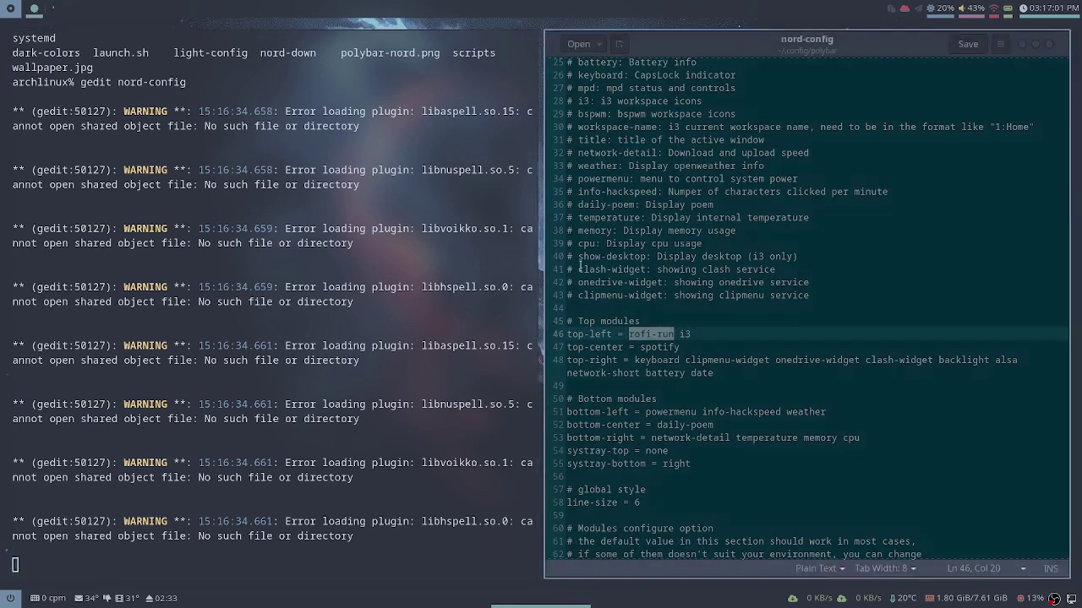
{"action": "left_click", "coordinate": [639, 346]}
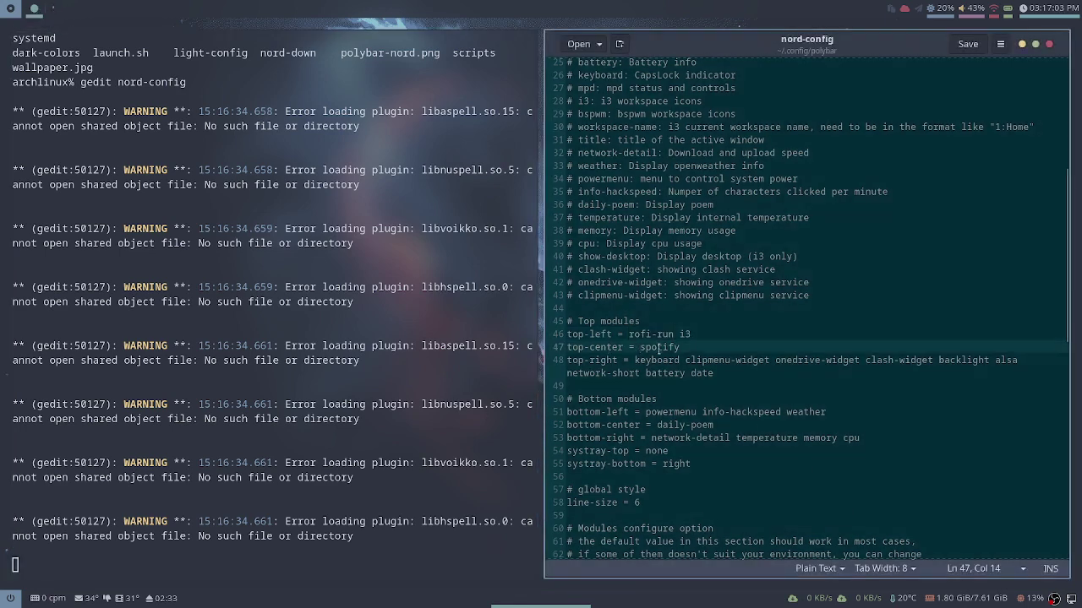
{"action": "left_click_drag", "start_coordinate": [638, 347], "coordinate": [679, 348]}
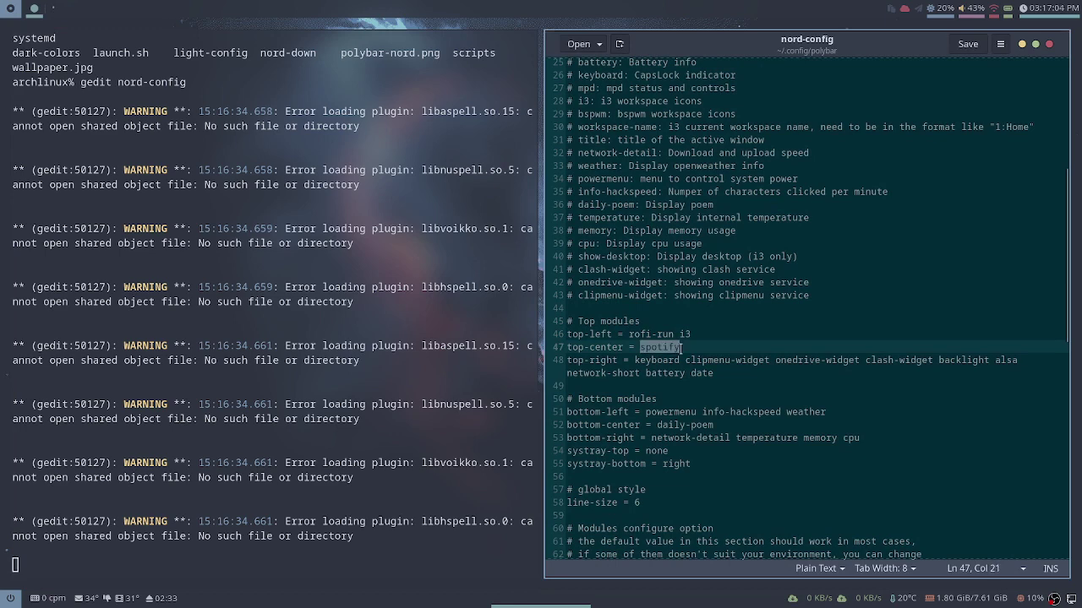
{"action": "left_click", "coordinate": [634, 360]}
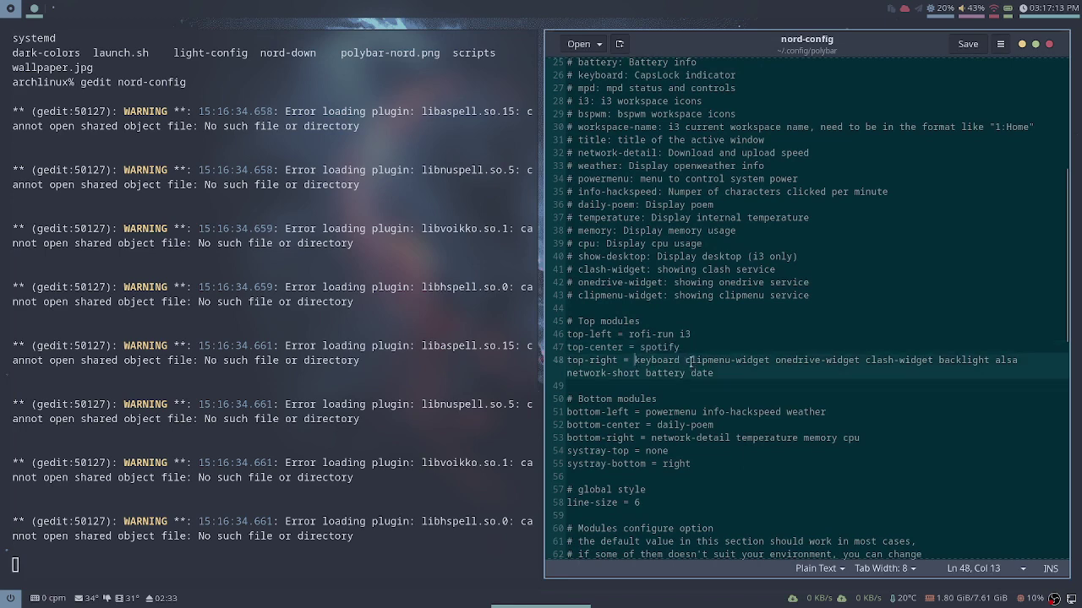
- Highlight the keyboard module's CapsLock indicator description, and toggle Caps Lock and Num Lock on and off to check the bar's indicator
{"action": "scroll", "coordinate": [690, 360], "scroll_direction": "up", "scroll_amount": 5}
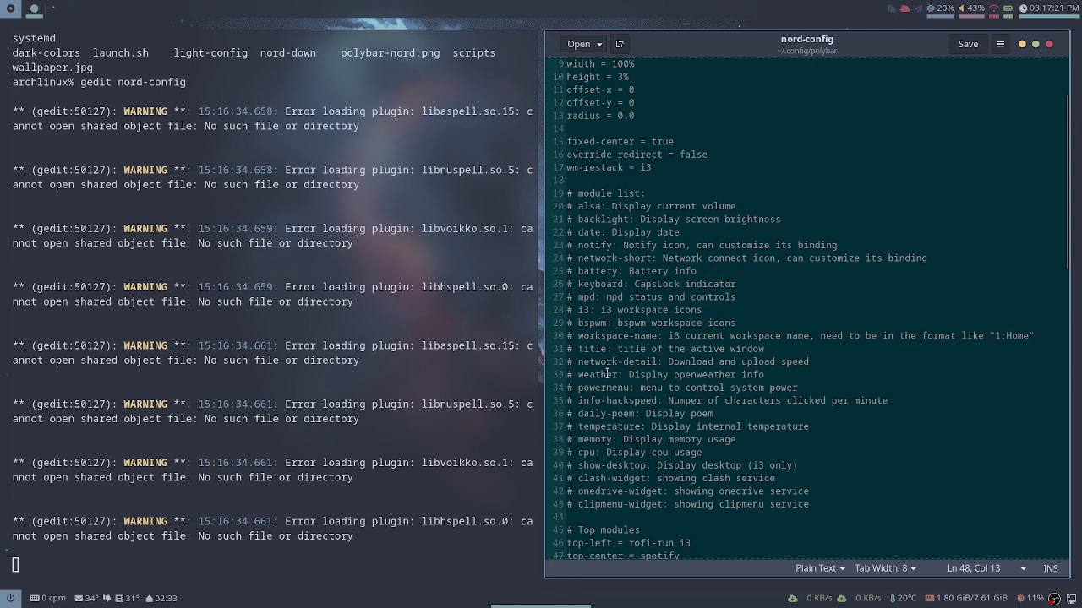
{"action": "left_click_drag", "start_coordinate": [634, 284], "coordinate": [737, 284]}
{"action": "scroll", "coordinate": [757, 284], "scroll_direction": "down", "scroll_amount": 4}
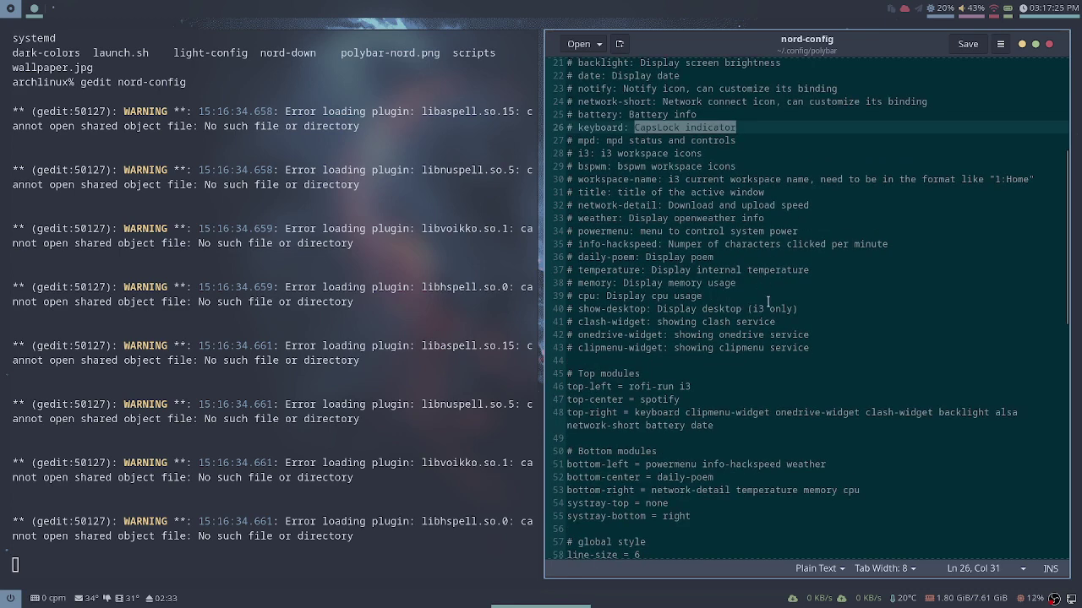
{"action": "key", "text": "Caps_Lock"}
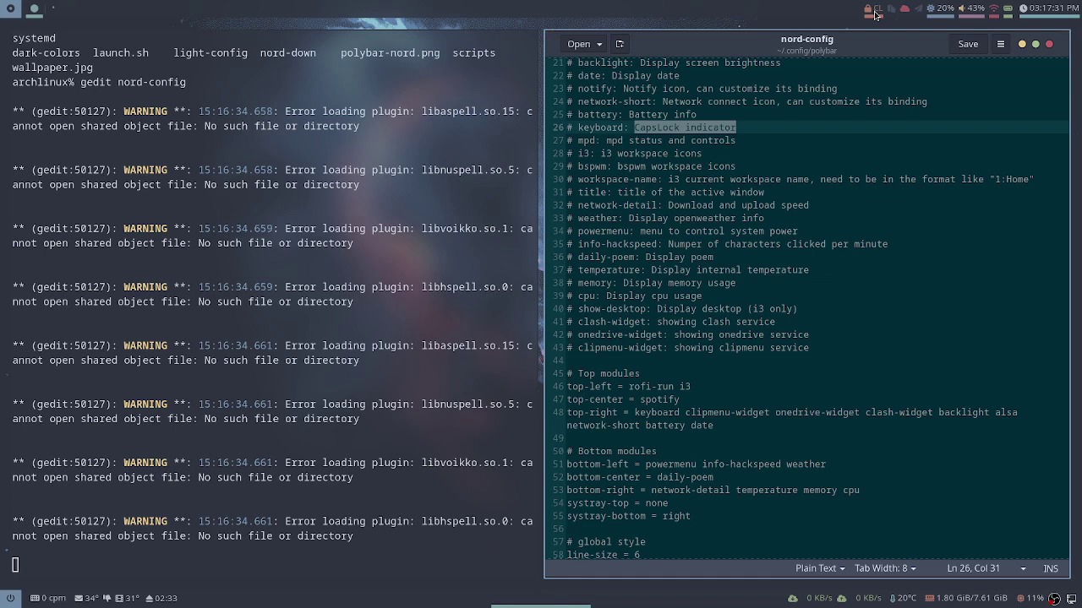
{"action": "key", "text": "Num_Lock"}
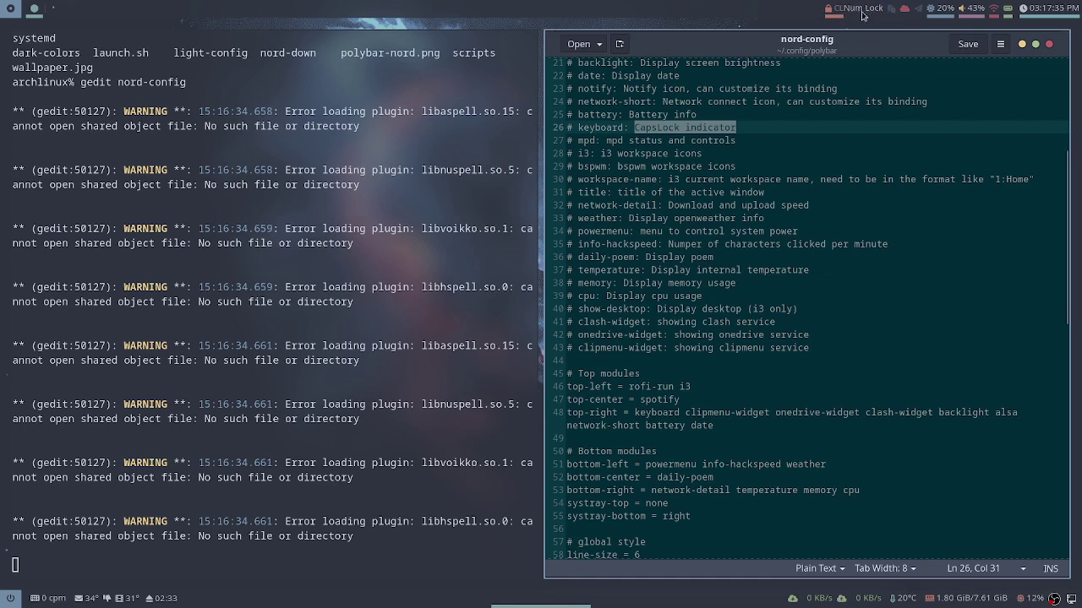
{"action": "key", "text": "Num_Lock"}
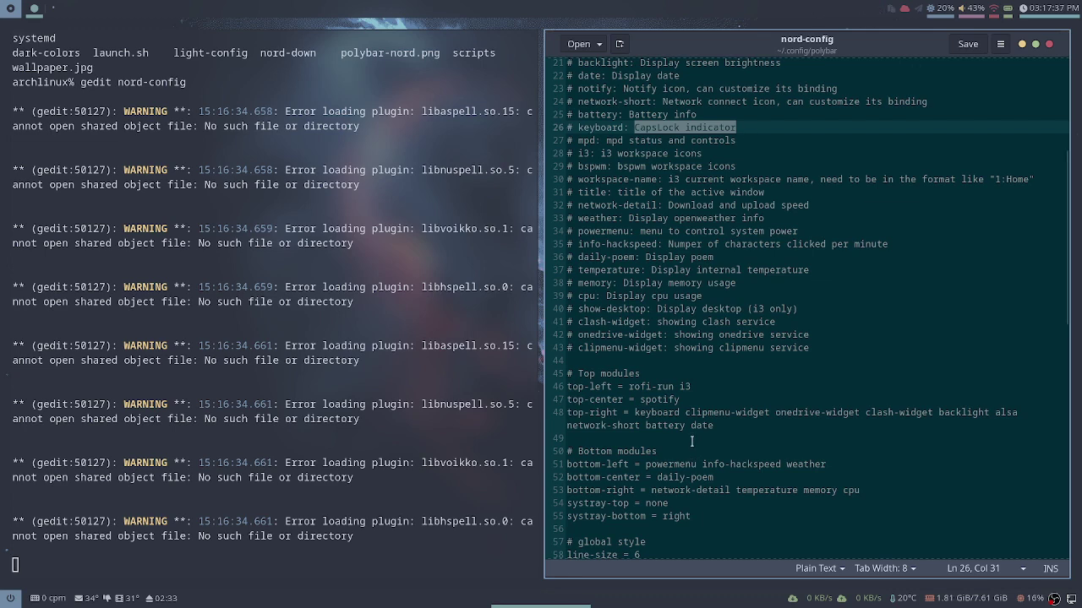
- Highlight date in nord-config's top-right modules entry, search the file for "date", and close it
{"action": "scroll", "coordinate": [708, 360], "scroll_direction": "down", "scroll_amount": 2}
{"action": "scroll", "coordinate": [708, 360], "scroll_direction": "down", "scroll_amount": 3}
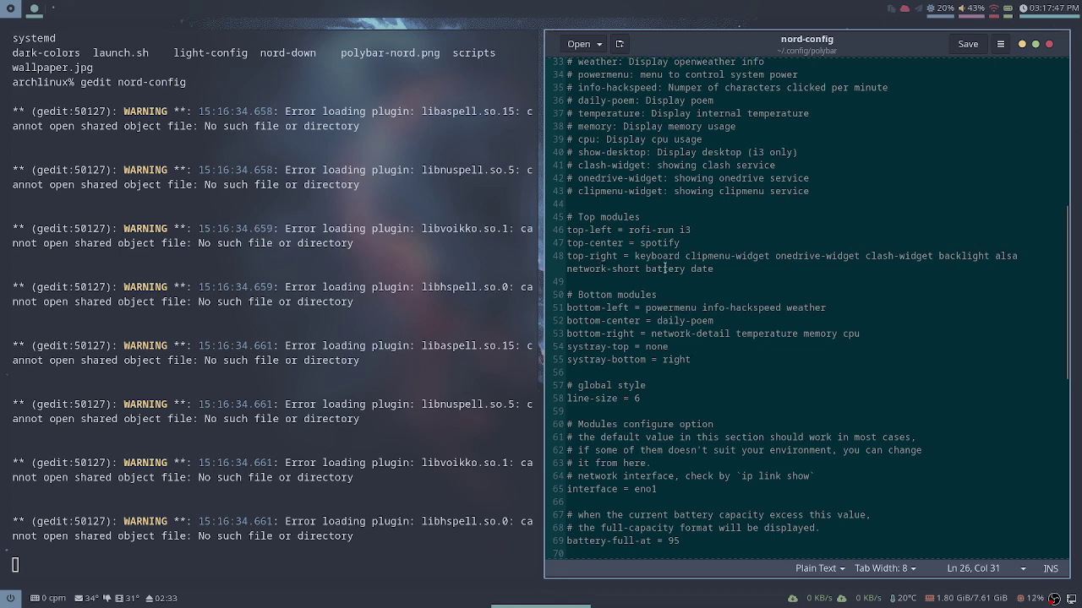
{"action": "left_click_drag", "start_coordinate": [691, 269], "coordinate": [714, 268]}
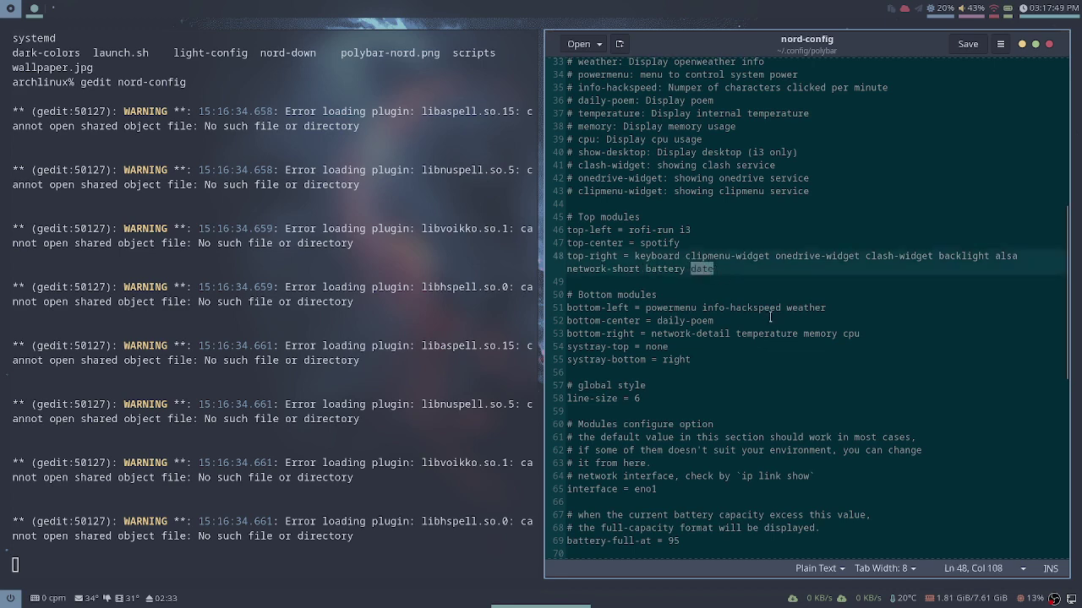
{"action": "scroll", "coordinate": [769, 317], "scroll_direction": "up", "scroll_amount": 5}
{"action": "scroll", "coordinate": [768, 304], "scroll_direction": "down", "scroll_amount": 2}
{"action": "key", "text": "ctrl+f"}
{"action": "type", "text": "dat"}
{"action": "key", "text": "BackSpace"}
{"action": "key", "text": "BackSpace"}
{"action": "key", "text": "BackSpace"}
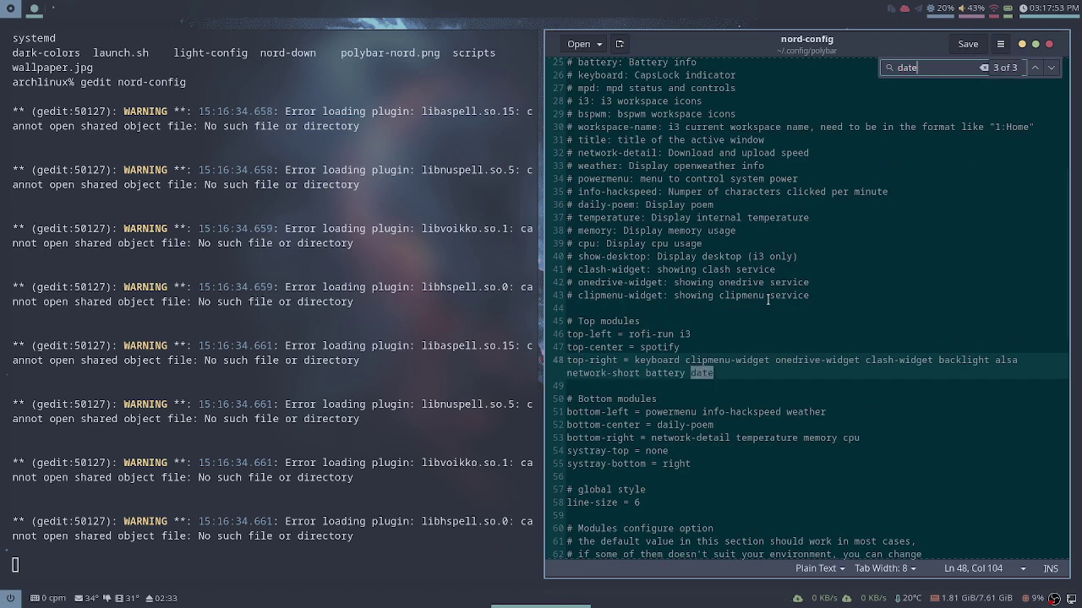
{"action": "left_click", "coordinate": [1034, 67]}
{"action": "left_click", "coordinate": [1049, 45]}
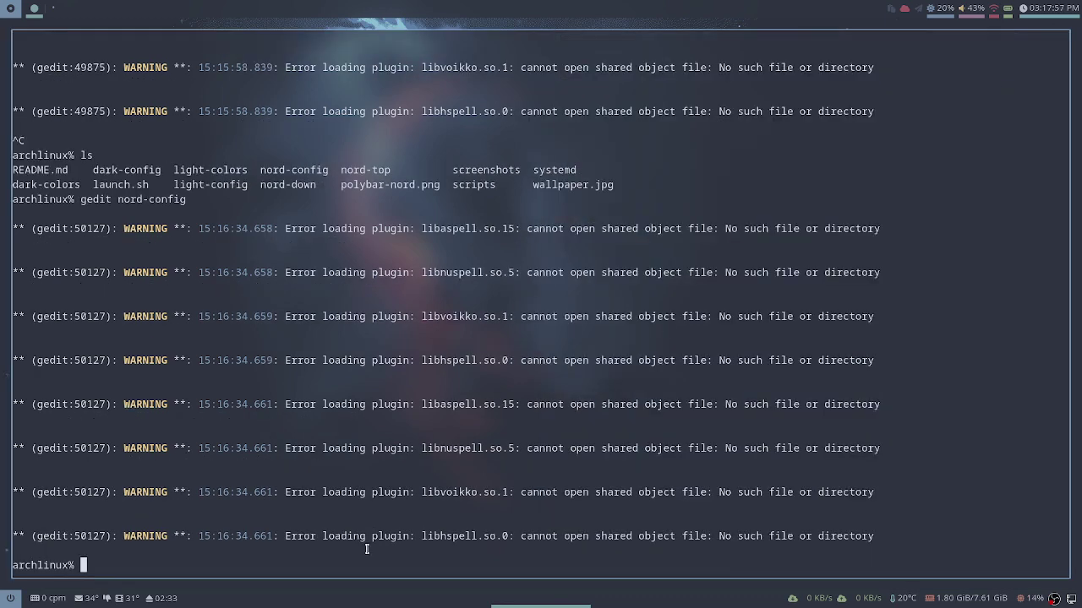
- List the polybar files, open nord-top in gedit, and find its date module by searching for "date"
{"action": "type", "text": "ls"}
{"action": "key", "text": "Return"}
{"action": "type", "text": "gedit nord-top"}
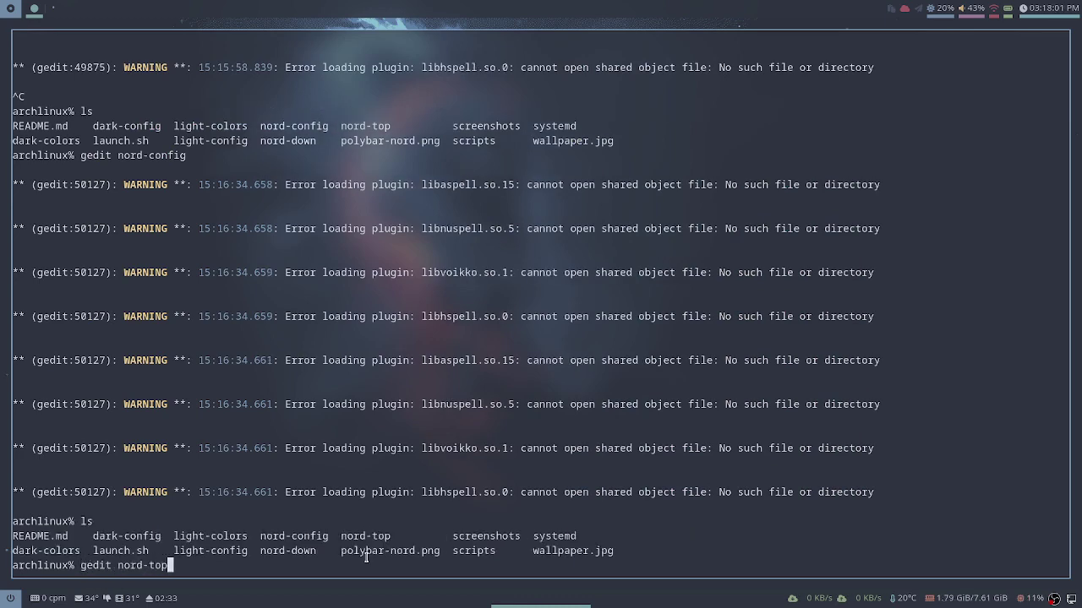
{"action": "key", "text": "Return"}
{"action": "key", "text": "ctrl+f"}
{"action": "type", "text": "date"}
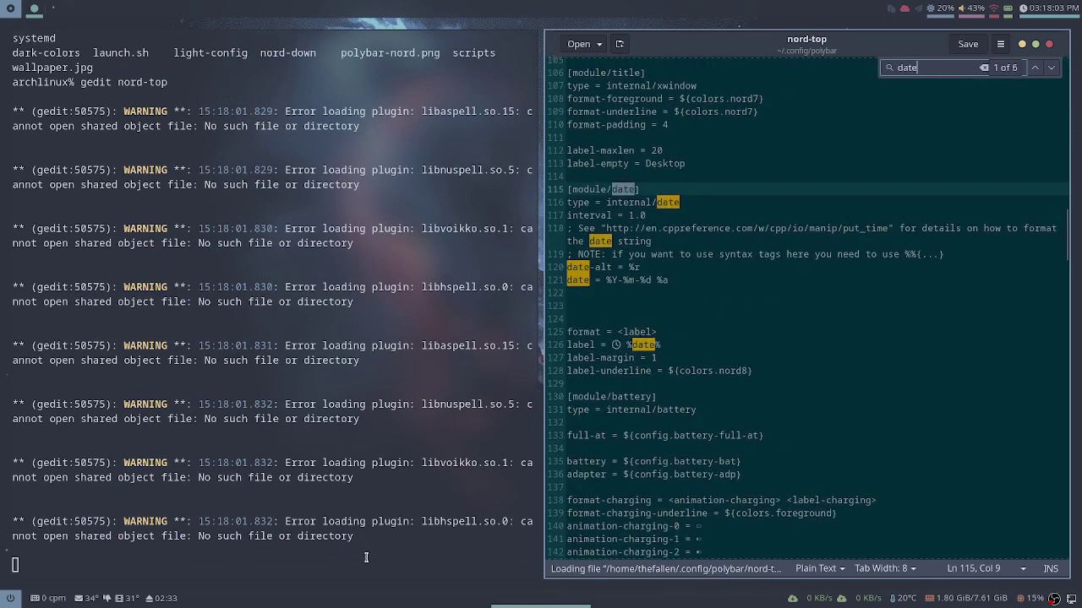
{"action": "key", "text": "Escape"}
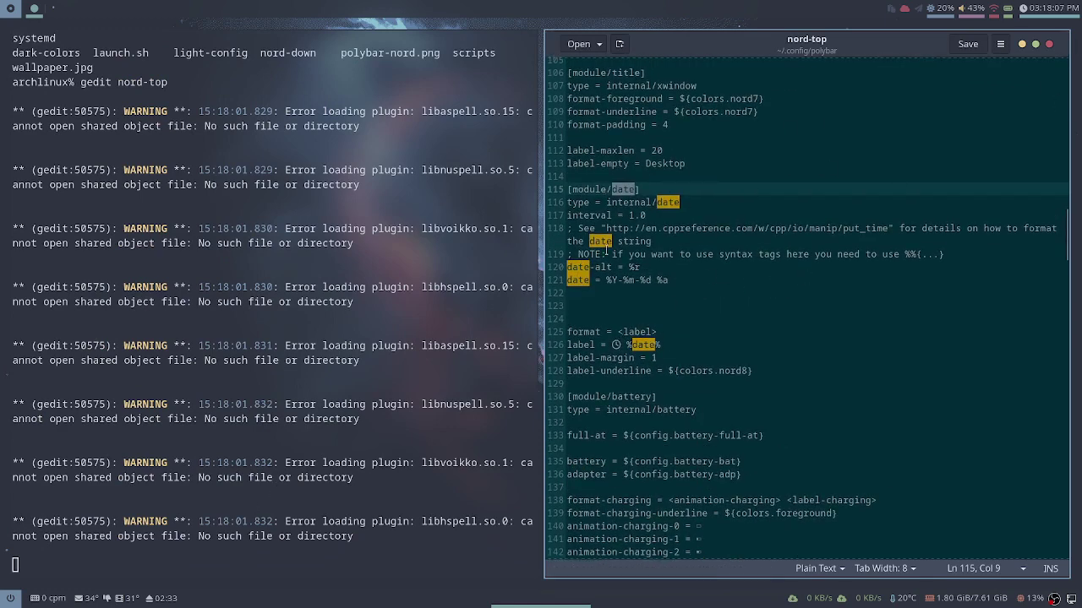
- Examine the date module's date-alt and date formats, highlighting %Y-%m-%d %a, and toggle the bar's clock to the date and back
{"action": "left_click", "coordinate": [641, 267]}
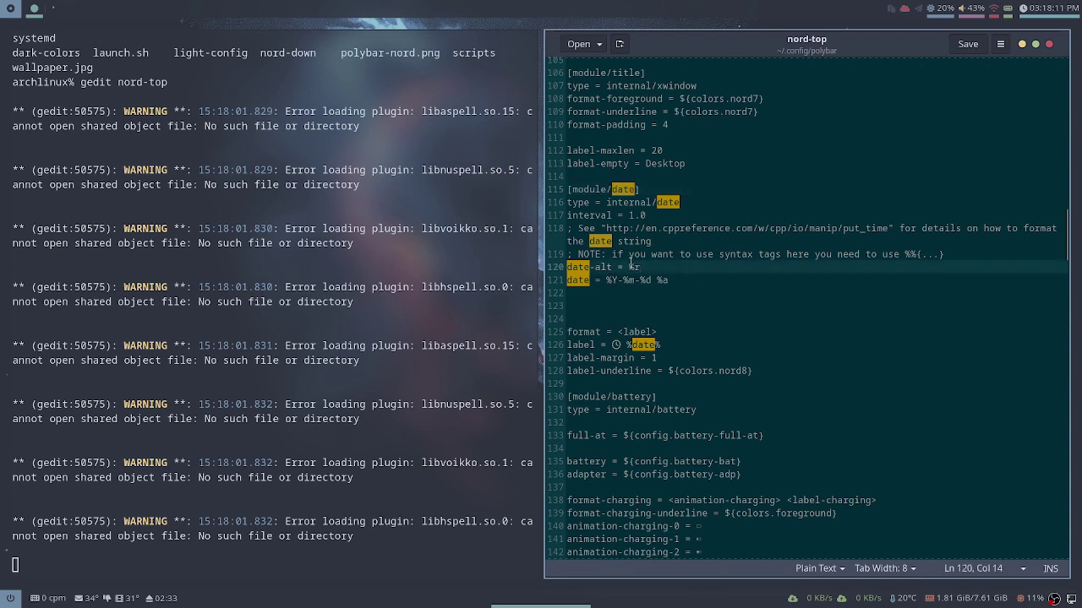
{"action": "type", "text": "r"}
{"action": "left_click_drag", "start_coordinate": [680, 280], "coordinate": [605, 280]}
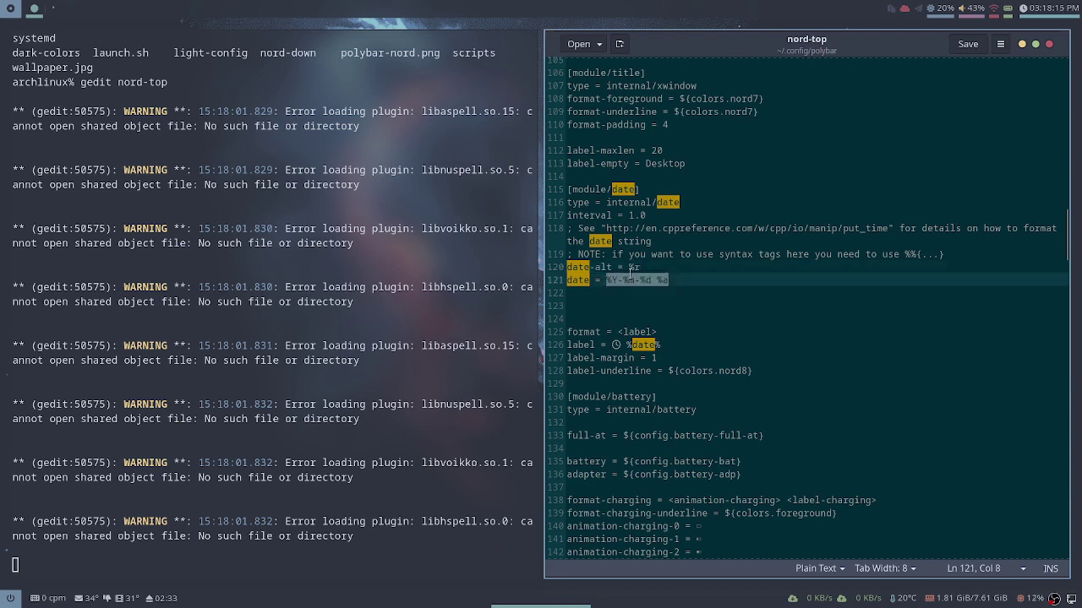
{"action": "left_click", "coordinate": [686, 280]}
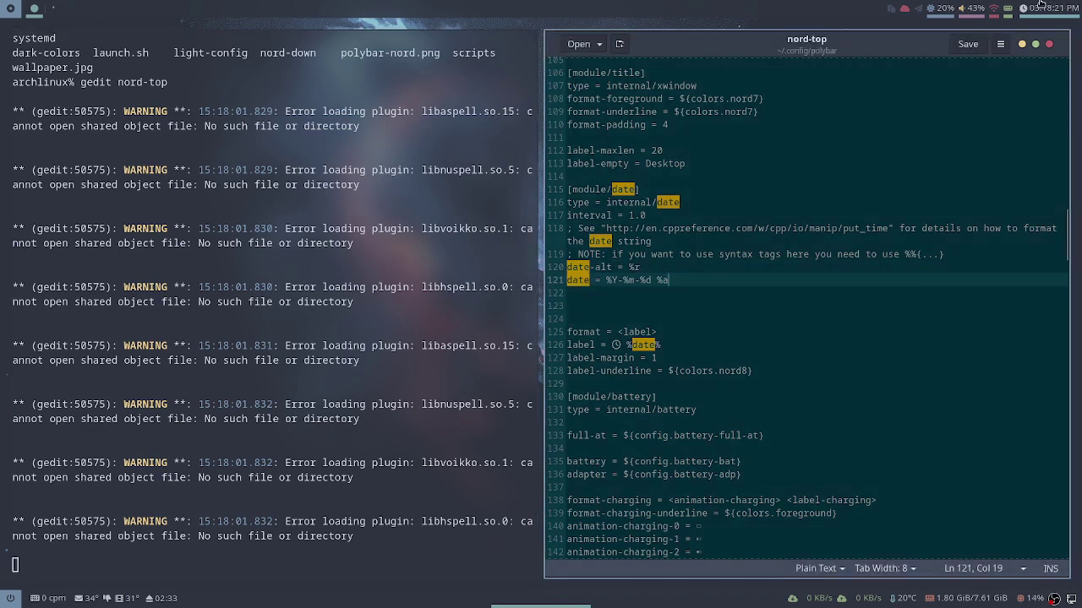
{"action": "left_click", "coordinate": [1043, 4]}
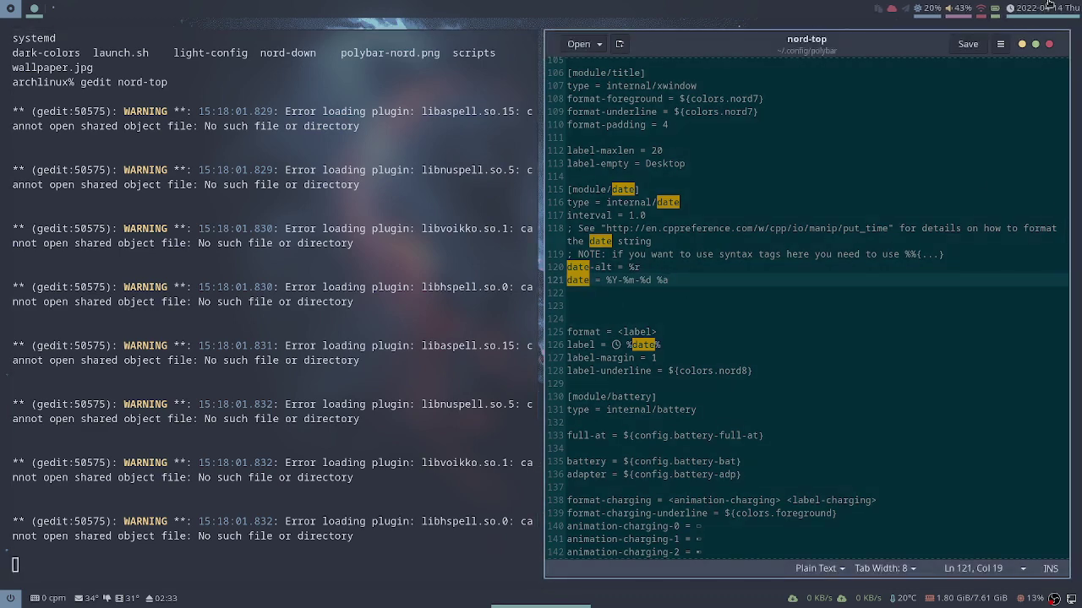
{"action": "left_click", "coordinate": [1048, 5]}
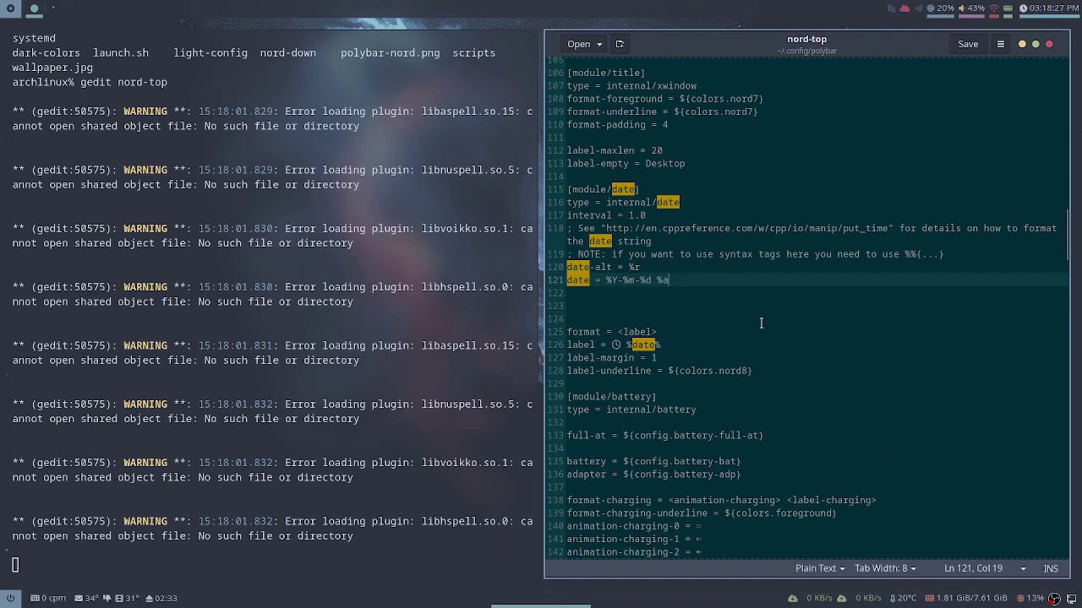
- Close nord-top, list the polybar folder once more, then clear and close the terminal
{"action": "left_click", "coordinate": [1050, 49]}
{"action": "type", "text": "clear"}
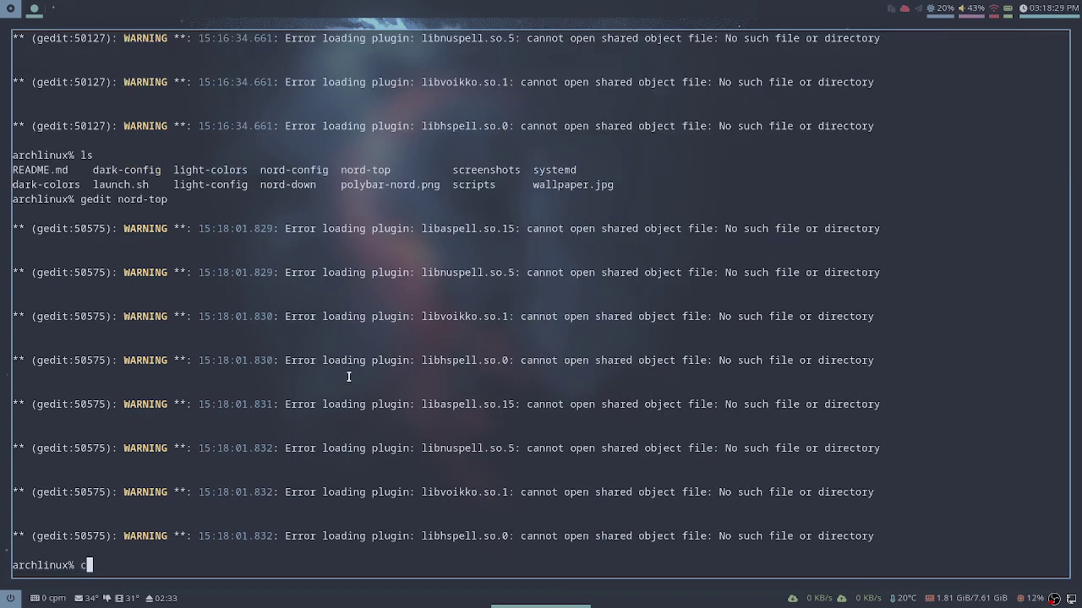
{"action": "key", "text": "Return"}
{"action": "type", "text": "sl"}
{"action": "key", "text": "Return"}
{"action": "type", "text": "ls"}
{"action": "key", "text": "Return"}
{"action": "type", "text": "clear"}
{"action": "key", "text": "Return"}
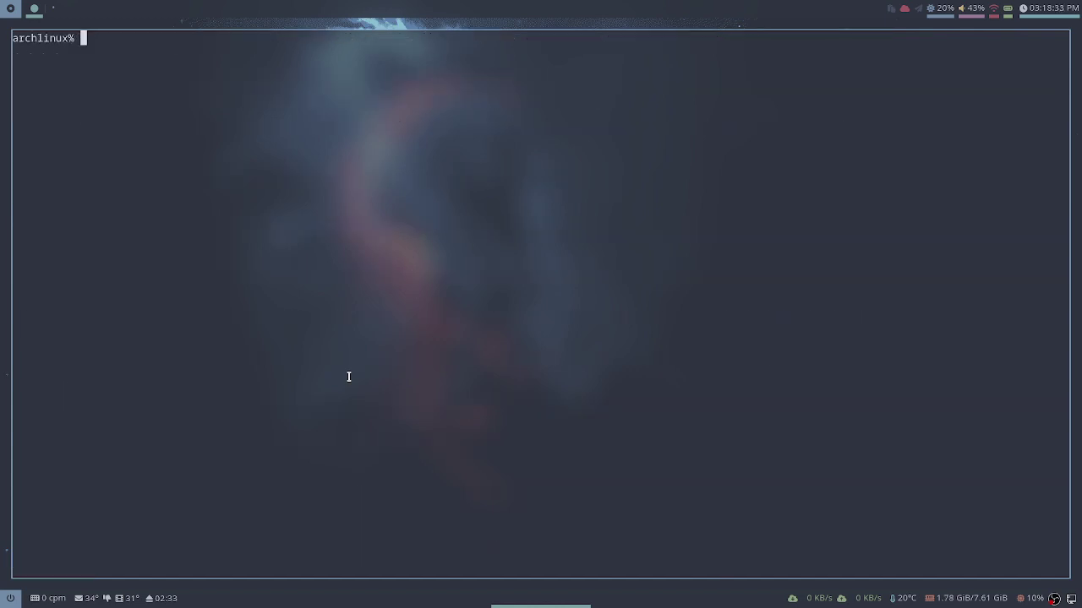
{"action": "key", "text": "ctrl+d"}
{"action": "key", "text": "super+1"}
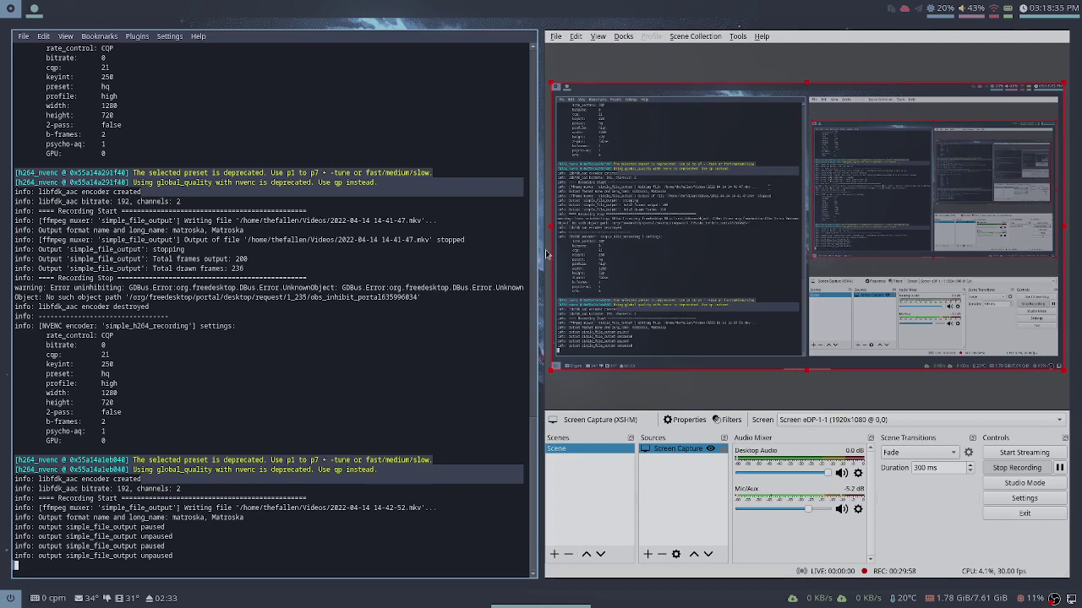
{"action": "key", "text": "super+2"}
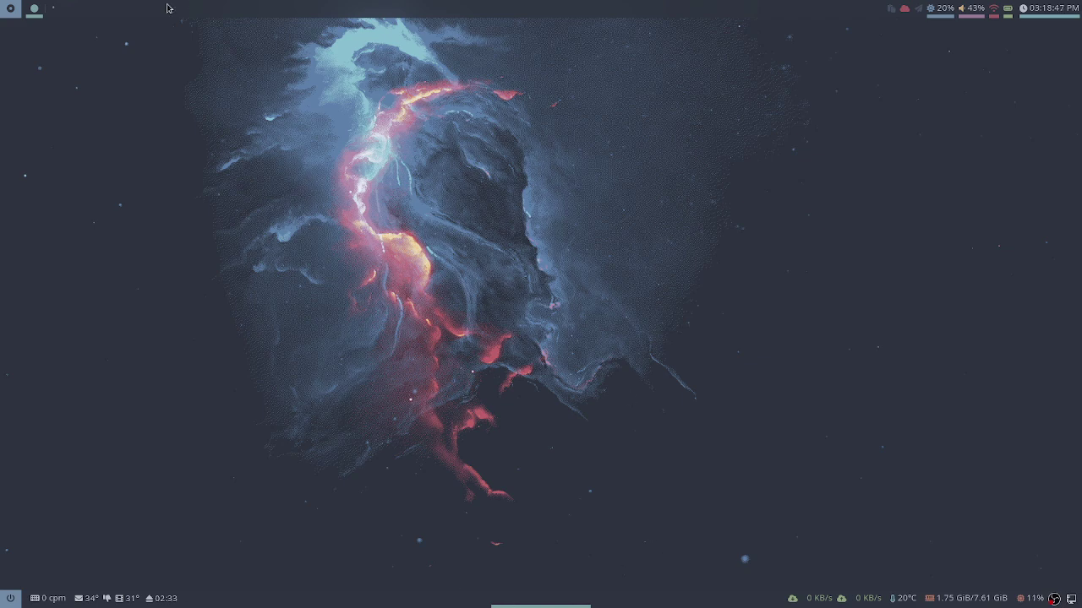
{"action": "left_click", "coordinate": [34, 9]}
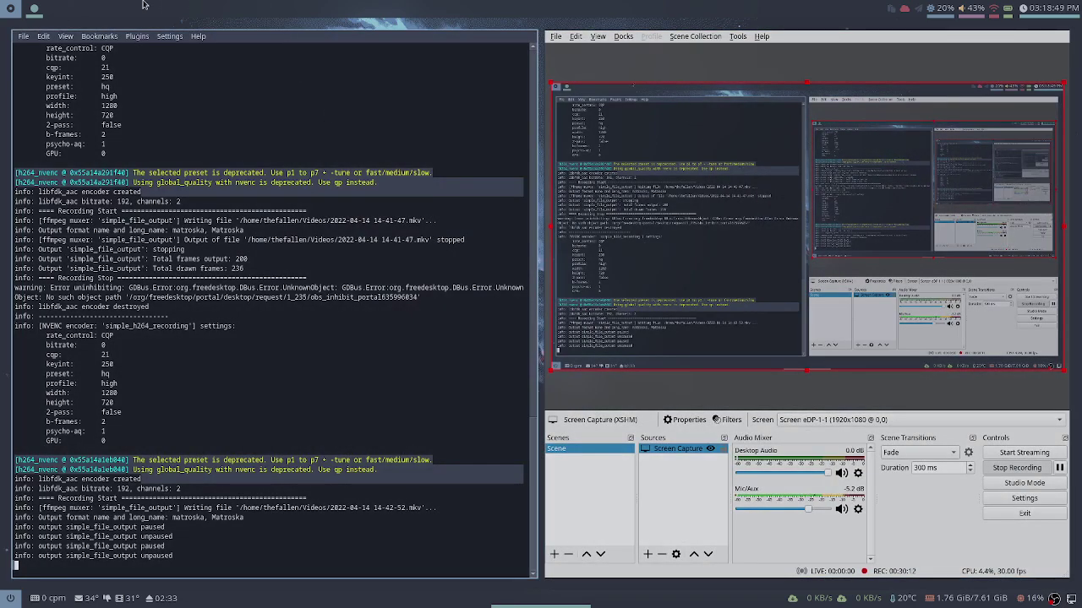
{"action": "key", "text": "super+d"}
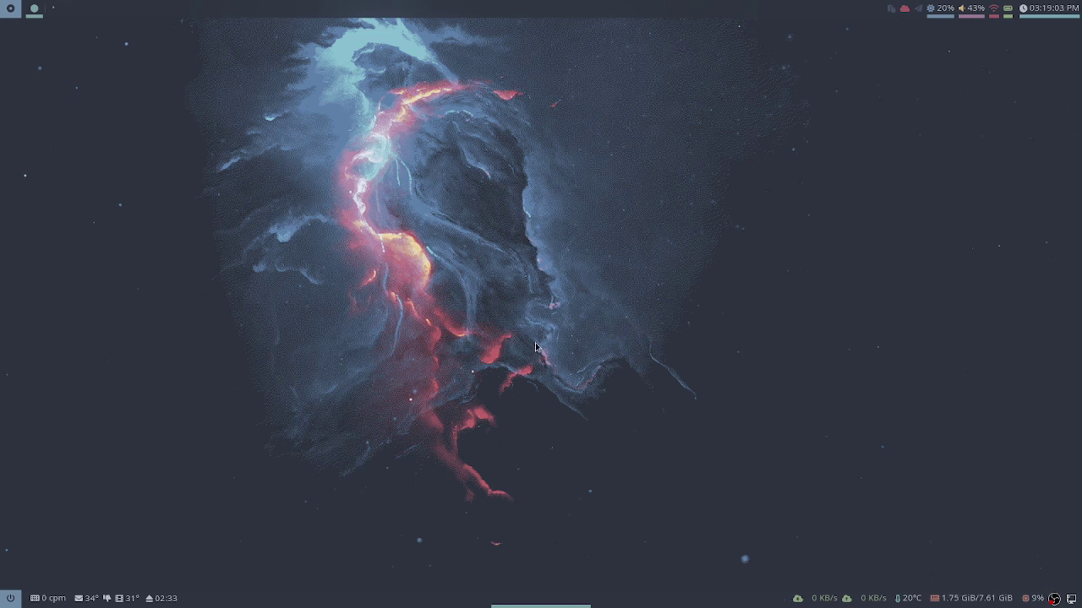
{"action": "key", "text": "super+Return"}
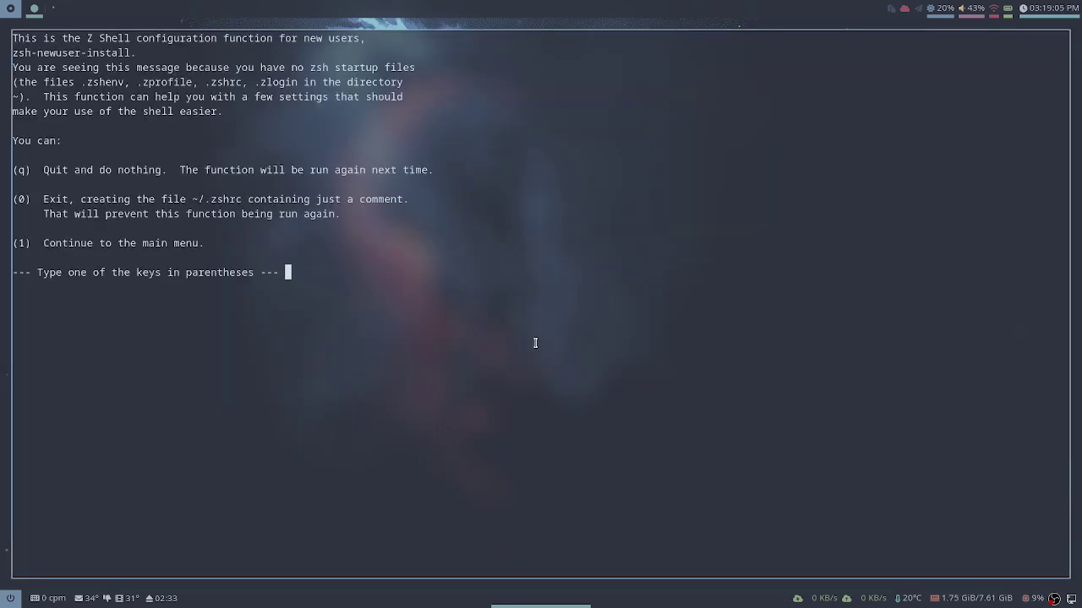
{"action": "key", "text": "super+shift+q"}
- Launch NVIDIA X Server Settings, view the X Server Display Configuration, and quit back to the OBS workspace
{"action": "key", "text": "super+d"}
{"action": "type", "text": "nvid"}
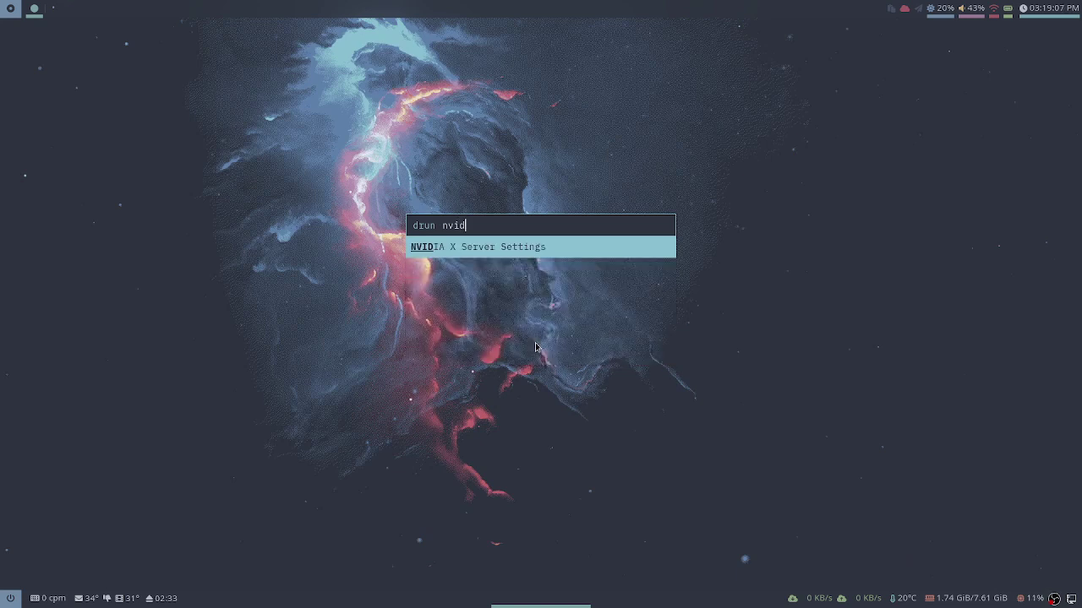
{"action": "key", "text": "Return"}
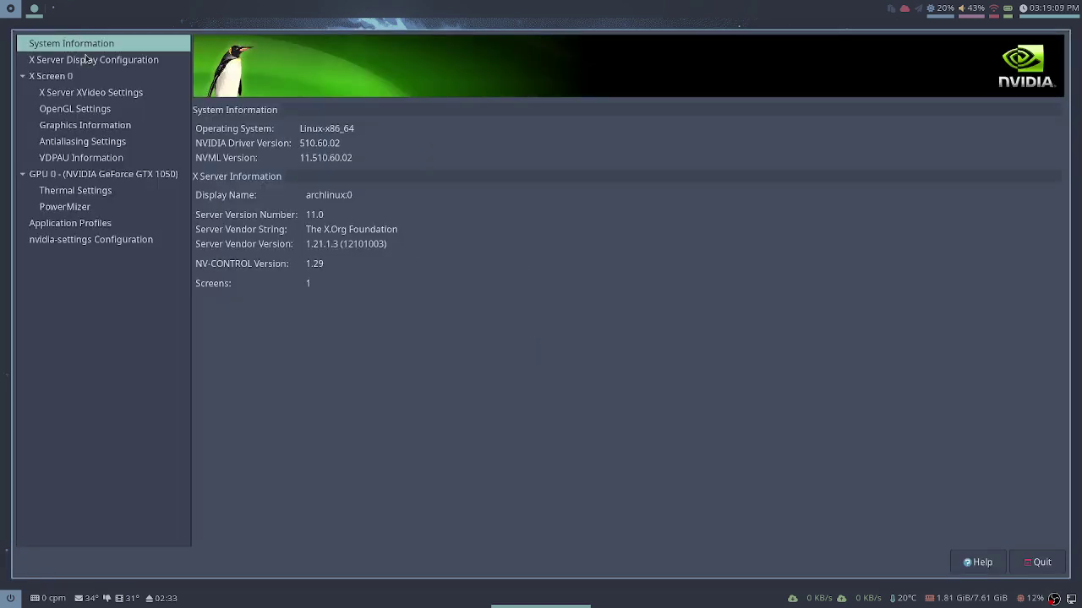
{"action": "left_click", "coordinate": [87, 61]}
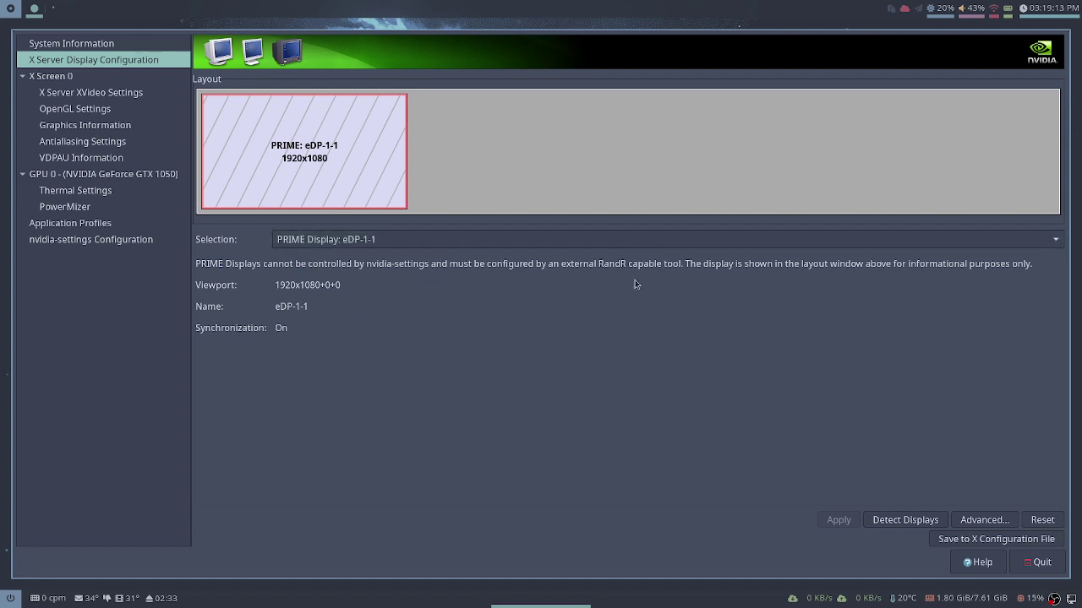
{"action": "left_click", "coordinate": [1039, 562]}
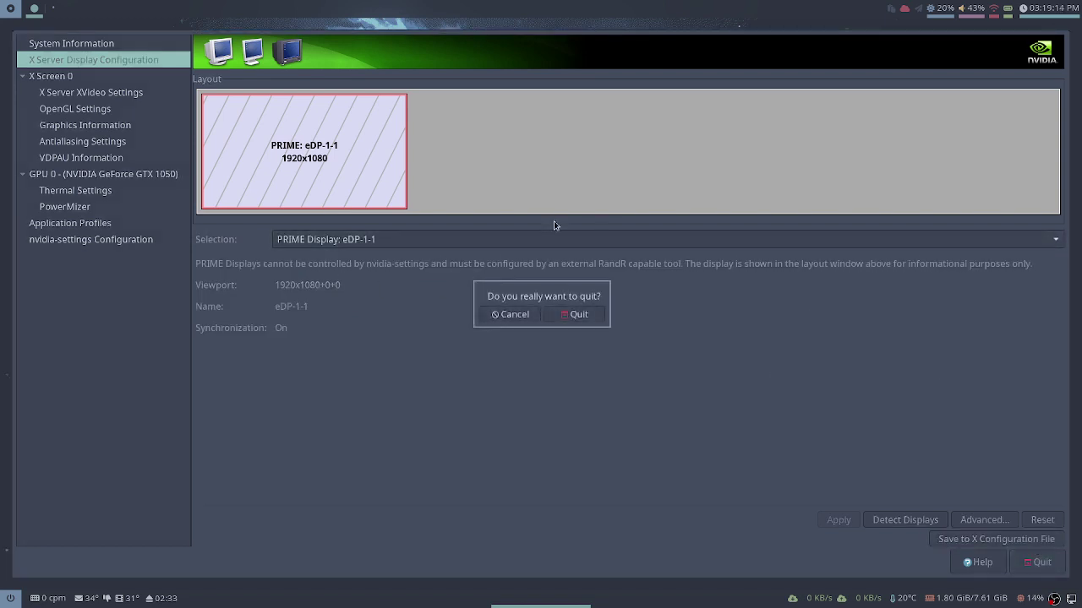
{"action": "left_click", "coordinate": [591, 313]}
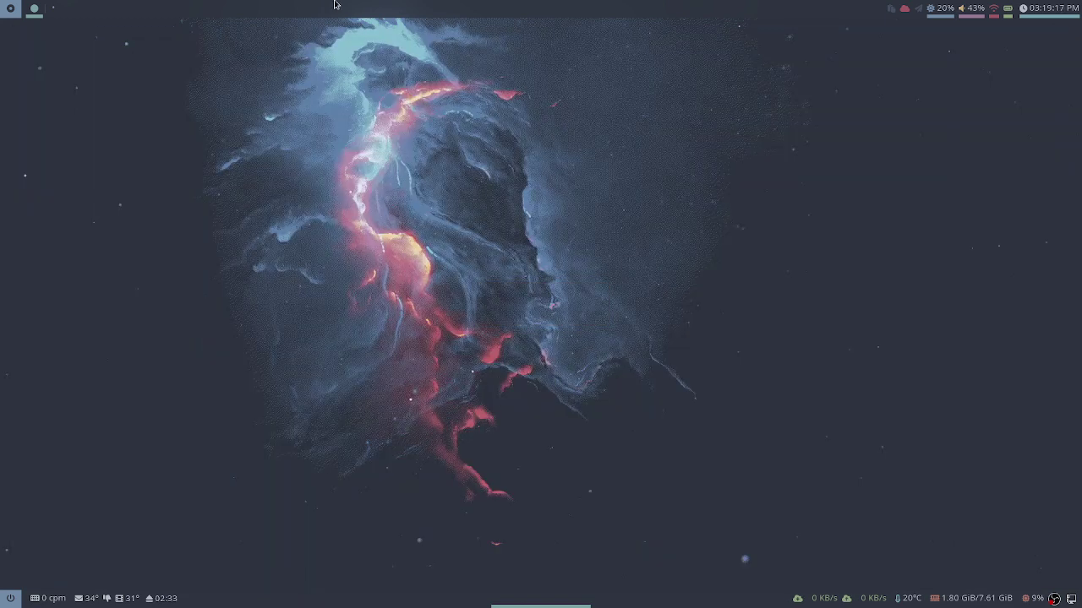
{"action": "left_click", "coordinate": [34, 10]}
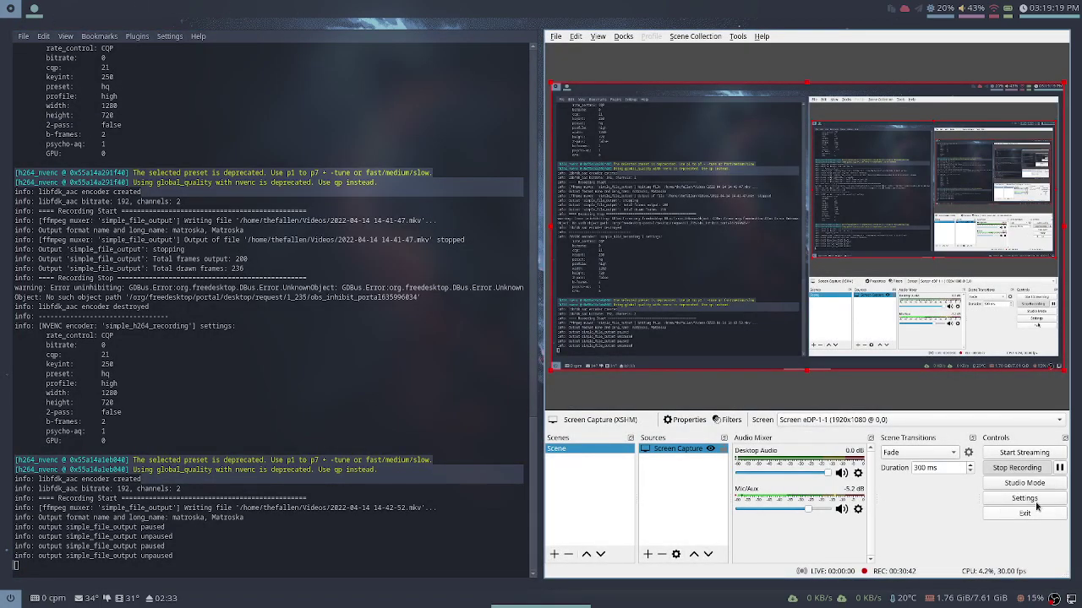